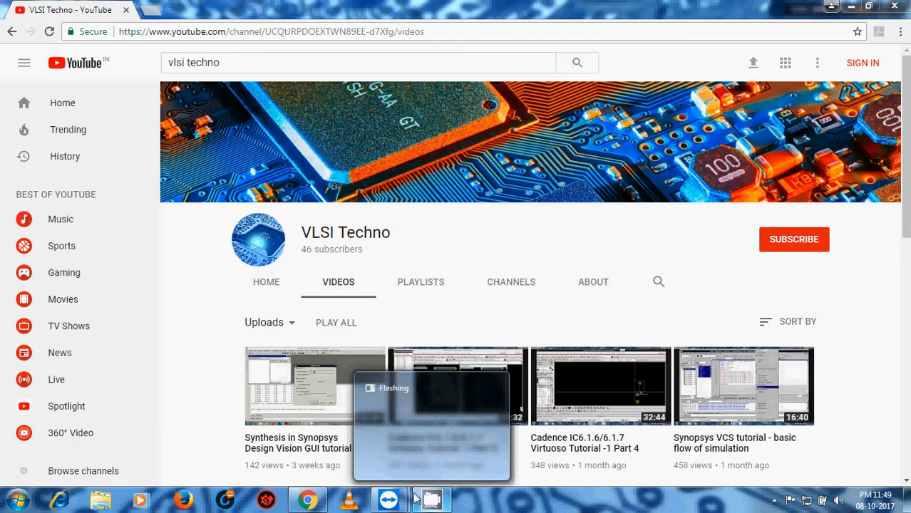
Switch to the TeamViewer remote desktop and move the Virtuoso log window up, clear of the terminal's messages
left_click(454, 448)
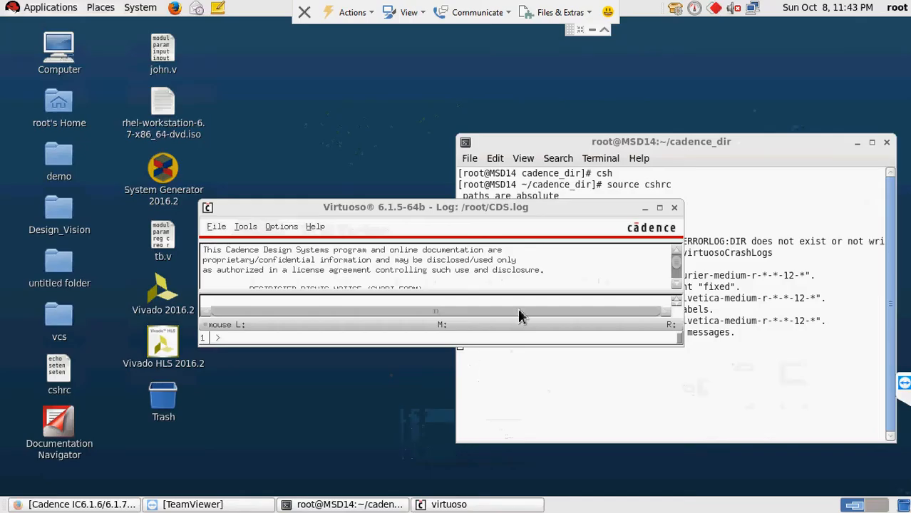
left_click_drag(610, 213, 673, 194)
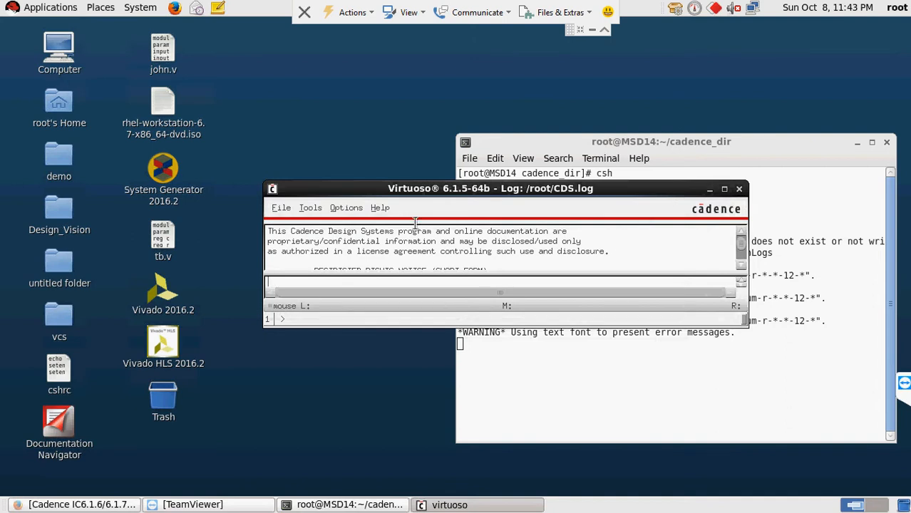
left_click_drag(420, 191, 437, 157)
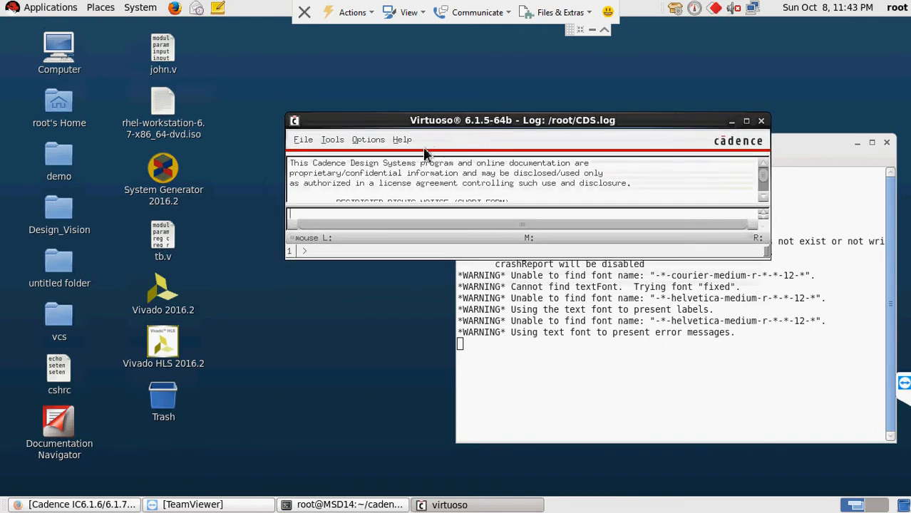
left_click_drag(427, 121, 428, 111)
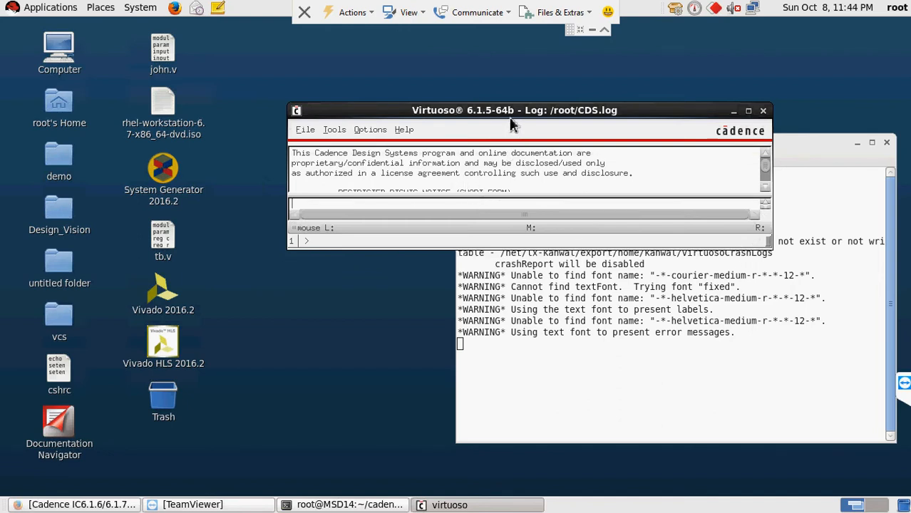
left_click_drag(498, 110, 587, 83)
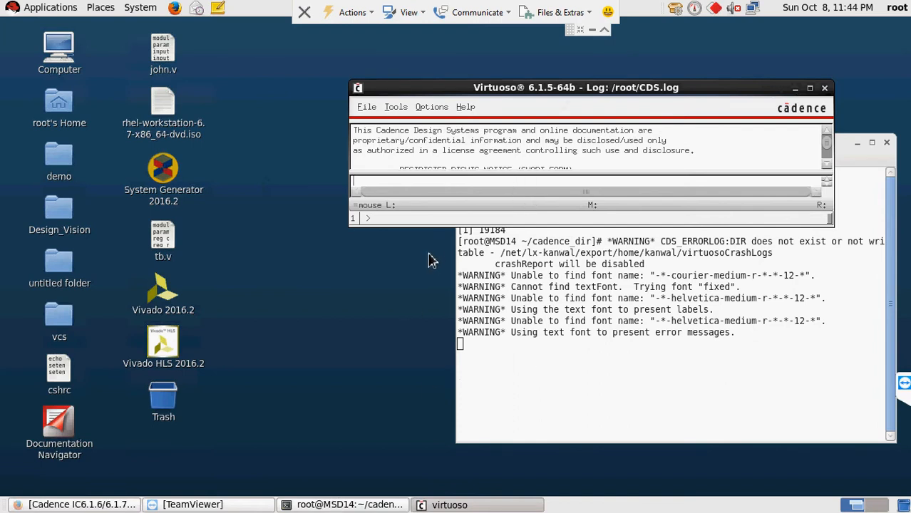
left_click_drag(601, 90, 587, 85)
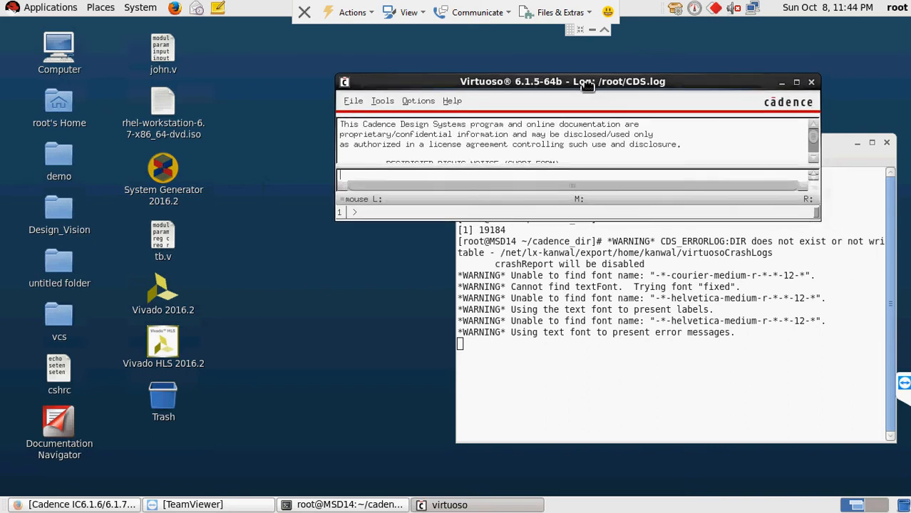
Create a new library named nand and attach it to the existing technology library gpdk090
left_click(353, 101)
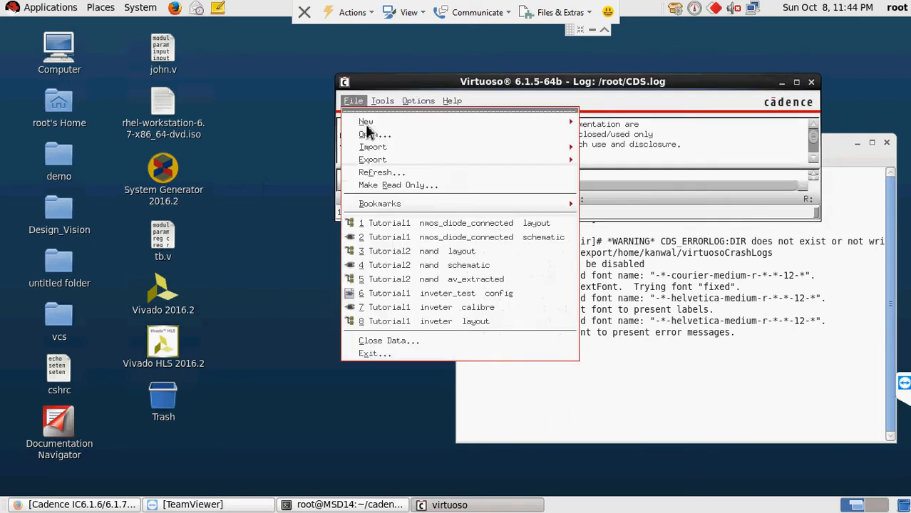
mouse_move(368, 122)
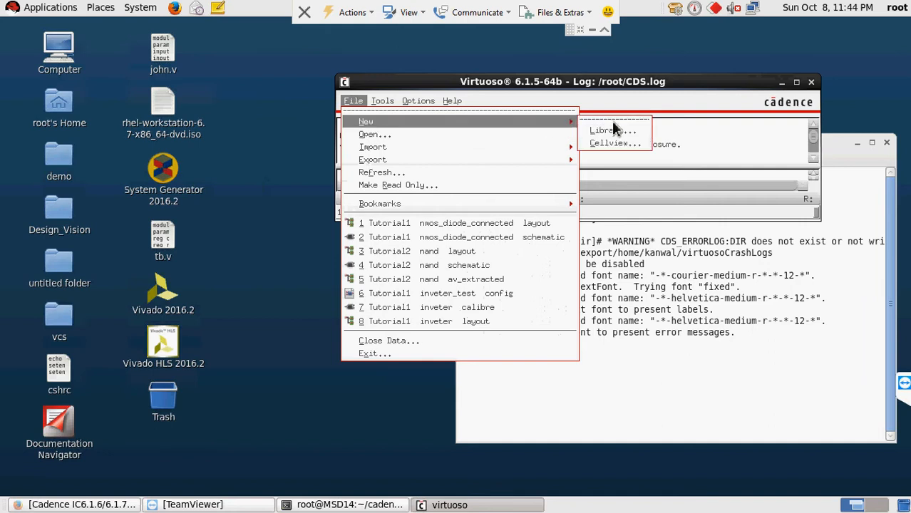
left_click(606, 128)
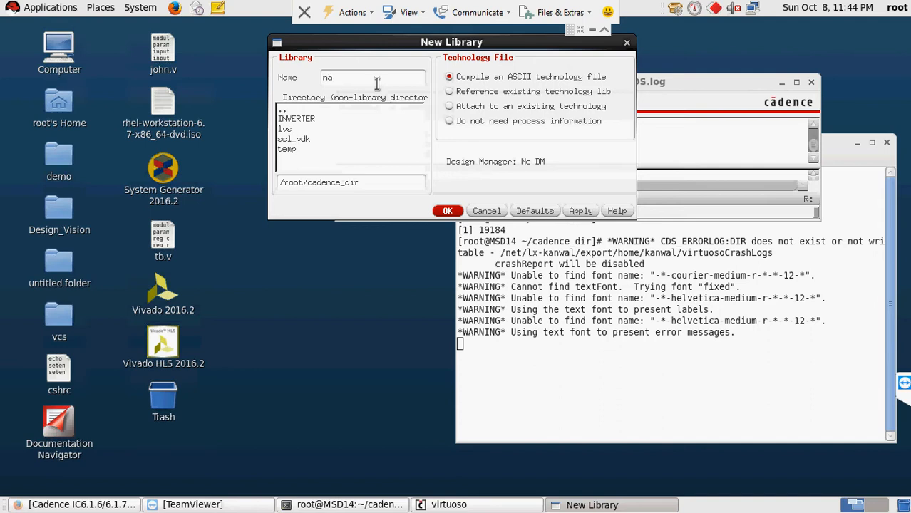
left_click(462, 107)
left_click(446, 211)
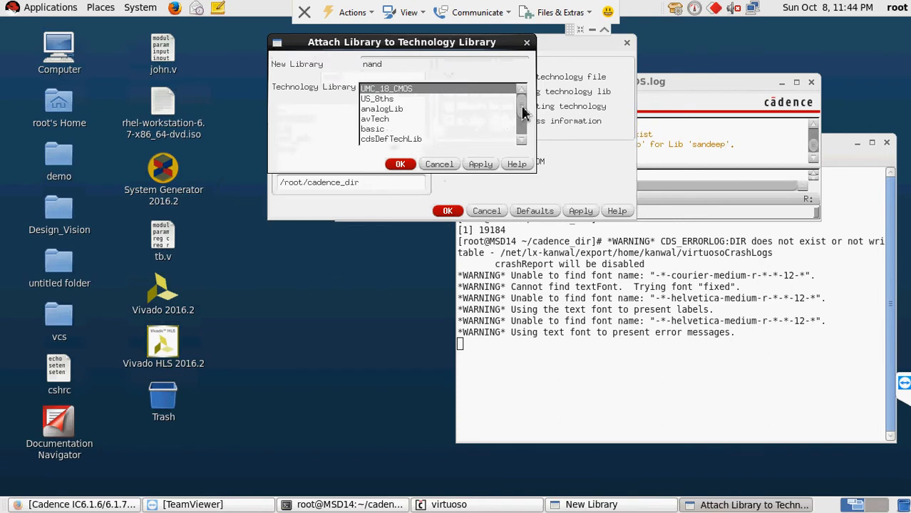
left_click_drag(521, 109, 521, 131)
left_click(375, 110)
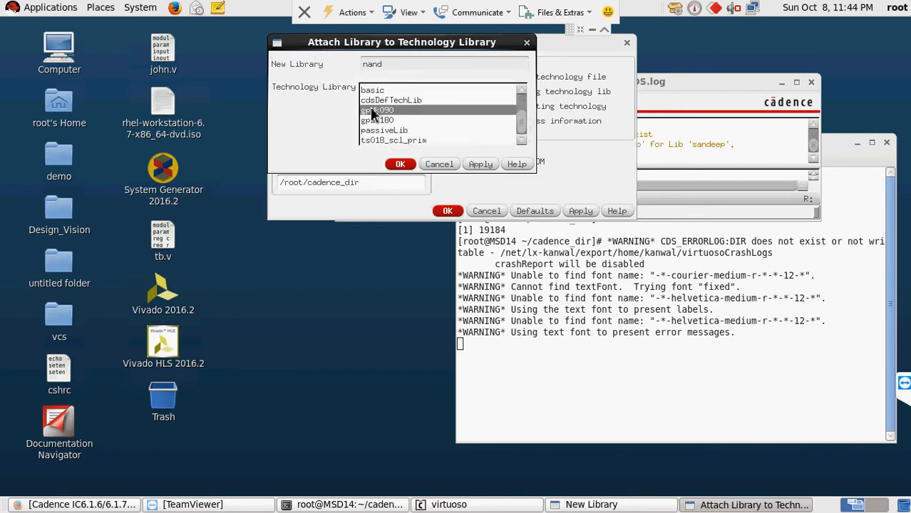
left_click(400, 165)
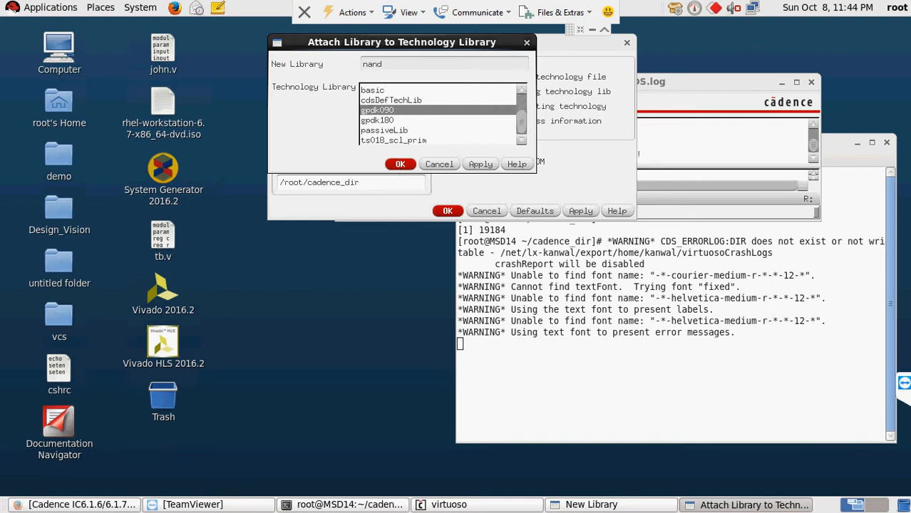
Create a schematic cellview for a cell named nand in the nand library and maximize its editor window
left_click(353, 101)
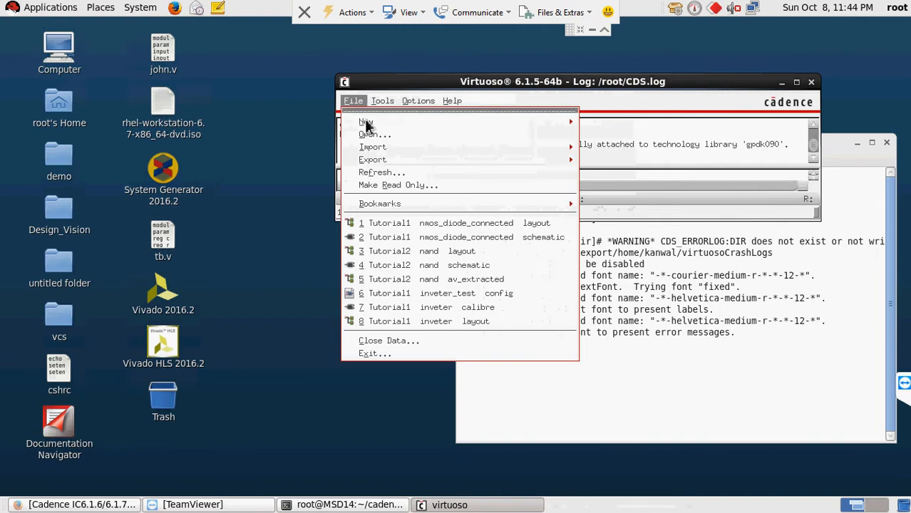
mouse_move(492, 125)
left_click(612, 140)
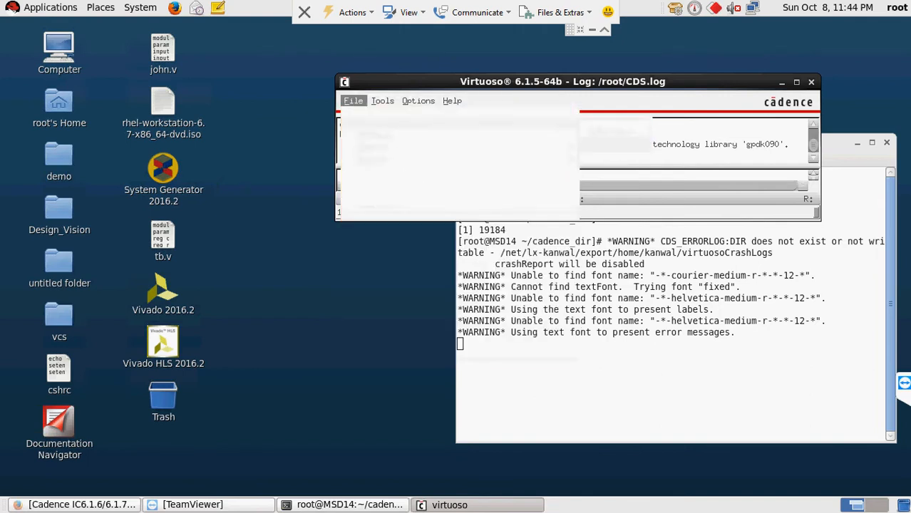
left_click(378, 74)
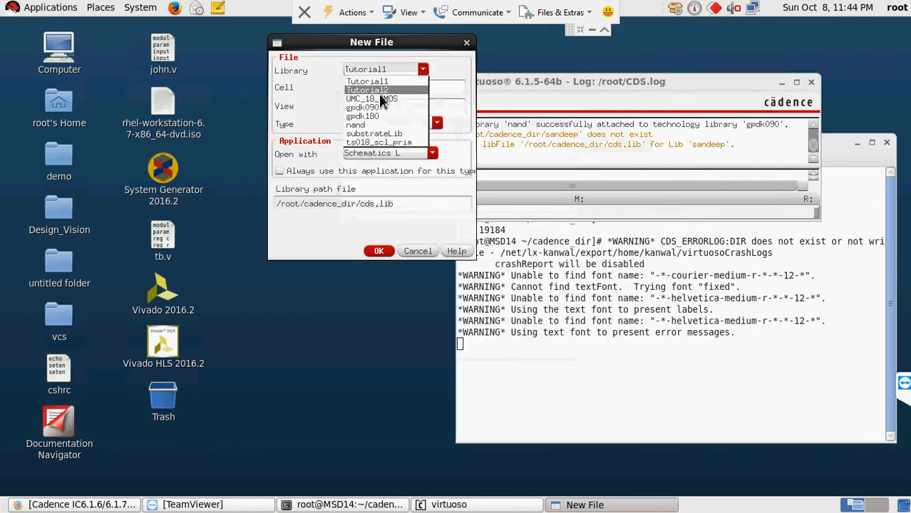
left_click(372, 128)
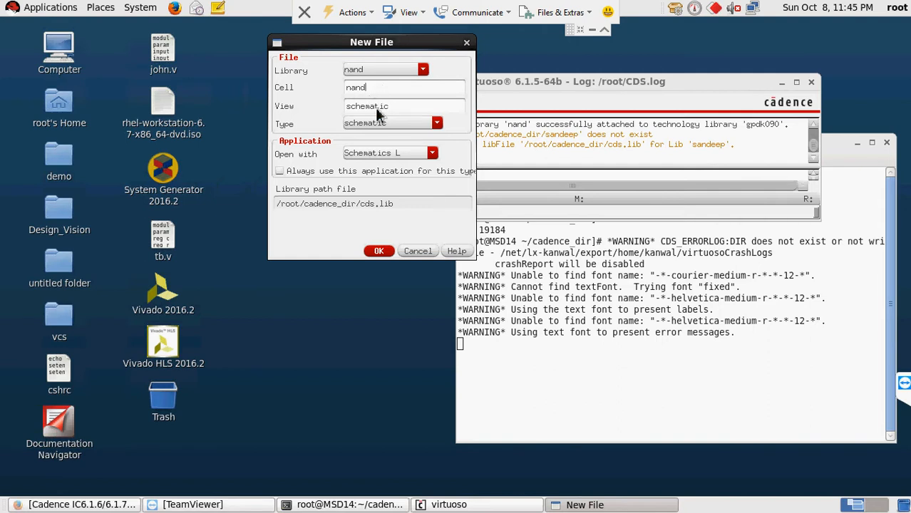
left_click(381, 251)
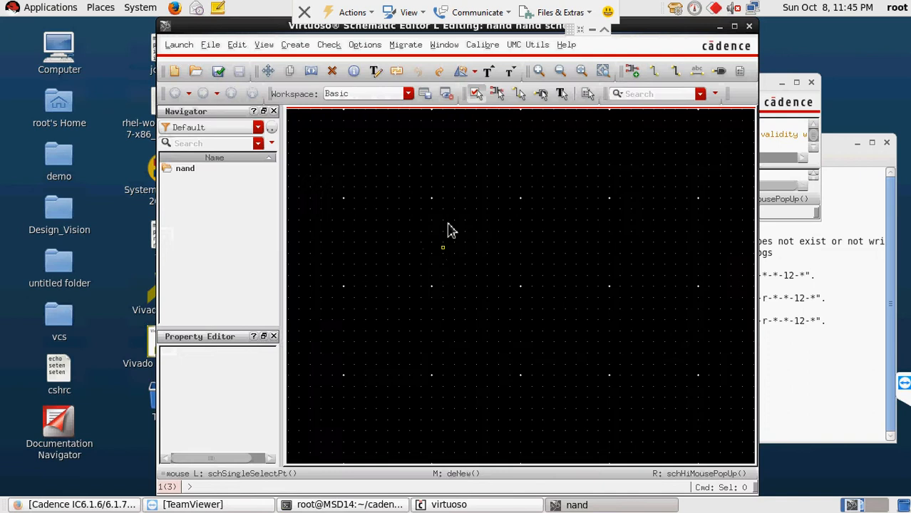
left_click(735, 27)
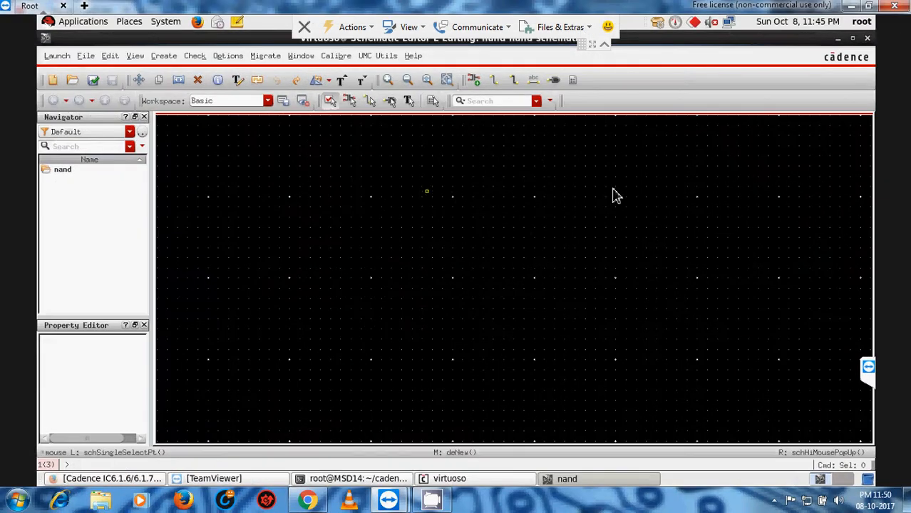
Minimize the schematic editor and display the contents of assura_tech.lib from cadence_dir in root's home folder
left_click(840, 42)
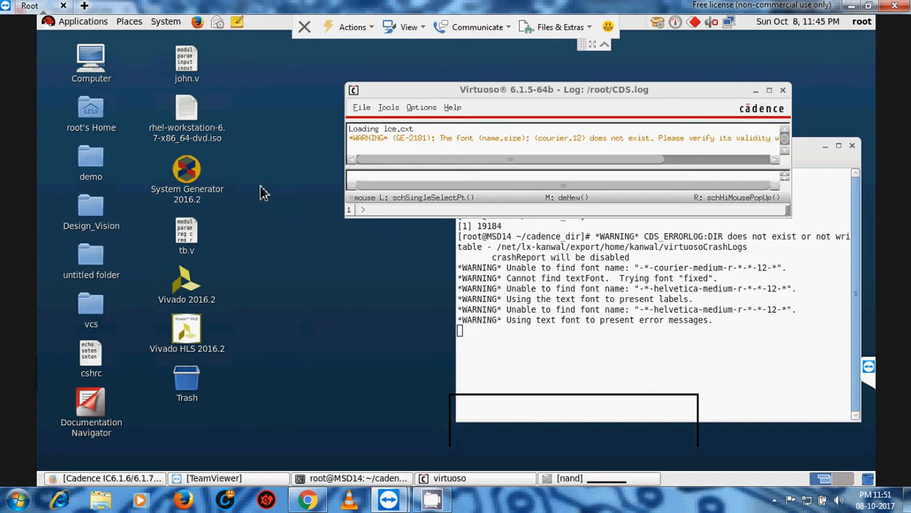
double_click(91, 102)
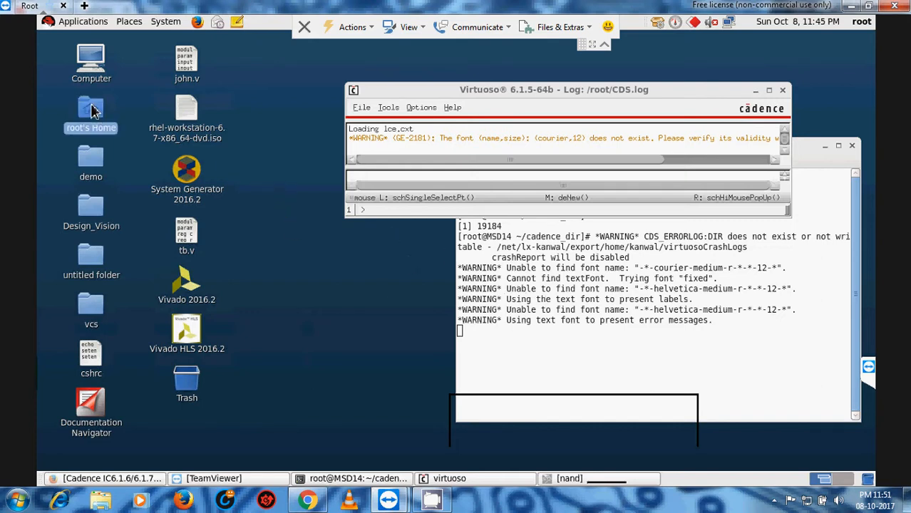
left_click(83, 87)
double_click(82, 87)
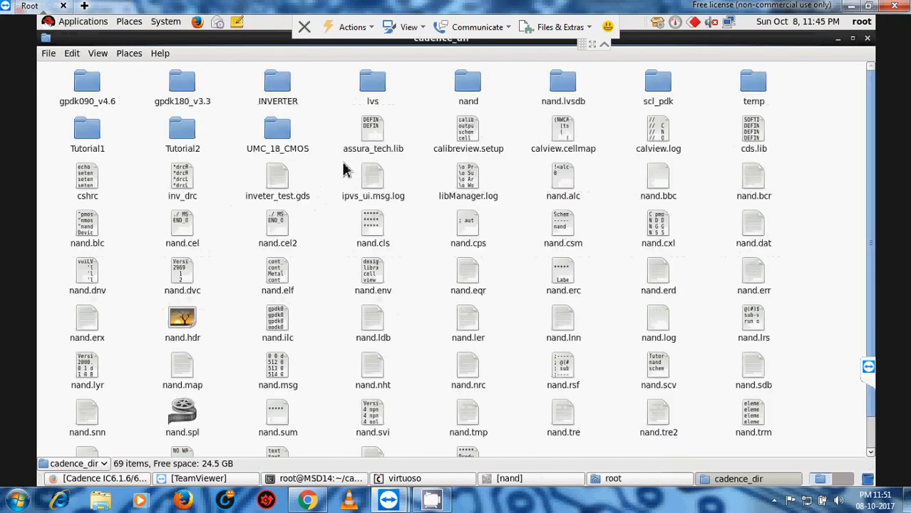
double_click(372, 139)
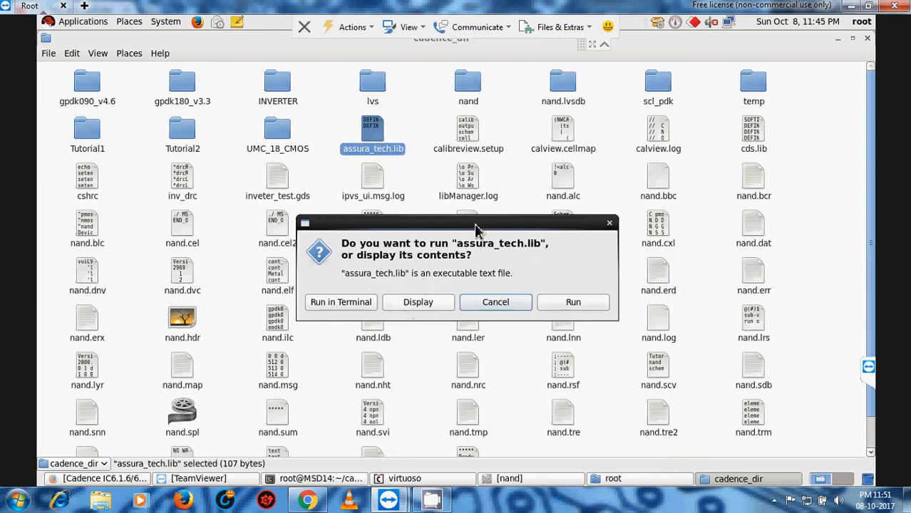
left_click_drag(477, 230, 506, 192)
left_click(430, 260)
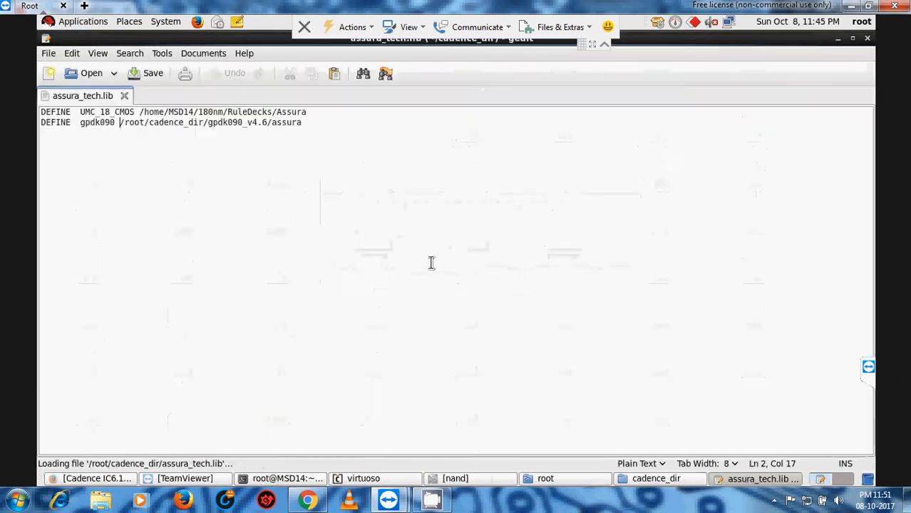
Examine the gpdk090 DEFINE line and its Assura path in assura_tech.lib, then close the file
left_click_drag(45, 125, 154, 125)
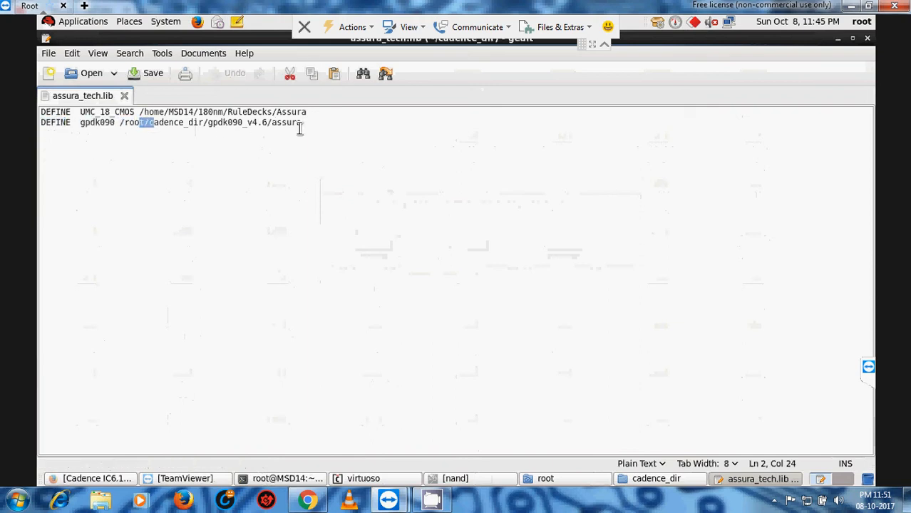
left_click_drag(308, 128, 122, 126)
left_click(123, 126)
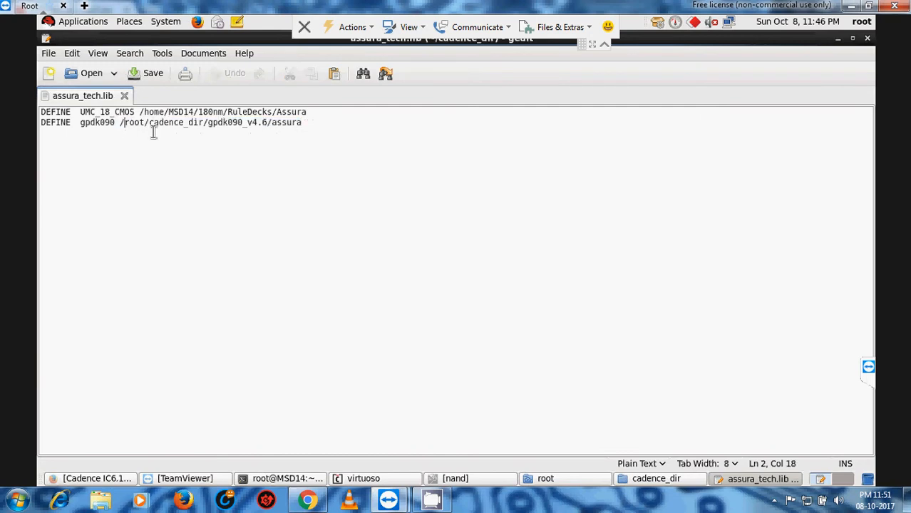
left_click(305, 127)
left_click_drag(208, 127, 266, 126)
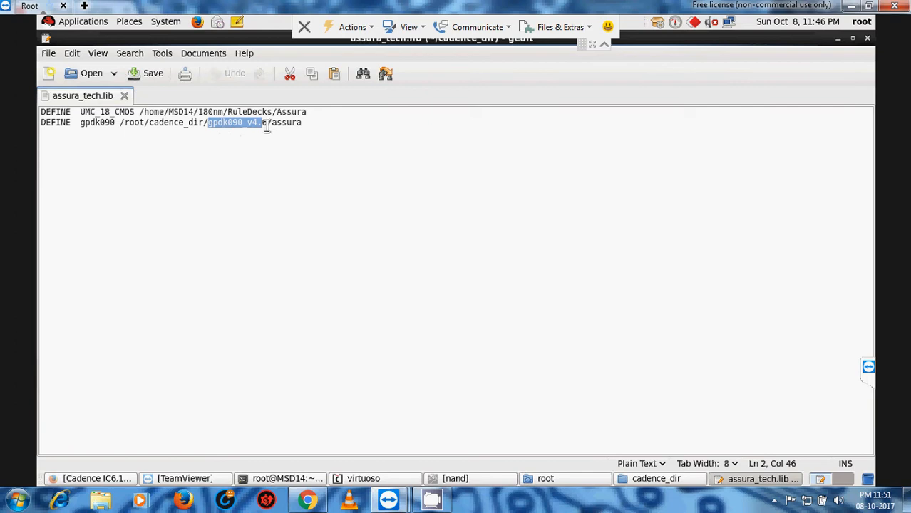
left_click(868, 39)
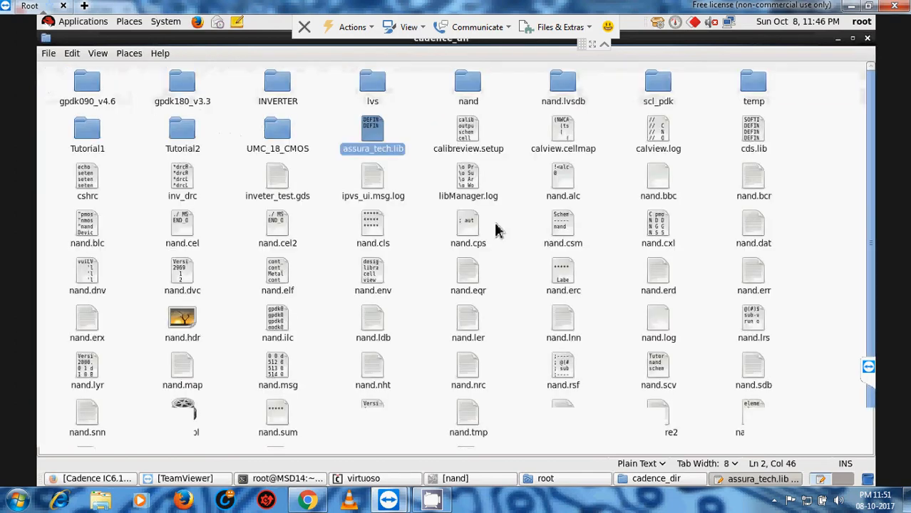
Look through the rule files in the assura folder inside gpdk090_v4.6, and return to cadence_dir
double_click(88, 84)
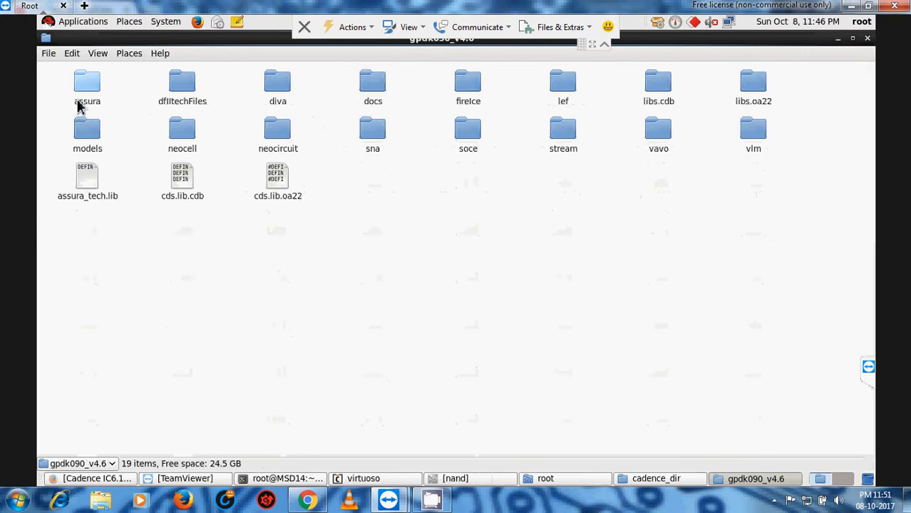
double_click(82, 100)
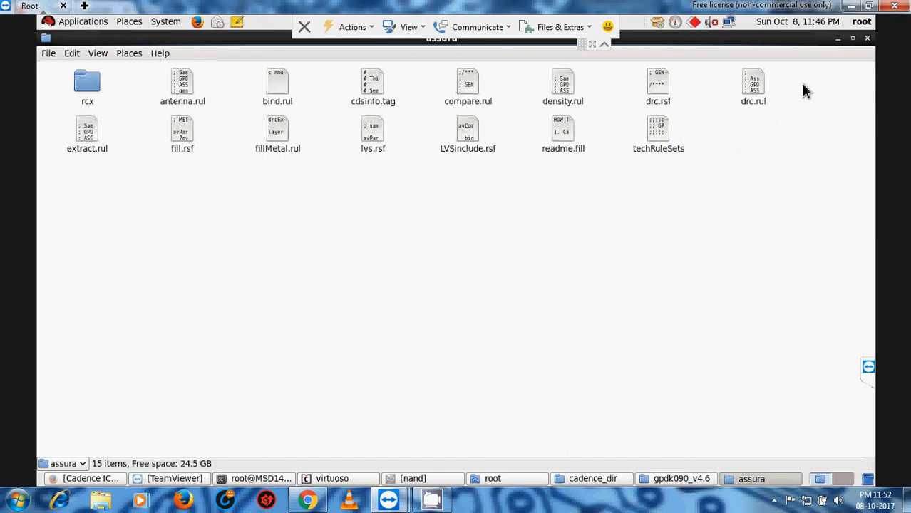
left_click(868, 41)
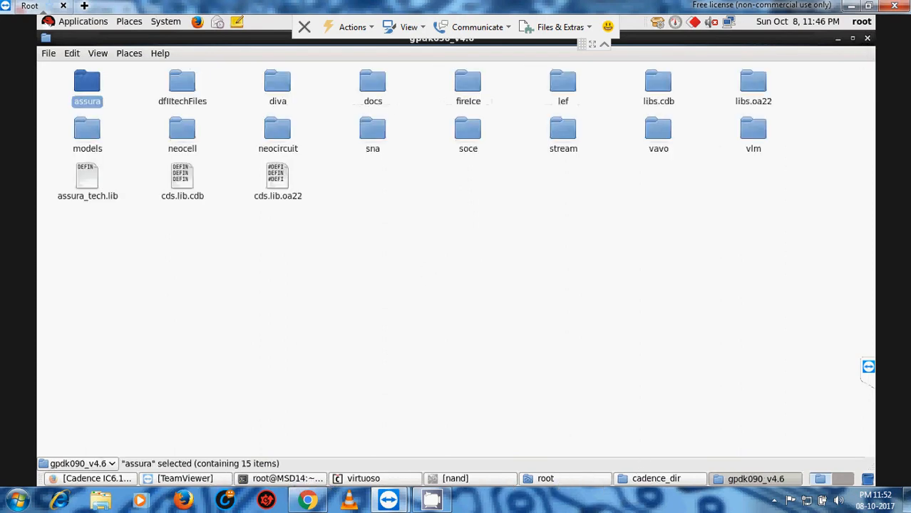
left_click(868, 38)
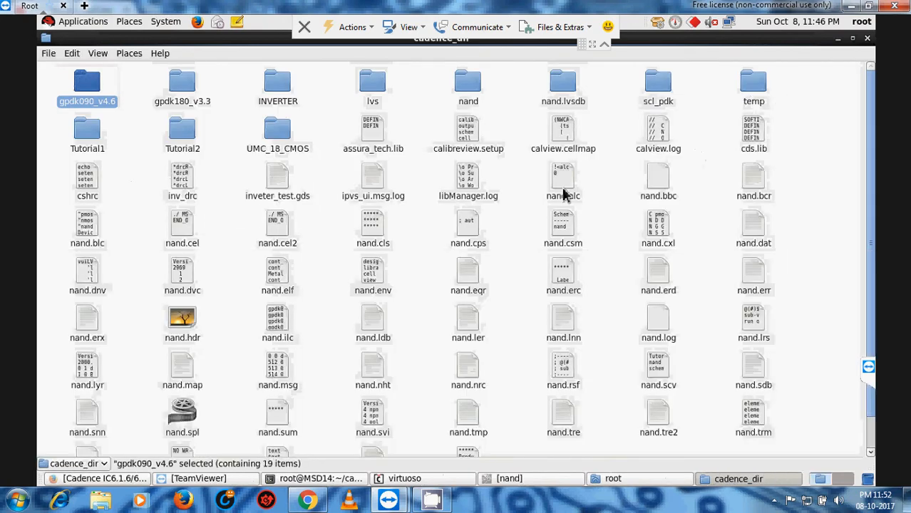
Display assura_tech.lib again and review the complete gpdk090 definition line
left_click(418, 193)
double_click(373, 136)
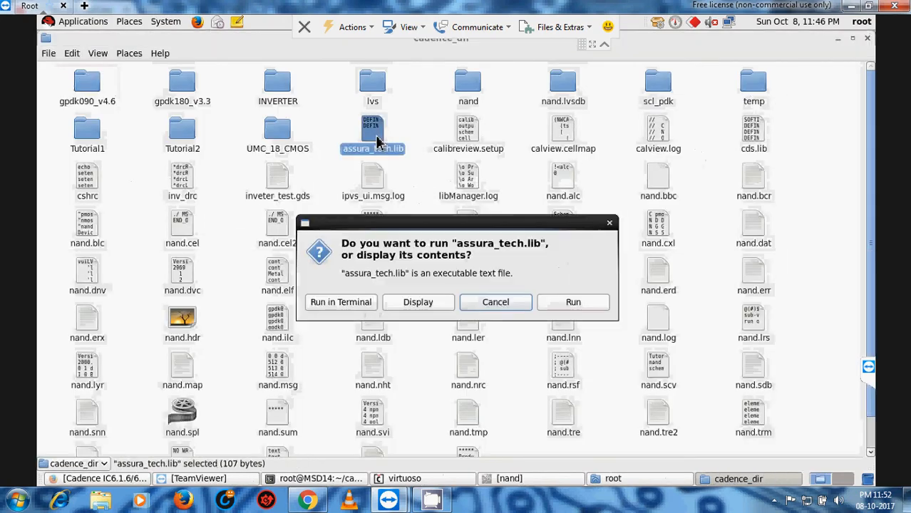
left_click(417, 301)
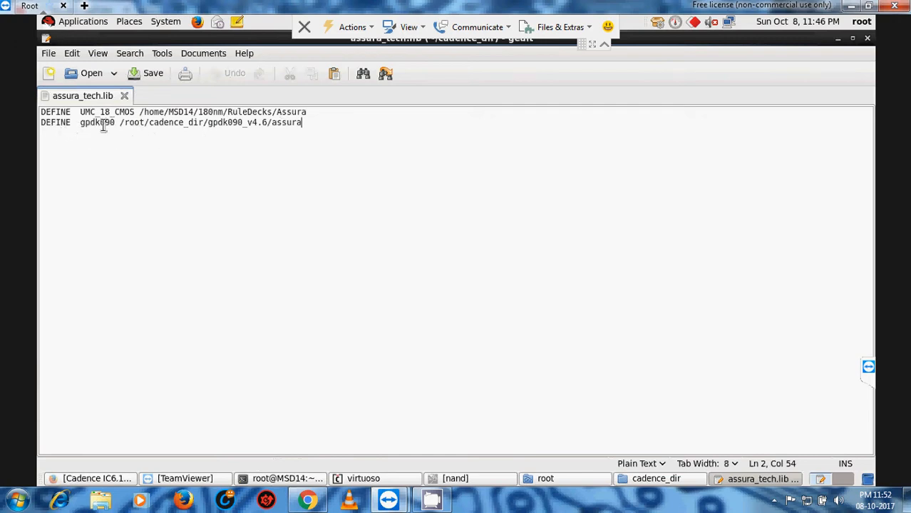
left_click_drag(42, 122, 317, 126)
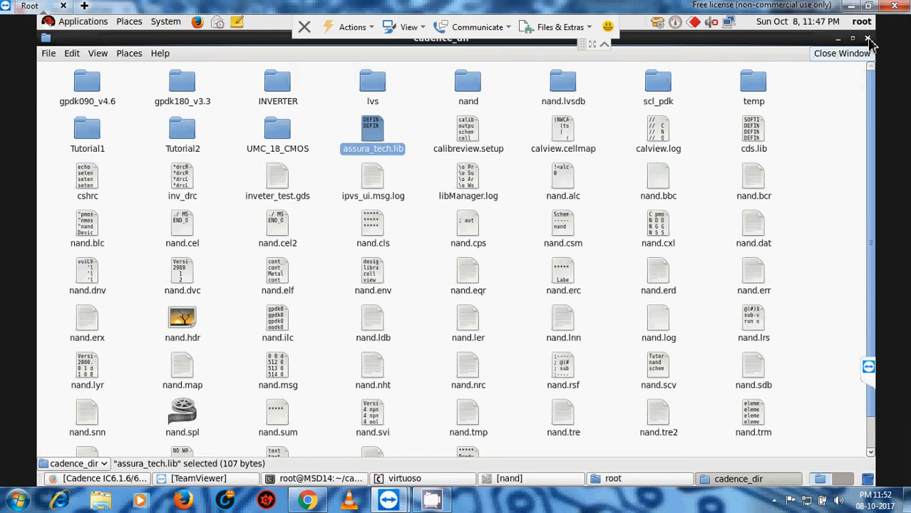
Display assura_tech.lib again, examine the UMC_18_CMOS and gpdk090 library names in its DEFINE lines, and close the file
double_click(373, 139)
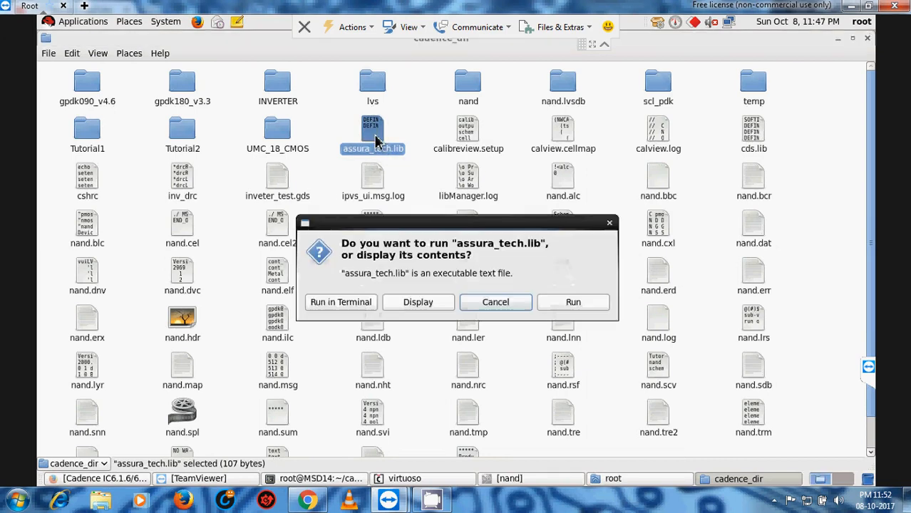
left_click(392, 300)
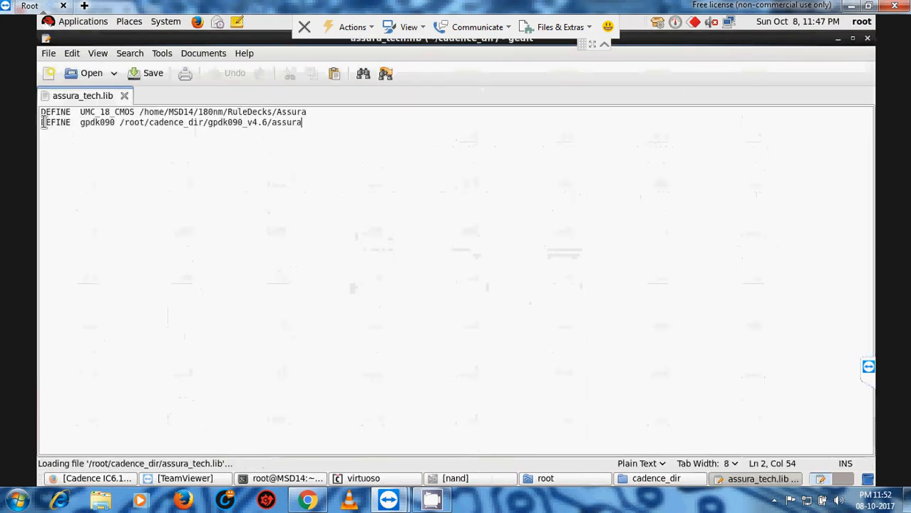
left_click_drag(80, 127, 138, 114)
left_click(119, 123)
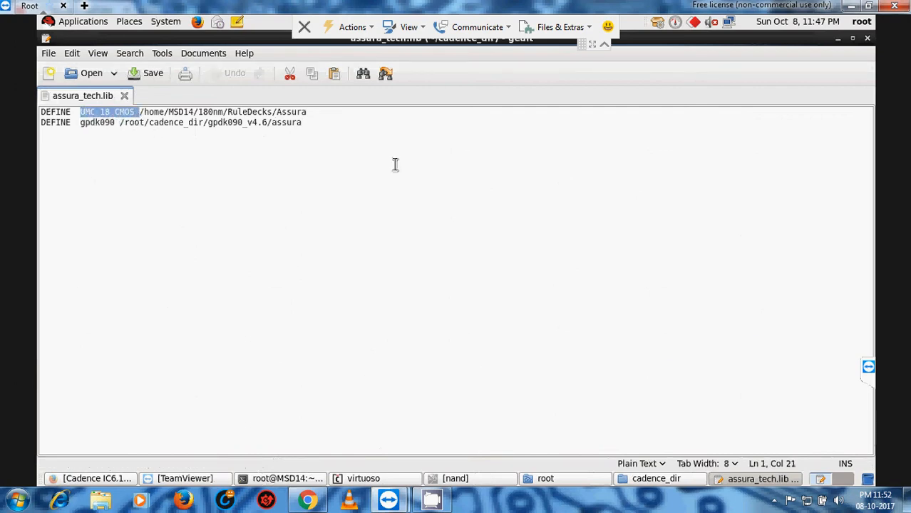
left_click(658, 157)
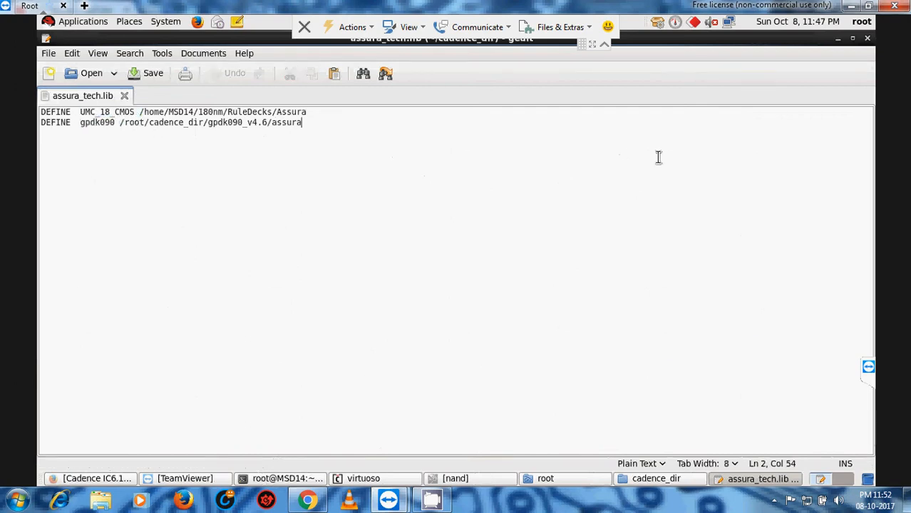
left_click(869, 39)
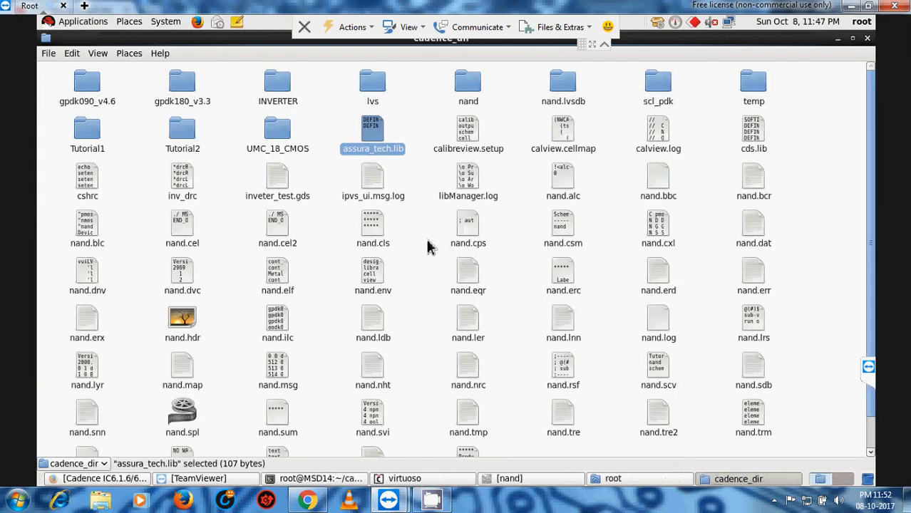
left_click(427, 246)
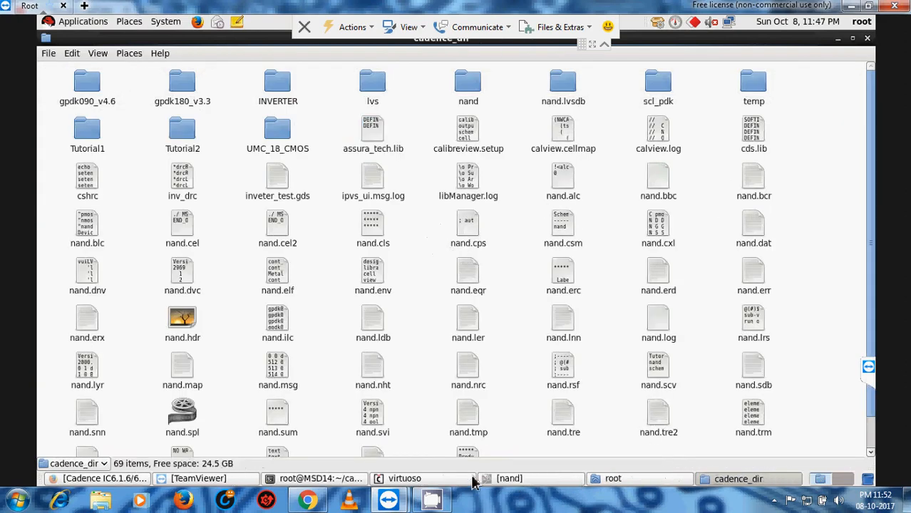
In the nand schematic, start adding an instance and choose the nmos1v cell from the gpdk090 library
left_click(528, 484)
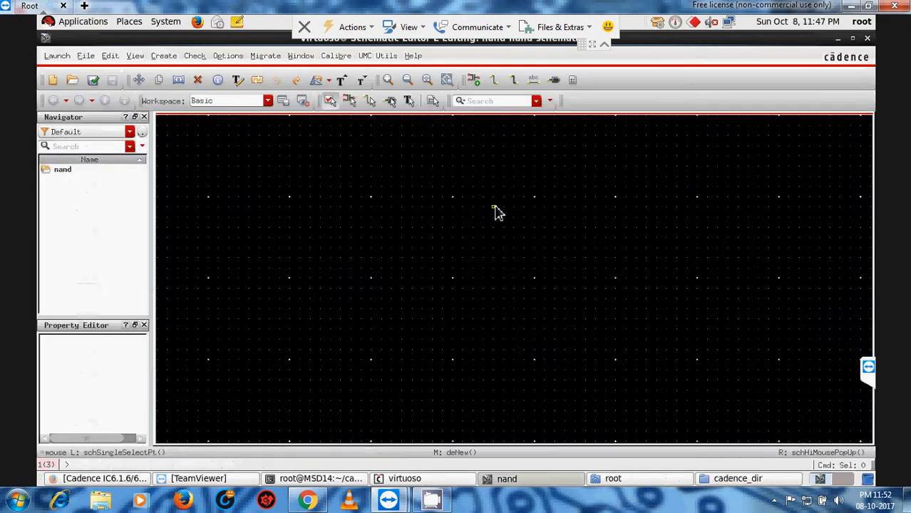
key("w")
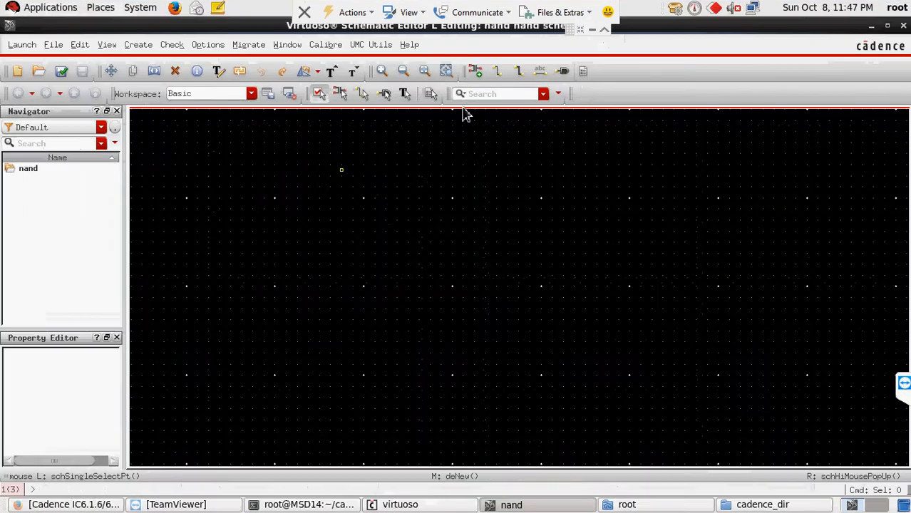
left_click(475, 83)
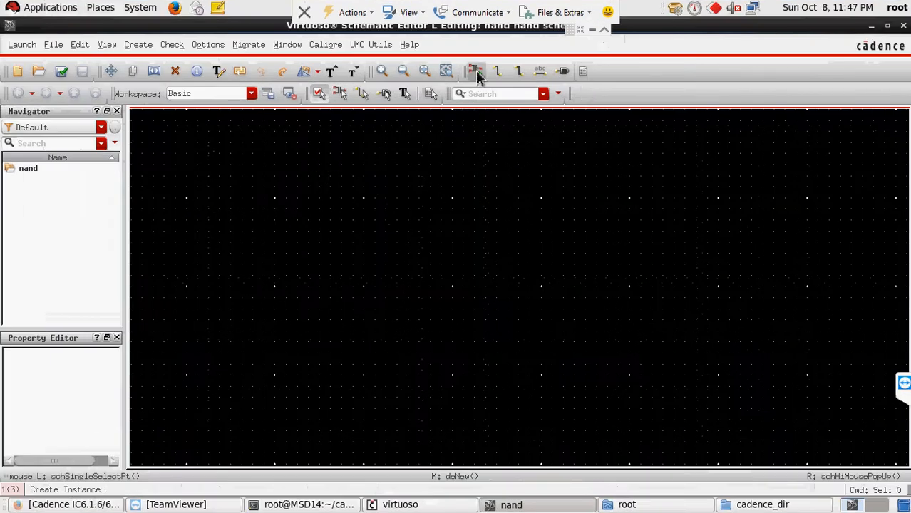
left_click(476, 77)
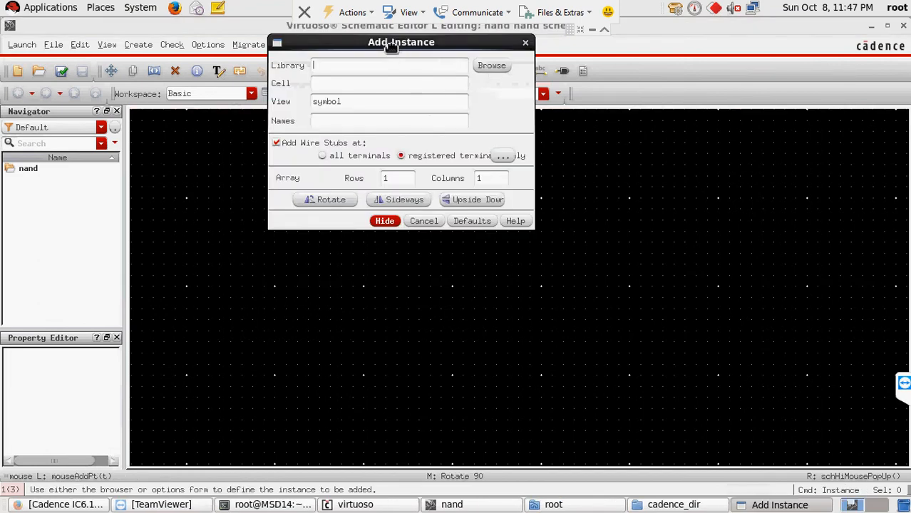
left_click_drag(389, 43, 348, 148)
left_click(453, 176)
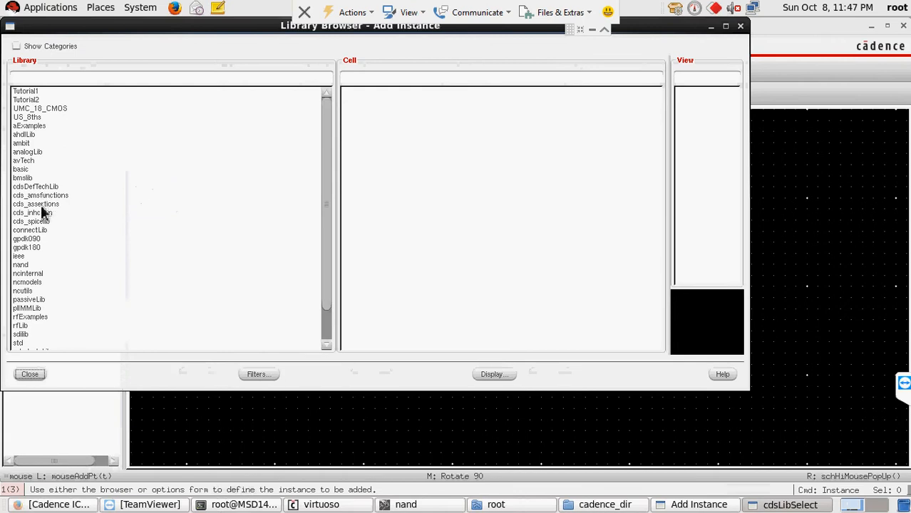
left_click_drag(330, 237, 327, 309)
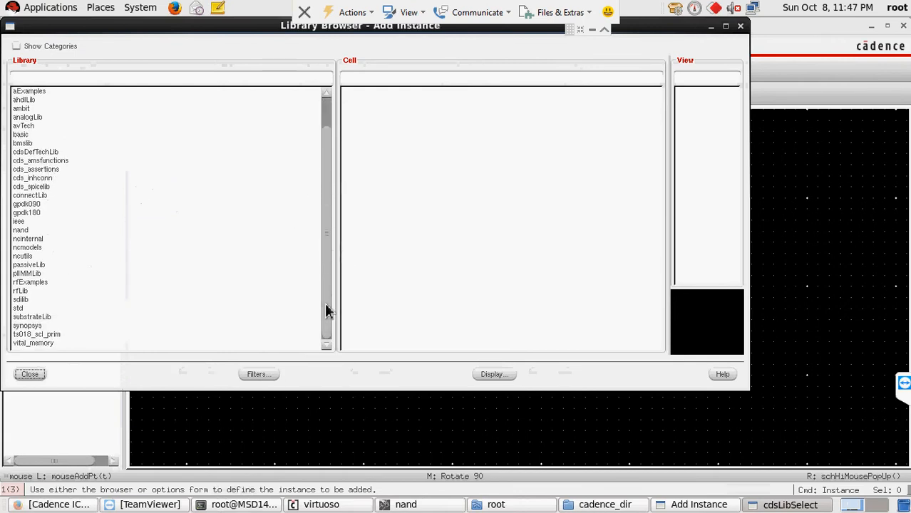
left_click(26, 204)
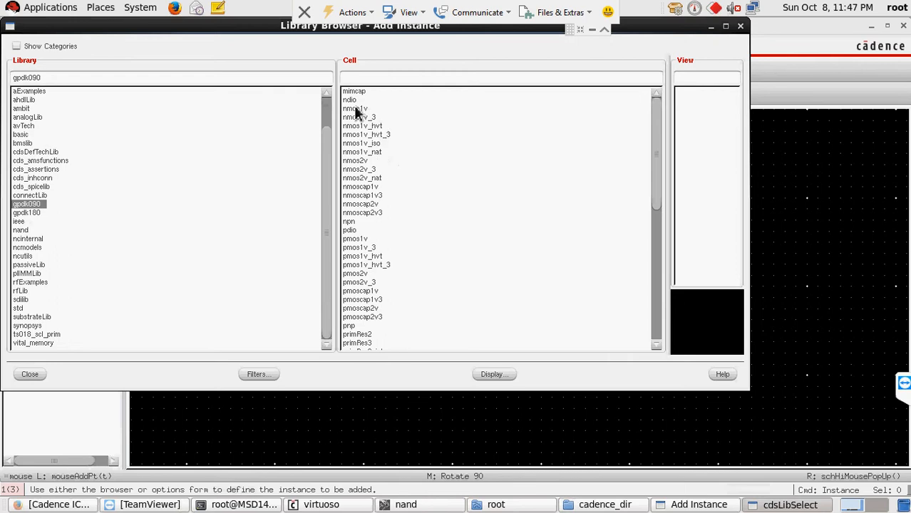
left_click(357, 109)
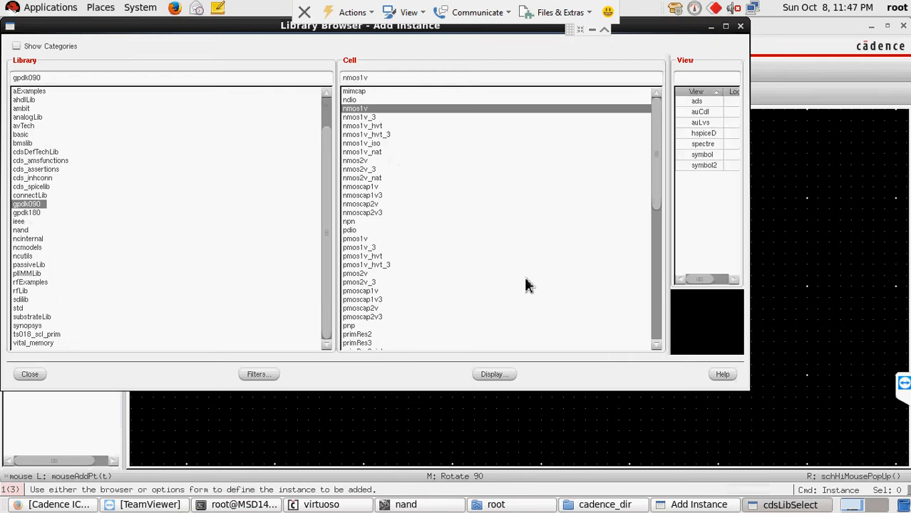
left_click(711, 28)
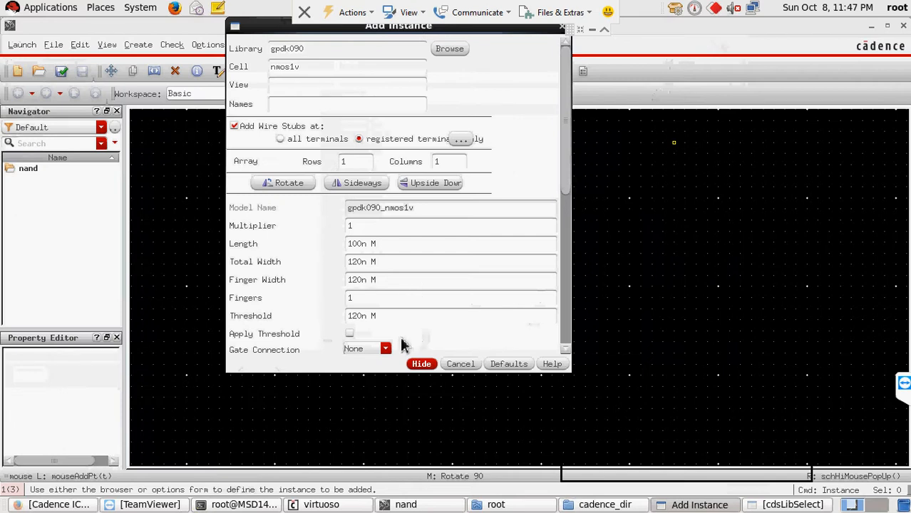
Return to the instance's library selection and choose the symbol view for the gpdk090 nmos1v cell
left_click(420, 364)
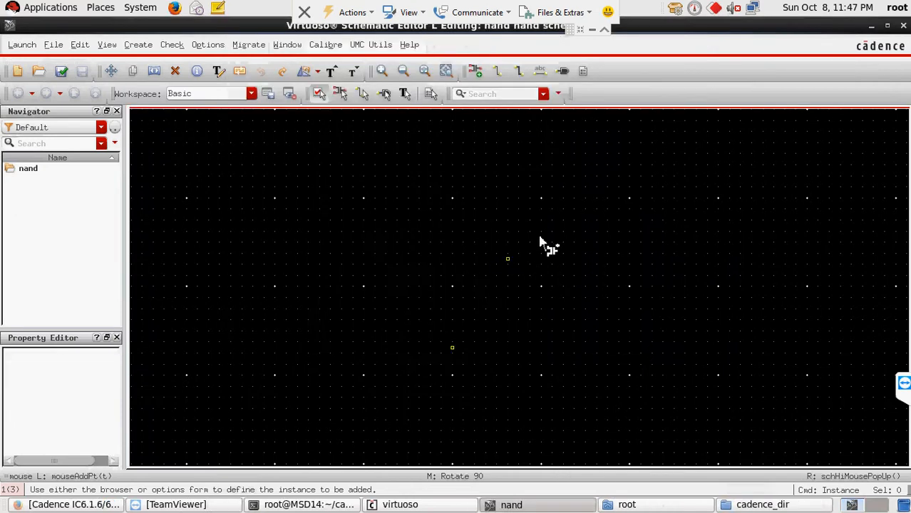
left_click(746, 506)
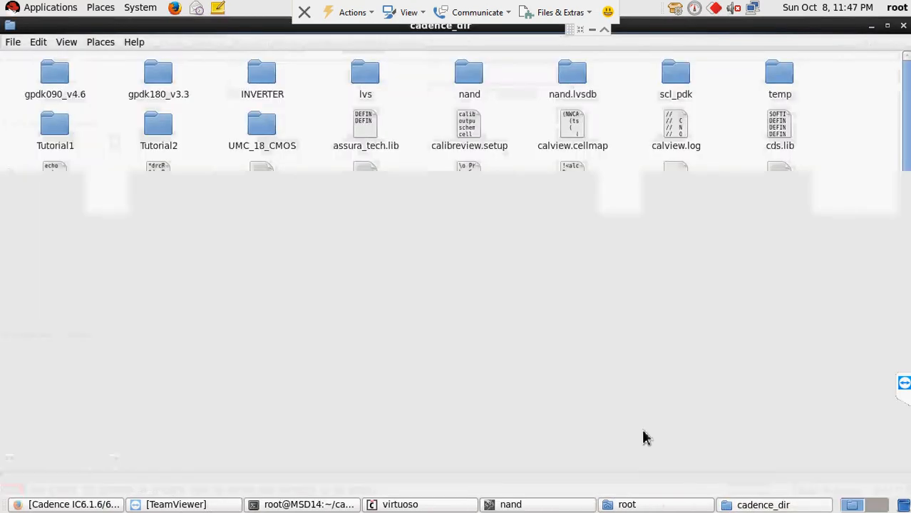
left_click(549, 504)
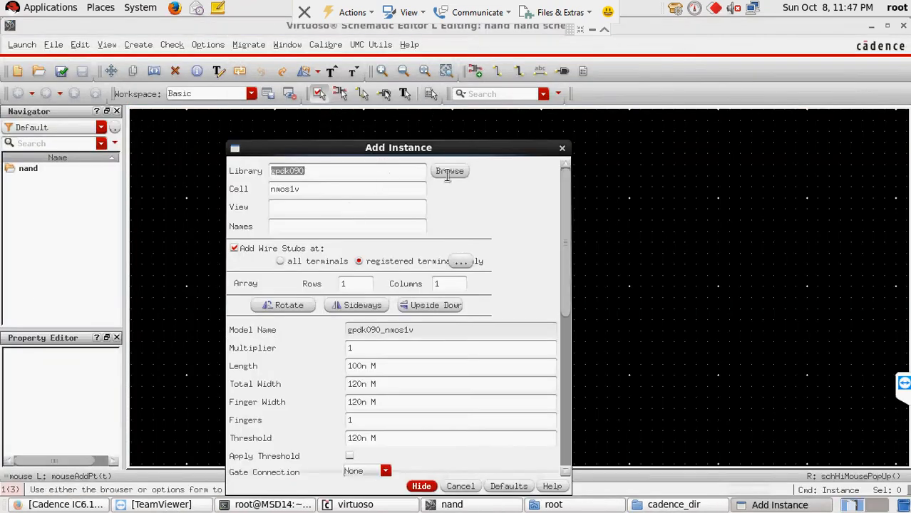
left_click(449, 172)
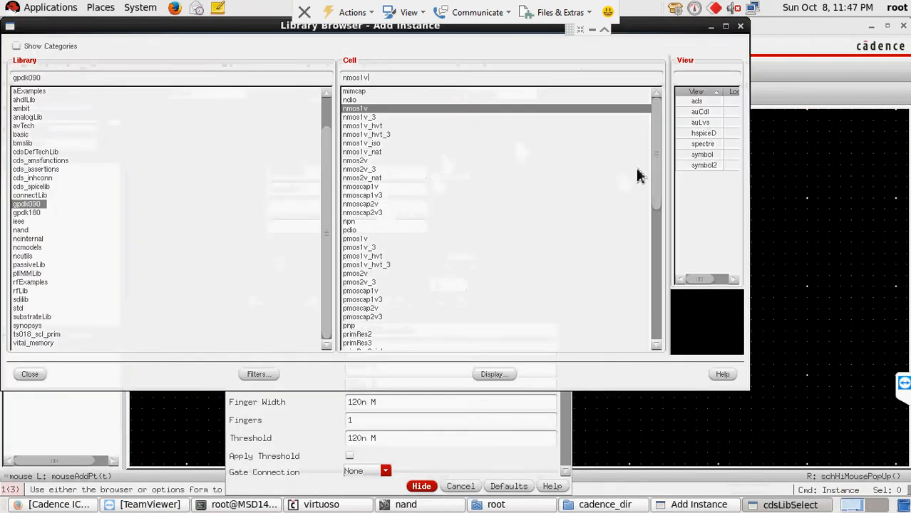
left_click(702, 156)
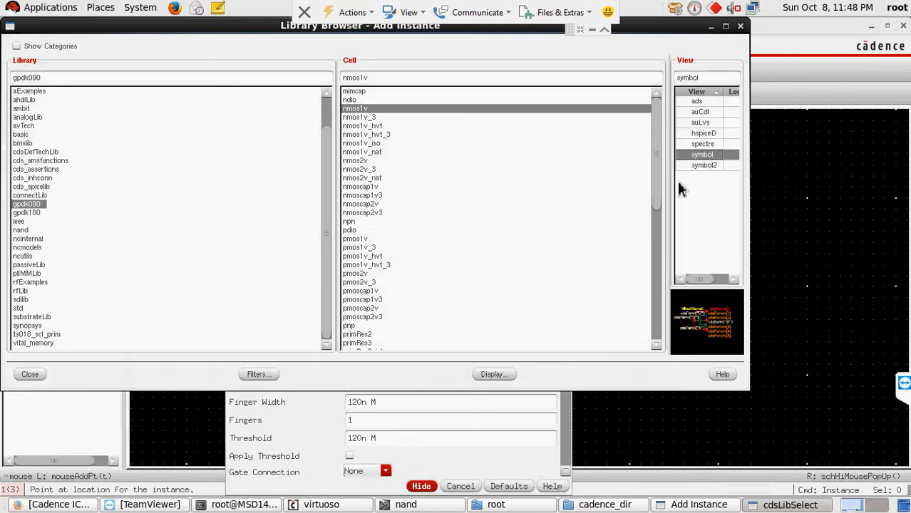
mouse_move(659, 185)
left_mouse_down()
mouse_move(659, 213)
mouse_move(655, 183)
left_mouse_up()
left_click(711, 26)
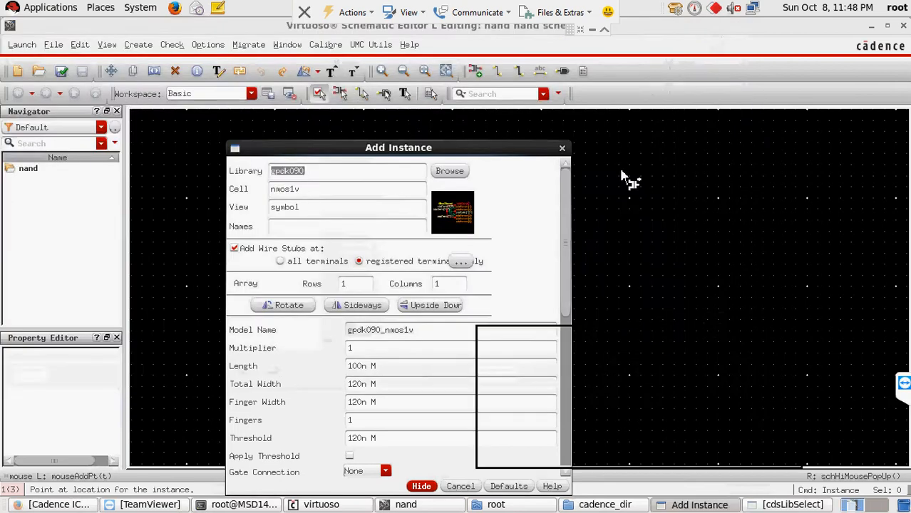
Place two nmos1v transistors one below the other near the middle of the schematic, and end instance placement
left_click_drag(522, 150, 304, 322)
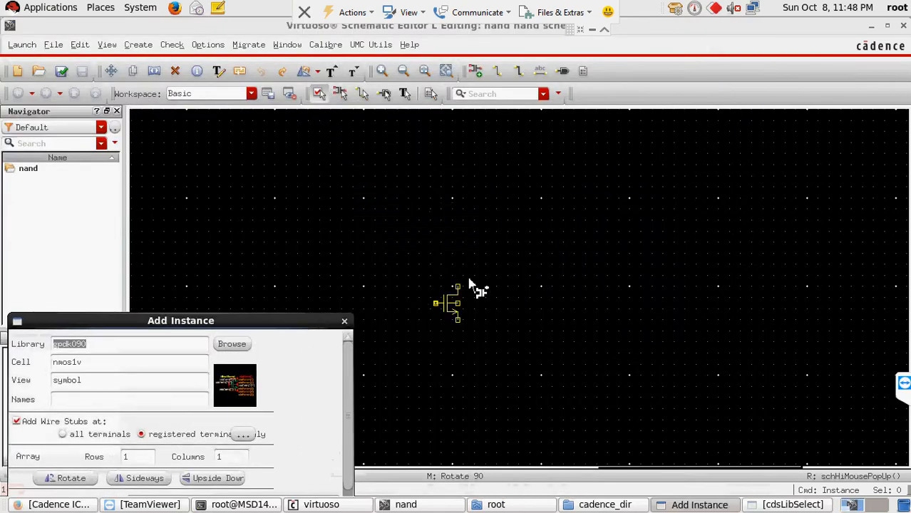
left_click(427, 213)
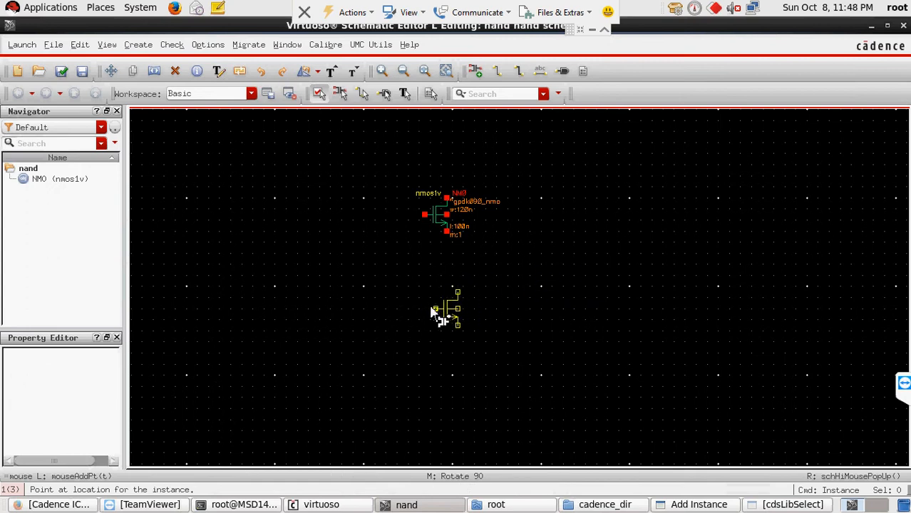
left_click(431, 305)
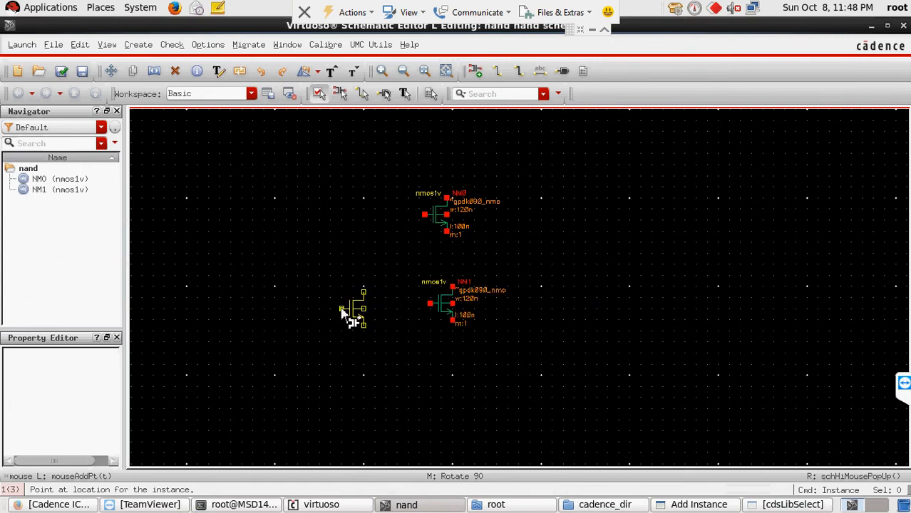
key("f")
key("Escape")
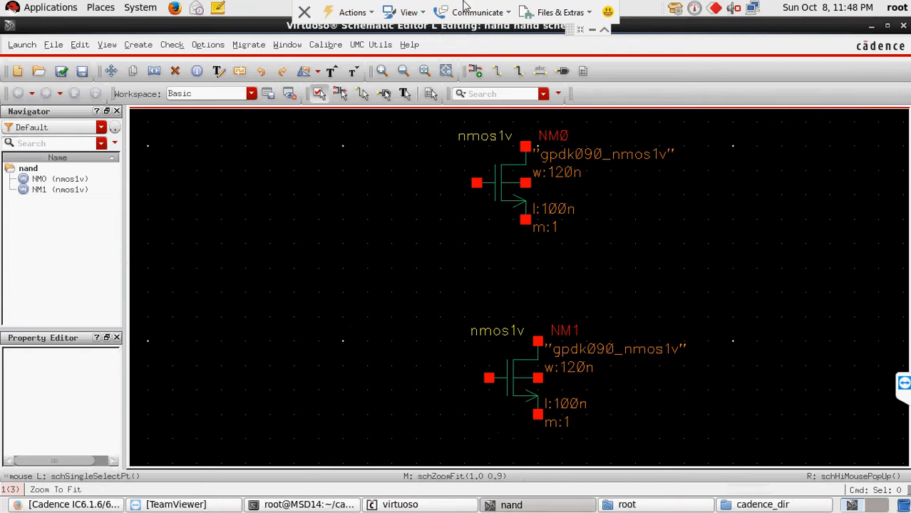
Add two pmos1v symbol instances from gpdk090 side by side above the NMOS transistors
left_click(476, 72)
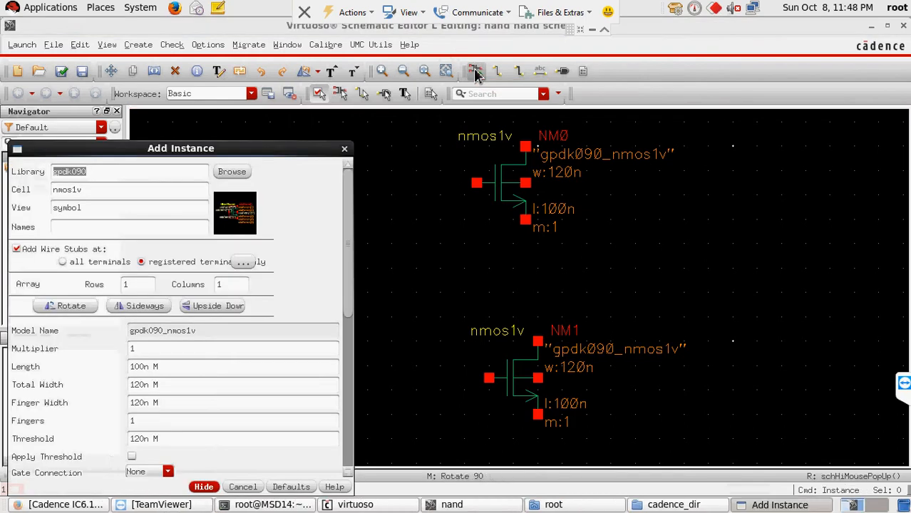
left_click(60, 196)
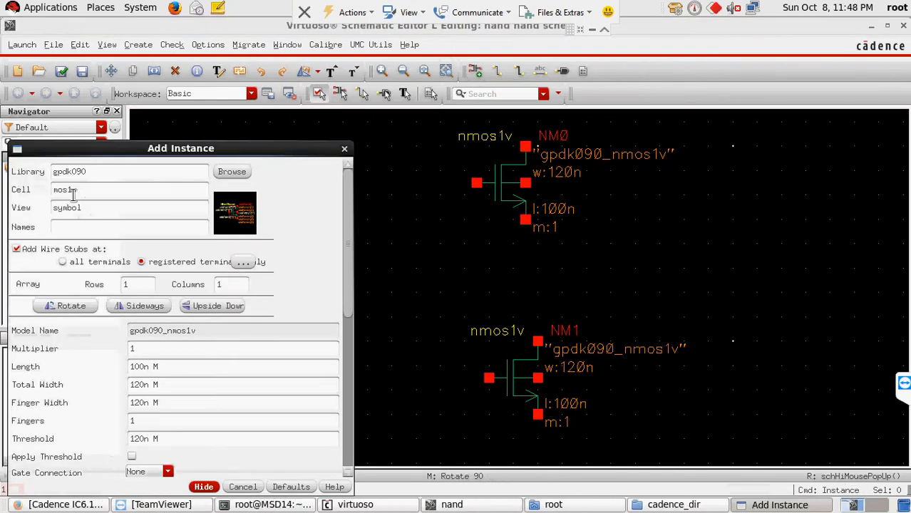
type("p")
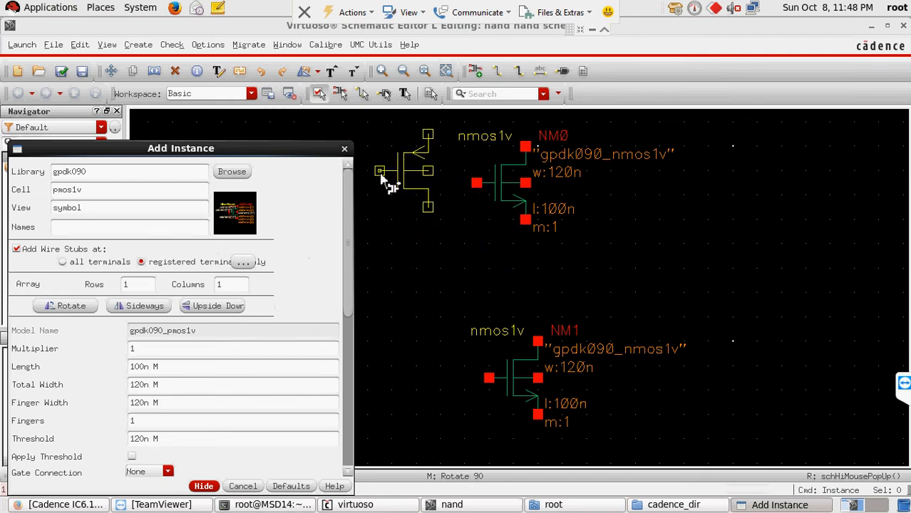
scroll(383, 181, "down", 4)
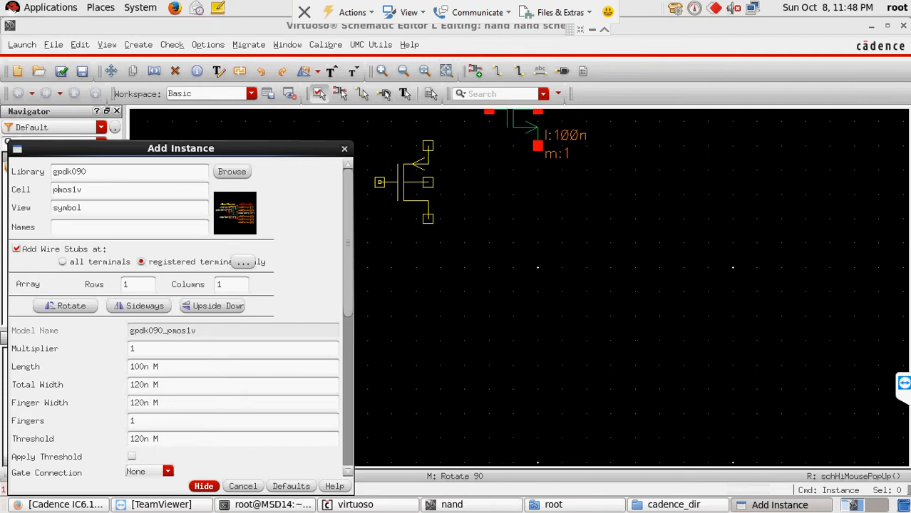
scroll(384, 180, "up", 3)
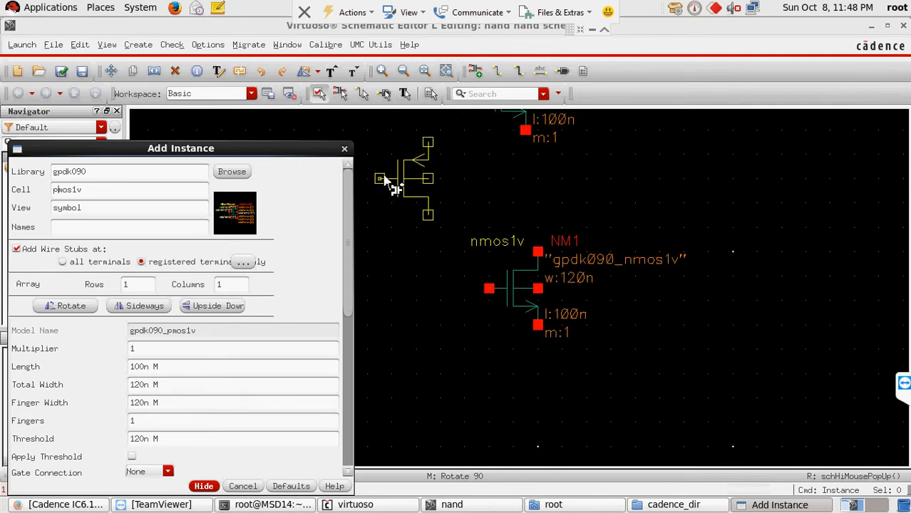
left_click(344, 148)
scroll(382, 181, "up", 8)
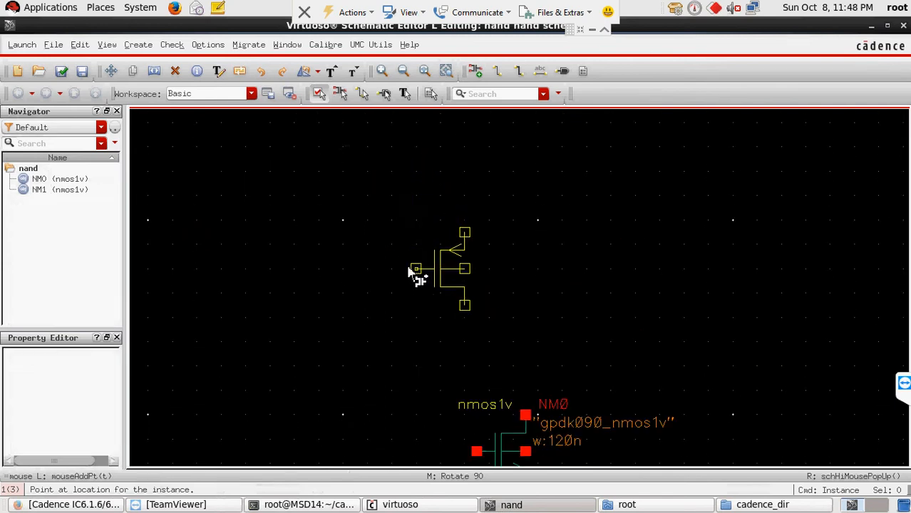
left_click(408, 265)
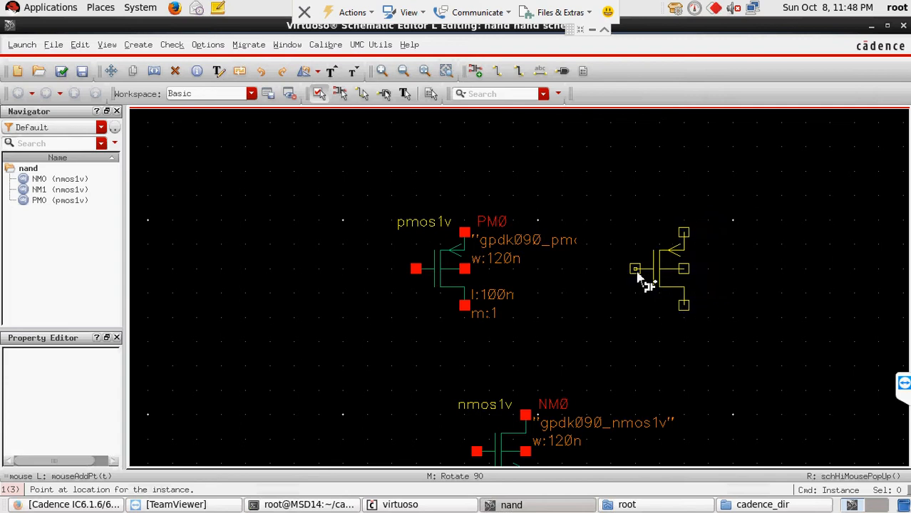
left_click(638, 276)
key("Escape")
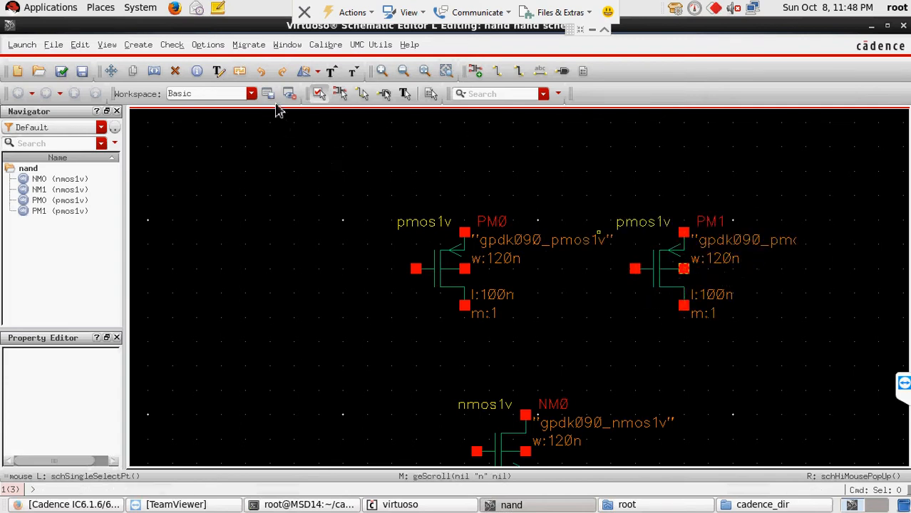
Flip the second pmos1v transistor, PM1, horizontally so its gate faces away from PM0
left_click(318, 74)
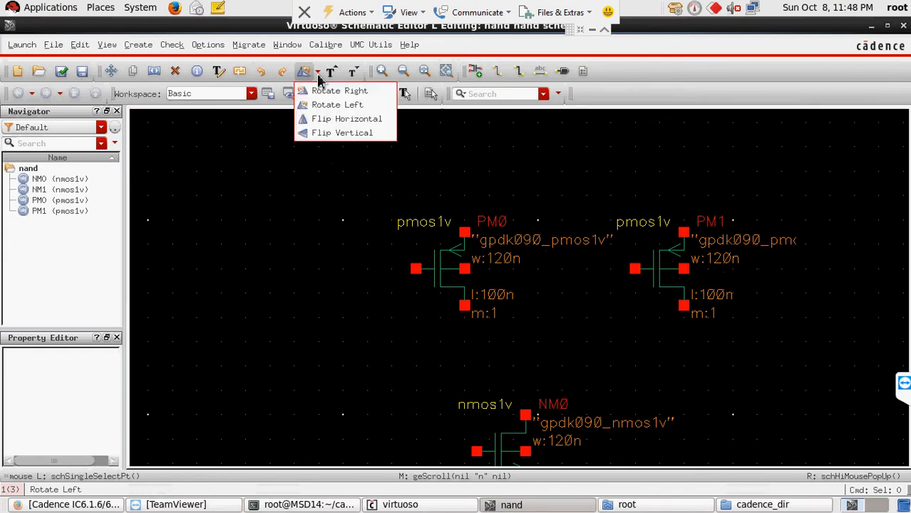
left_click(346, 119)
left_click(652, 268)
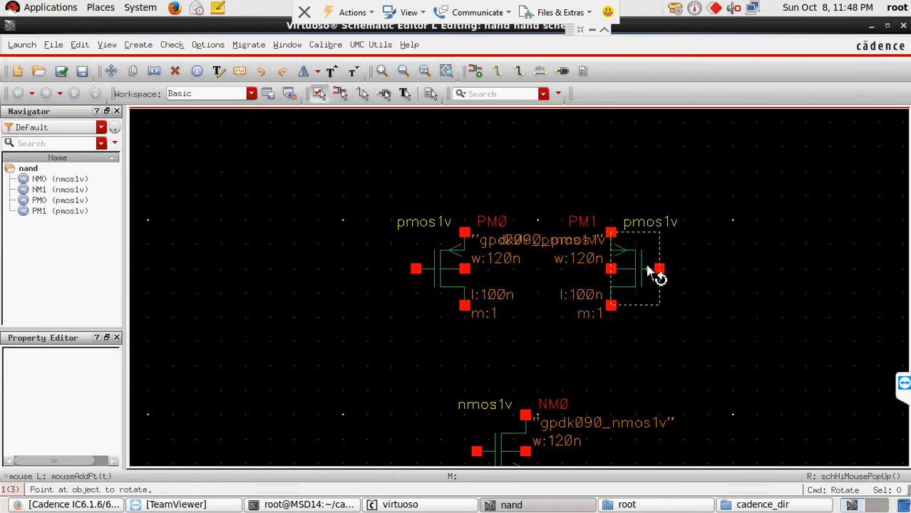
Draw a wire from PM0's drain terminal straight down to the level of NM0's drain, and end wiring
key("Escape")
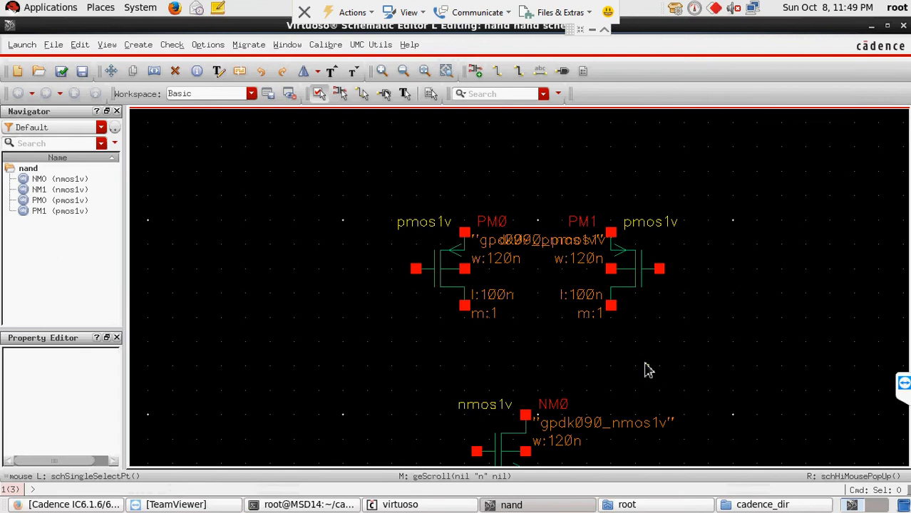
scroll(647, 368, "down", 1)
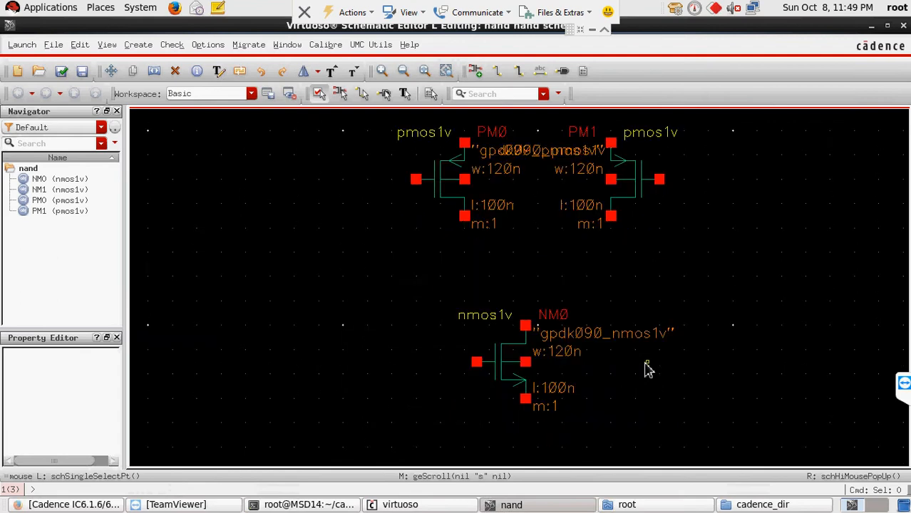
key("f")
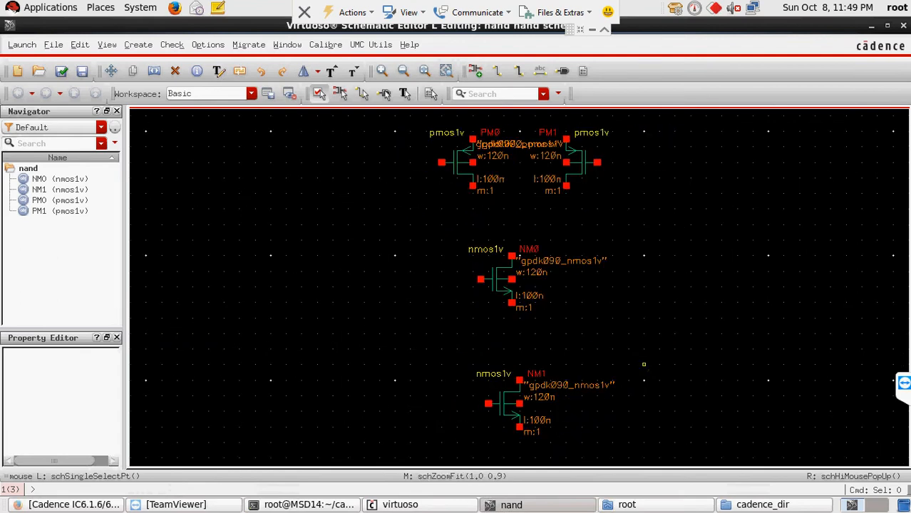
left_click(498, 75)
left_click(473, 188)
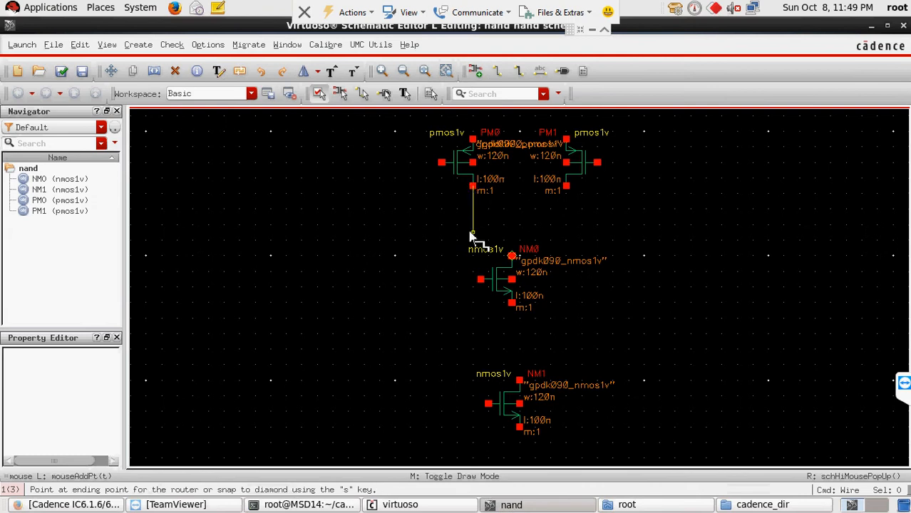
left_click(471, 256)
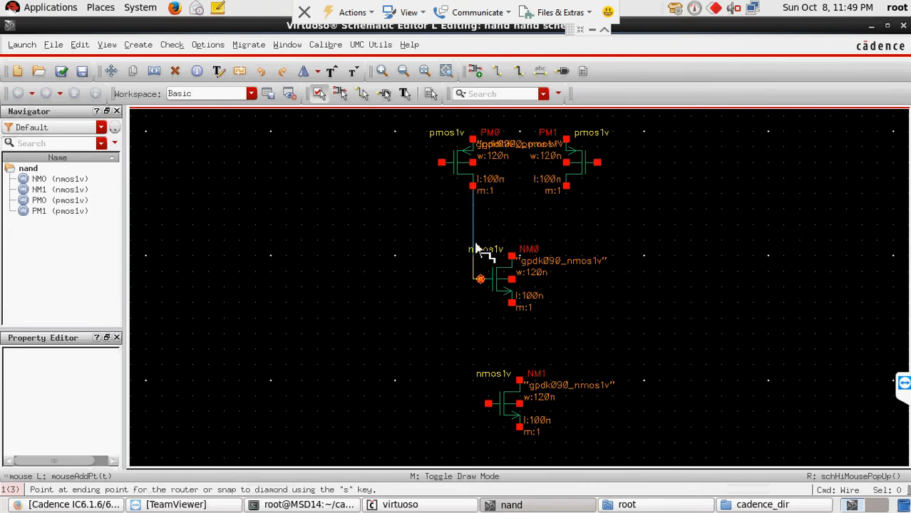
key("Escape")
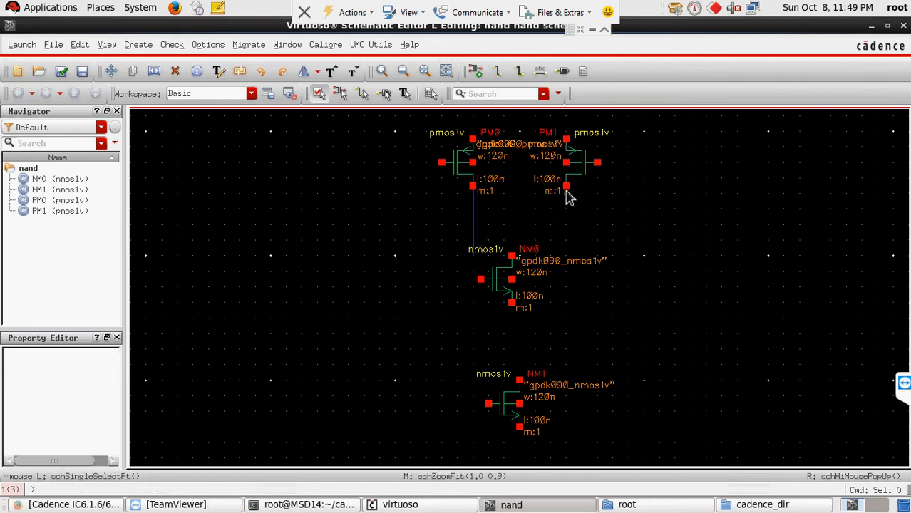
Wire PM1's drain terminal to the vertical wire coming from PM0's drain, above NM0
key("w")
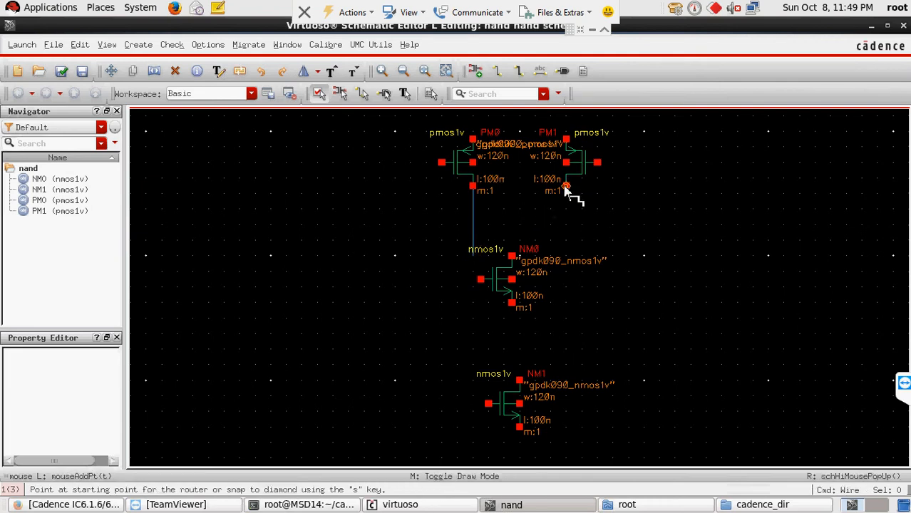
left_click(565, 187)
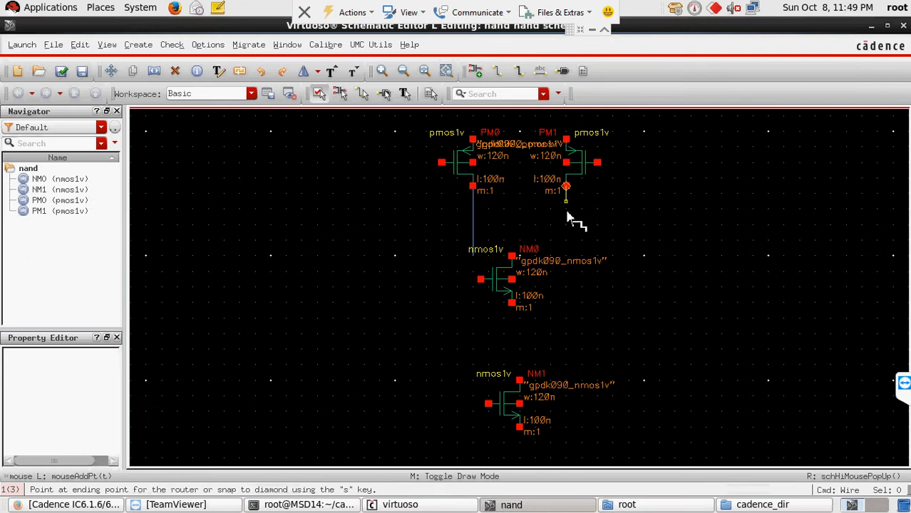
left_click(473, 231)
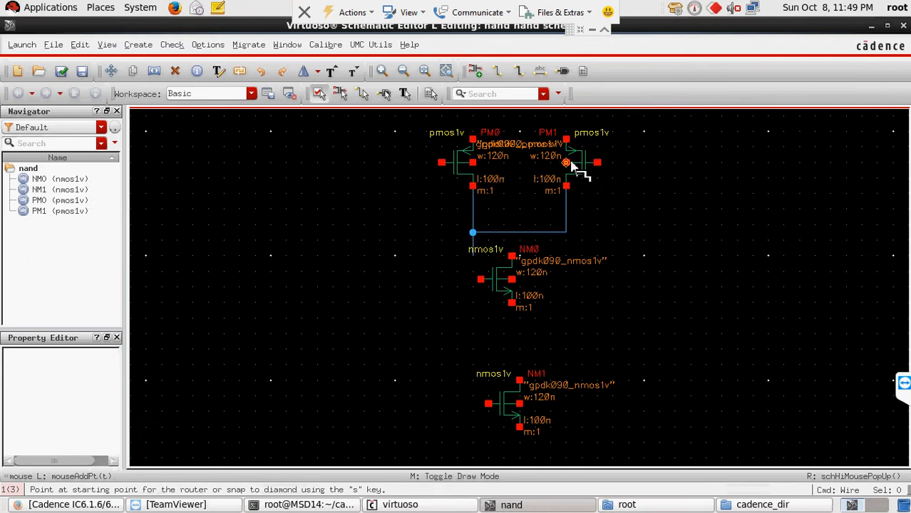
Tie the bulk terminal to the source terminal on both PM1 and PM0 with short wires
left_click(567, 163)
left_click(566, 141)
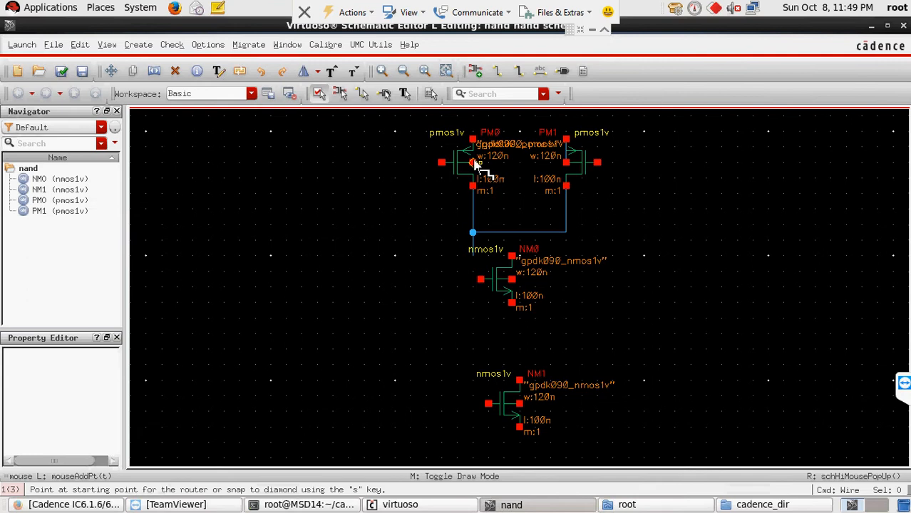
left_click(472, 161)
left_click(473, 142)
Draw a straight wire outward from PM0's gate terminal, ending in empty space away from the transistor
left_click(442, 162)
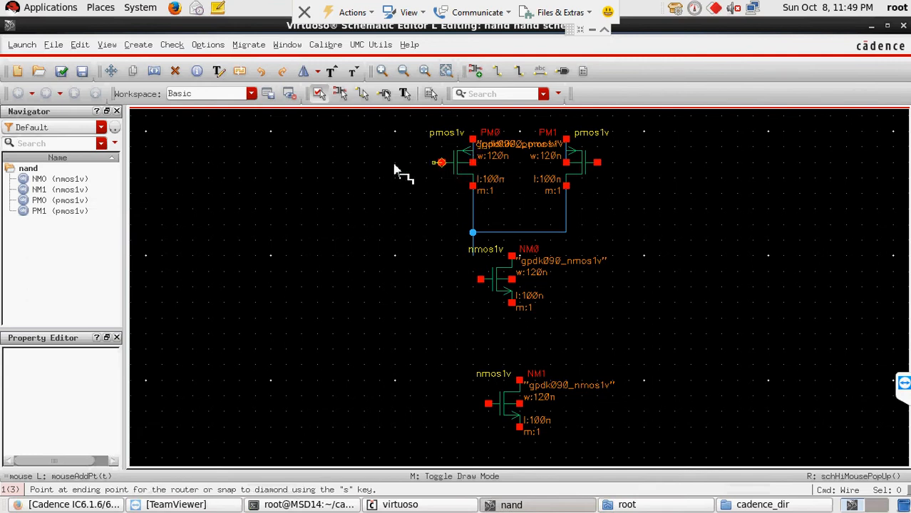
left_click(379, 163)
left_click(380, 163)
key("Escape")
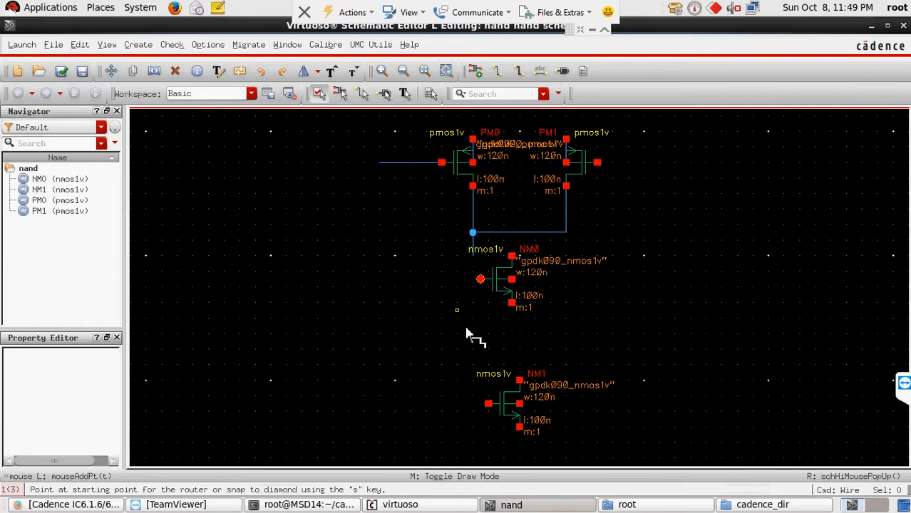
Wire NM0's source to NM1's drain, and NM0's drain up to the horizontal wire joining the PMOS drains
left_click(512, 305)
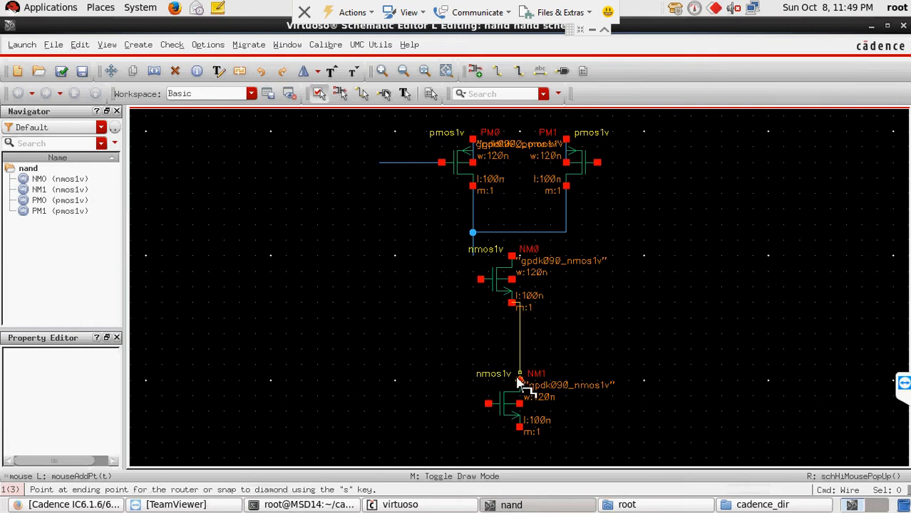
left_click(519, 381)
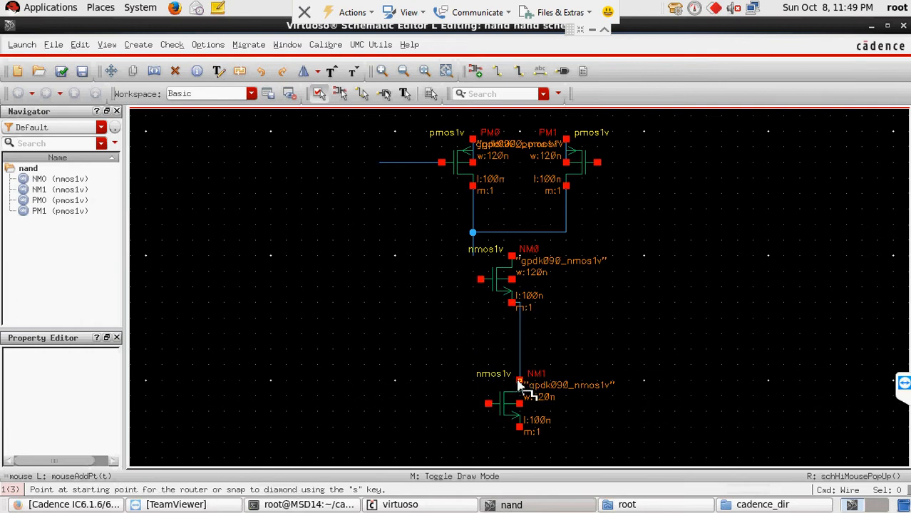
left_click(512, 255)
left_click(511, 232)
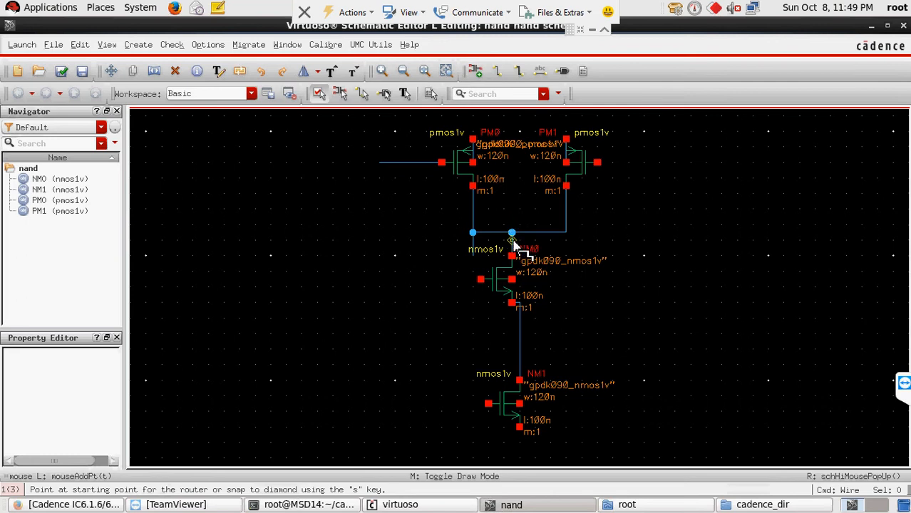
Extend an output wire horizontally from the corner of the PMOS drain wire below PM1, ending beyond PM1's gate
left_click(565, 233)
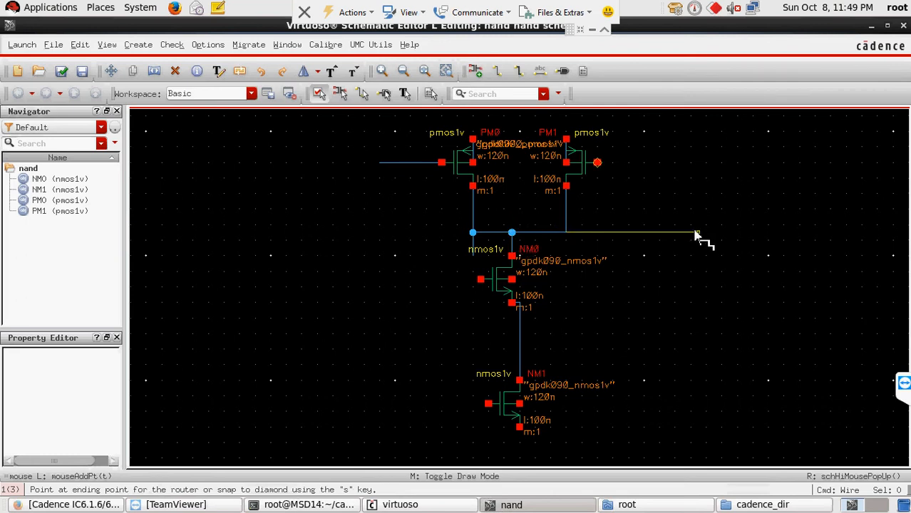
left_click(698, 232)
left_click(698, 232)
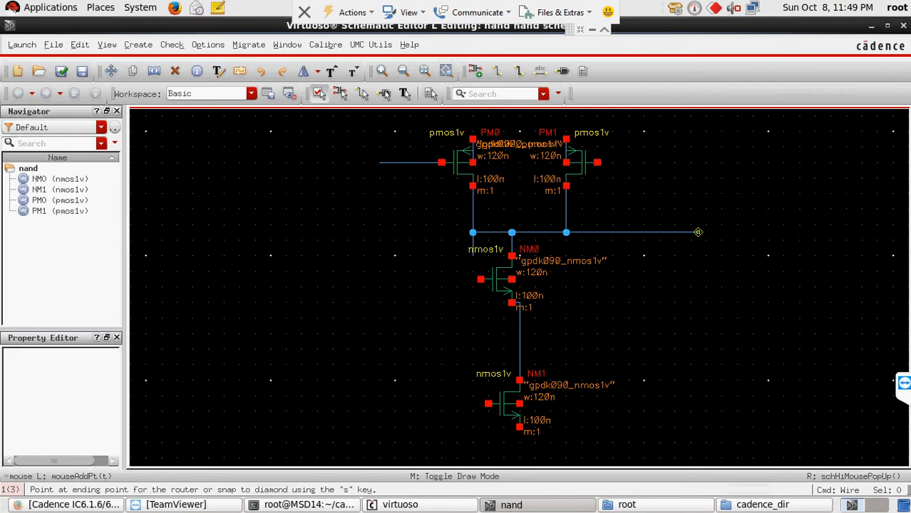
left_click(698, 231)
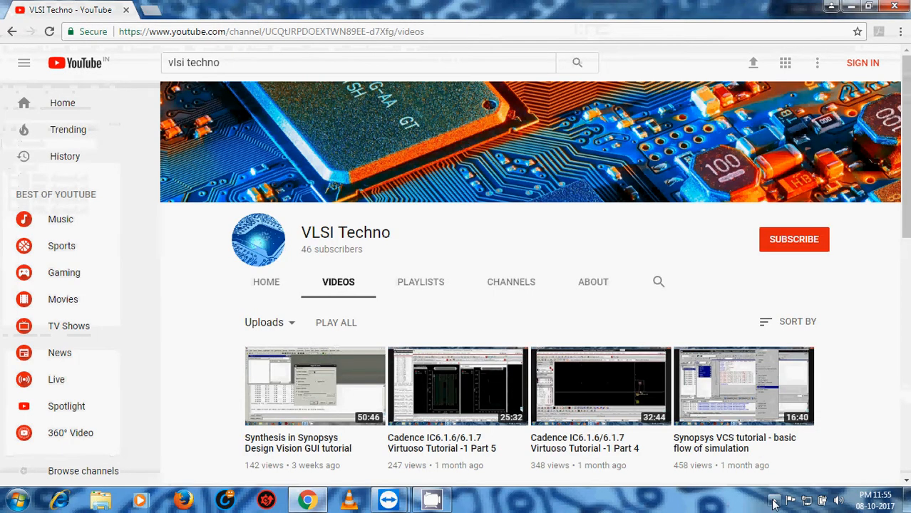
left_click(774, 502)
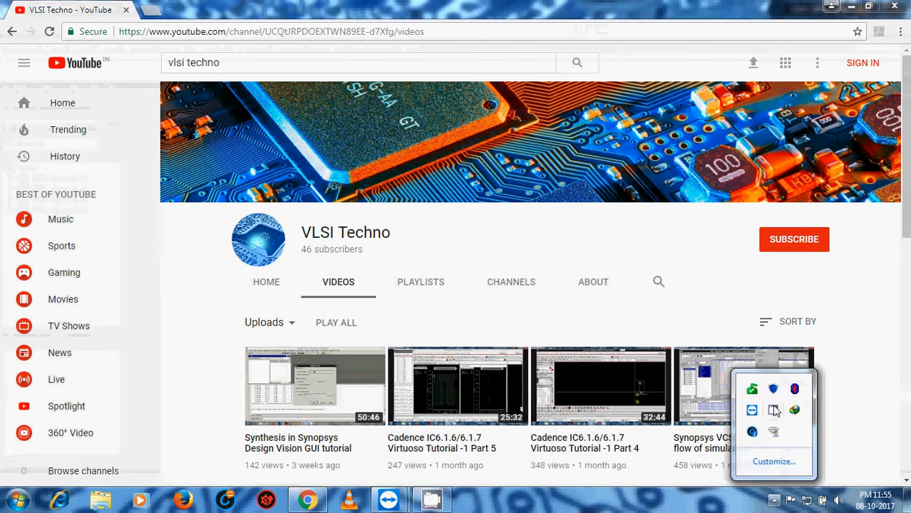
right_click(774, 412)
left_click(805, 359)
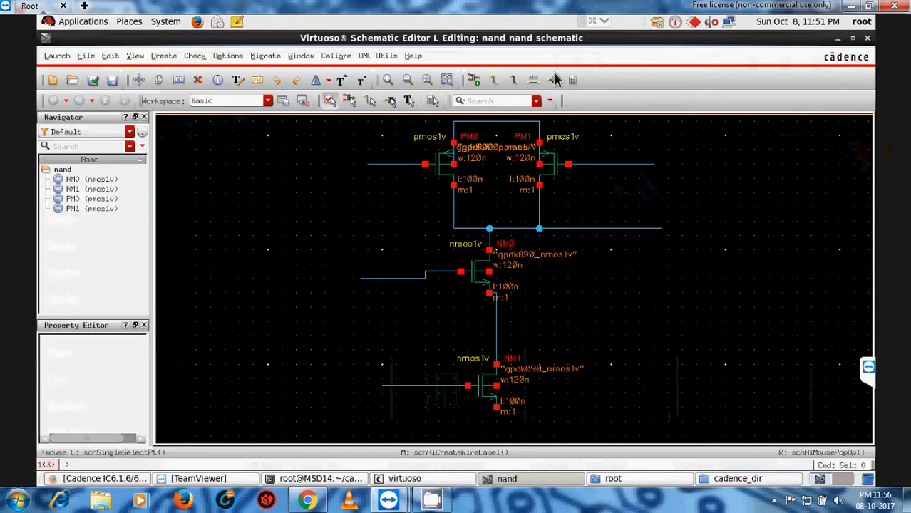
Show the remote session full screen, create input pins A, B, vdd and gnd, and place A and B beside the circuit
left_click(592, 21)
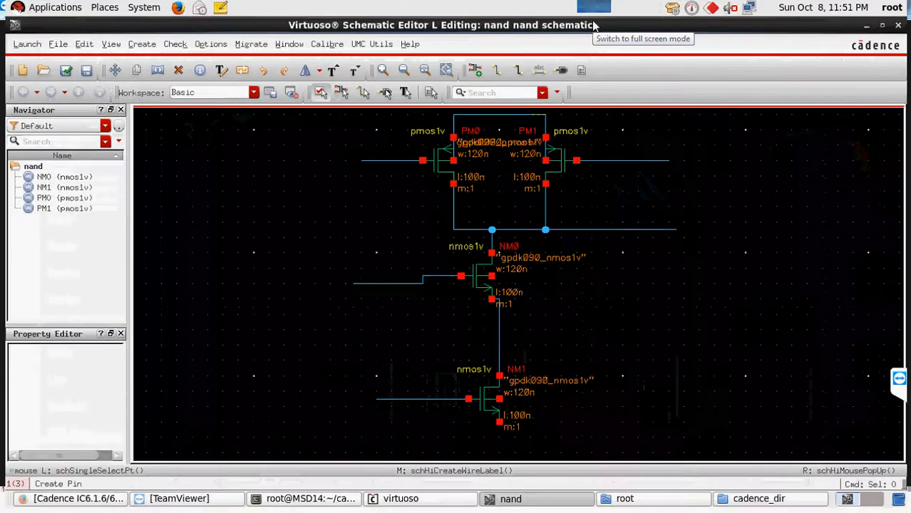
left_click(563, 70)
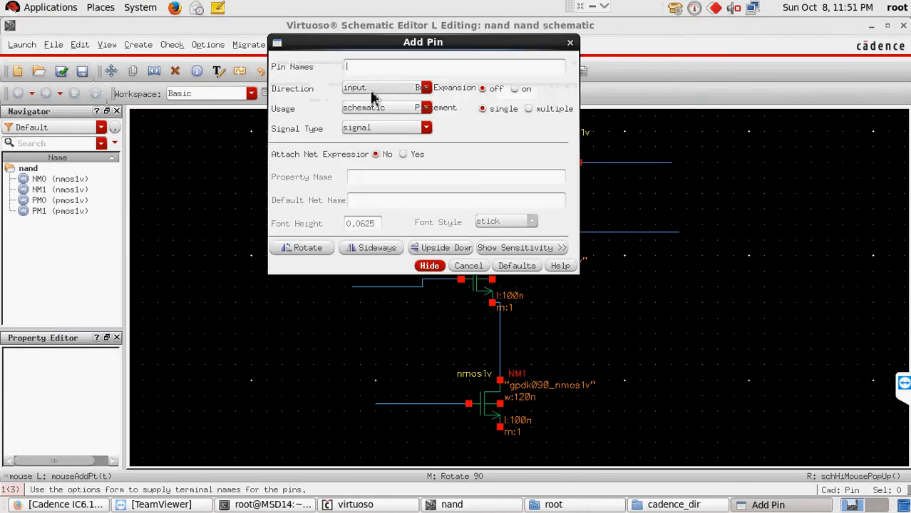
type("A B vdd gnd")
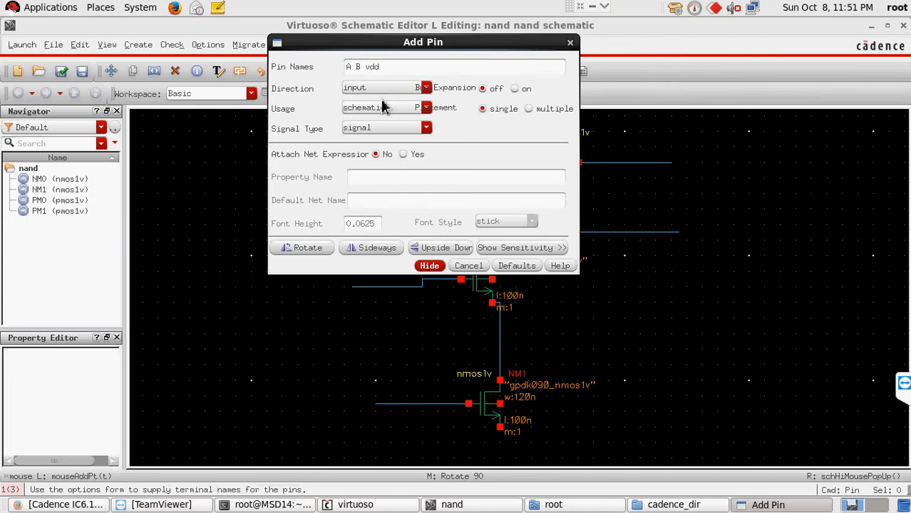
left_click(430, 265)
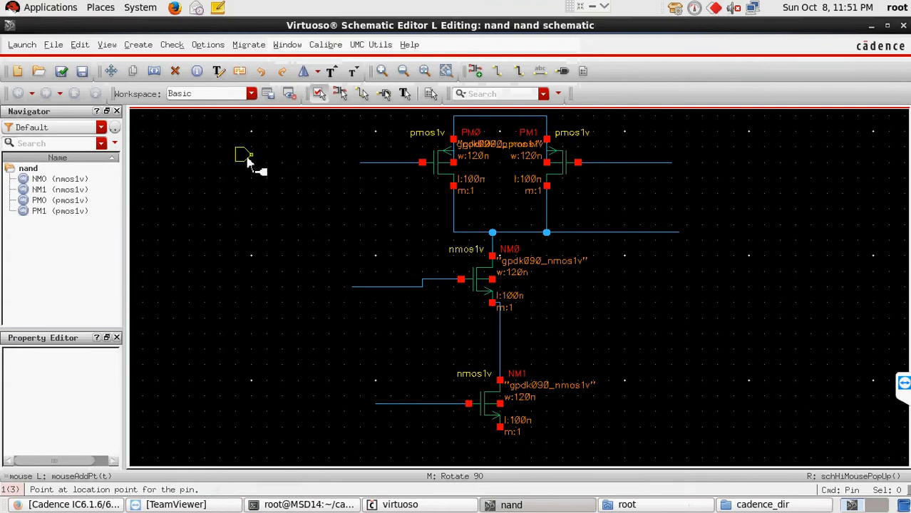
left_click(244, 154)
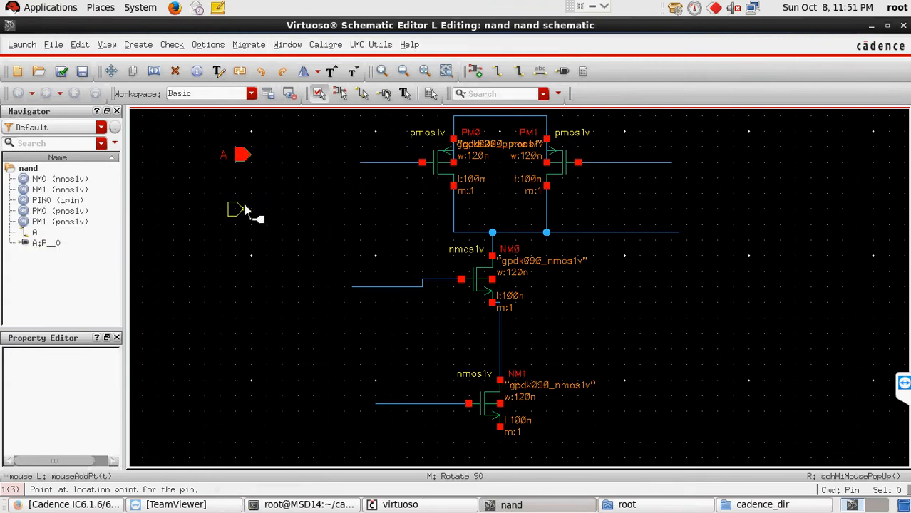
left_click(247, 204)
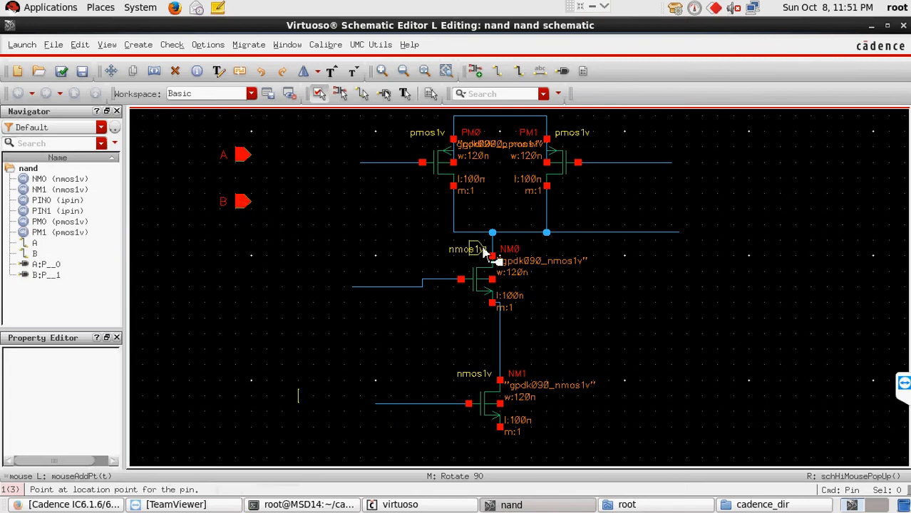
Rotate the vdd pin to point downward and place it on the wire joining the PMOS sources
scroll(488, 258, "up", 1)
middle_click(501, 194)
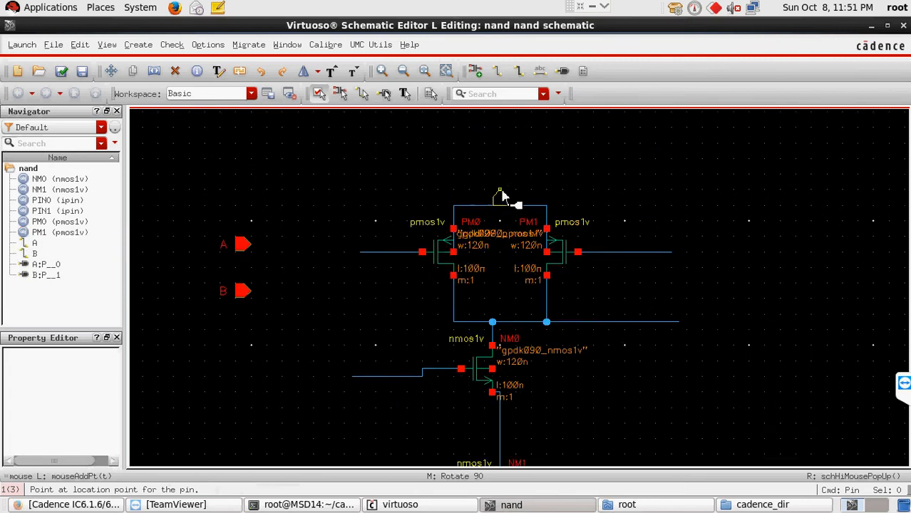
middle_click(504, 191)
middle_click(502, 191)
left_click(502, 203)
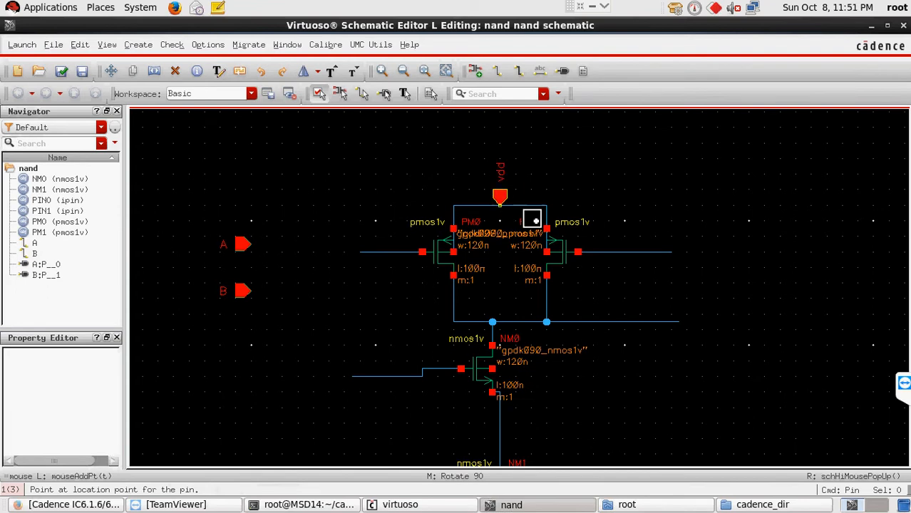
Place the gnd pin beside NM1, end pin placement, and move the pin to below NM1's source
scroll(576, 411, "down", 1)
left_click(576, 411)
scroll(576, 410, "down", 1)
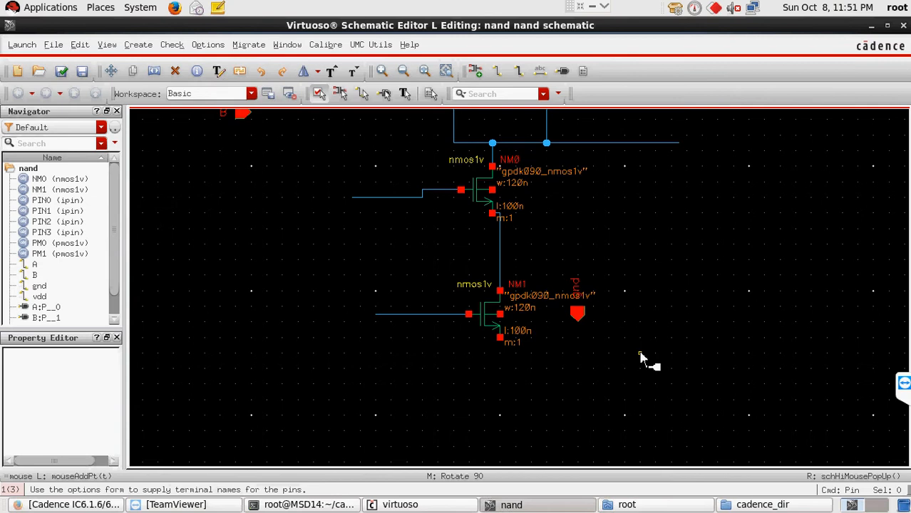
key("Escape")
left_click(577, 314)
key("s")
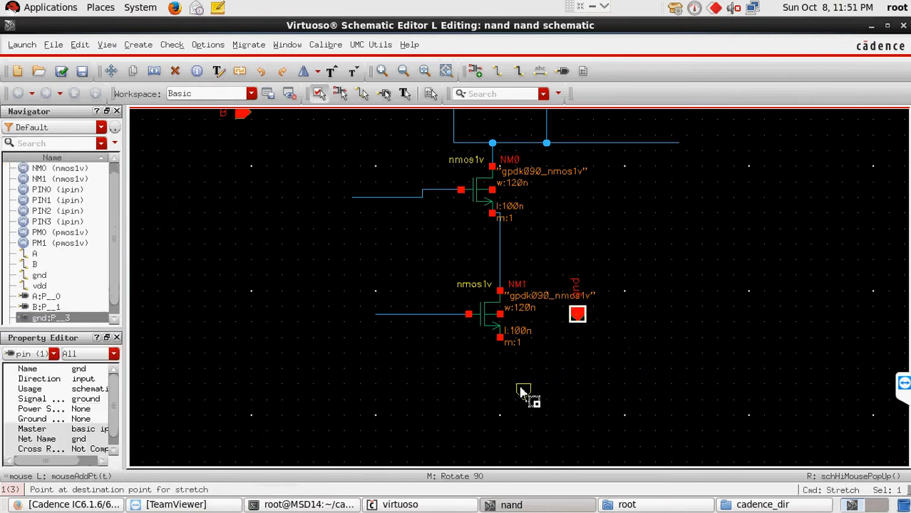
left_click(515, 391)
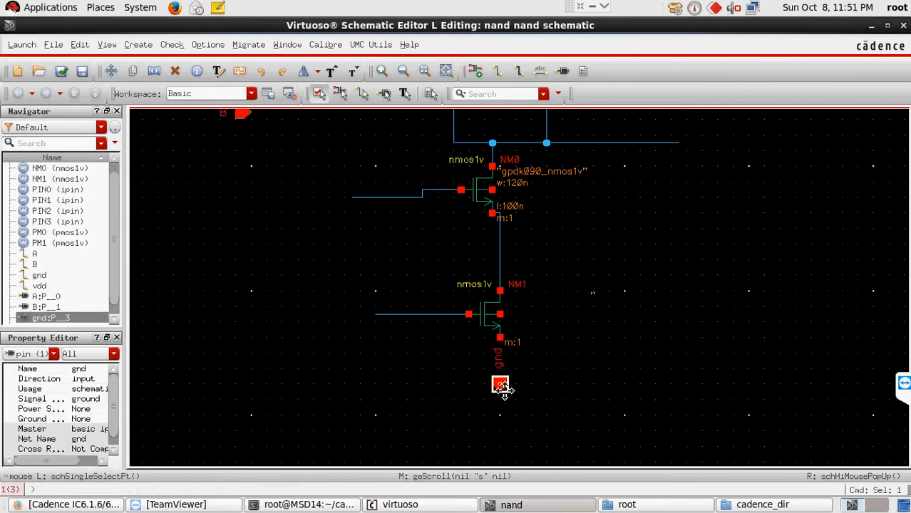
Rotate the gnd pin below NM1 with the Rotate Left option, and deselect it
key("r")
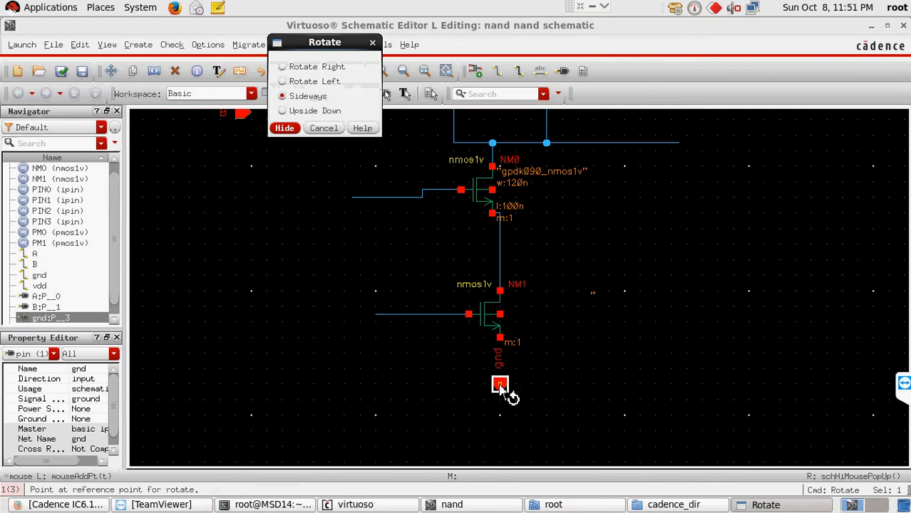
left_click(283, 81)
left_click(284, 127)
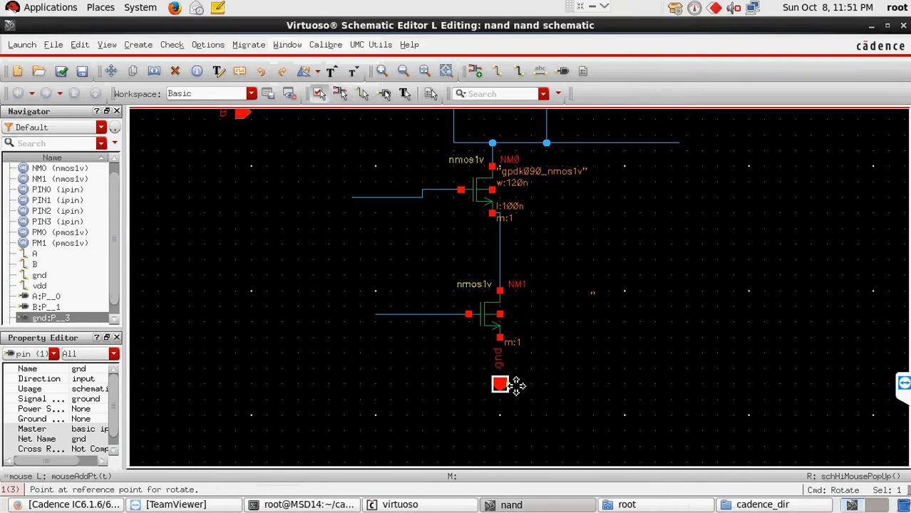
left_click(516, 386)
left_click(470, 371)
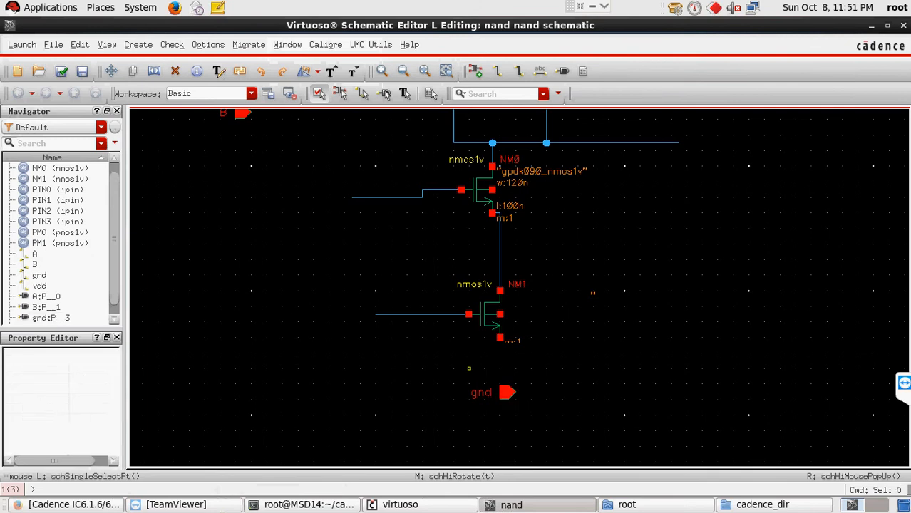
Wire NM1's body terminal to NM0's body terminal
left_click(497, 71)
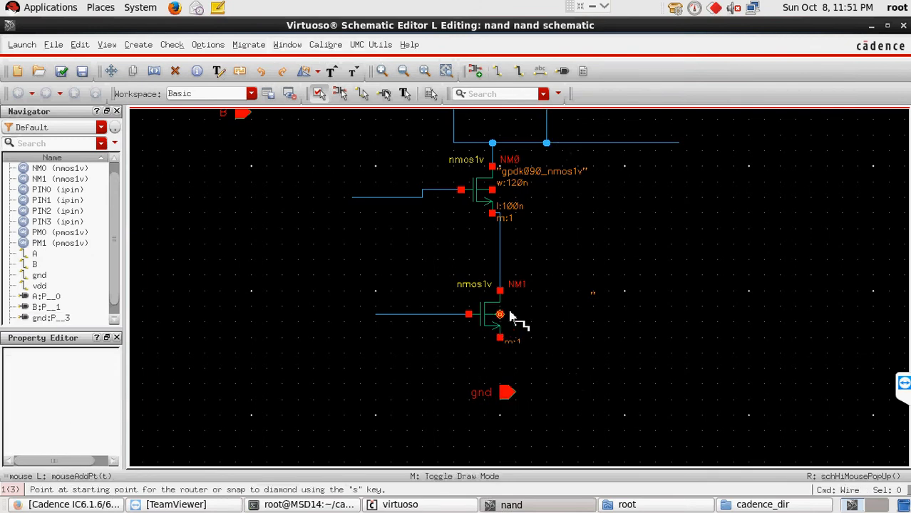
left_click(500, 313)
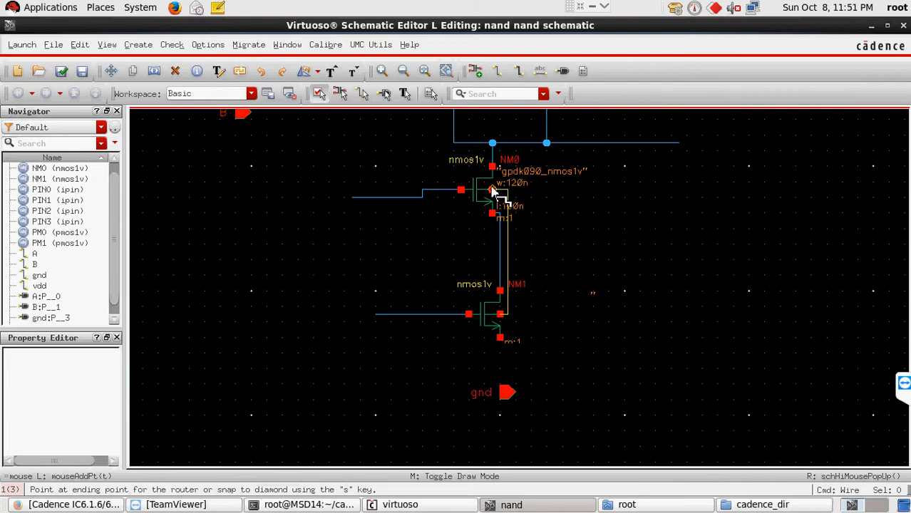
left_click(491, 191)
Wire NM1's body terminal to its source and the source to the gnd pin, ending the wire command
left_click(499, 337)
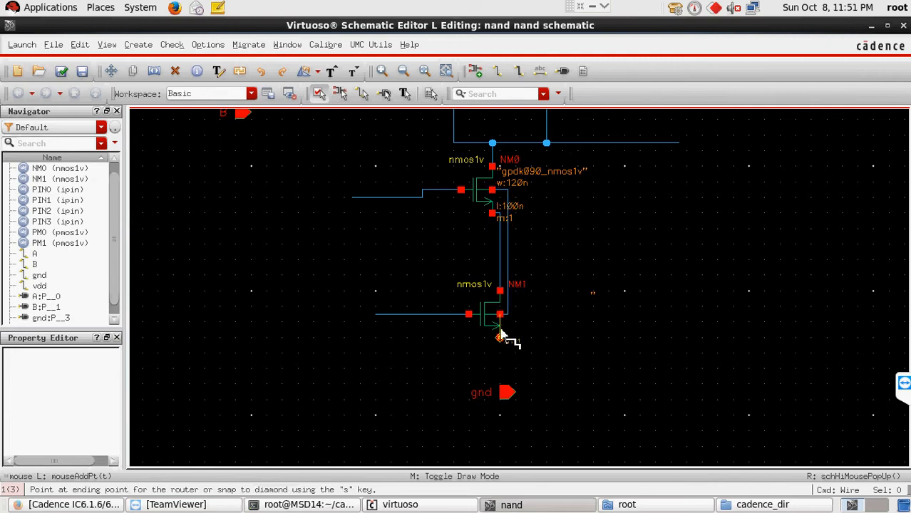
left_click(501, 335)
left_click(501, 337)
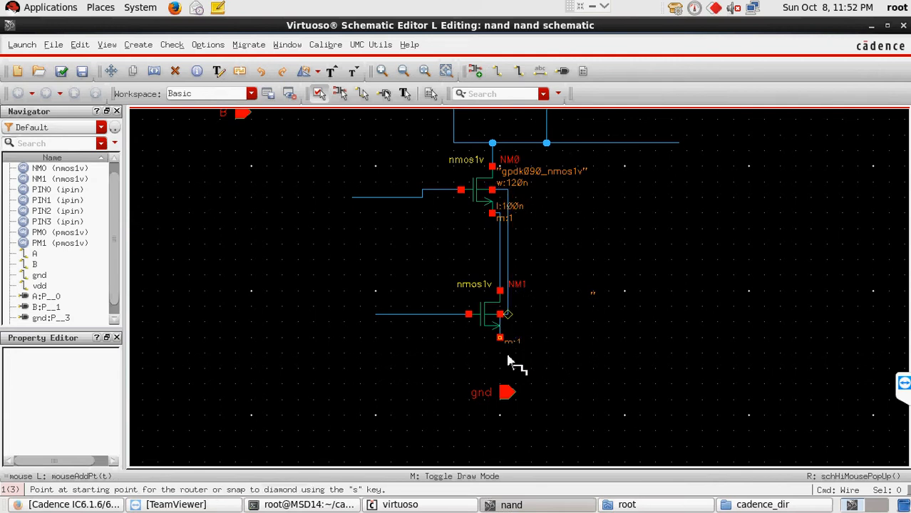
left_click(507, 393)
scroll(578, 302, "up", 5)
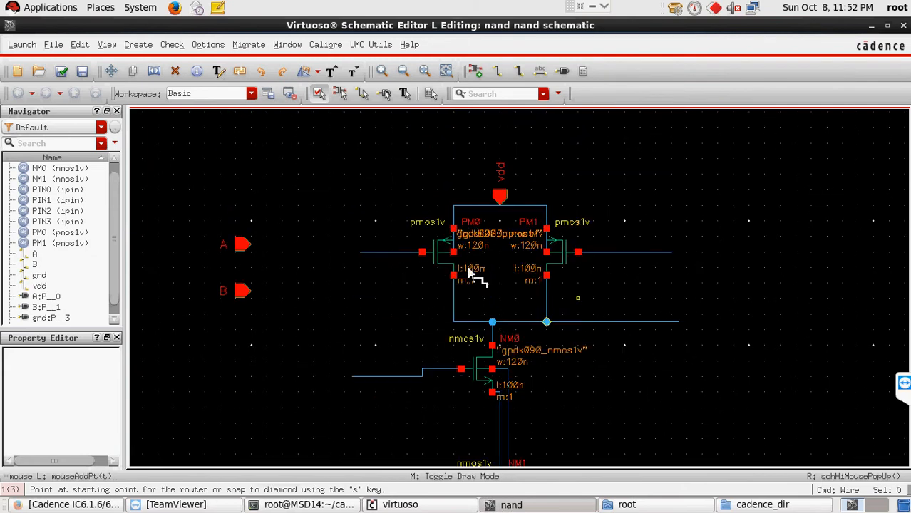
key("Escape")
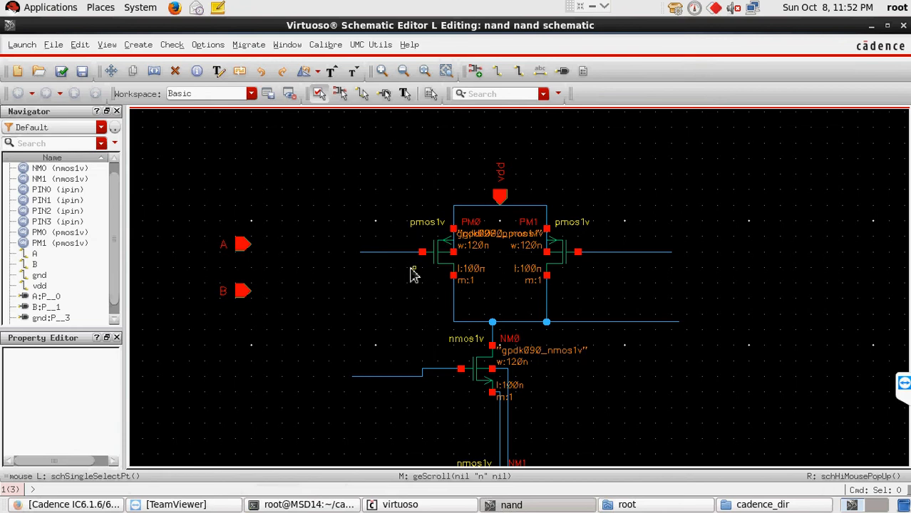
Add wire names A to the PM0 and NM0 gate wires and B to the PM1 and NM1 gate wires
key("l")
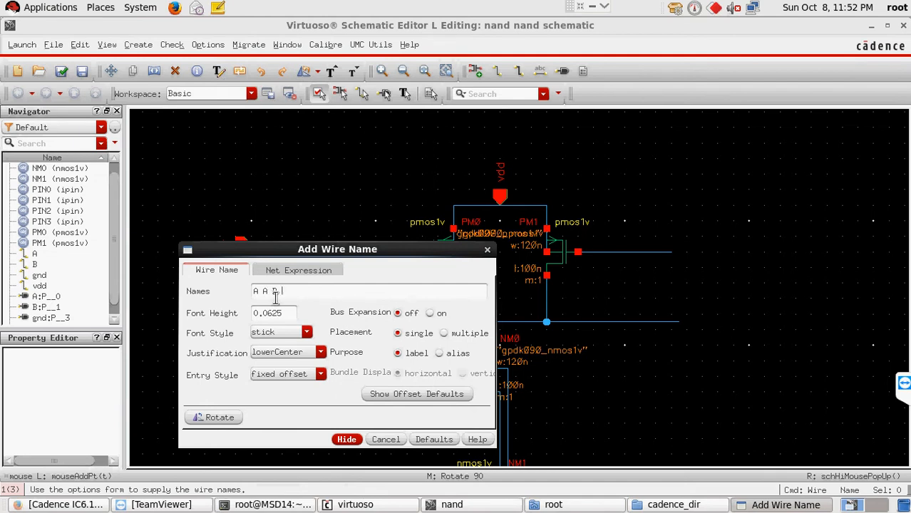
left_click(346, 440)
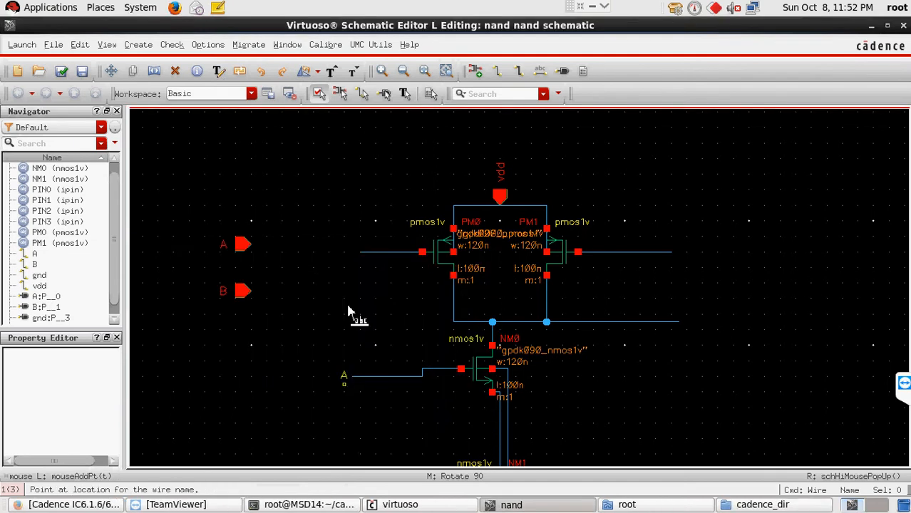
left_click(383, 255)
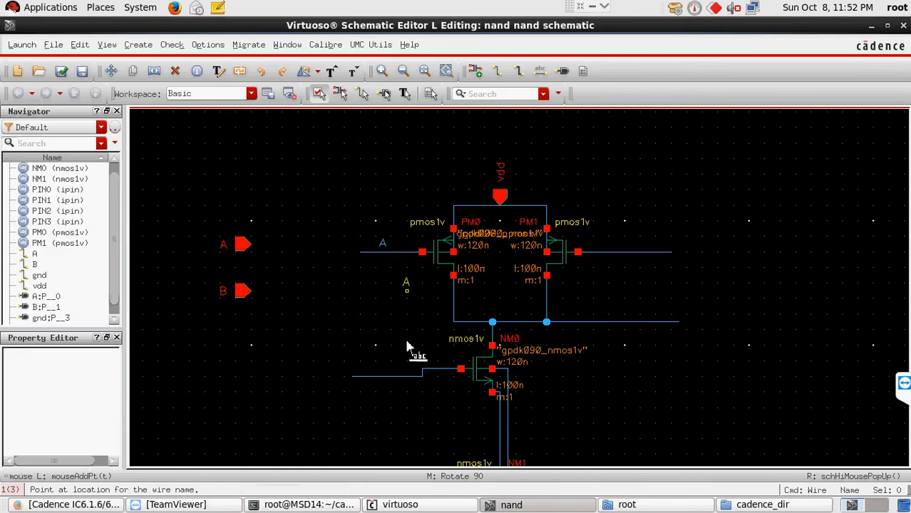
left_click(399, 383)
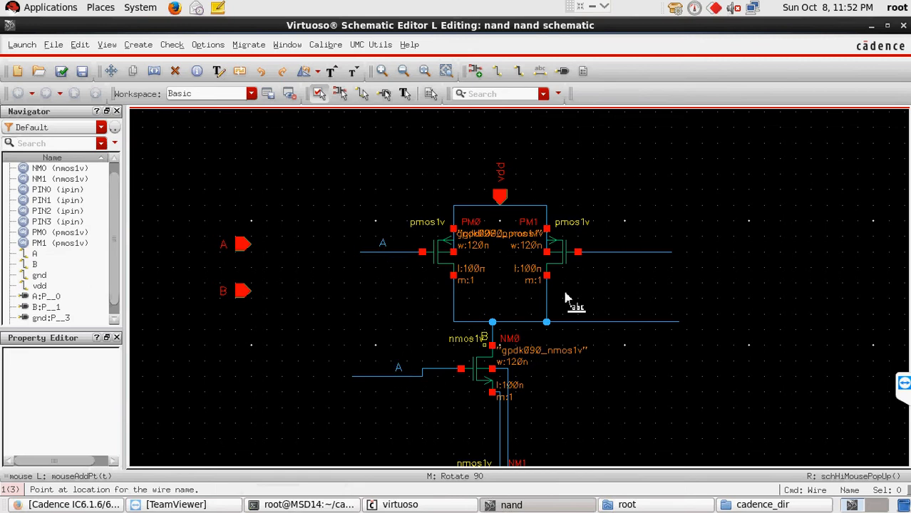
left_click(619, 255)
scroll(666, 381, "down", 2)
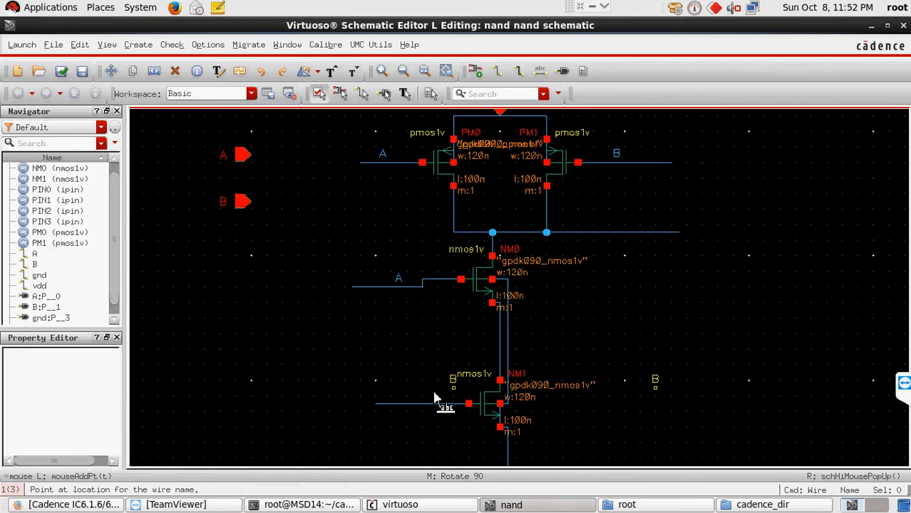
left_click(419, 404)
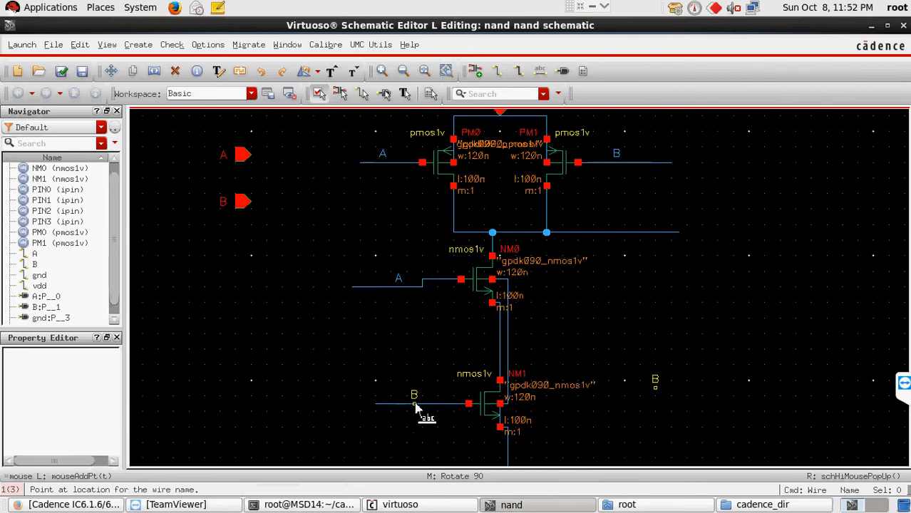
Create an output pin named out at the free end of the shared drain wire, and check and save the schematic
left_click(562, 72)
left_click(378, 89)
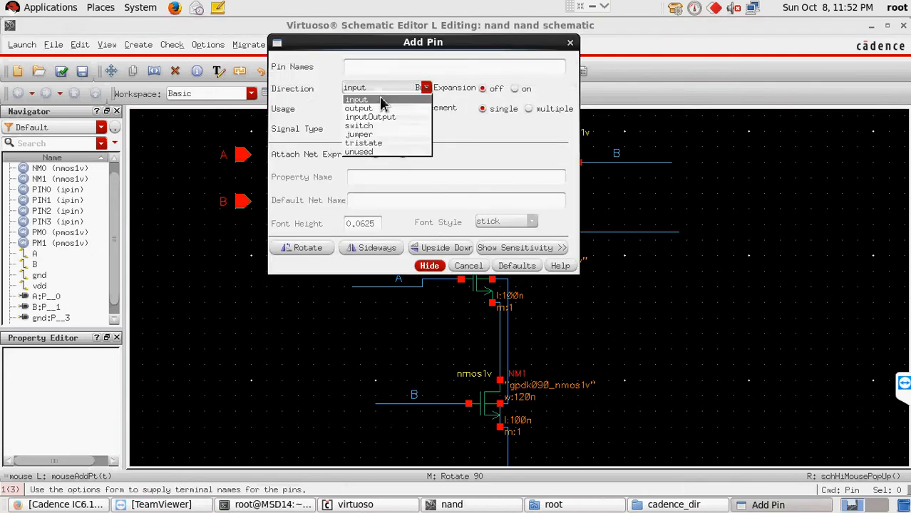
left_click(383, 99)
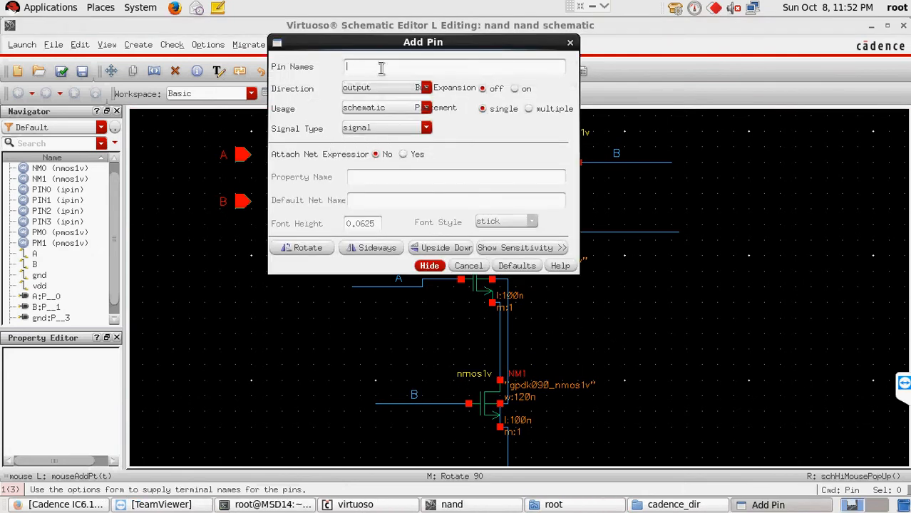
type("out")
left_click(429, 265)
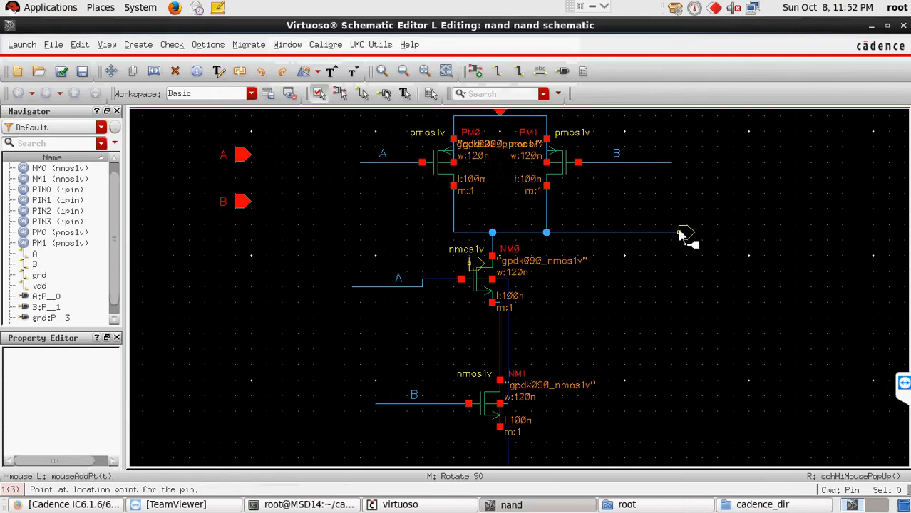
left_click(695, 233)
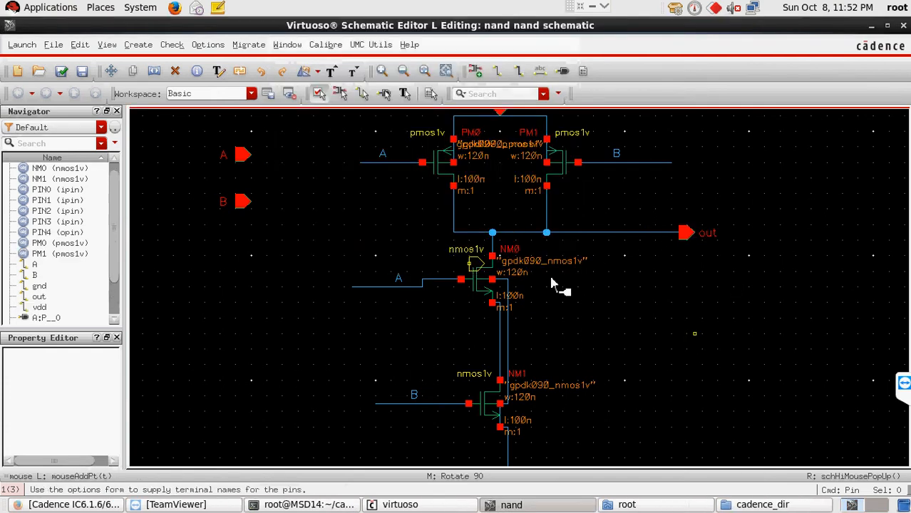
left_click(61, 71)
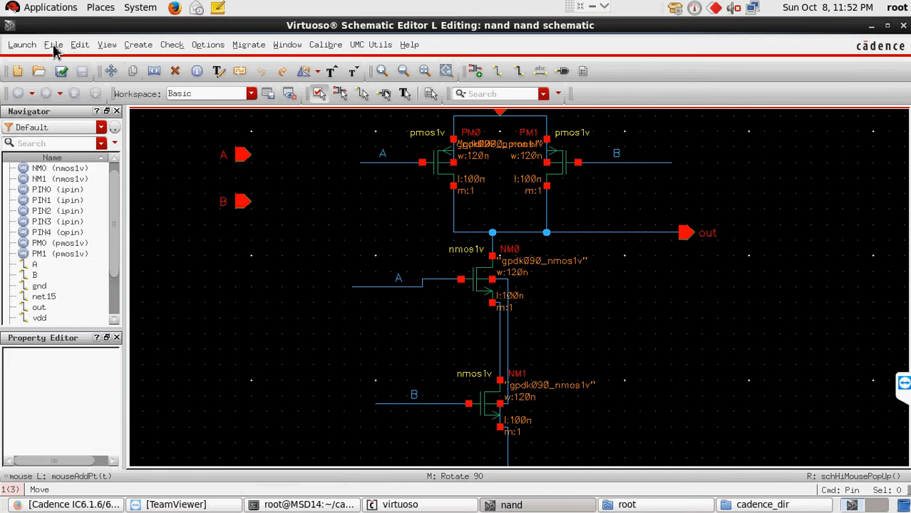
Create a symbol cellview from the nand schematic cellview, accepting the schematicSymbol data type
left_click(138, 45)
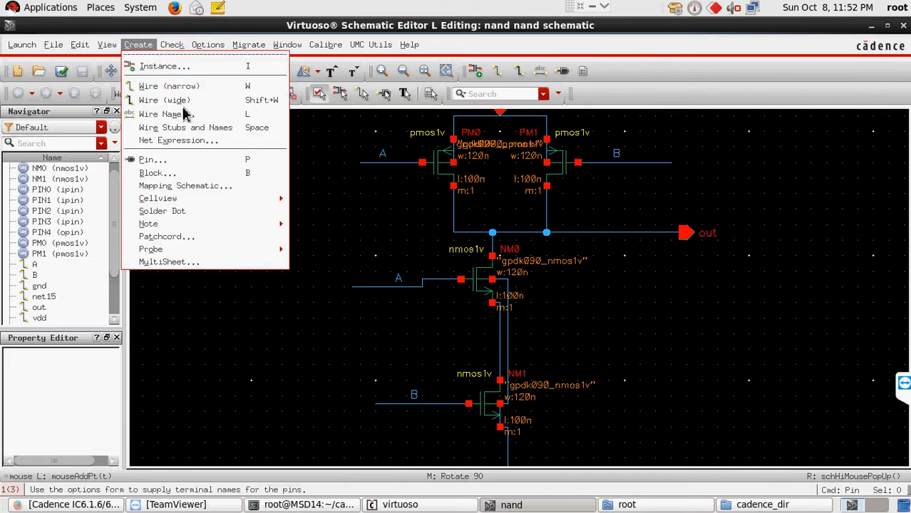
mouse_move(186, 199)
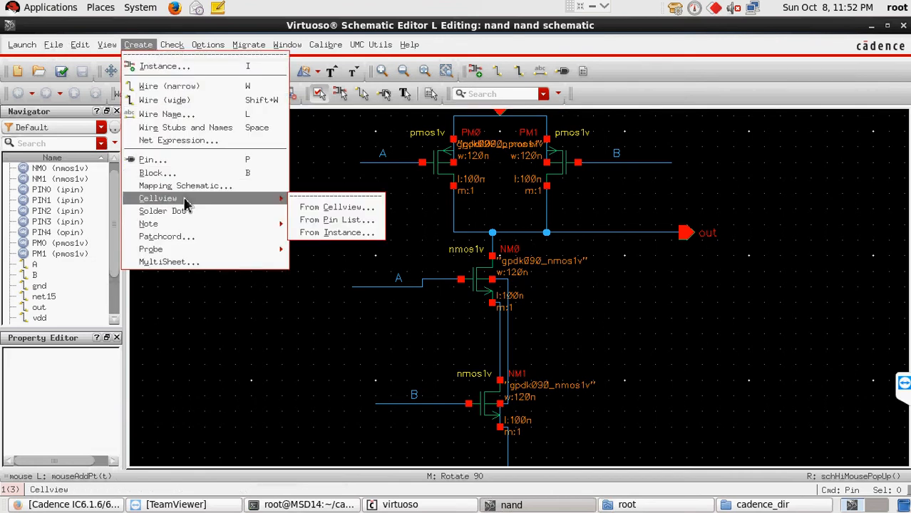
left_click(335, 209)
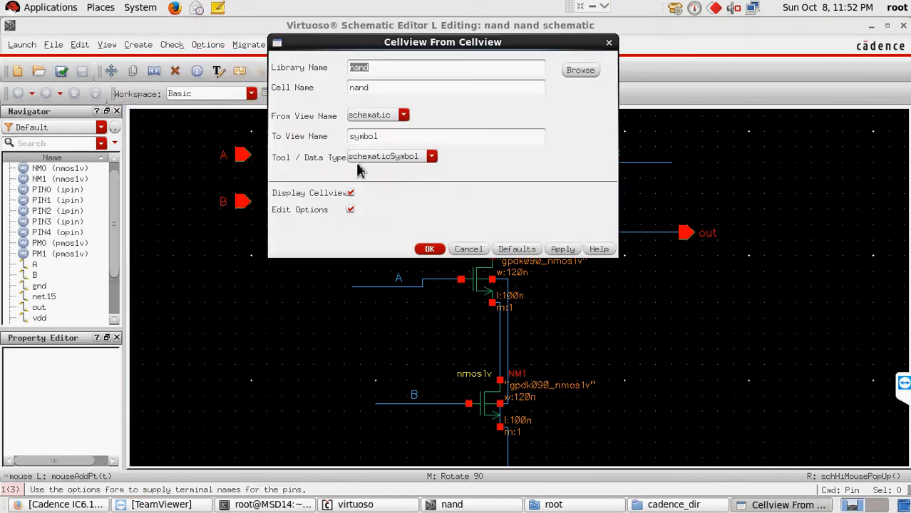
left_click(429, 248)
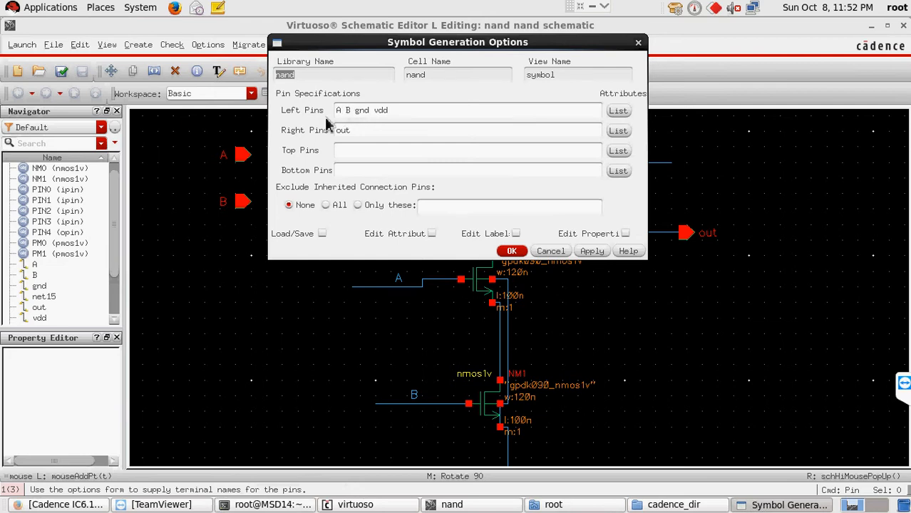
Move gnd from the left pins to the bottom pins in the symbol generation options
double_click(363, 111)
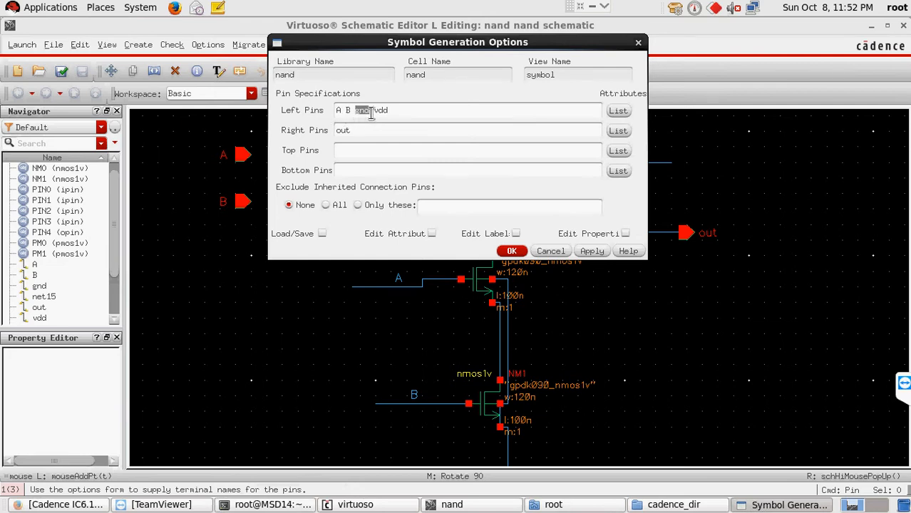
right_click(362, 111)
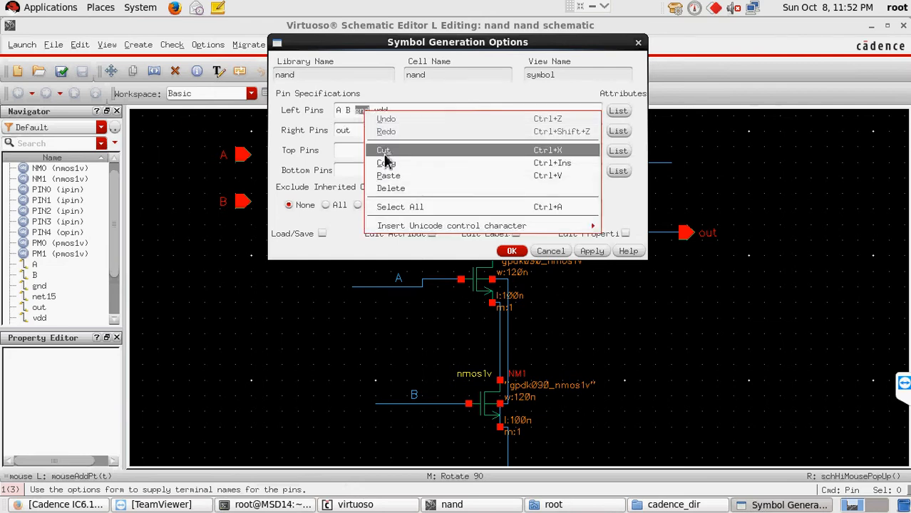
left_click(385, 152)
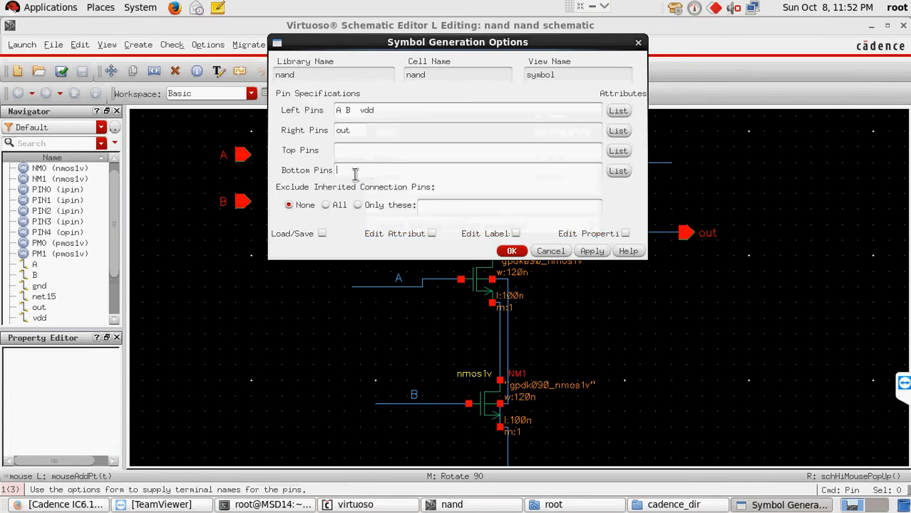
right_click(354, 174)
left_click(383, 241)
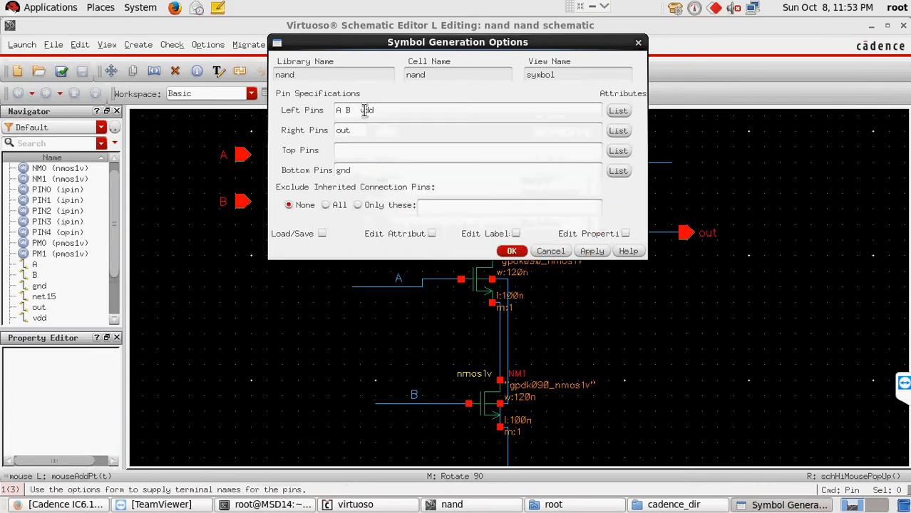
Move vdd from the left pins to the top pins and generate the symbol
left_click_drag(345, 110, 378, 114)
left_click(377, 112)
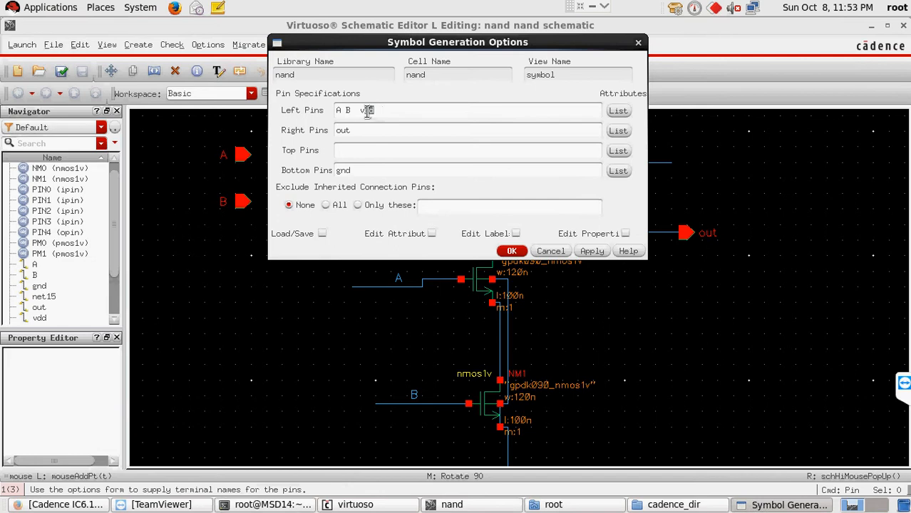
right_click(370, 112)
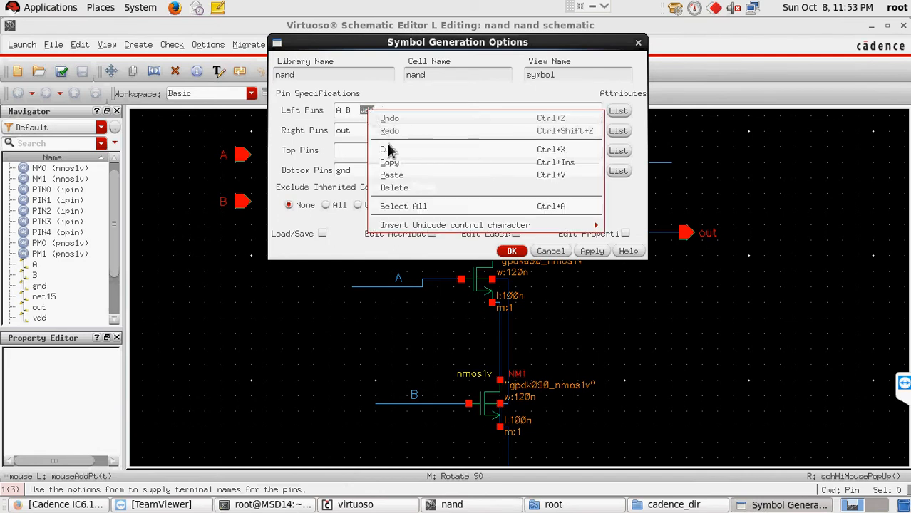
left_click(363, 151)
right_click(361, 152)
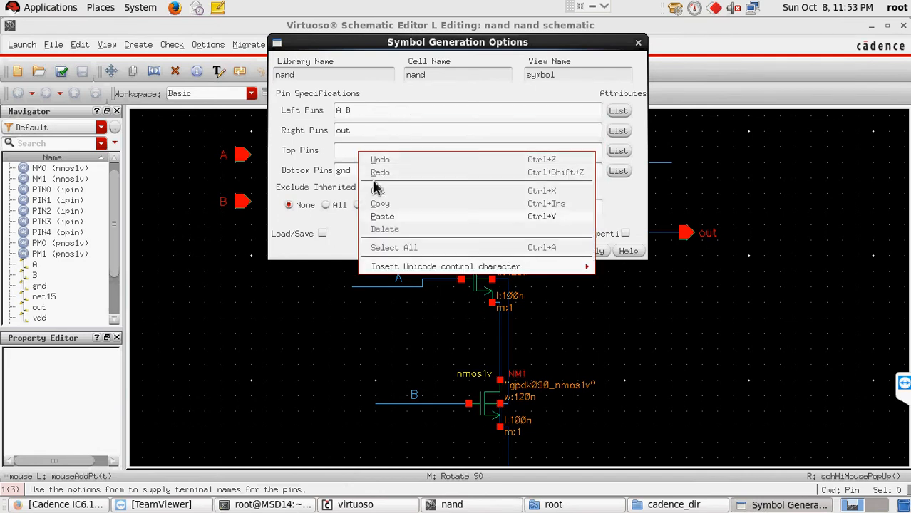
left_click(381, 220)
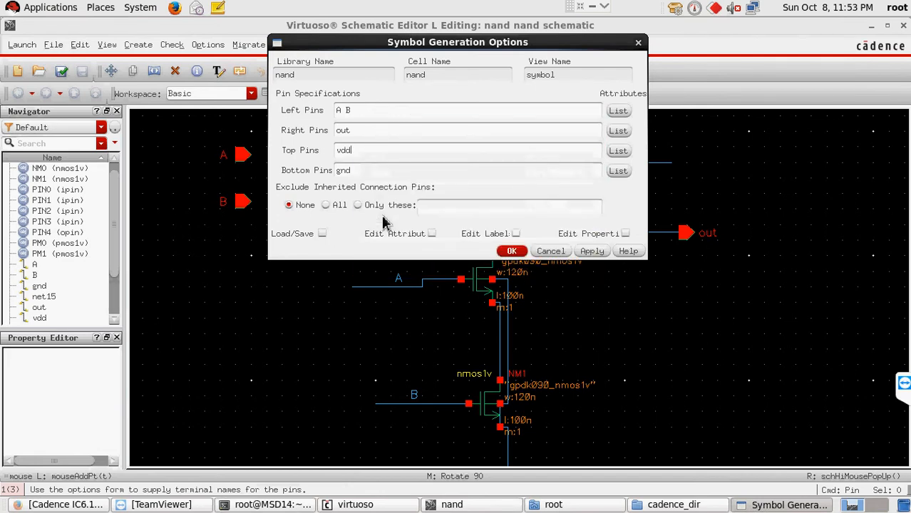
left_click(512, 251)
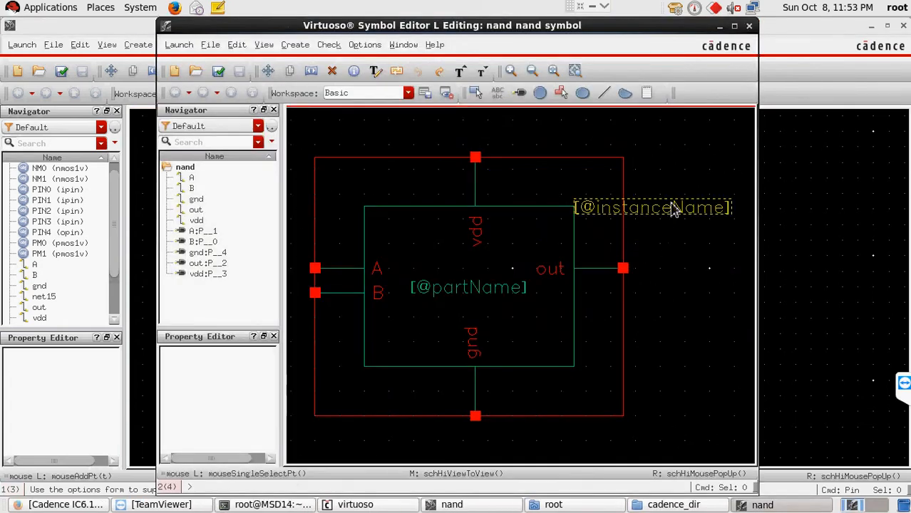
left_click(457, 288)
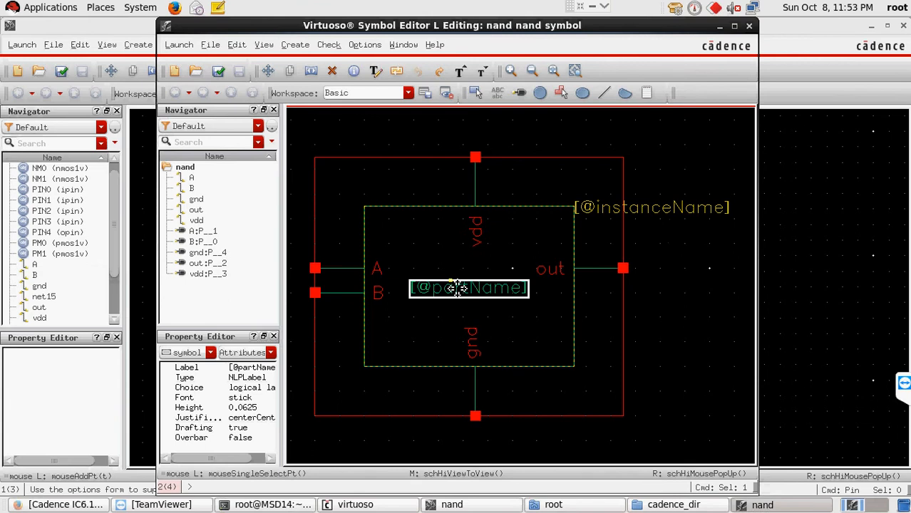
key("Delete")
left_click(477, 309)
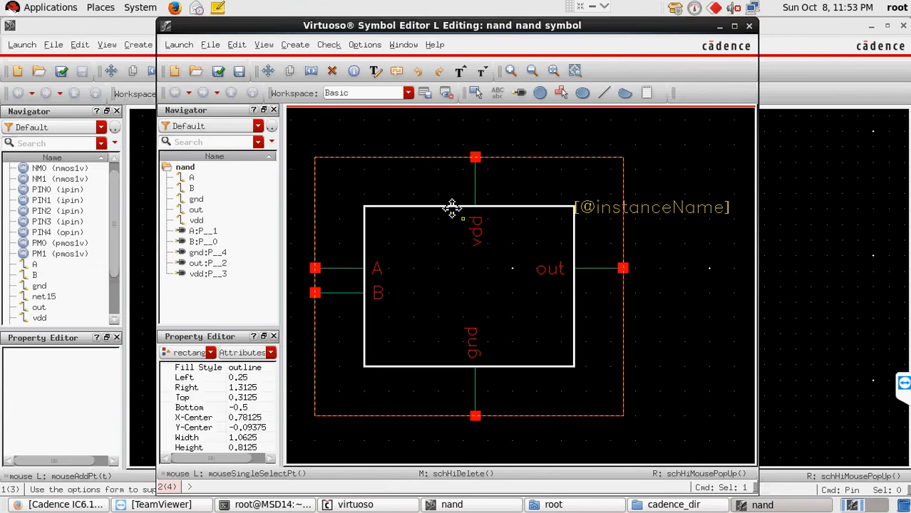
left_click(425, 157)
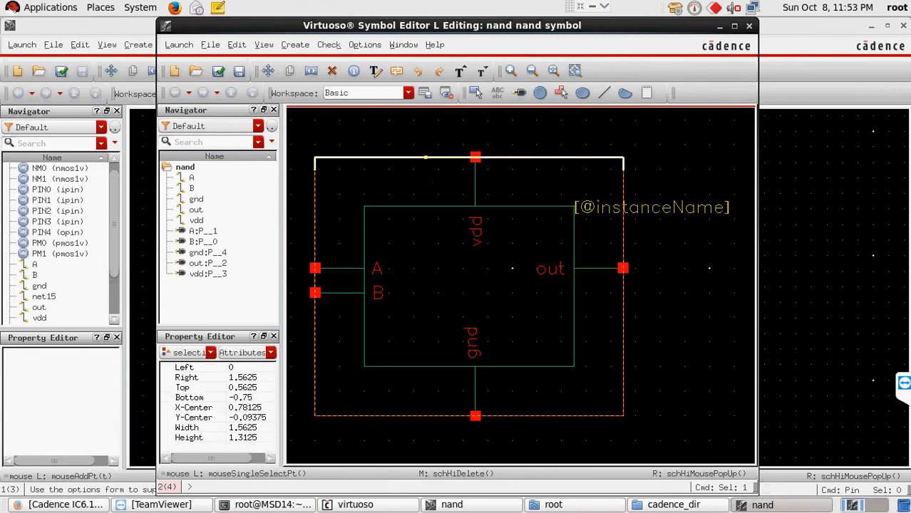
key("Delete")
left_click(423, 160)
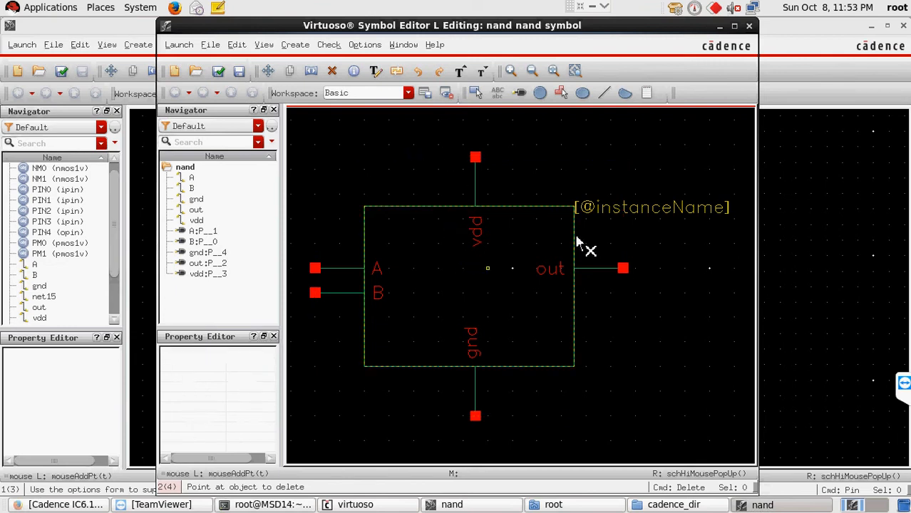
left_click(568, 323)
key("Escape")
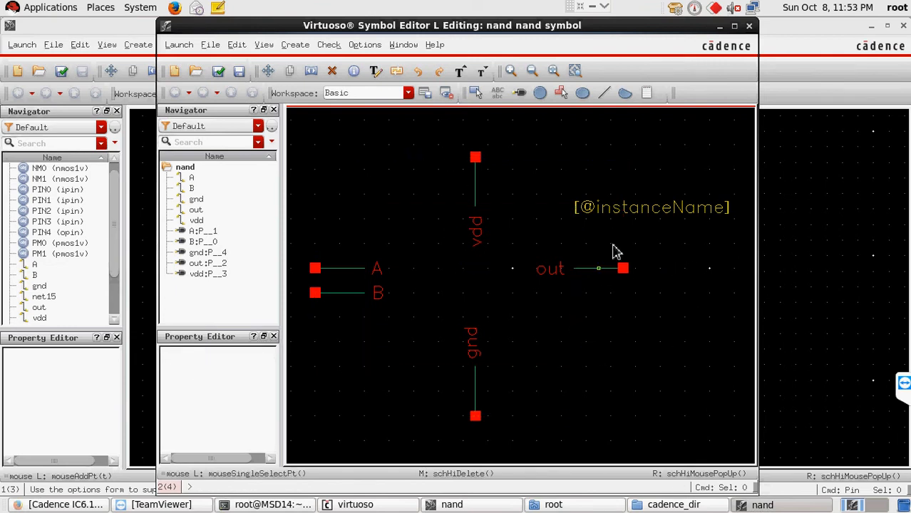
left_click(642, 212)
right_click(642, 212)
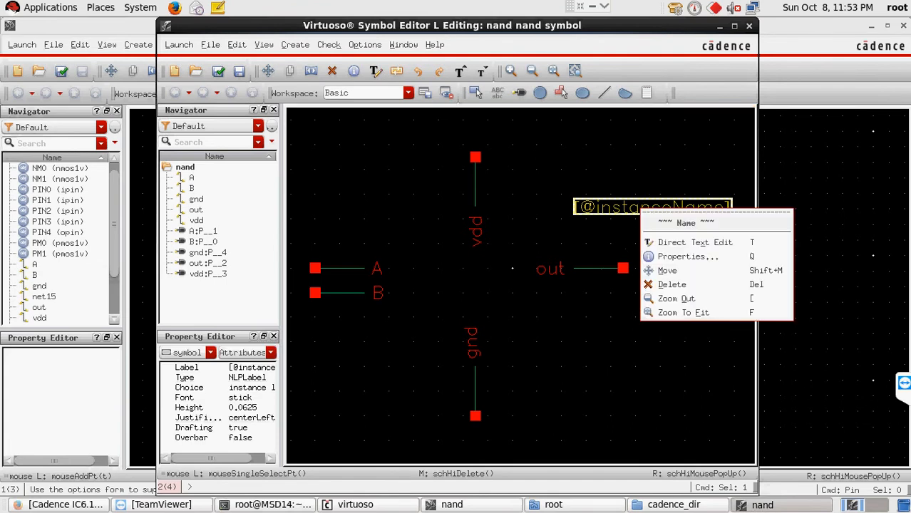
left_click(685, 257)
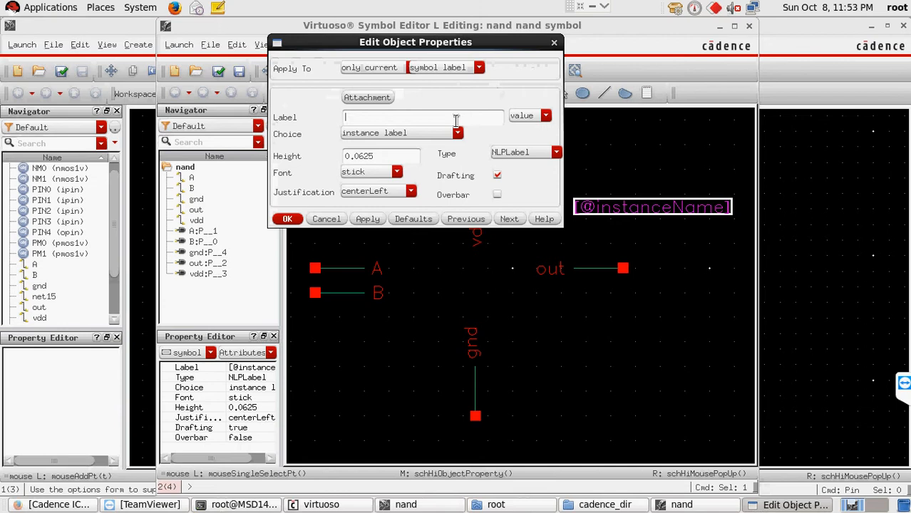
type("NAND")
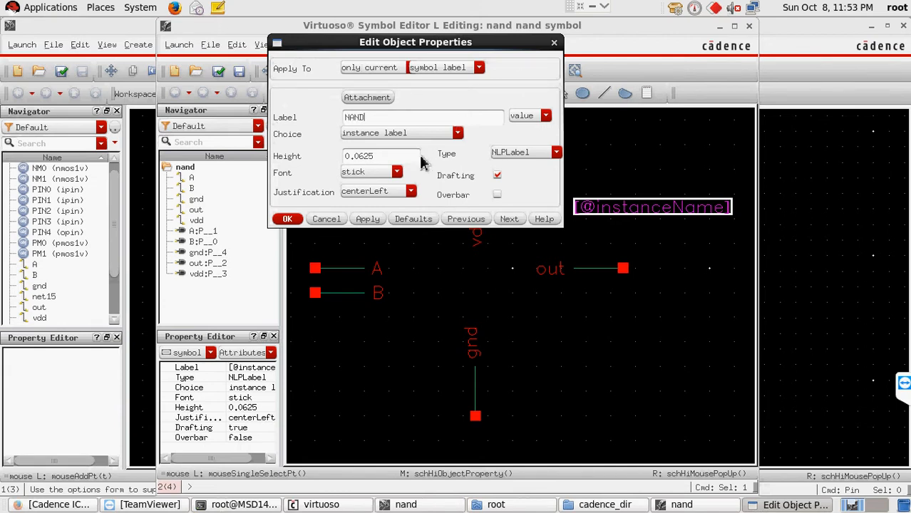
left_click(366, 178)
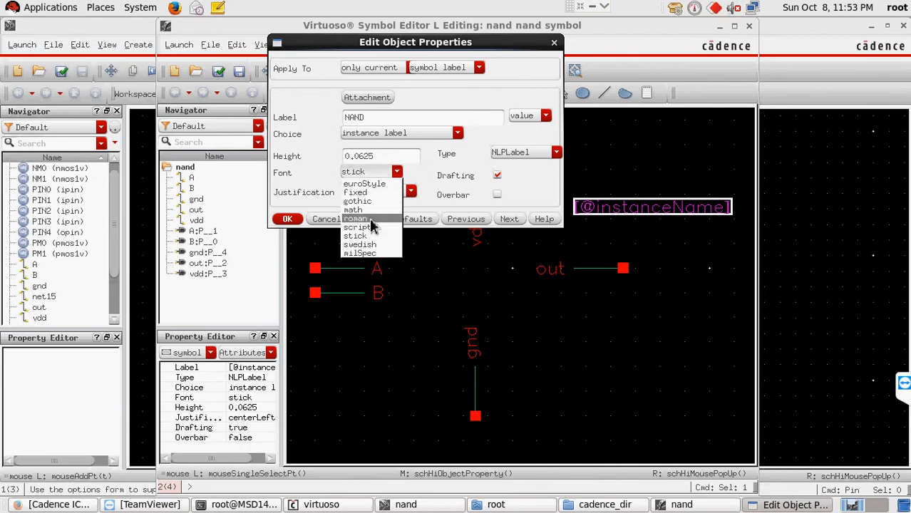
left_click(355, 219)
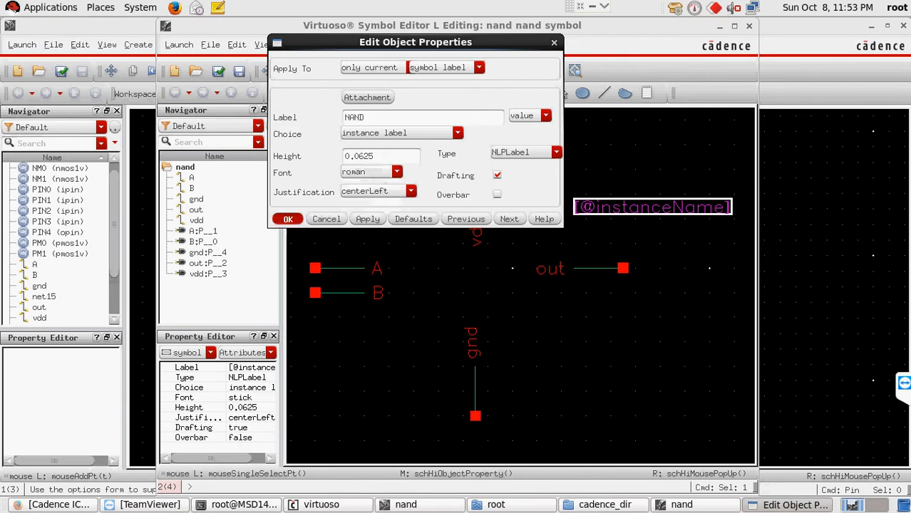
left_click(288, 218)
left_click(624, 229)
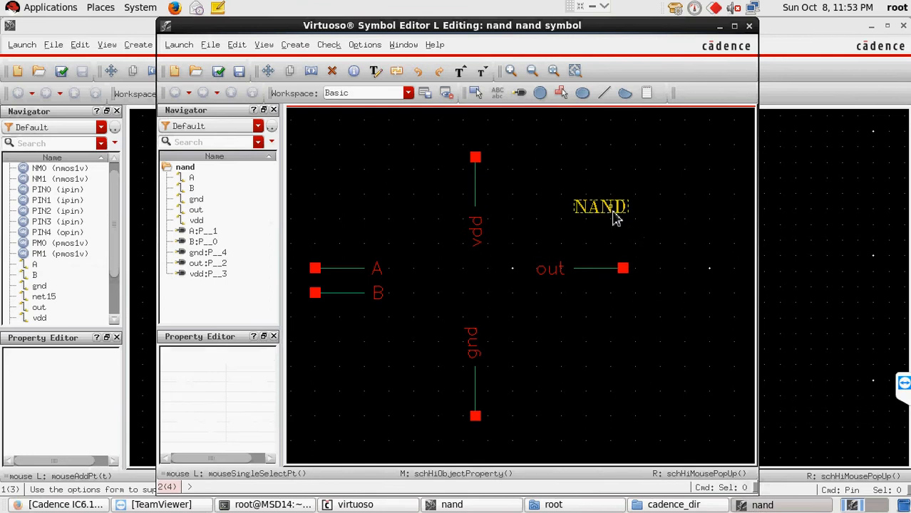
Move the NAND label to the middle of the symbol, between the vdd and gnd pins
left_click(612, 211)
left_click_drag(608, 208, 485, 290)
left_click(536, 329)
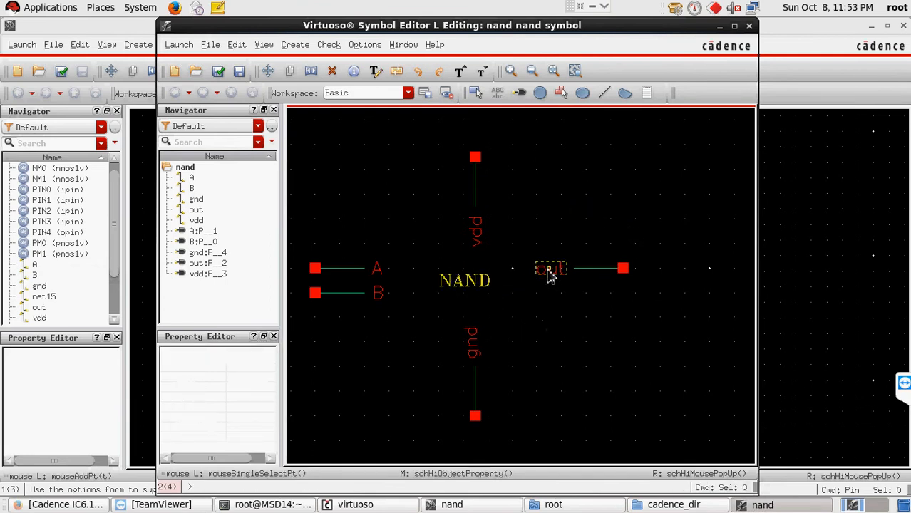
Move the out, gnd, B and A labels outward so each sits beside its own pin line
left_click_drag(550, 276, 601, 289)
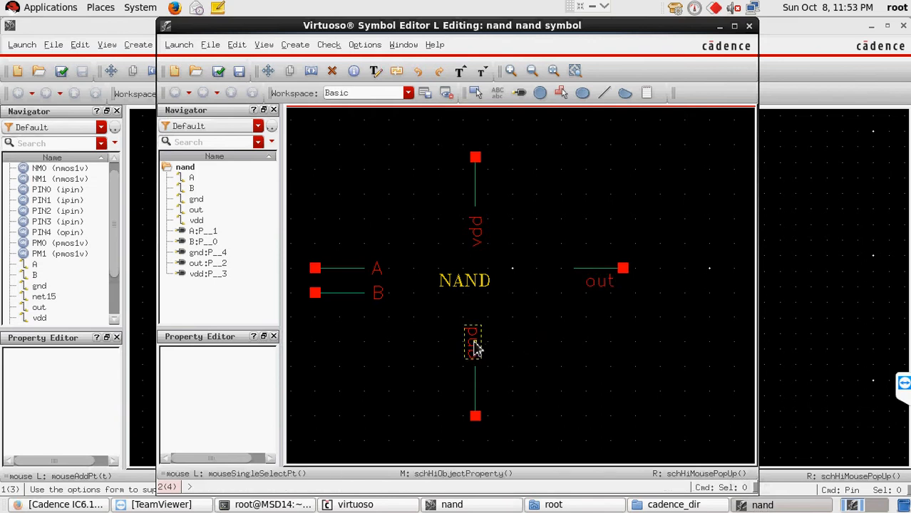
left_click_drag(474, 345, 497, 399)
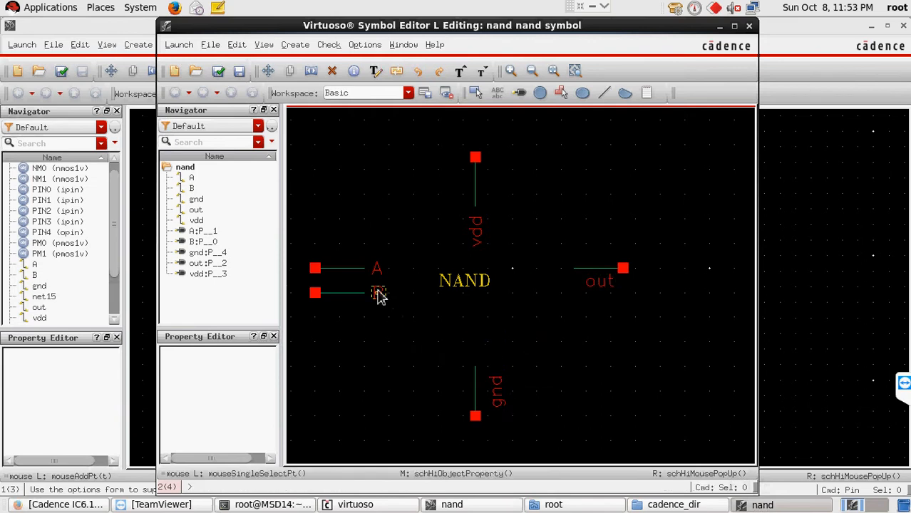
left_click_drag(379, 296, 354, 309)
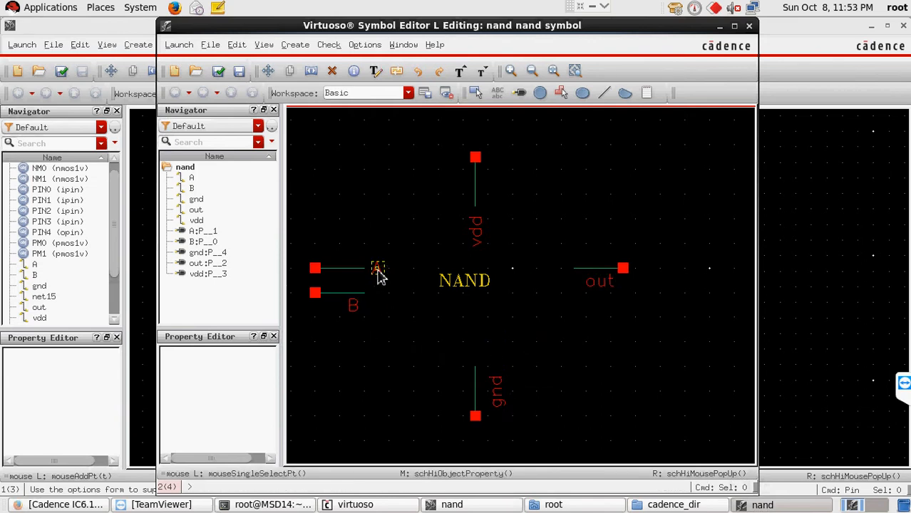
left_click_drag(378, 277, 341, 265)
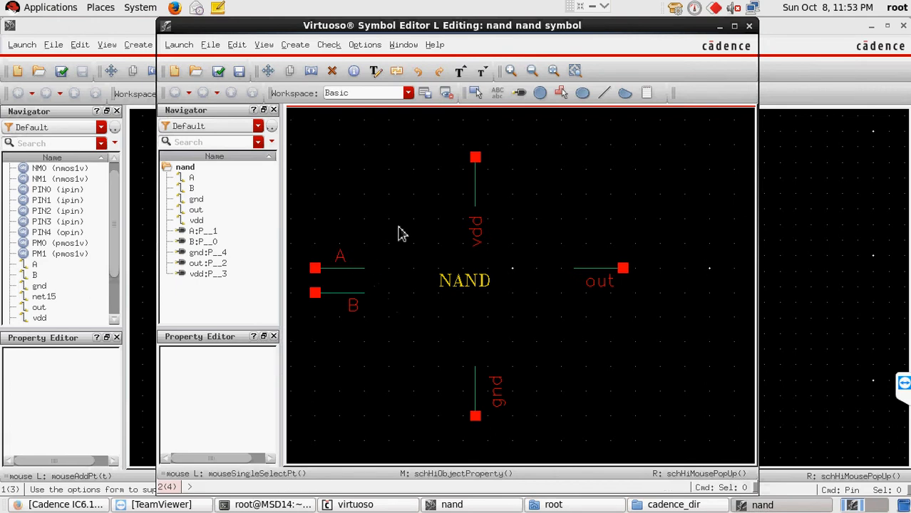
Draw the gate body's straight left, bottom and top edges with lines, starting at the ends of the A and B pin lines
left_click(604, 93)
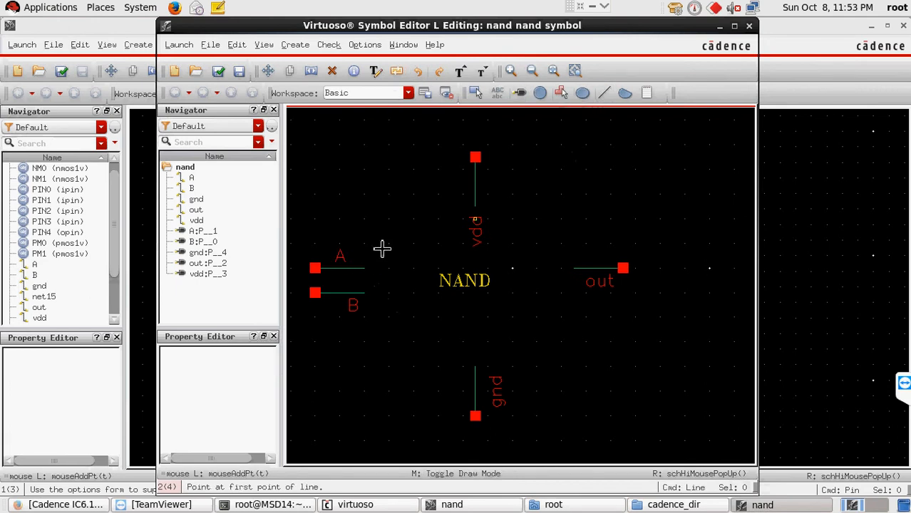
left_click(365, 220)
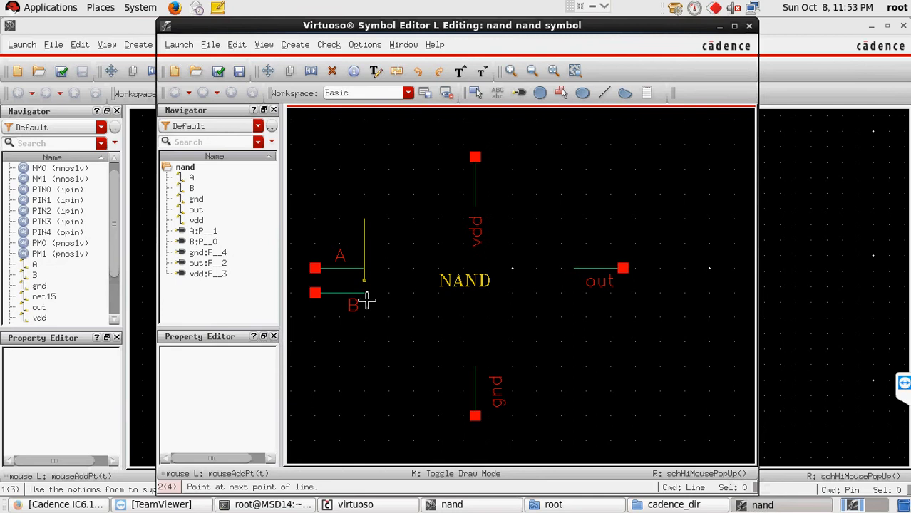
left_click(365, 341)
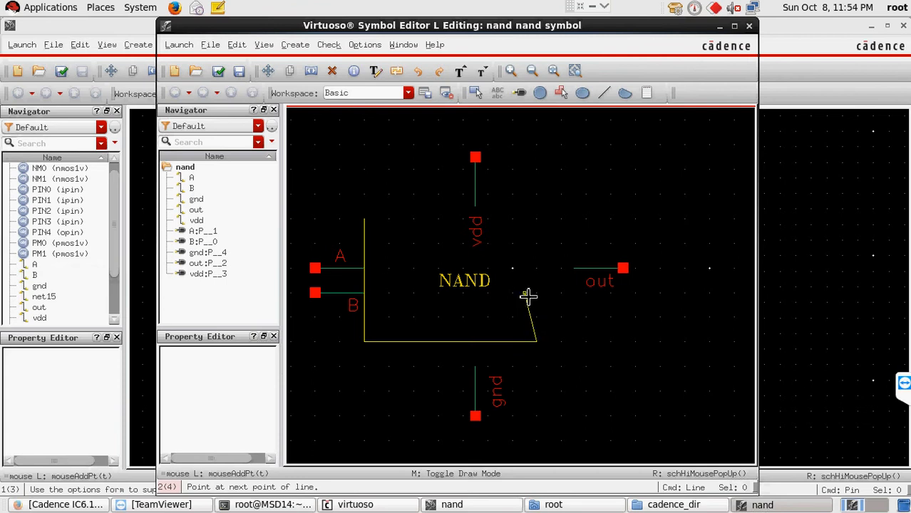
double_click(538, 343)
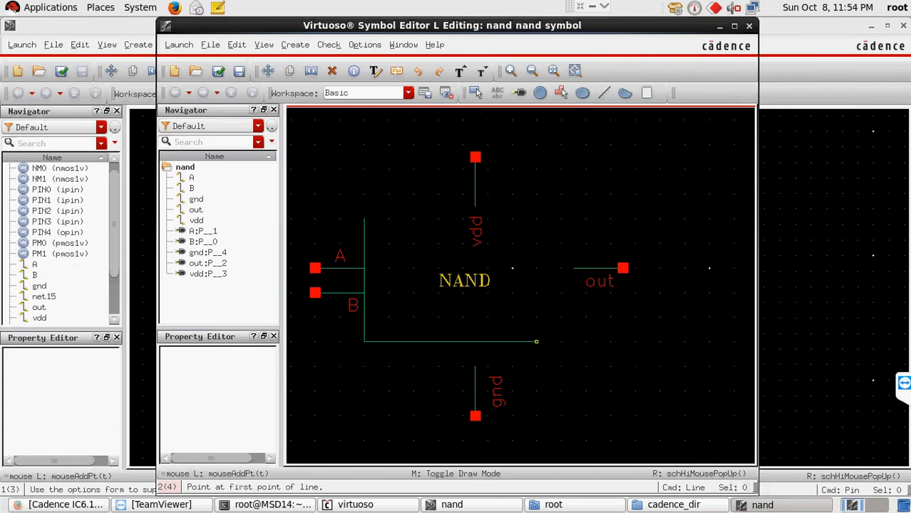
left_click(364, 222)
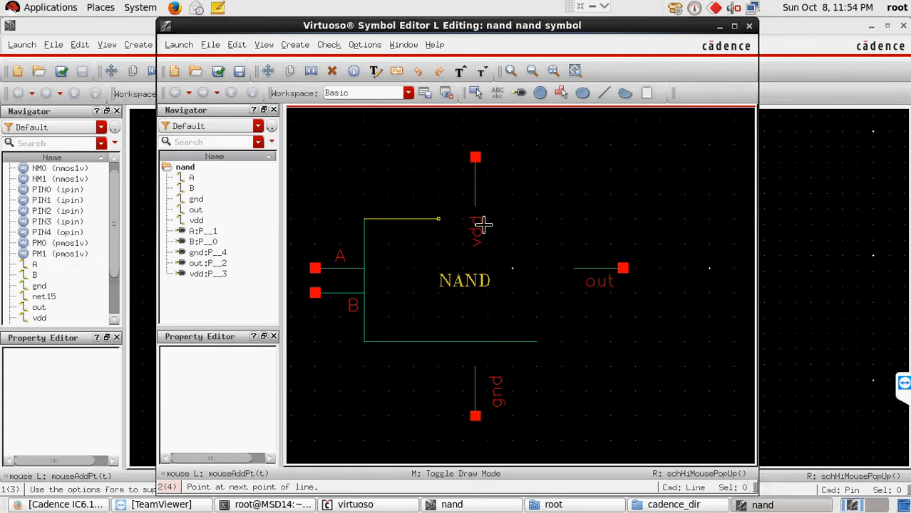
double_click(536, 220)
left_click(537, 220)
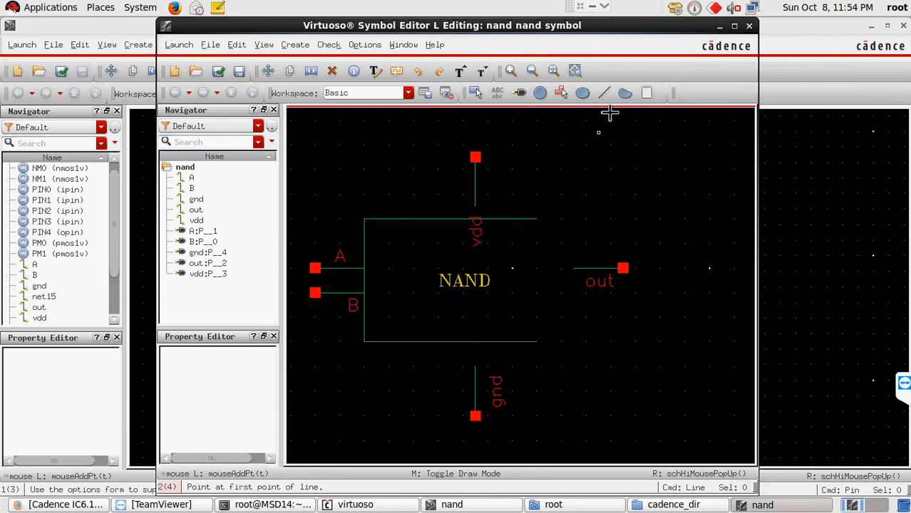
Draw an arc bulging toward the out pin that joins the open ends of the body's top and bottom edges
left_click(625, 97)
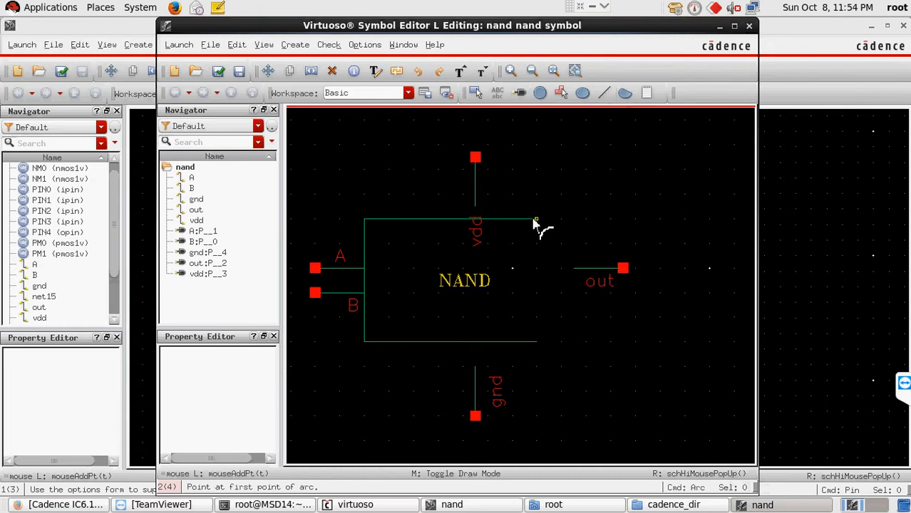
left_click(537, 220)
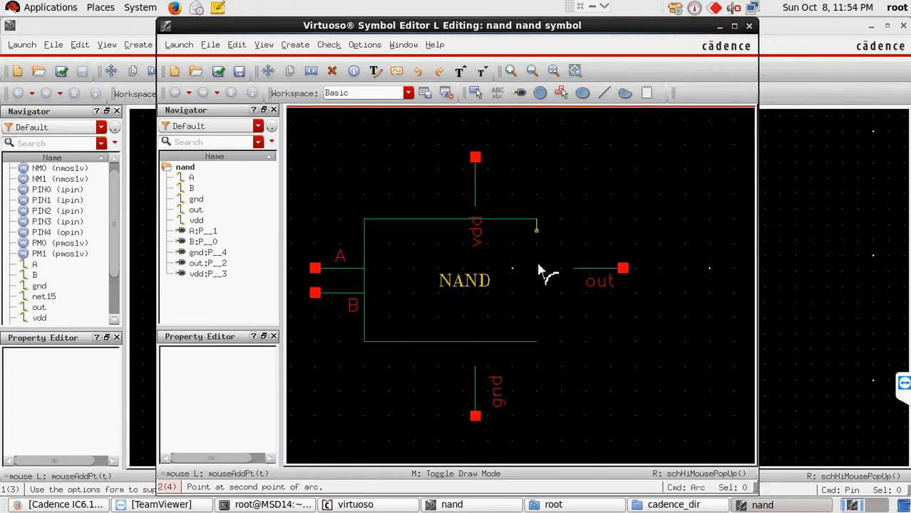
left_click(537, 341)
left_click(549, 331)
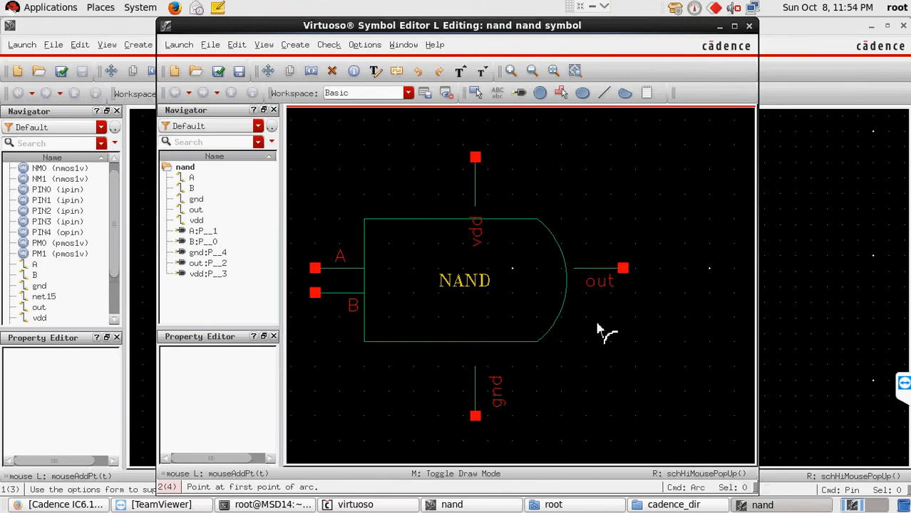
key("Escape")
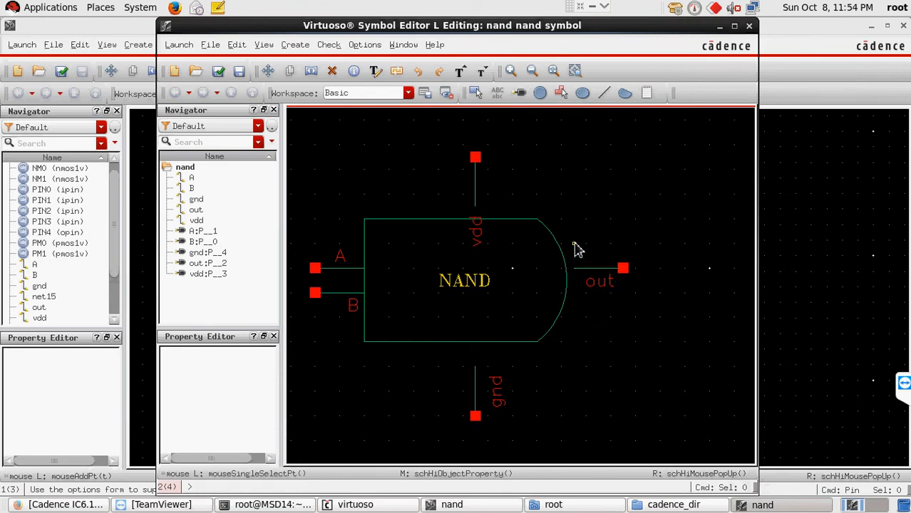
Move the out pin with its line and label away from the arc, level with the NAND label
left_click_drag(574, 244, 590, 291)
left_click_drag(649, 300, 651, 299)
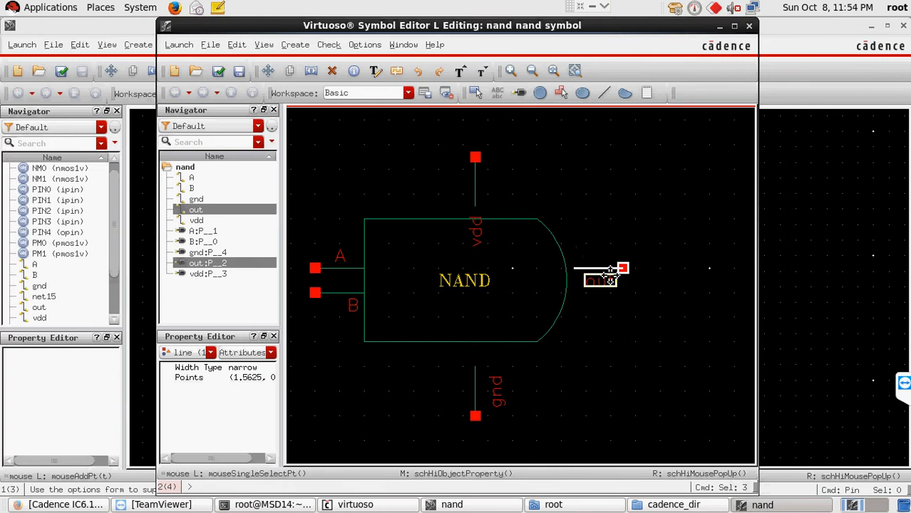
left_click_drag(603, 268, 649, 275)
left_click(651, 280)
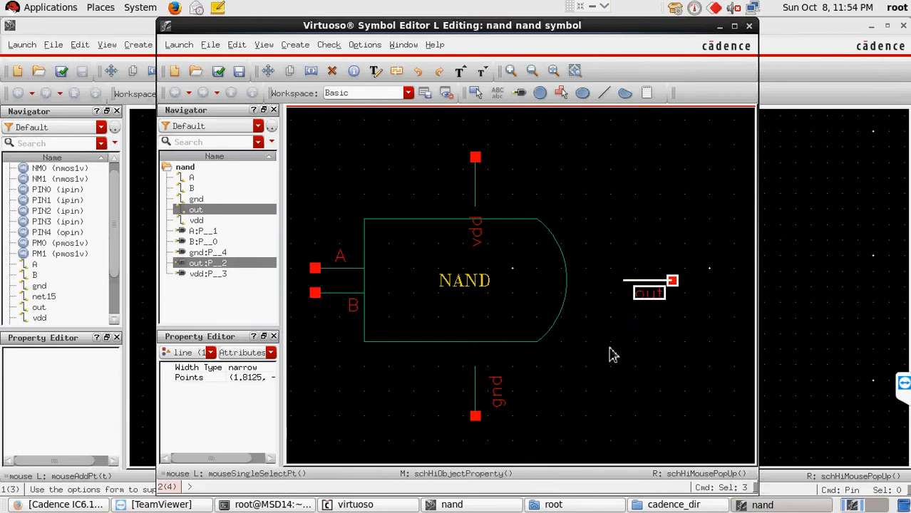
left_click(547, 168)
left_click(544, 94)
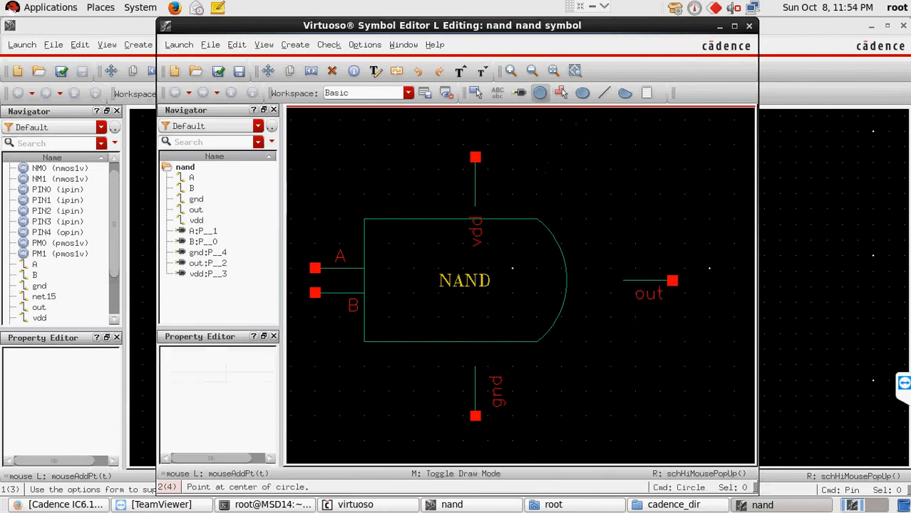
left_click(586, 281)
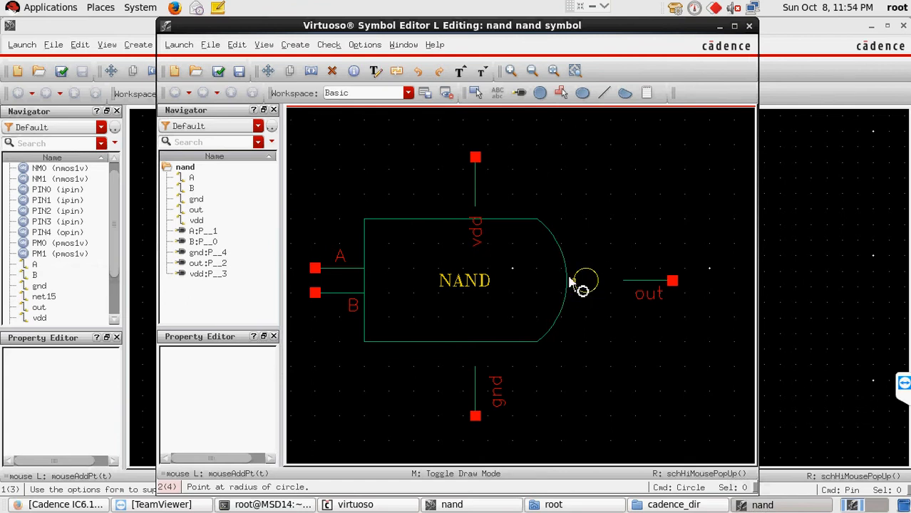
key("Escape")
Draw the inversion bubble as a circle at the tip of the arc, centred on the out pin's line
left_click(540, 93)
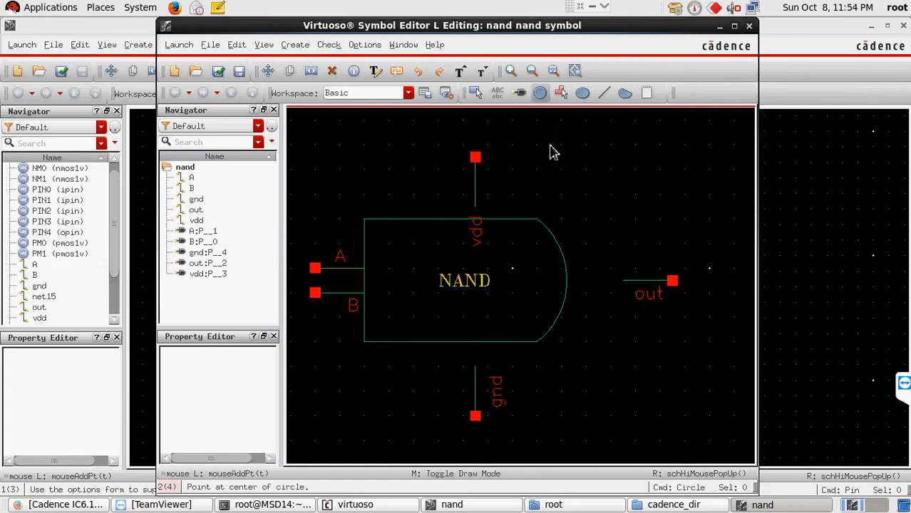
left_click(585, 282)
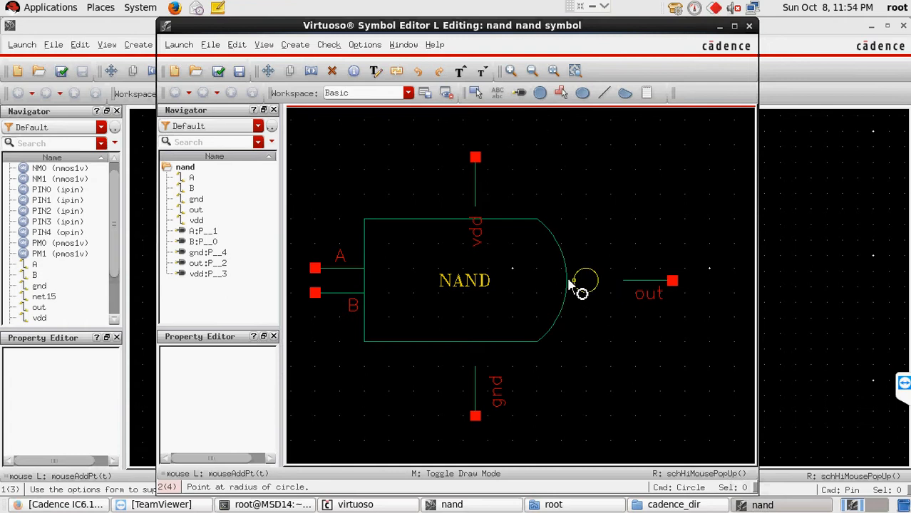
left_click(563, 282)
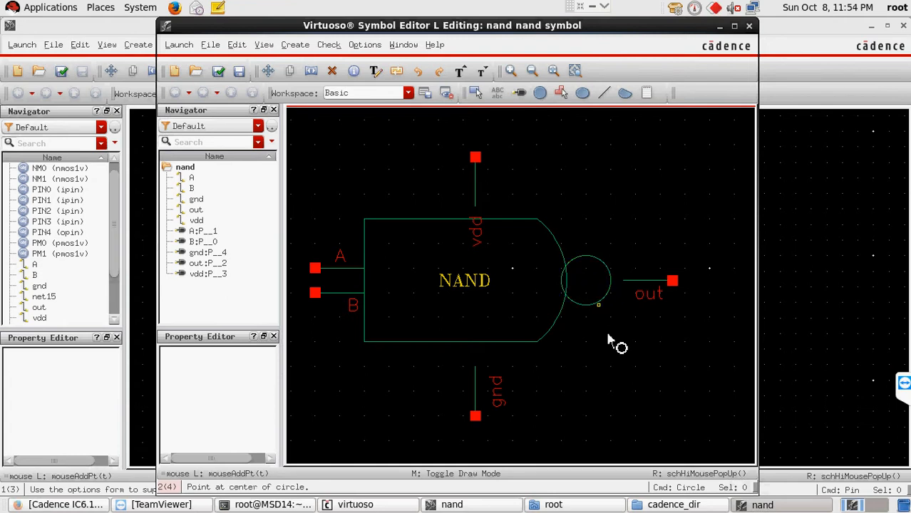
key("Escape")
Move the out pin with its line and label back toward the gate so the line meets the bubble
left_click_drag(610, 257, 706, 325)
left_click(641, 285)
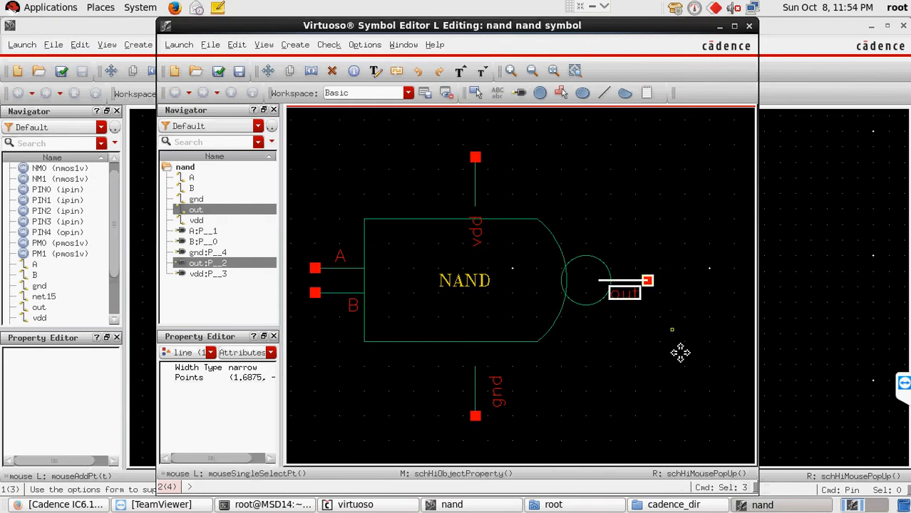
left_click(671, 350)
Check and save the nand symbol and close its editor window
left_click(218, 74)
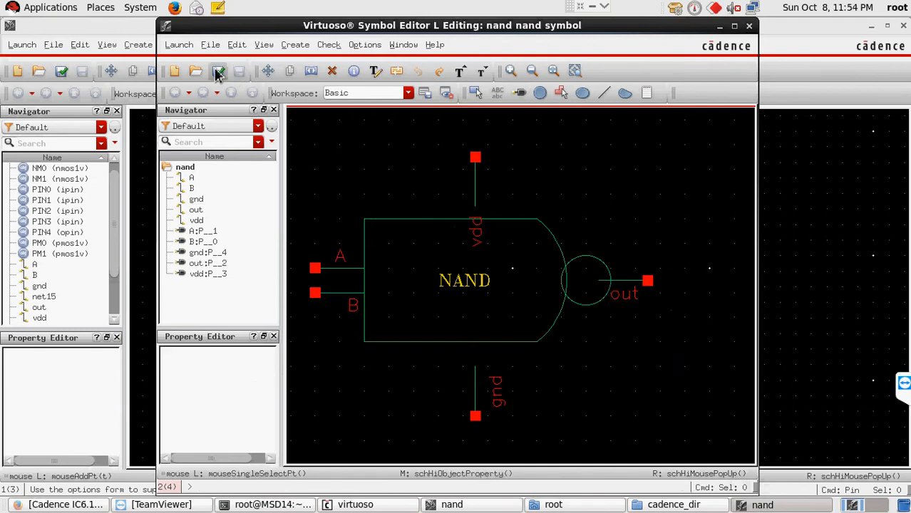
left_click(749, 27)
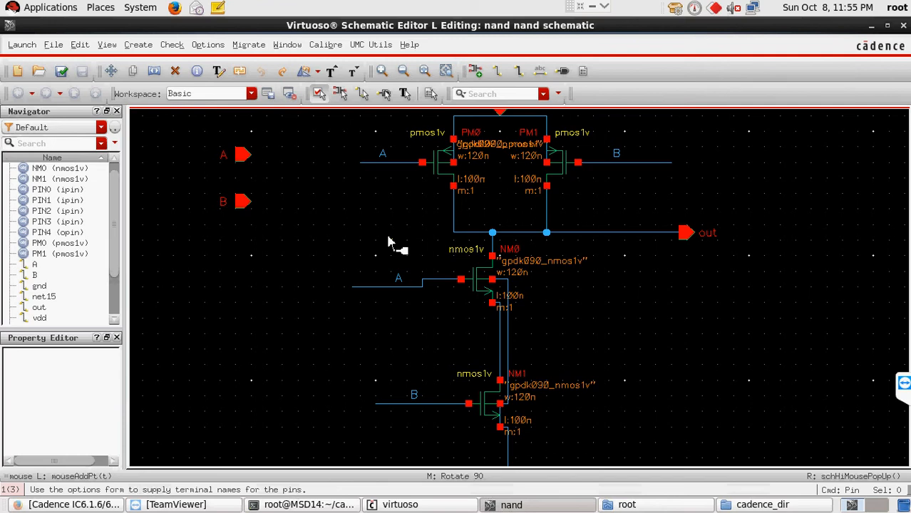
Launch Layout XL from the nand schematic, creating a new layout view of cell nand with automatic configuration
left_click(22, 45)
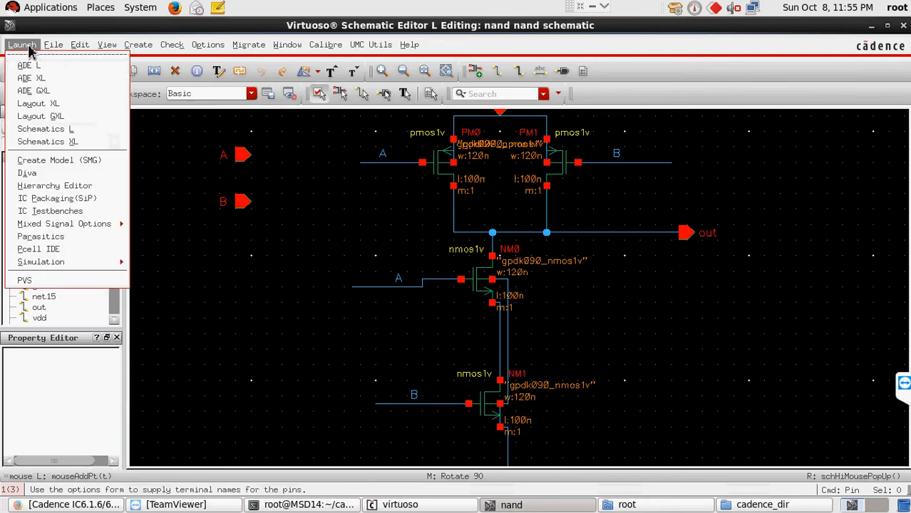
left_click(37, 106)
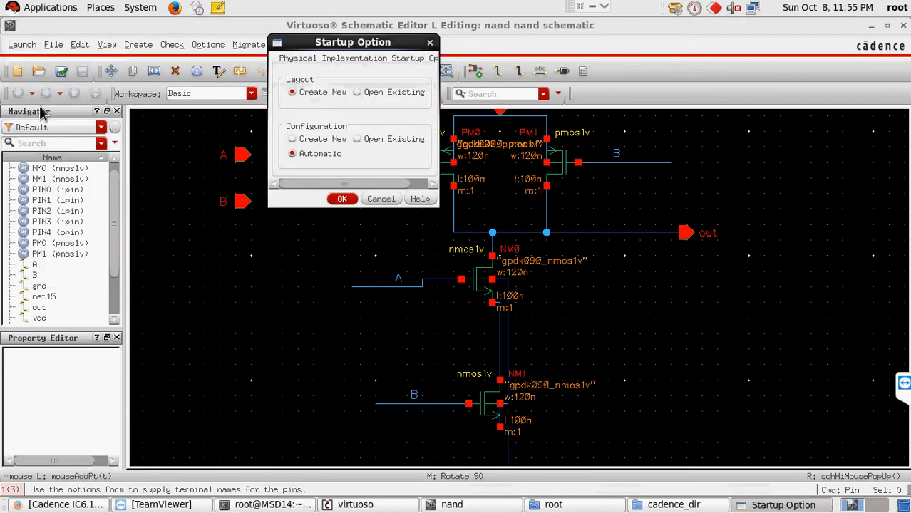
left_click_drag(366, 44, 440, 71)
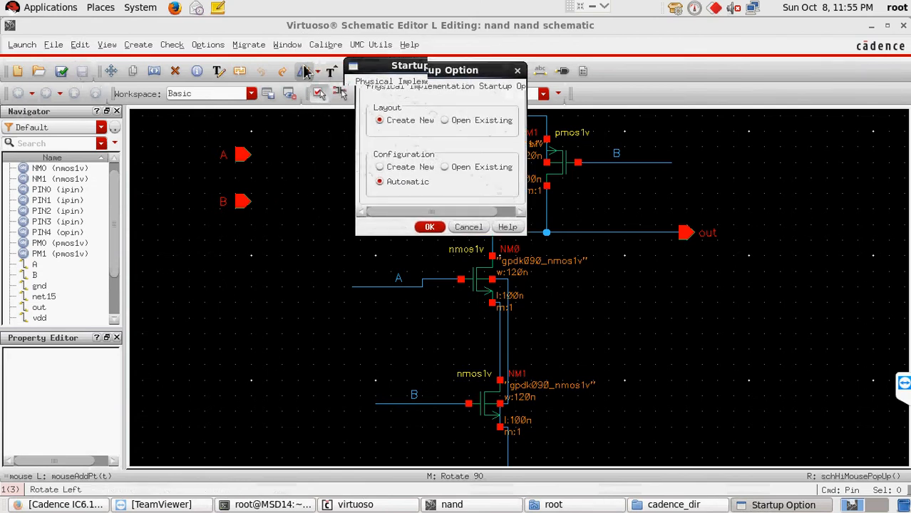
left_click(429, 226)
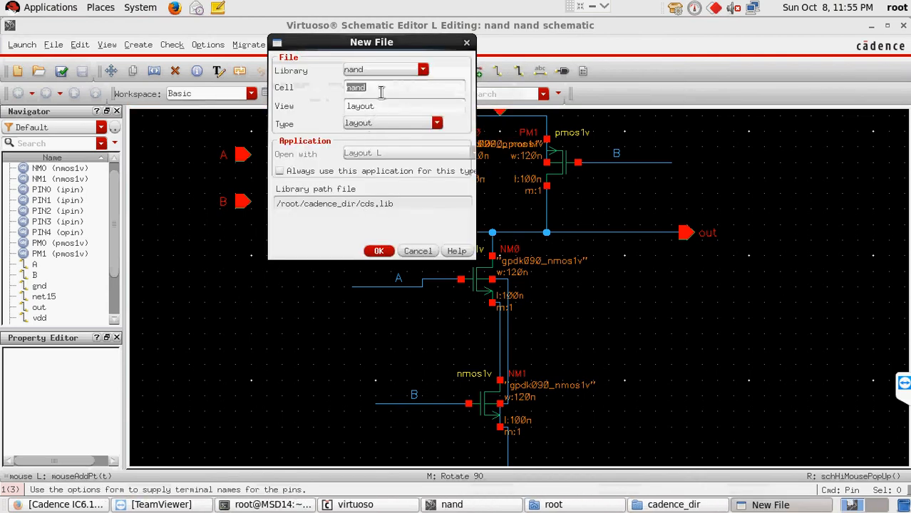
left_click(381, 88)
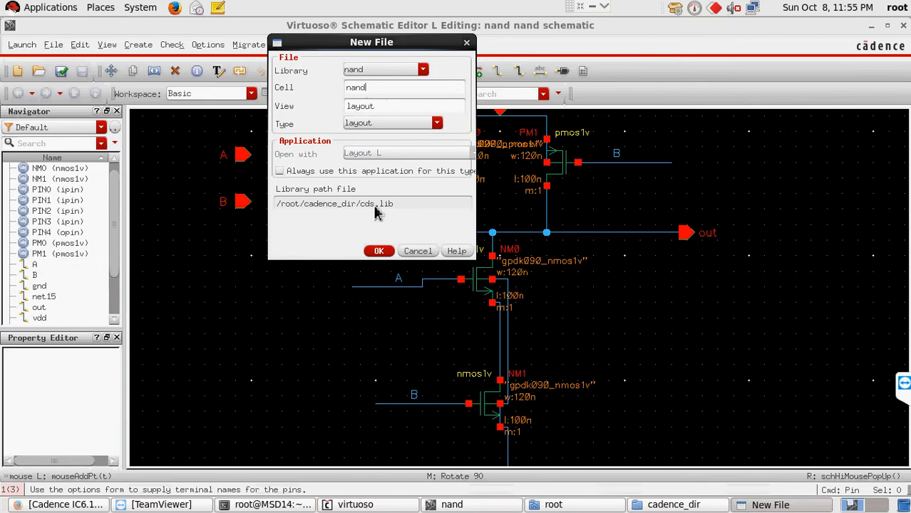
left_click(378, 250)
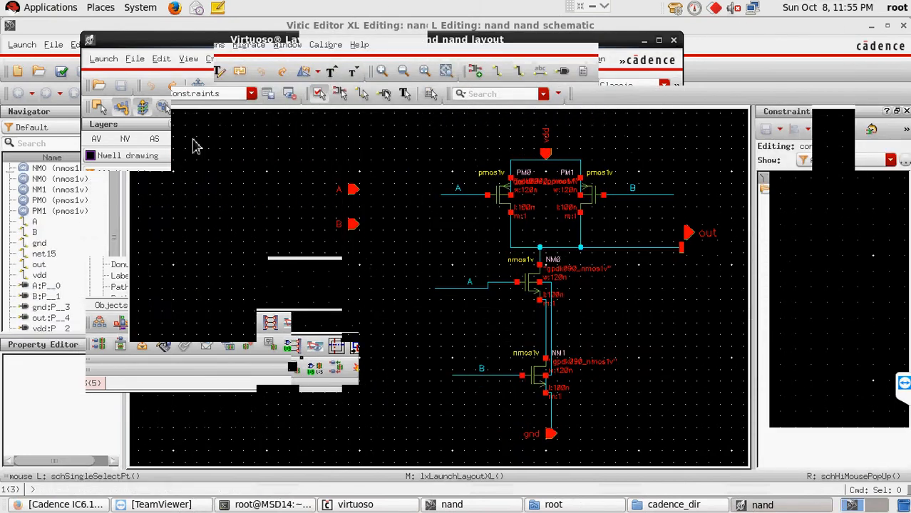
Refresh the remote session's screen in TeamViewer to redraw the garbled windows
left_click(580, 9)
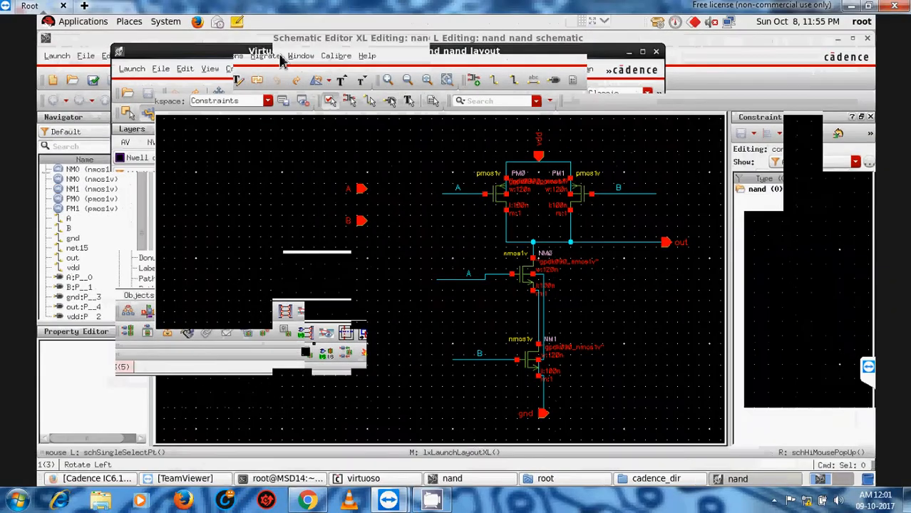
left_click(604, 23)
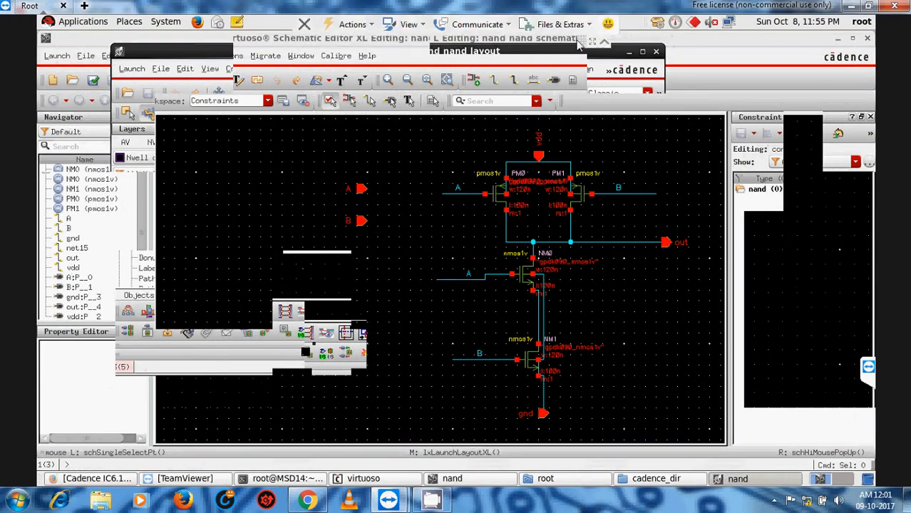
left_click(409, 26)
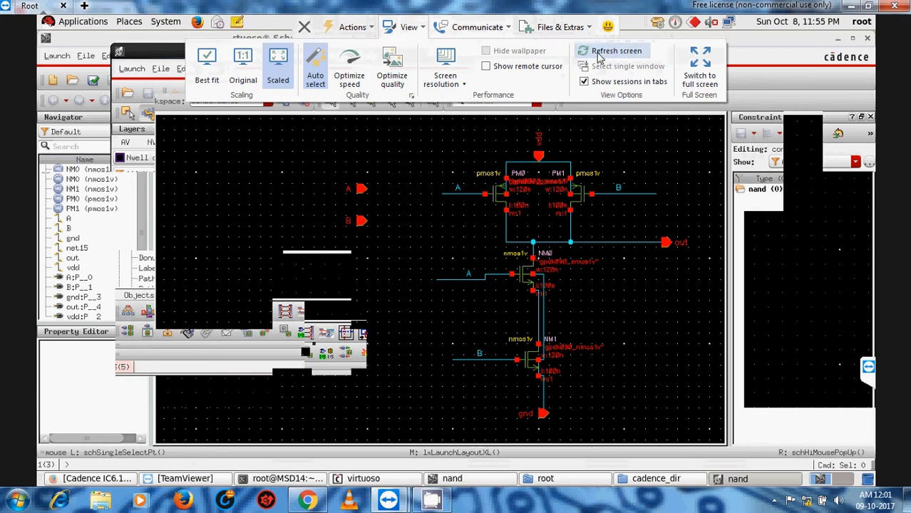
left_click(616, 50)
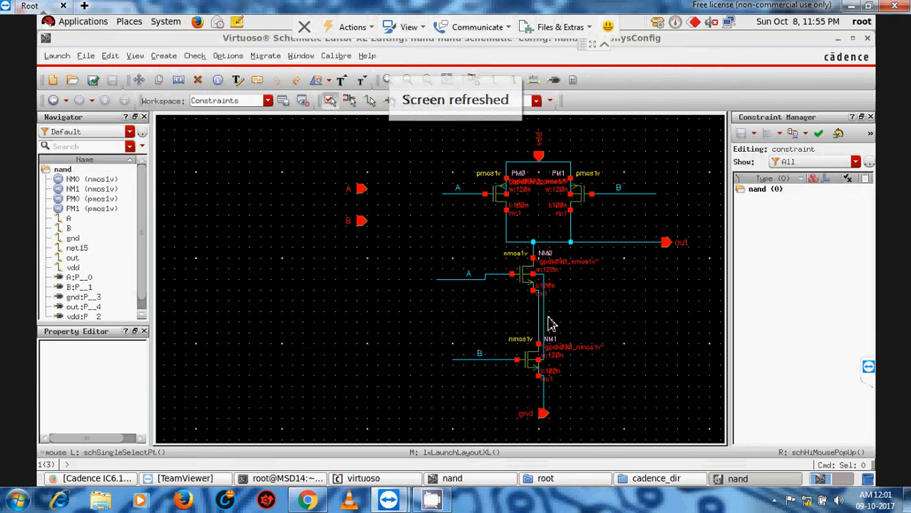
Bring the nand layout window to the front, maximize it and collapse the remote session's toolbar
left_click(734, 483)
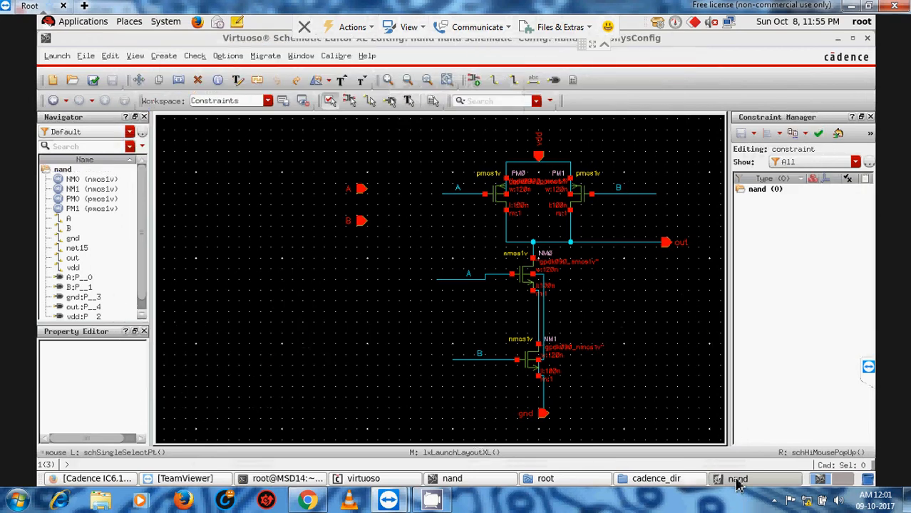
left_click(756, 482)
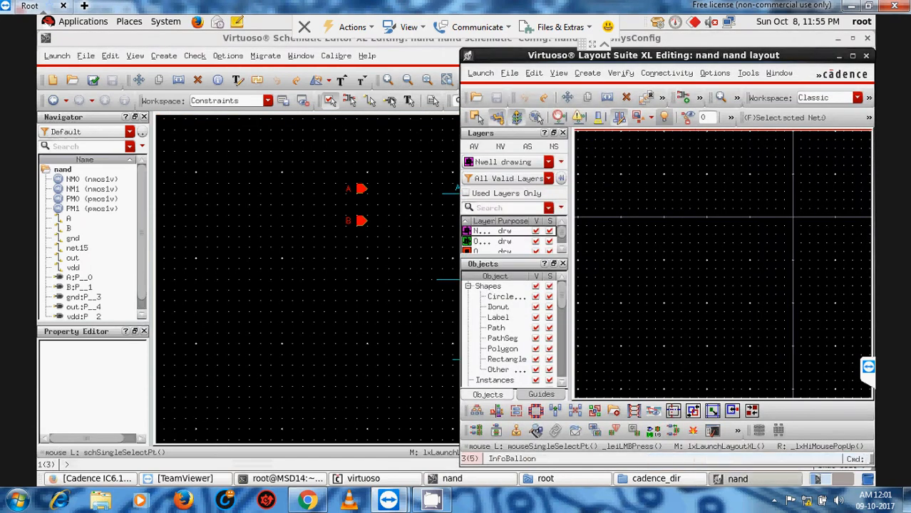
left_click(851, 54)
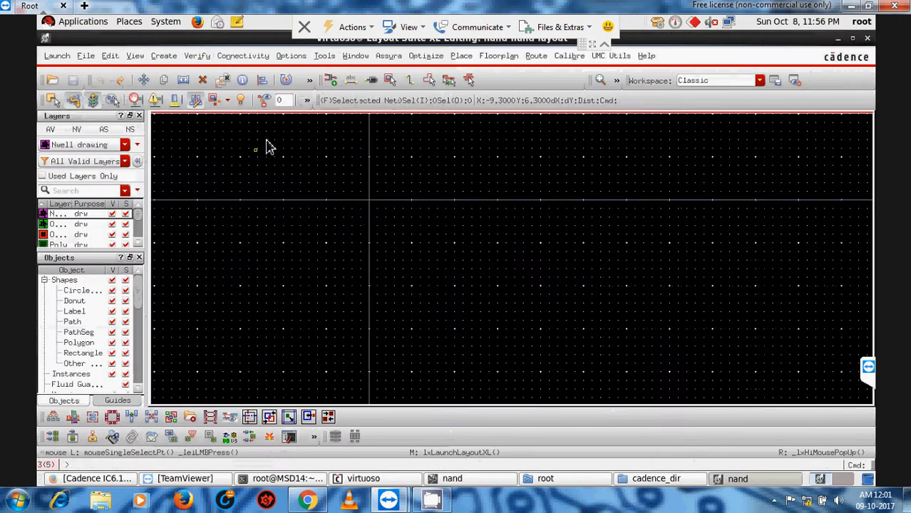
left_click(604, 47)
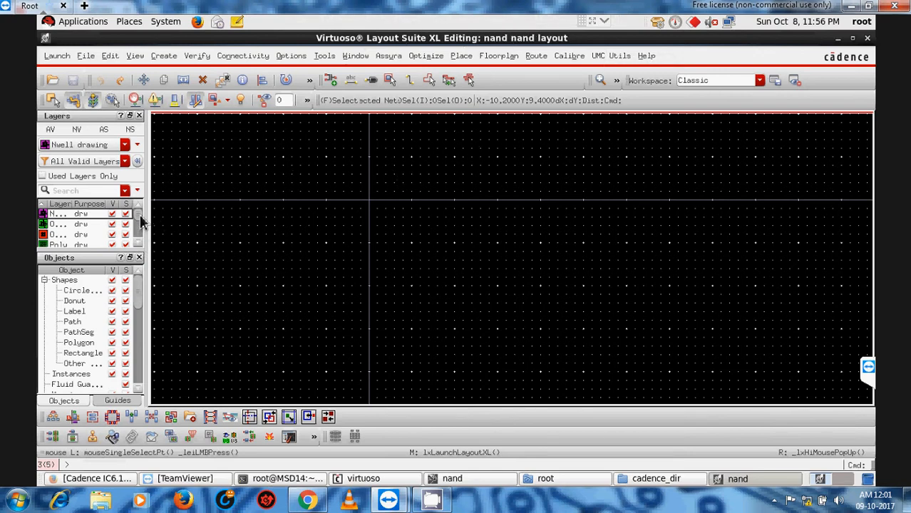
mouse_move(140, 215)
left_mouse_down()
mouse_move(140, 228)
mouse_move(140, 208)
left_mouse_up()
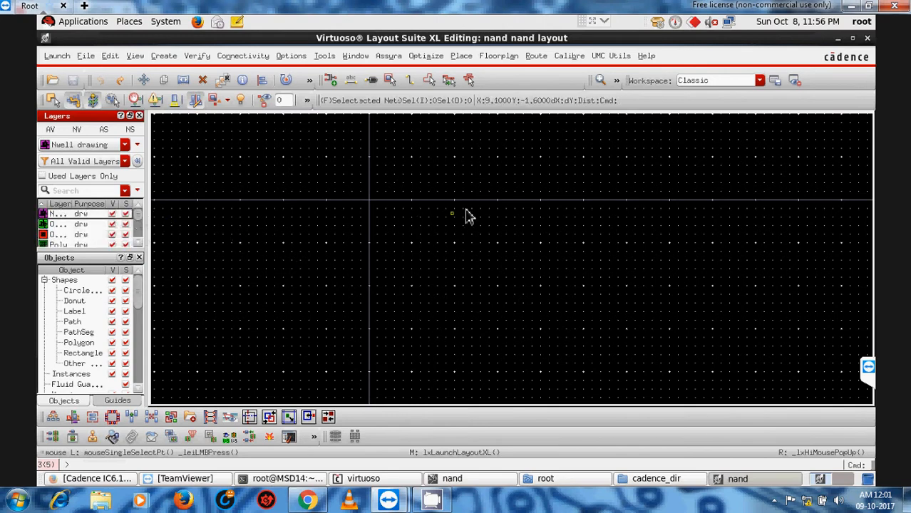
key("f")
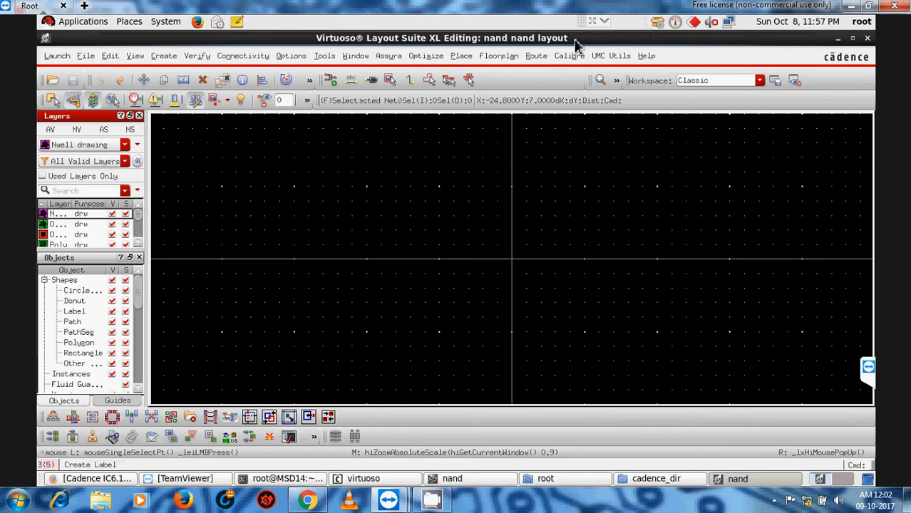
left_click_drag(625, 150, 629, 150)
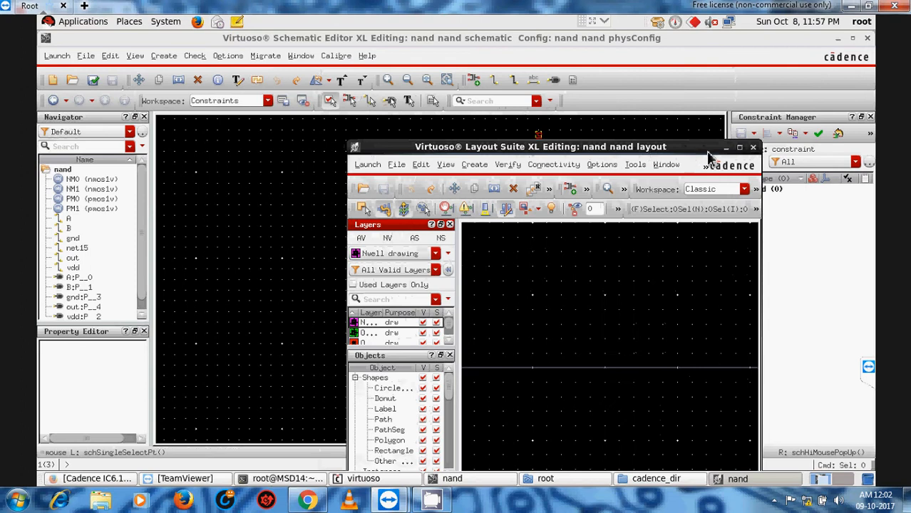
left_click_drag(652, 149, 687, 88)
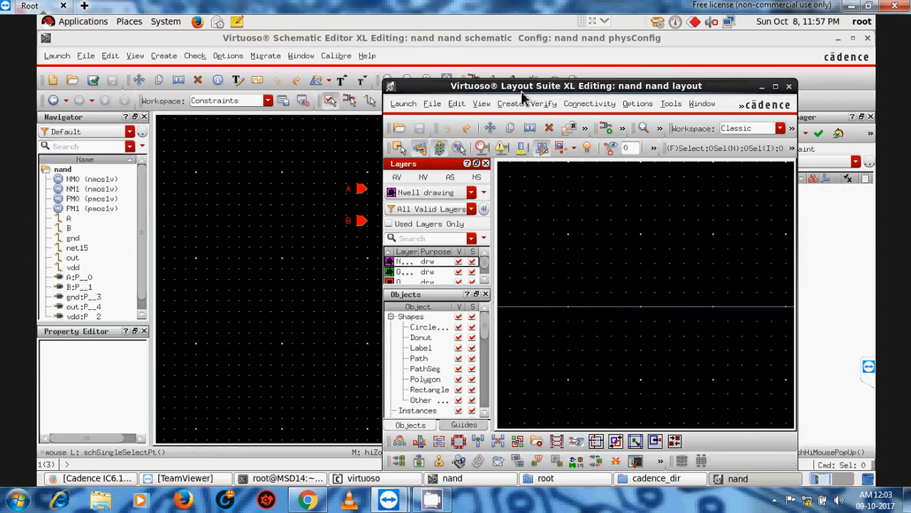
left_click(775, 86)
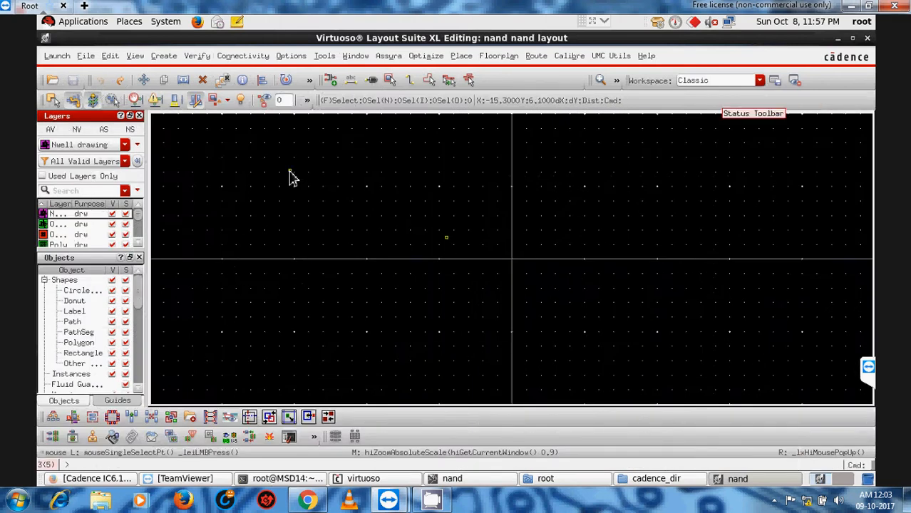
left_click(72, 437)
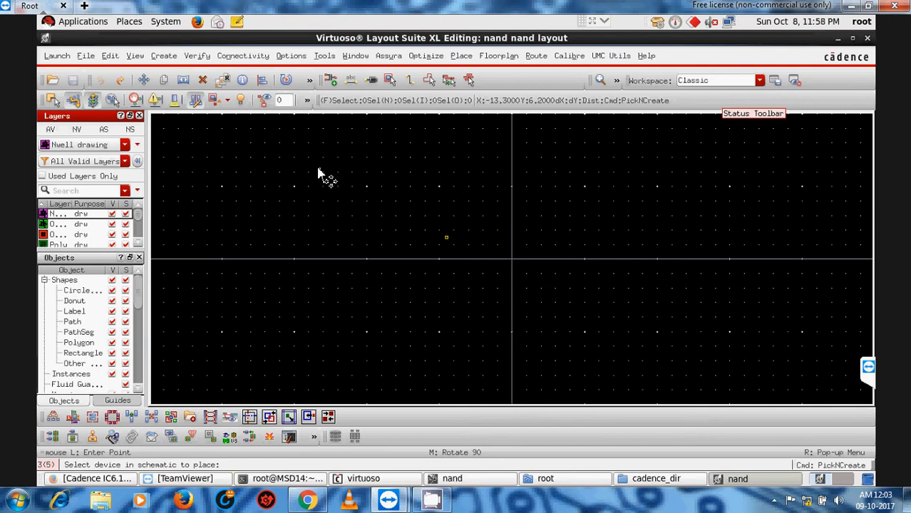
key("Escape")
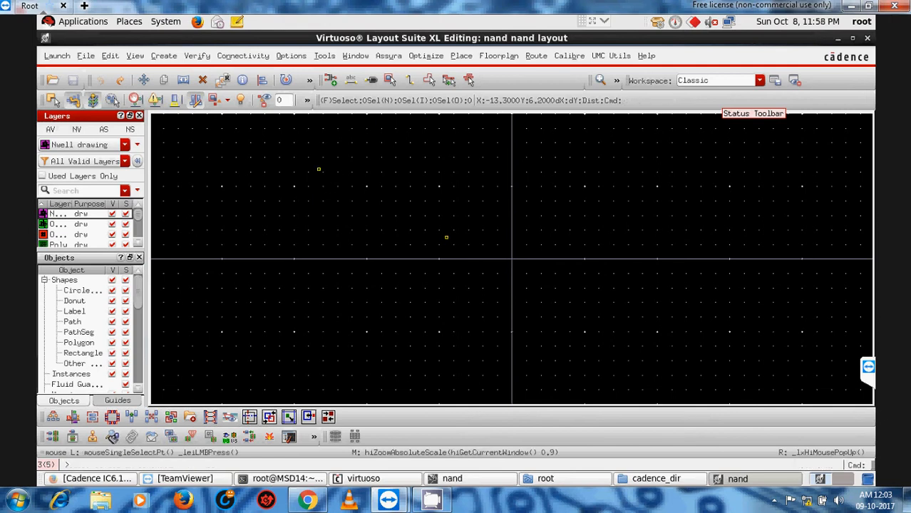
Set the layout's X and Y snap spacing to 0.005 in the Display Options
left_click(290, 58)
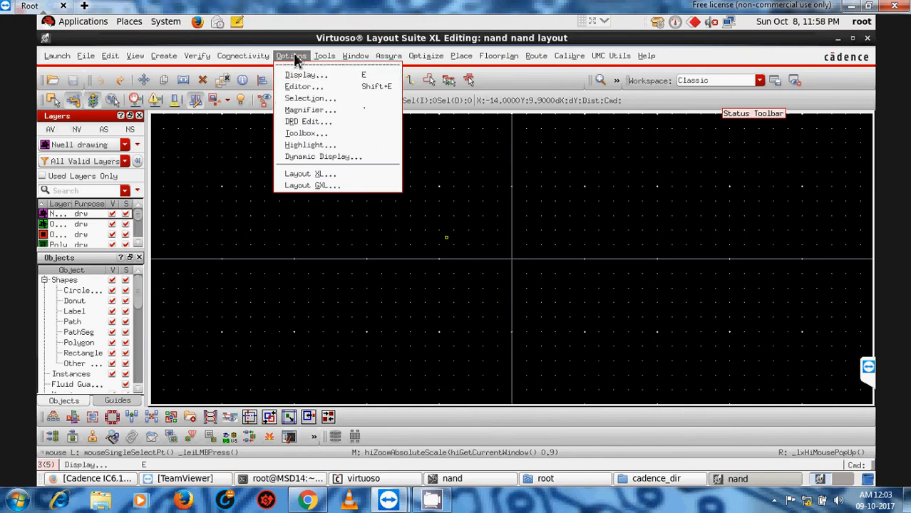
left_click(302, 75)
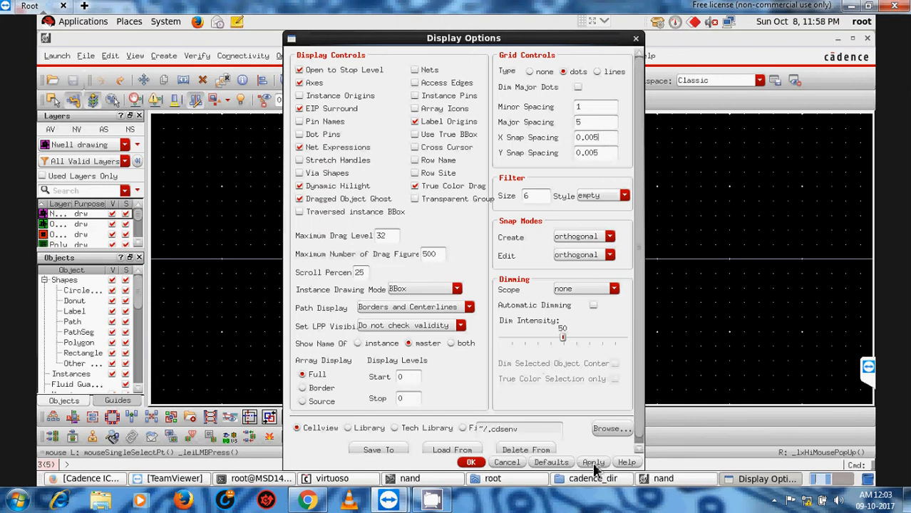
scroll(644, 359, "down", 1)
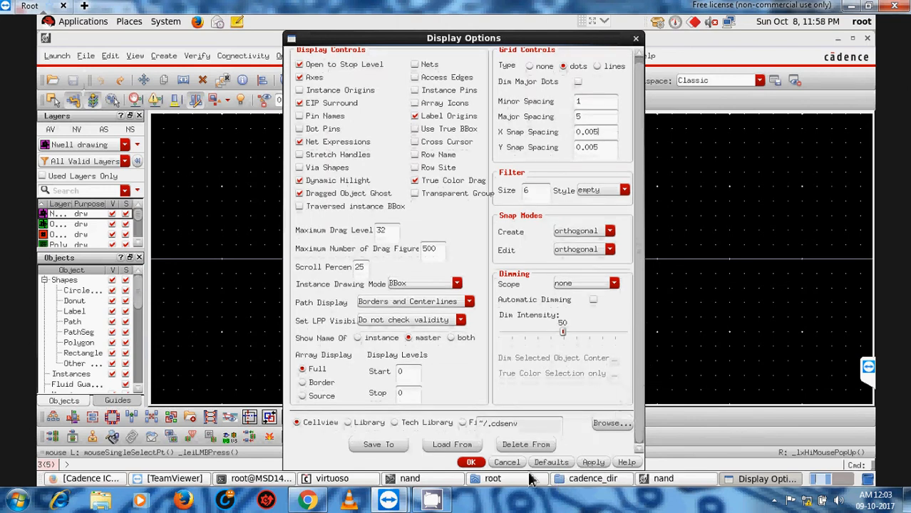
left_click(472, 462)
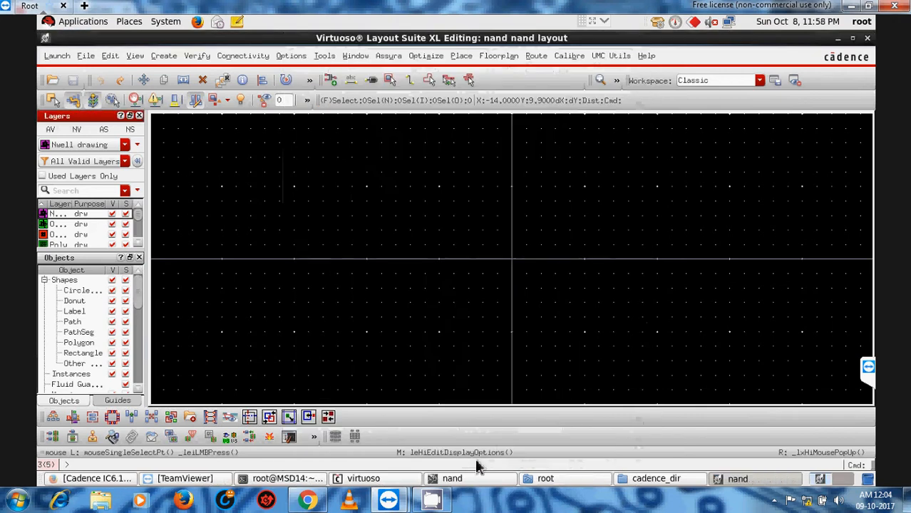
Enable Show Alignment Markers for wire editing in the Layout Editor Options and apply it
left_click(289, 57)
left_click(304, 87)
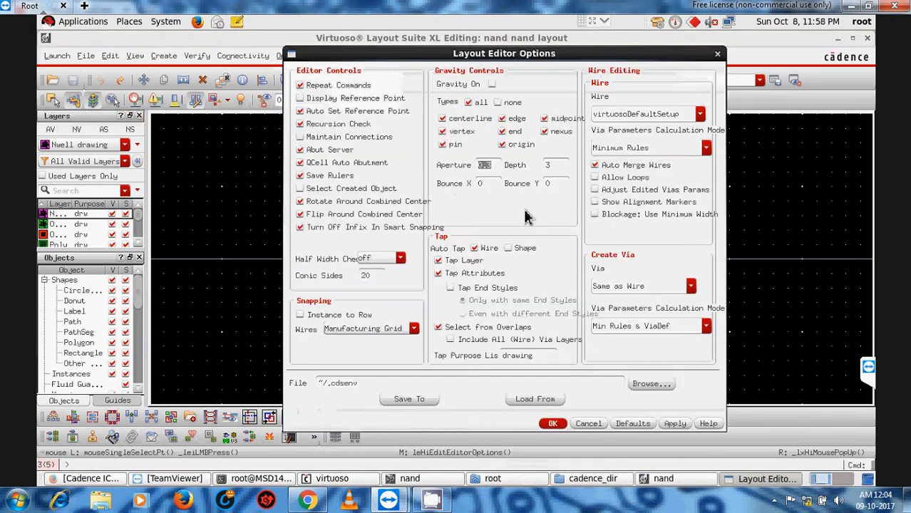
left_click(595, 203)
left_click(674, 423)
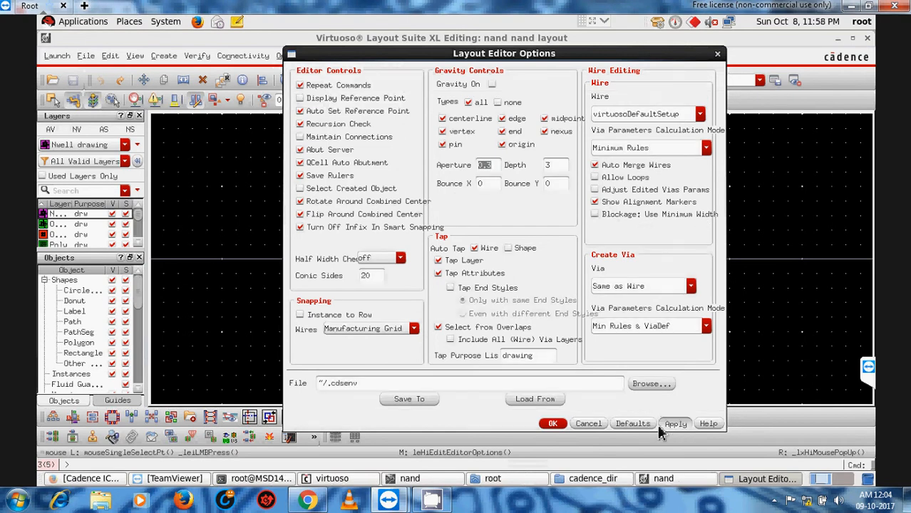
left_click(553, 423)
Open the DRD Options and turn on the Notify and Post-Edit modes
left_click(293, 56)
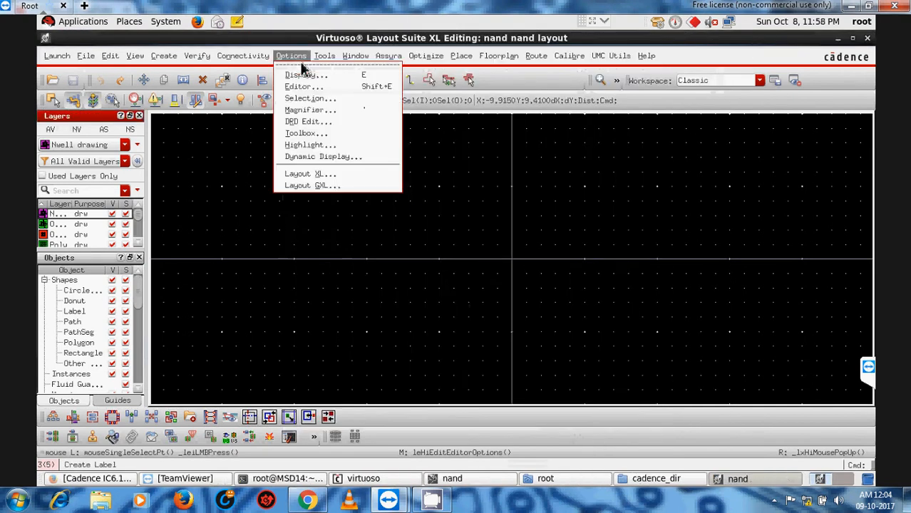
left_click(314, 123)
left_click(389, 61)
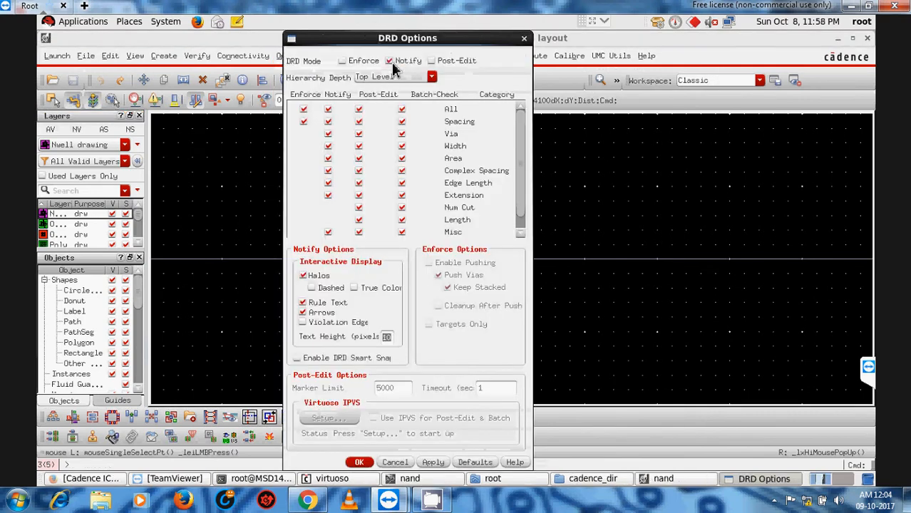
left_click(431, 61)
left_click_drag(395, 40, 360, 39)
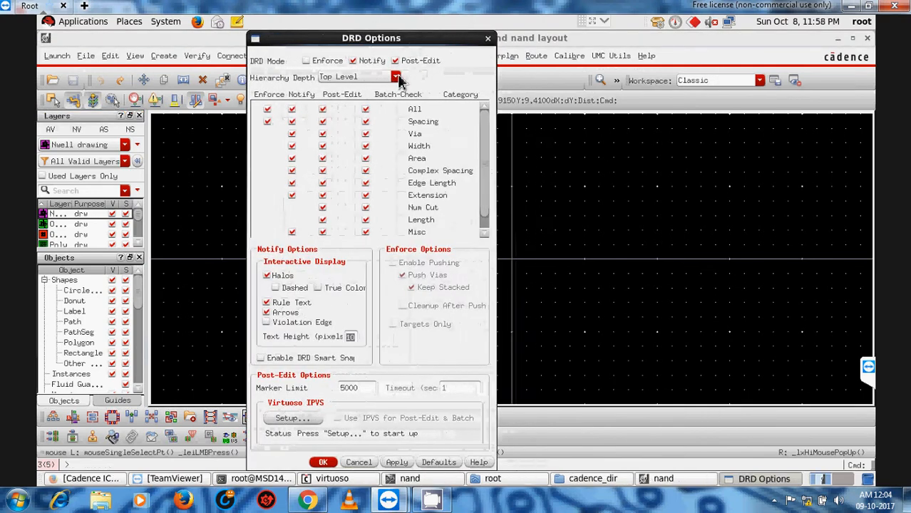
Set the DRD hierarchy depth to Current & Below, enable the Density batch check and accept the options
left_click(395, 77)
left_click(377, 97)
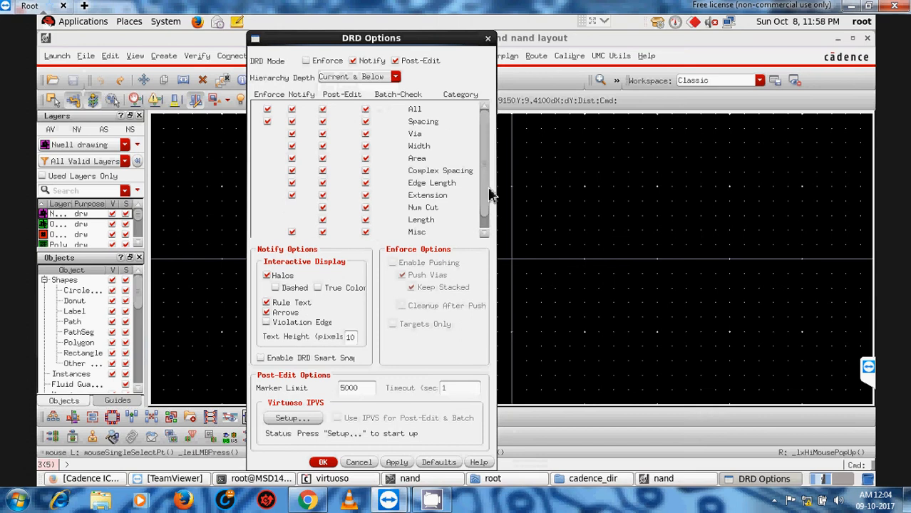
left_click(485, 233)
left_click(364, 232)
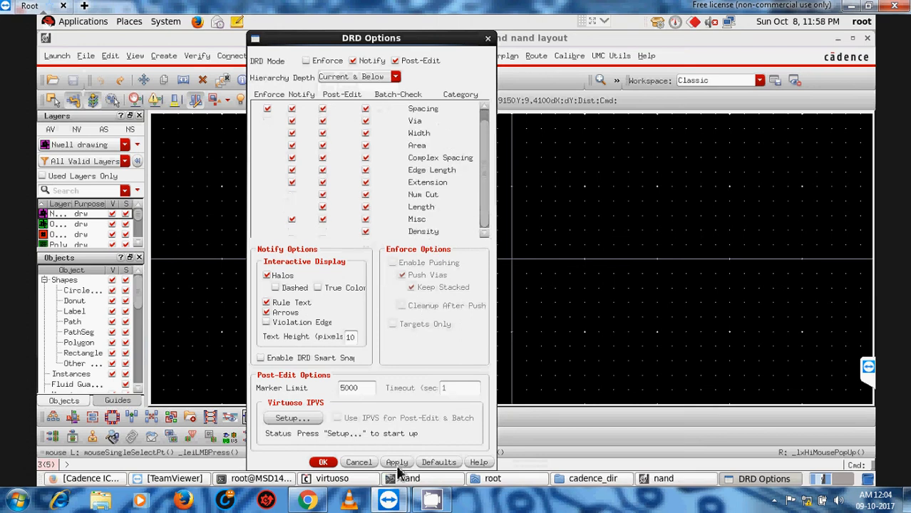
left_click(322, 462)
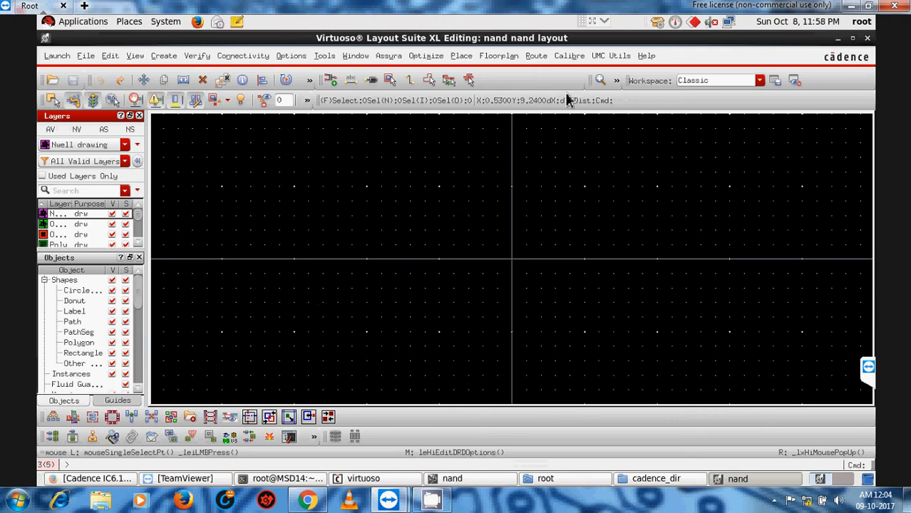
Move the layout window aside and bring the nand schematic and the main Virtuoso log window to the front
left_click_drag(552, 41, 569, 142)
left_click(275, 211)
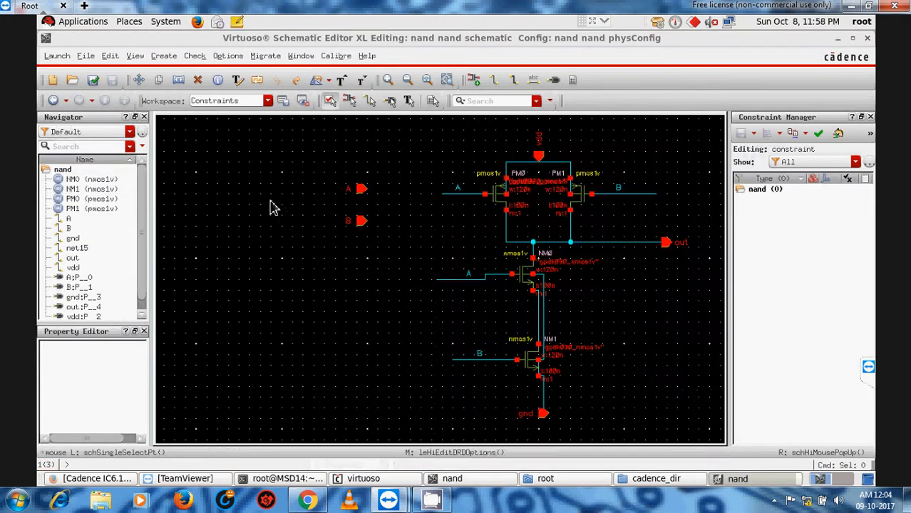
left_click(383, 485)
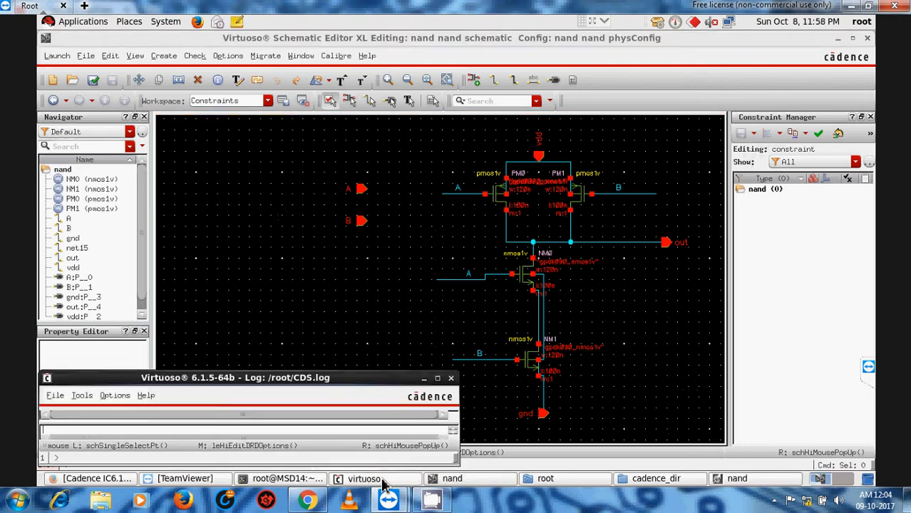
left_click_drag(247, 380, 301, 356)
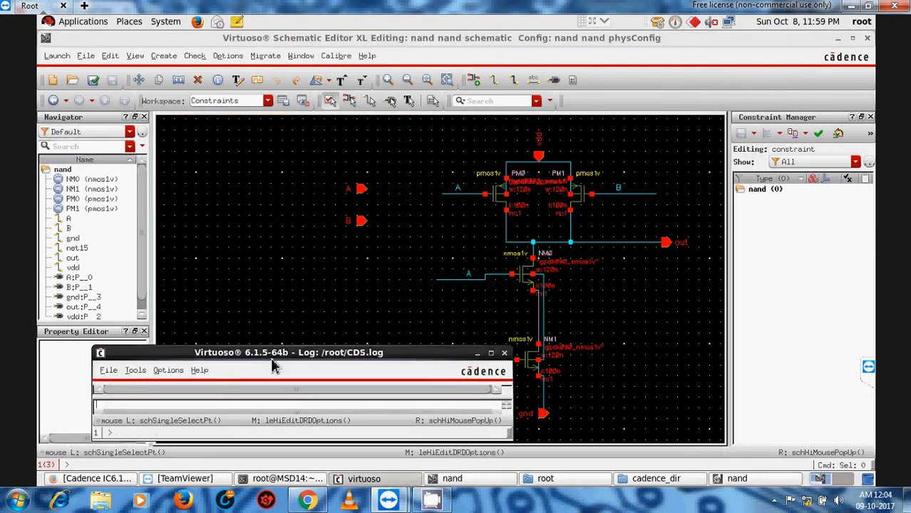
left_click_drag(284, 358, 369, 287)
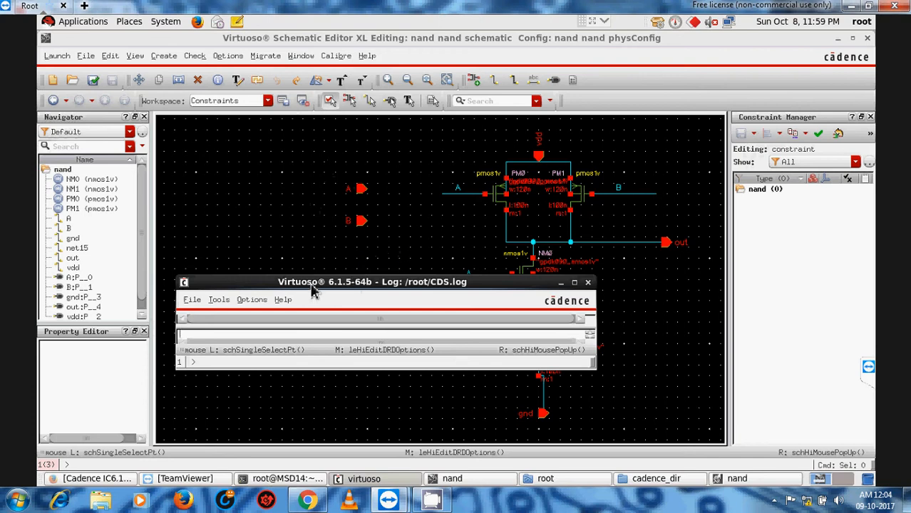
left_click_drag(313, 291, 315, 273)
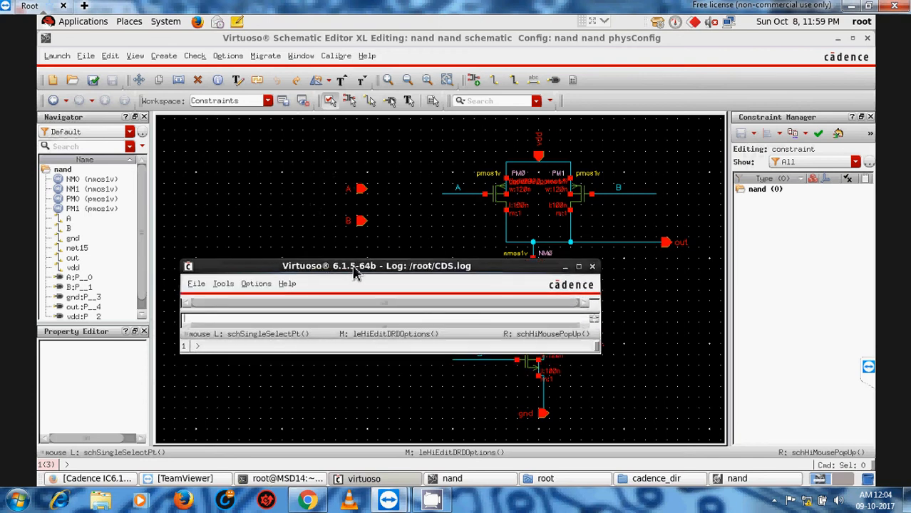
left_click_drag(336, 174, 376, 180)
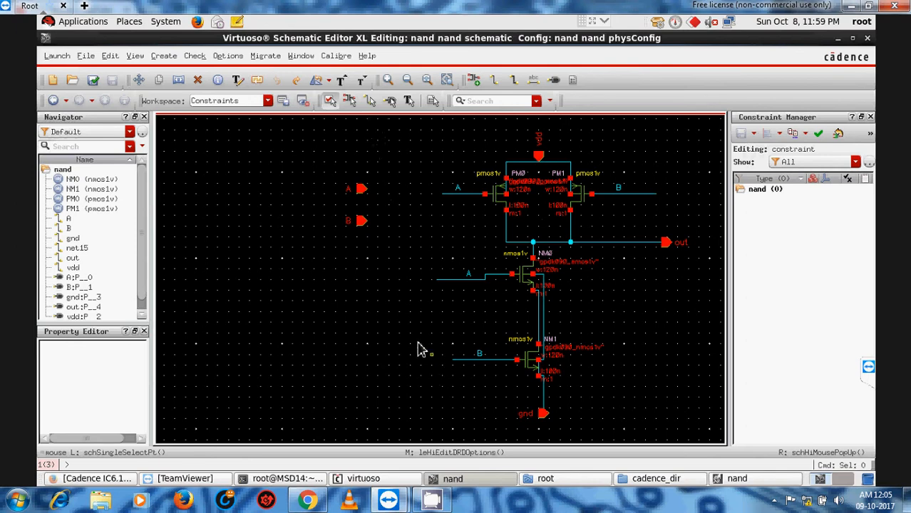
left_click(365, 484)
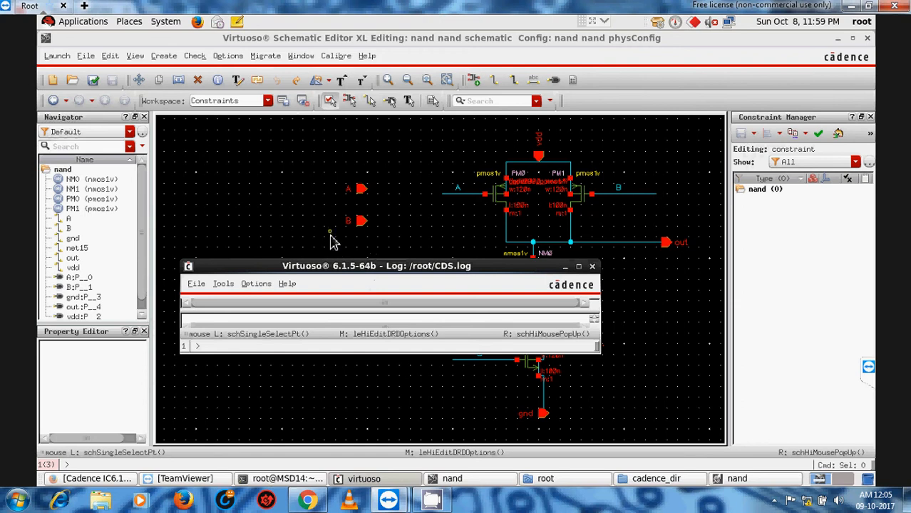
left_click(294, 182)
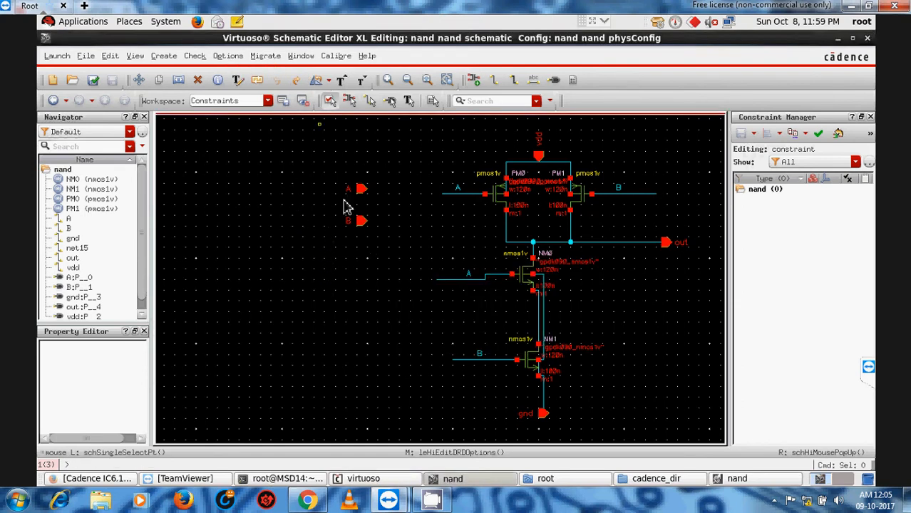
Bring the nand layout window to the front and maximize it
left_click(738, 479)
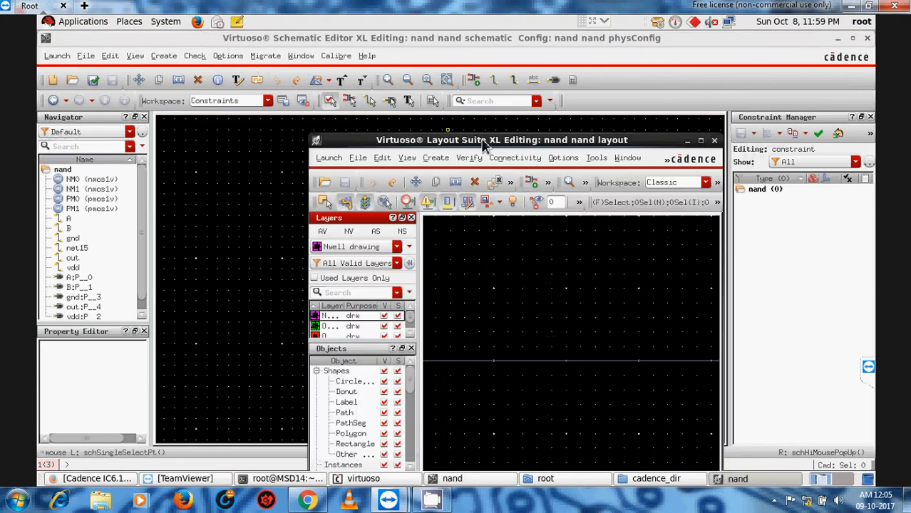
left_click(701, 140)
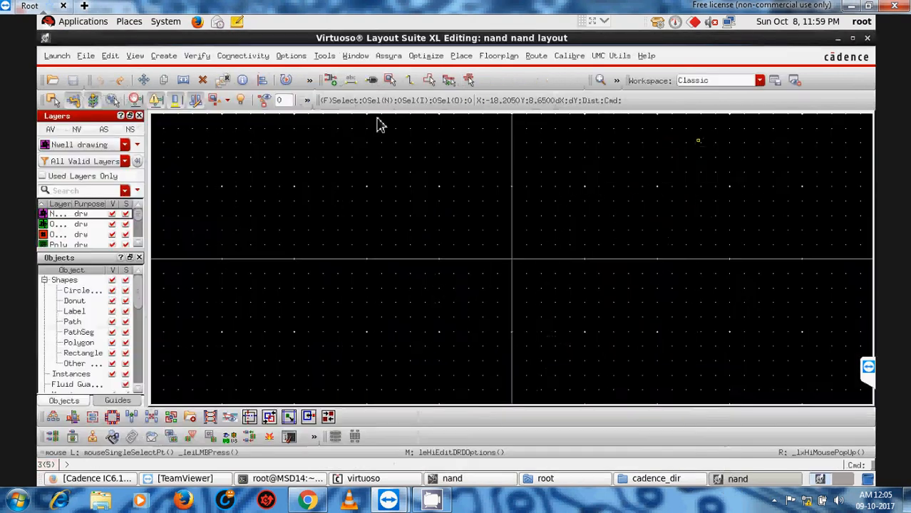
left_click(388, 56)
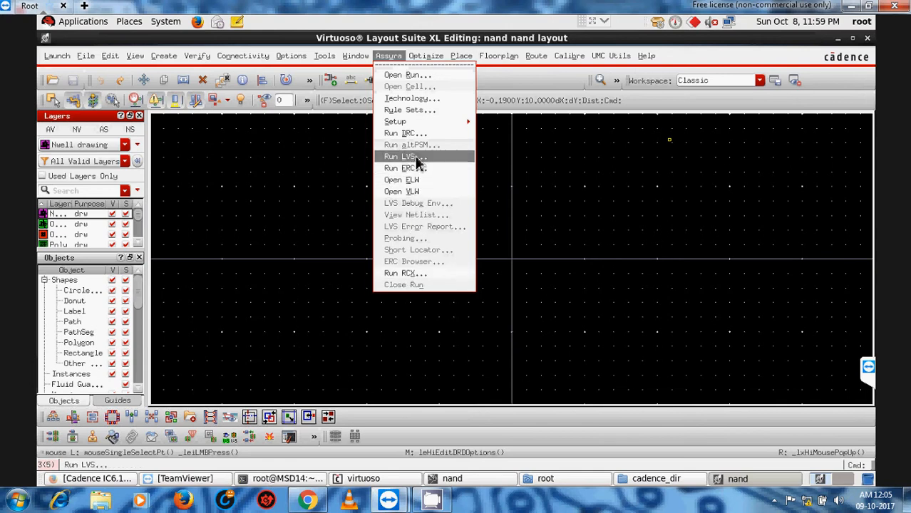
left_click(379, 479)
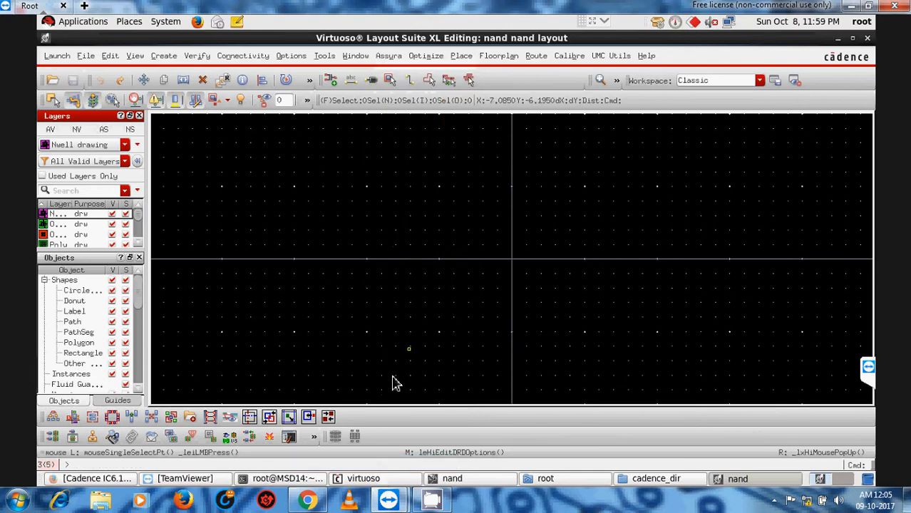
left_click(362, 479)
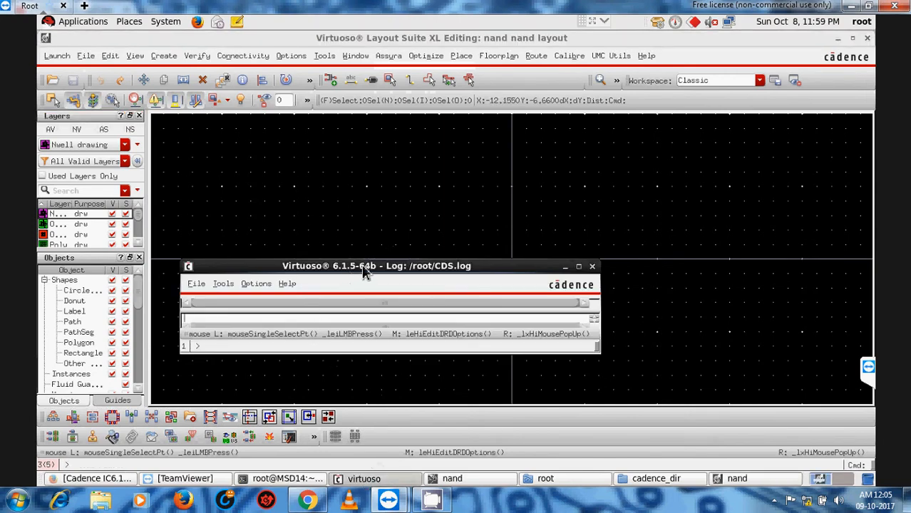
left_click(733, 480)
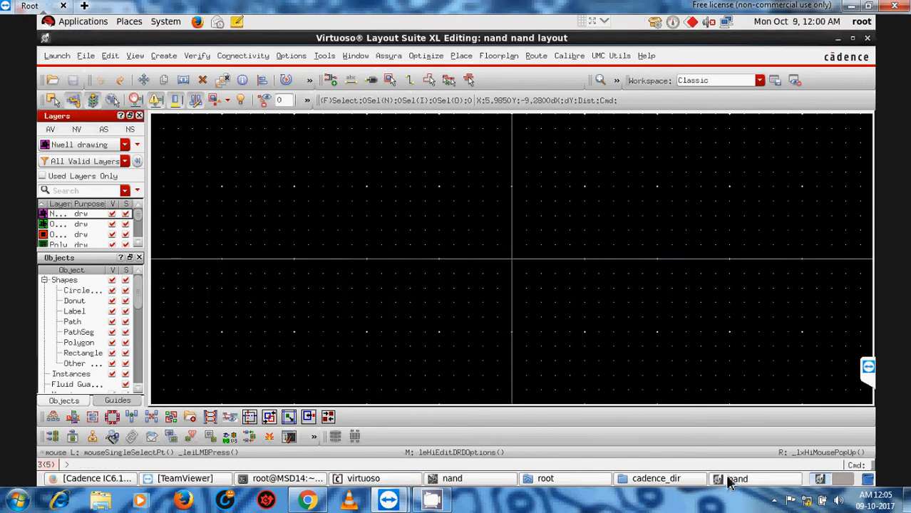
left_click(394, 56)
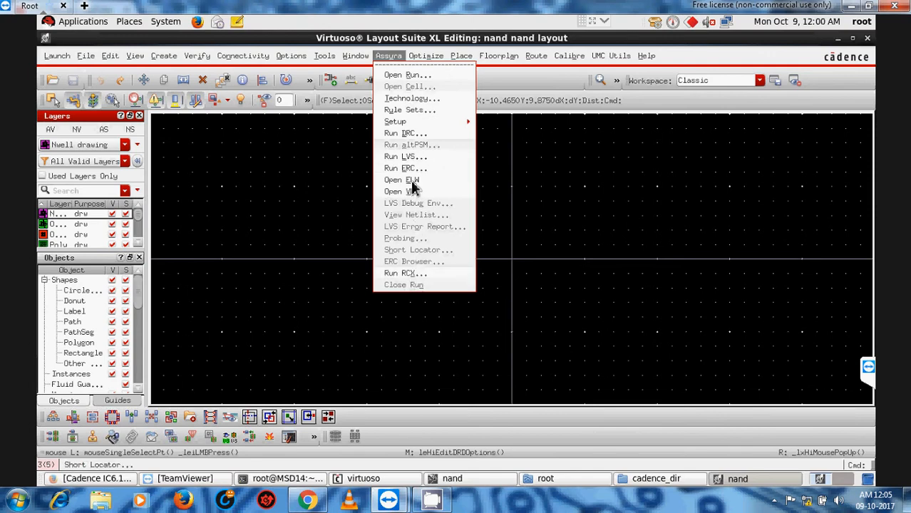
mouse_move(414, 54)
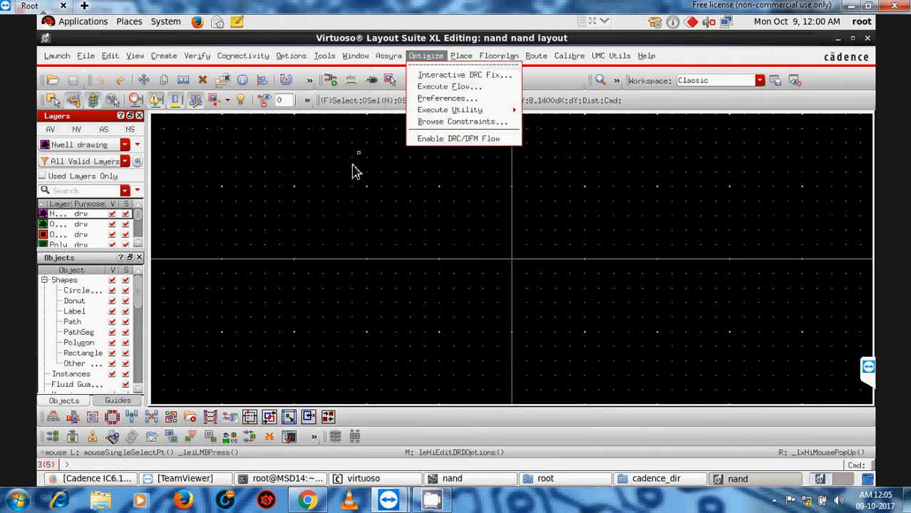
left_click(363, 478)
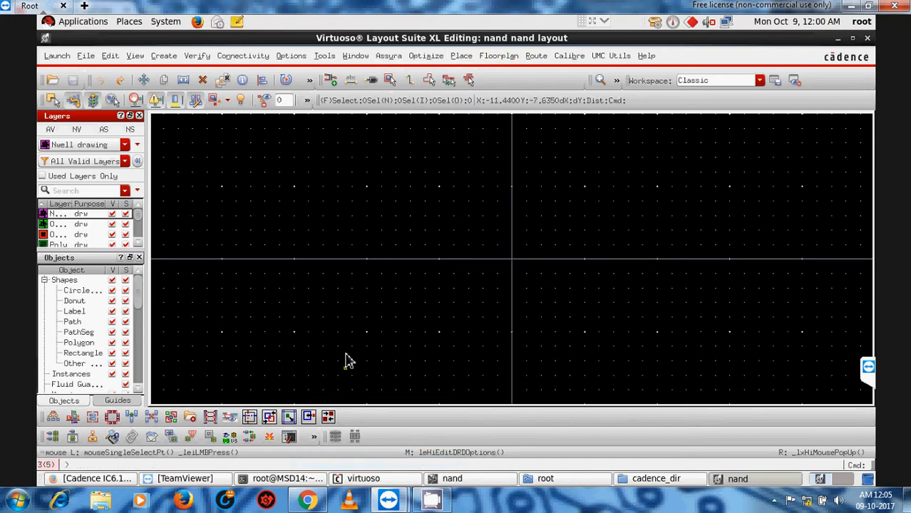
left_click(391, 56)
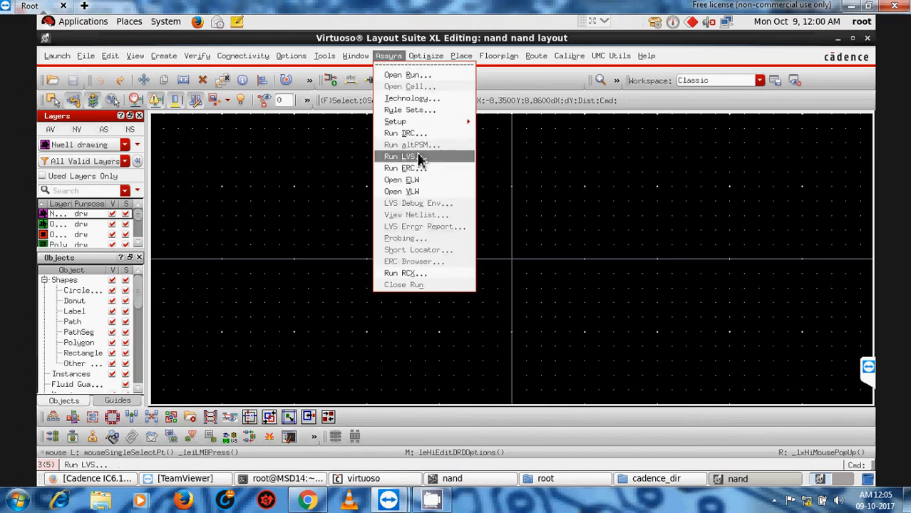
left_click(315, 178)
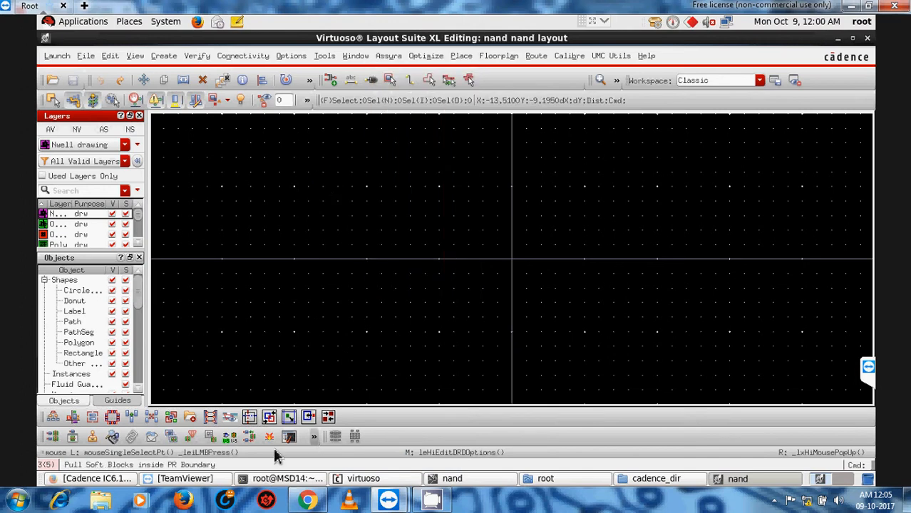
Pick the two PMOS transistors PM0 and PM1 from the nand schematic and place them in the layout above the horizontal axis
left_click(72, 436)
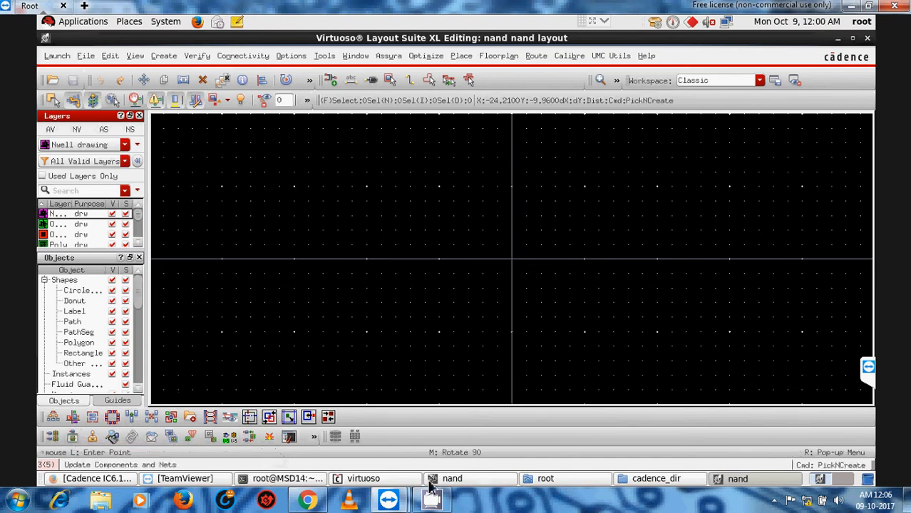
left_click(454, 481)
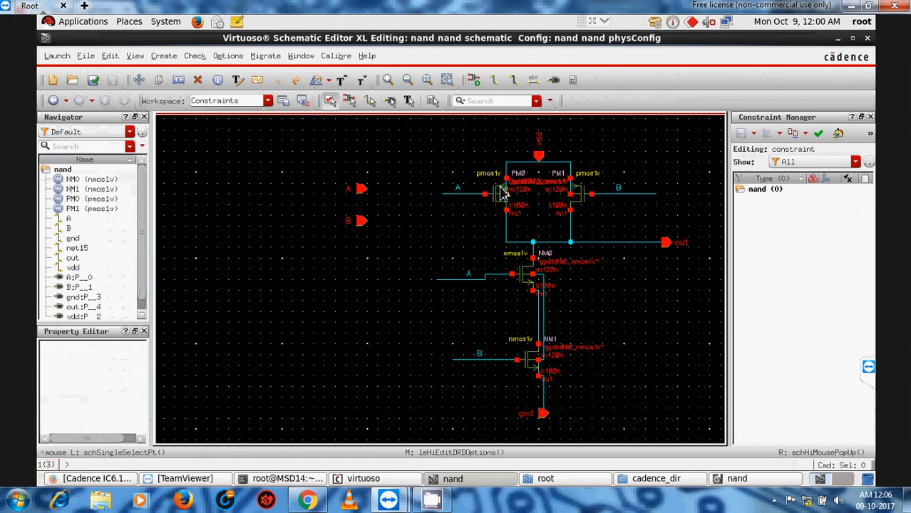
left_click(497, 198)
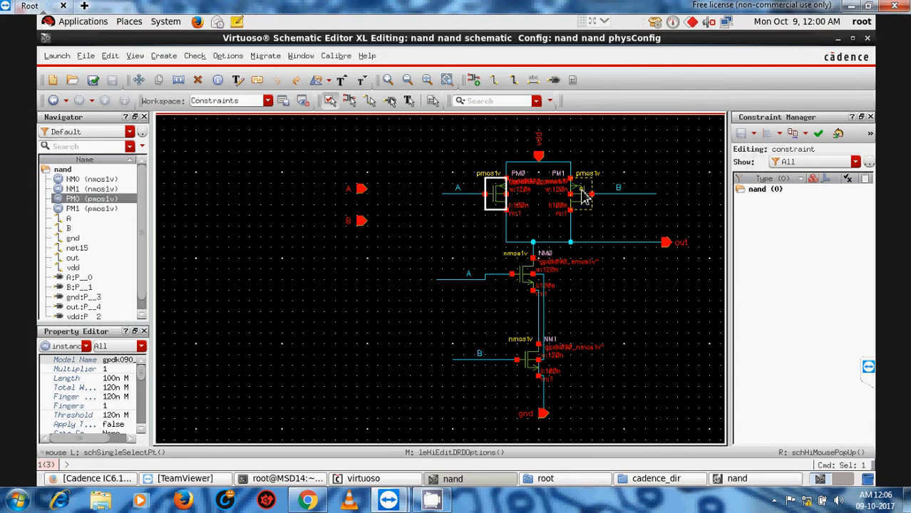
left_click(583, 197, "shift")
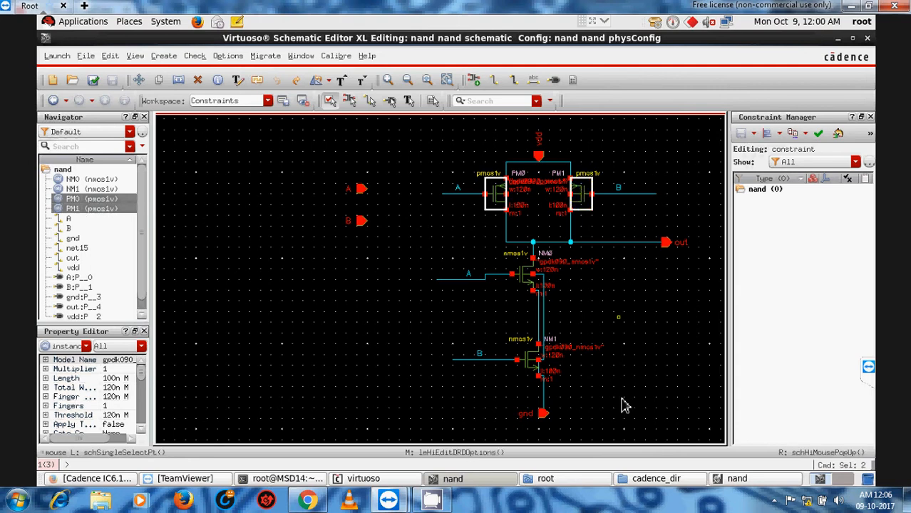
left_click(722, 478)
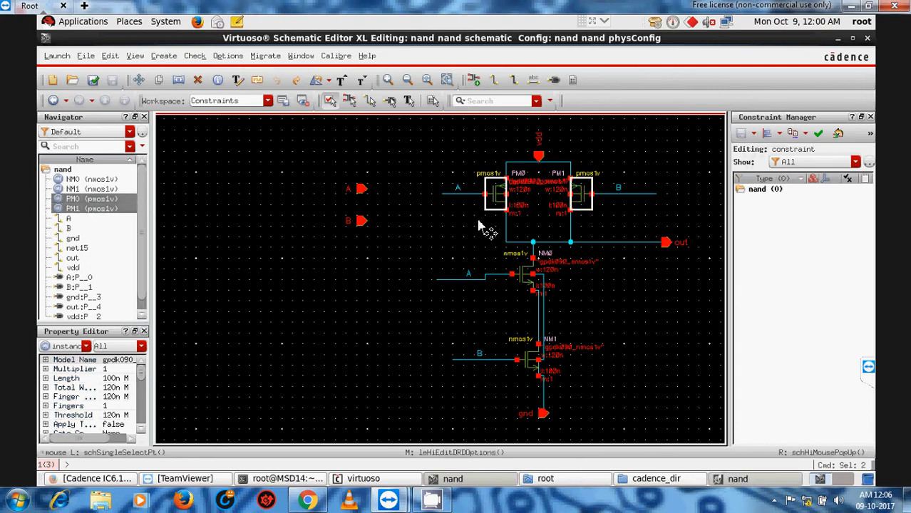
left_click(567, 204)
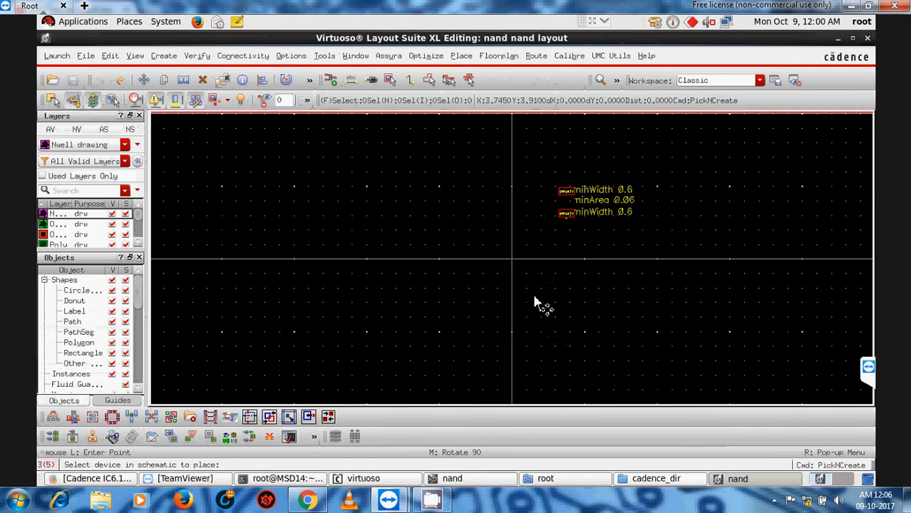
key("Escape")
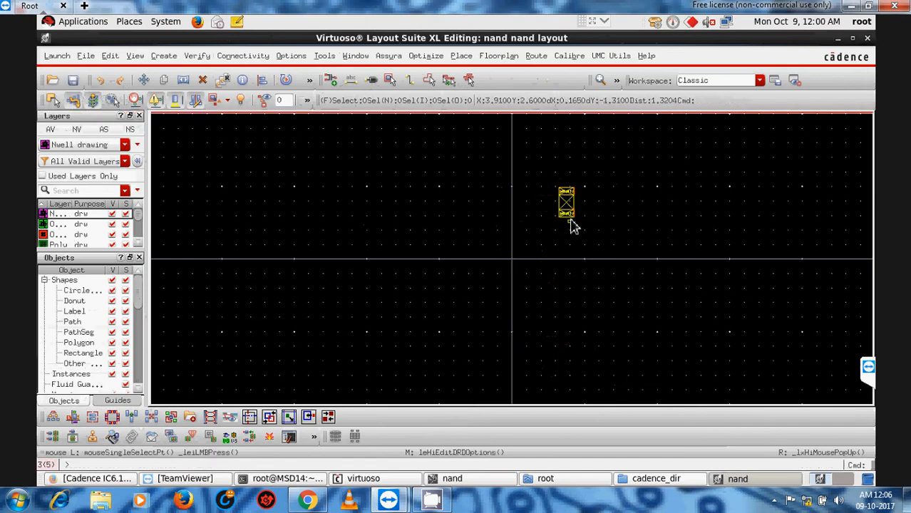
Display all hierarchy levels of the layout and move the lower PMOS to the right of the upper one, in the same row
key("f")
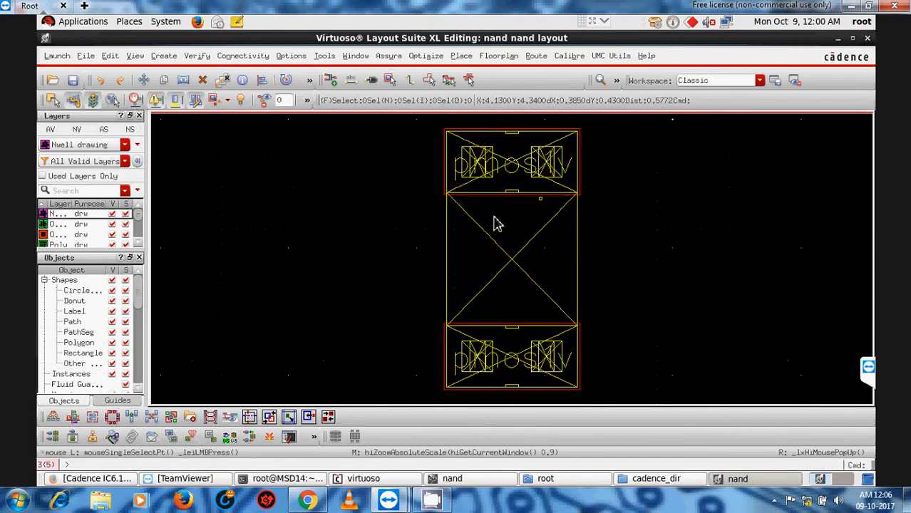
key("shift+f")
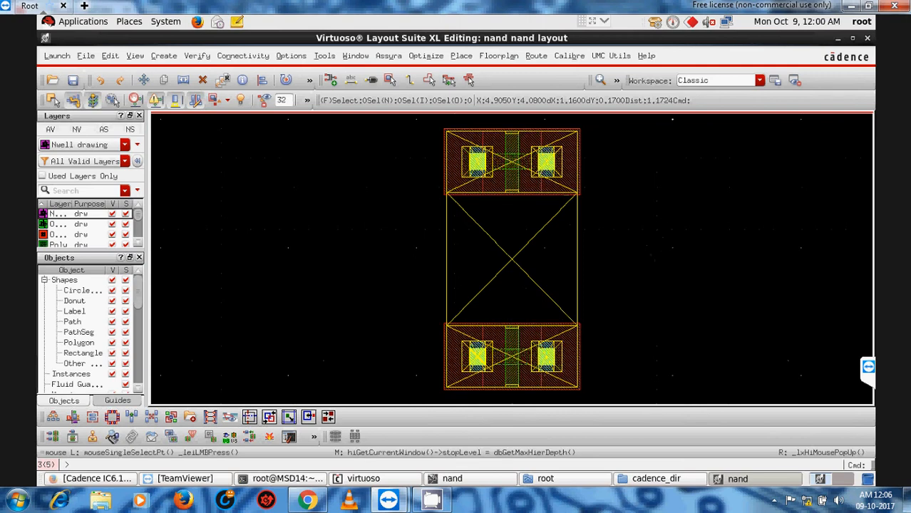
left_click(516, 357)
left_click_drag(517, 357, 838, 158)
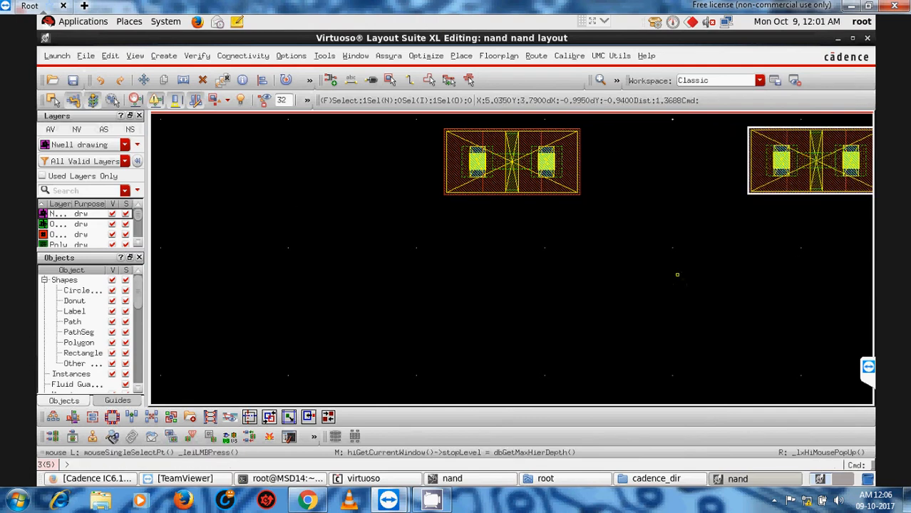
key("f")
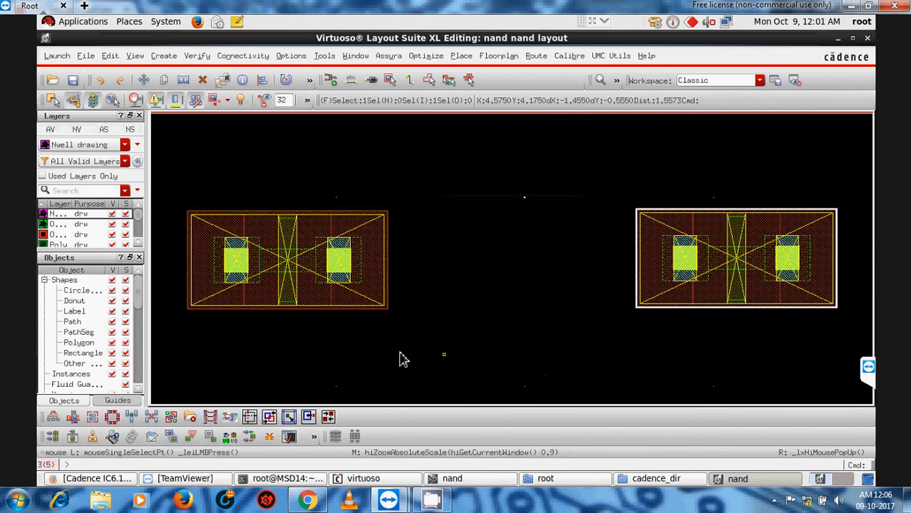
Pick the two NMOS transistors NM0 and NM1 from the nand schematic and place them in the layout below the PMOS pair
left_click(74, 438)
left_click(397, 487)
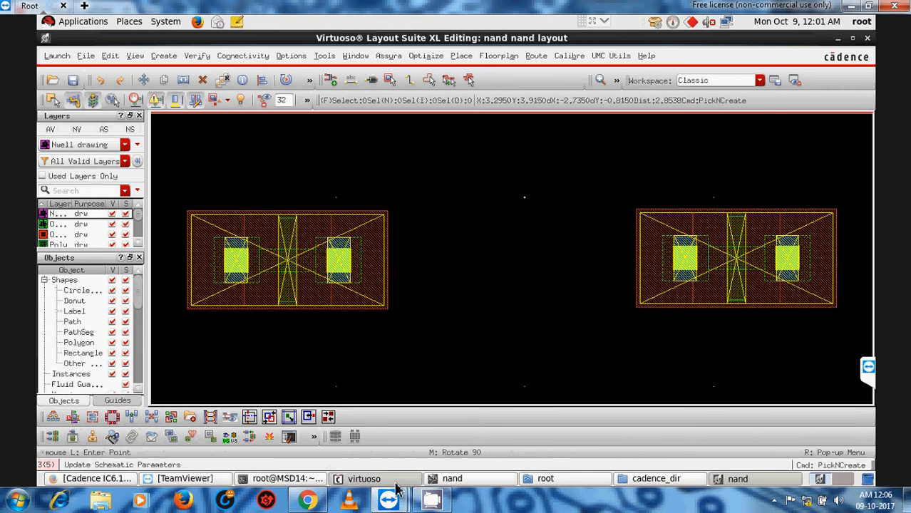
left_click(449, 481)
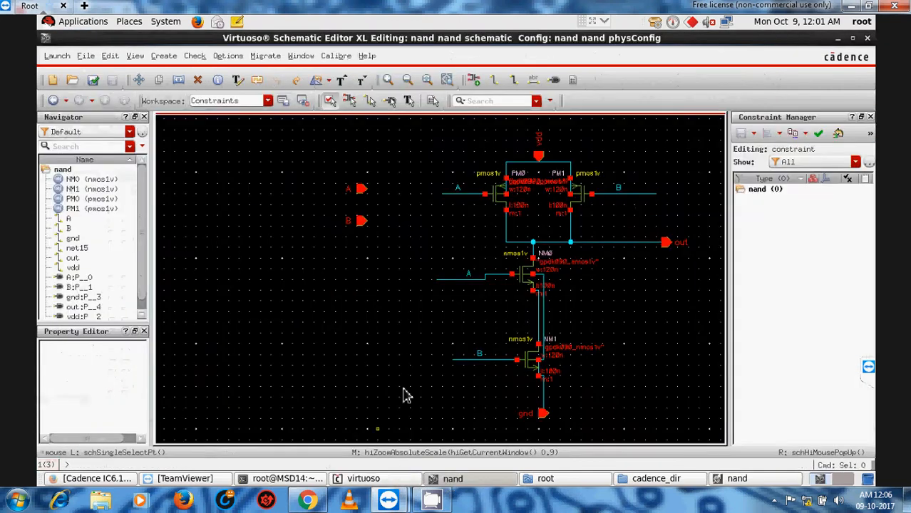
left_click(525, 282)
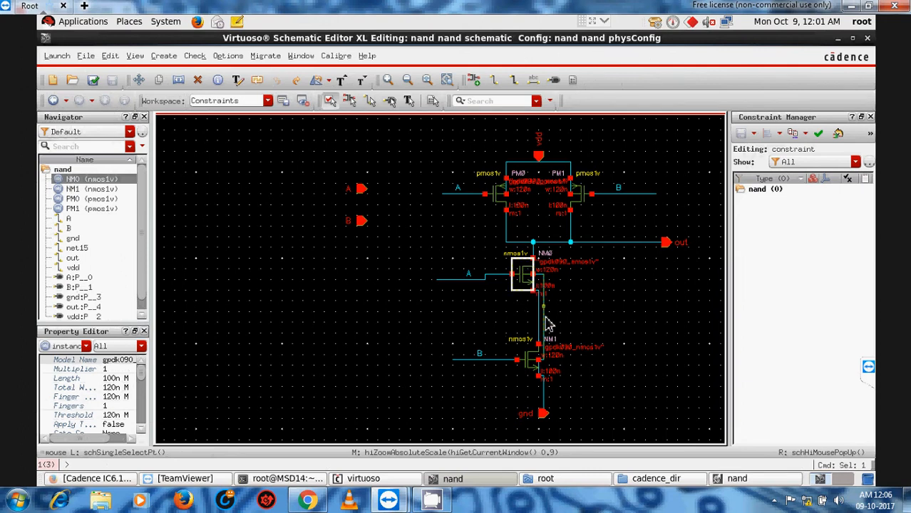
key("Caps_Lock")
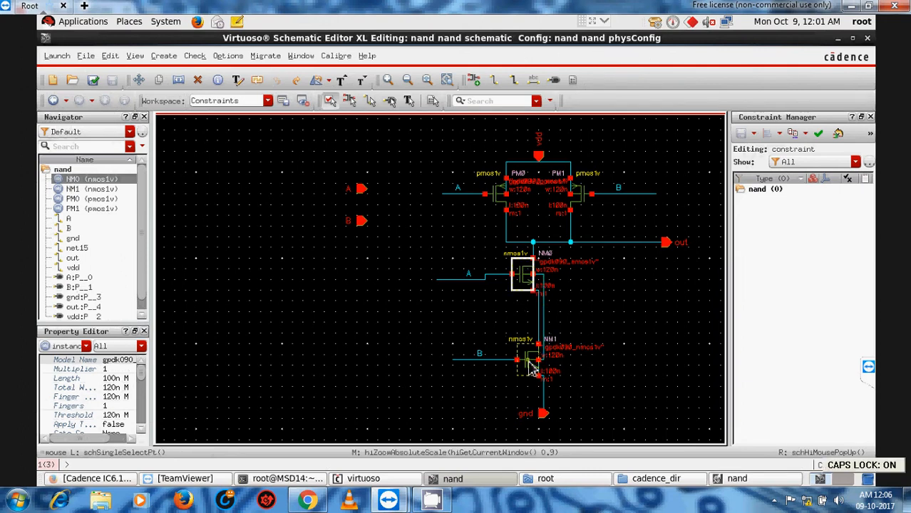
left_click(531, 367, "shift")
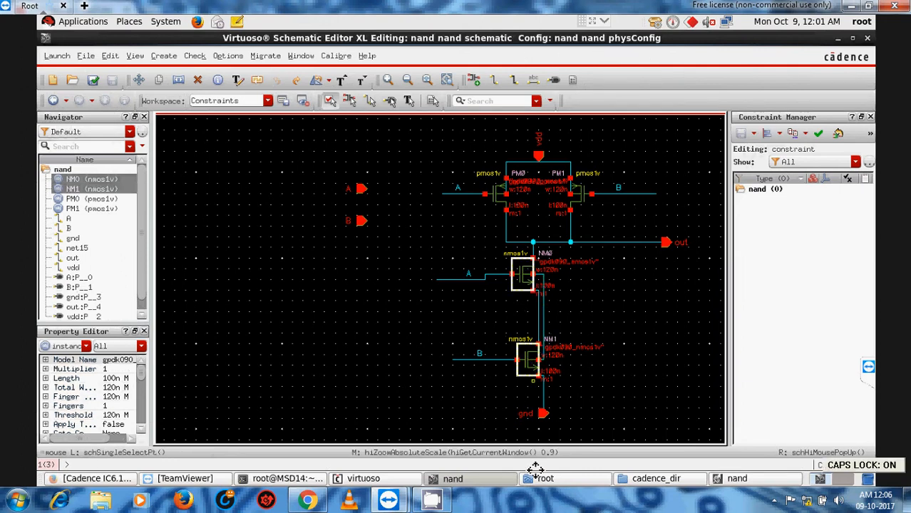
mouse_move(449, 484)
left_click(734, 478)
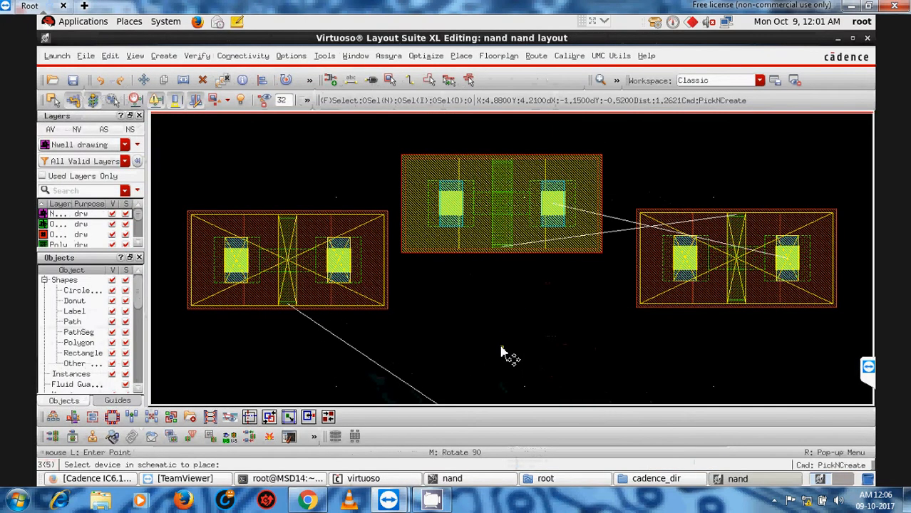
scroll(502, 349, "down", 2)
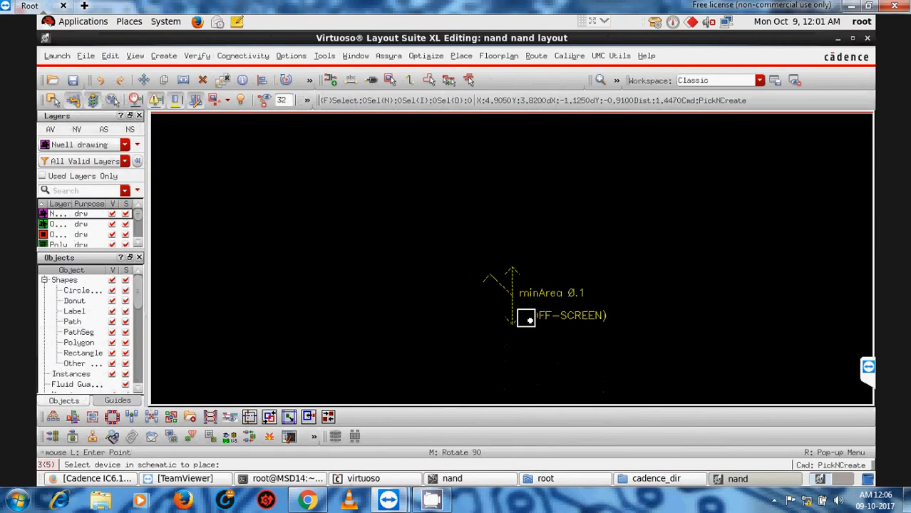
left_click(512, 296)
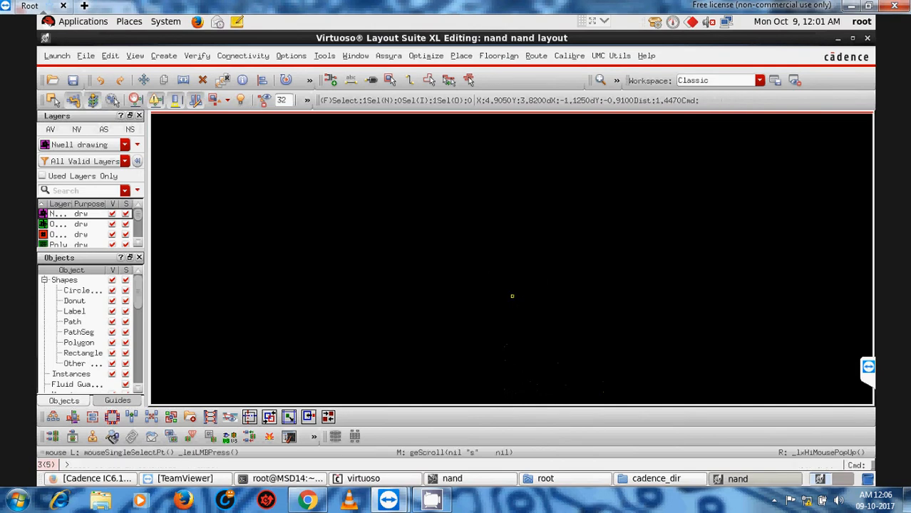
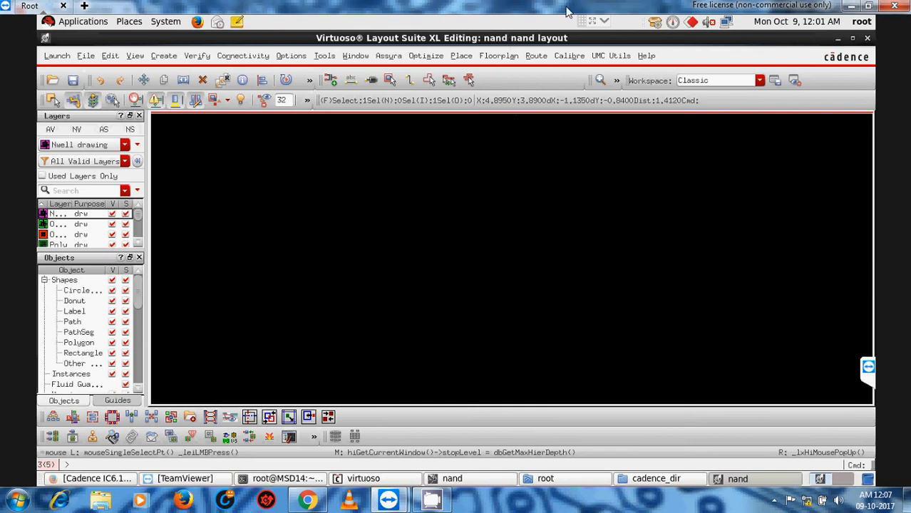
Switch the remote desktop session to full screen and collapse its toolbar
left_click(776, 498)
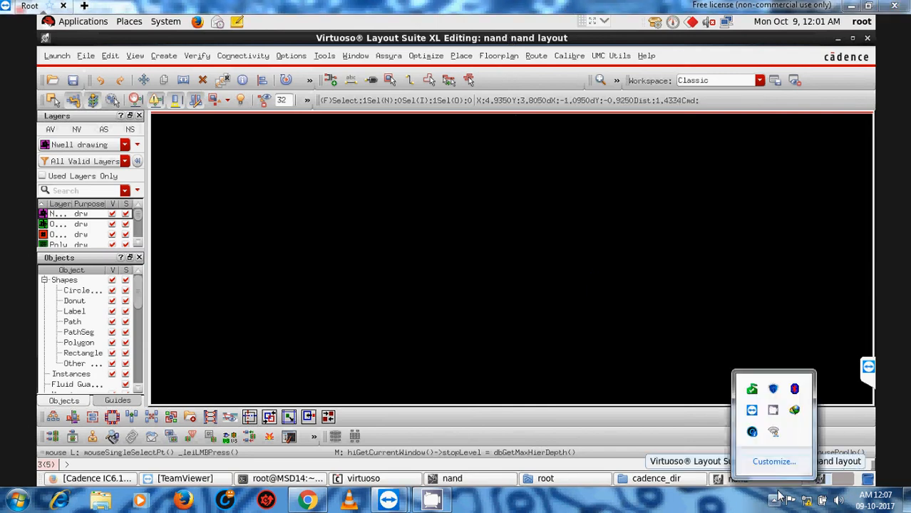
right_click(775, 417)
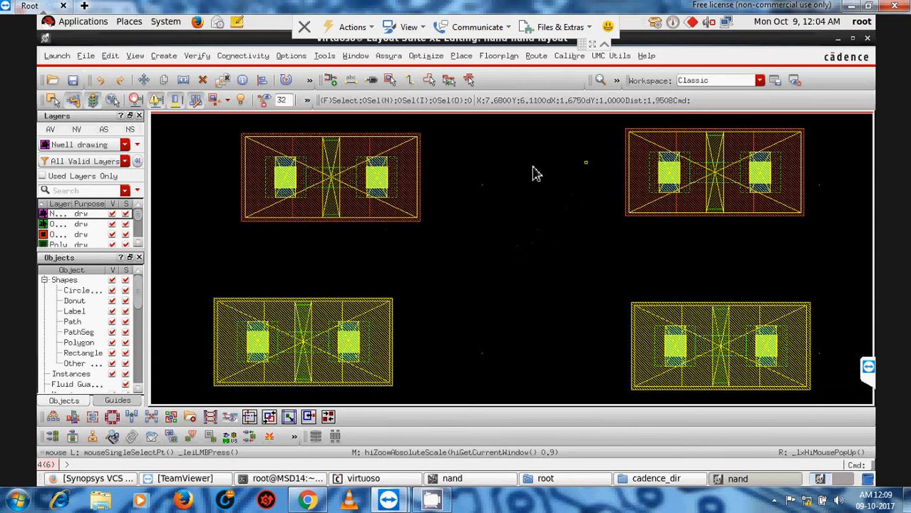
left_click(594, 43)
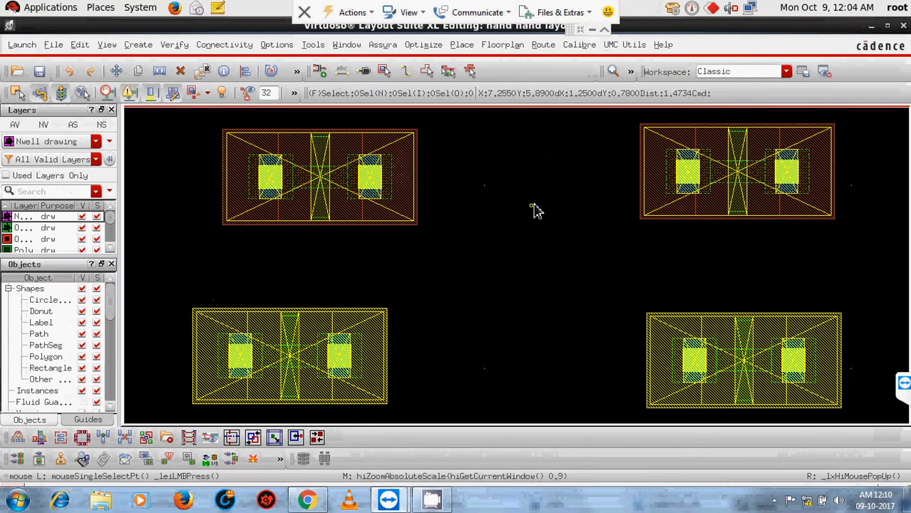
left_click(604, 32)
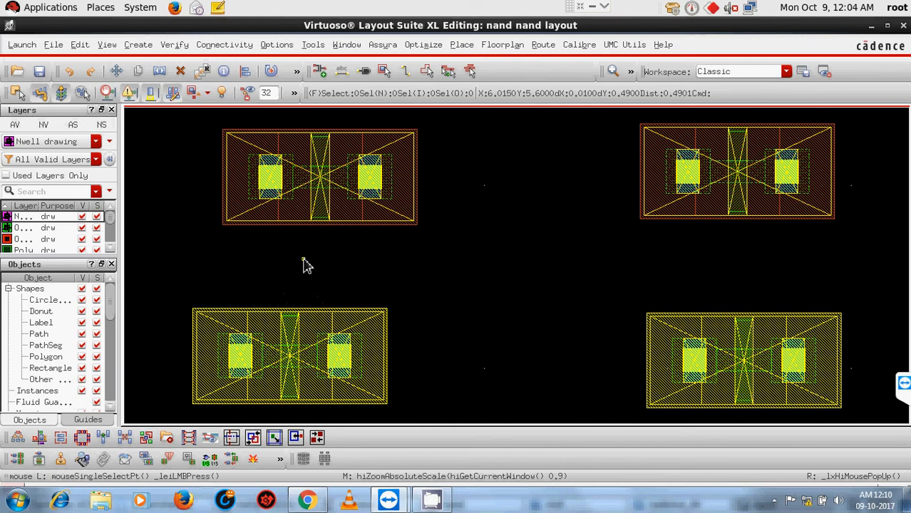
Quick Align the left edge of the right PMOS with the left edge of the NMOS below it
key("a")
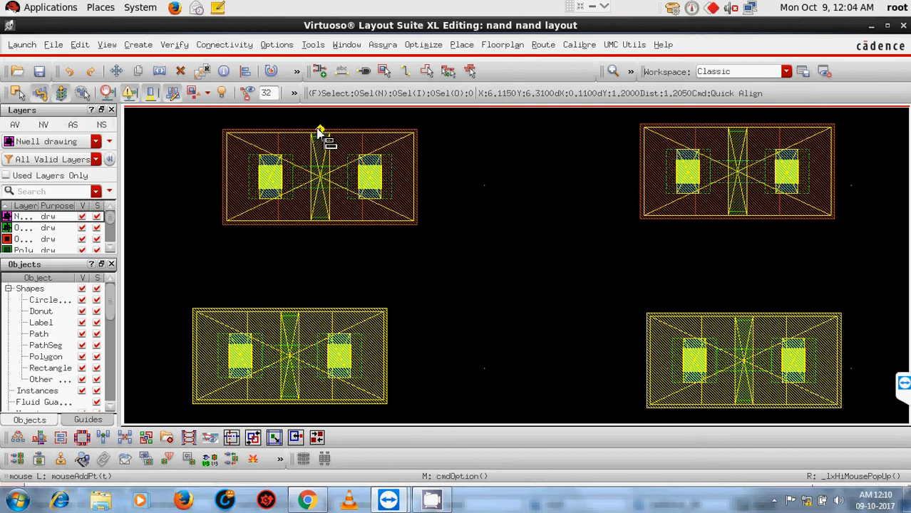
scroll(319, 132, "down", 2)
scroll(316, 135, "up", 1)
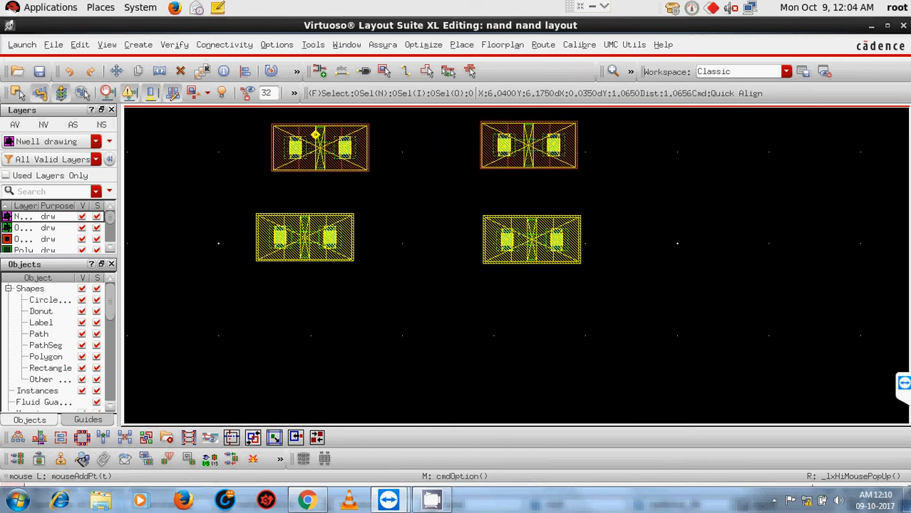
scroll(316, 135, "up", 1)
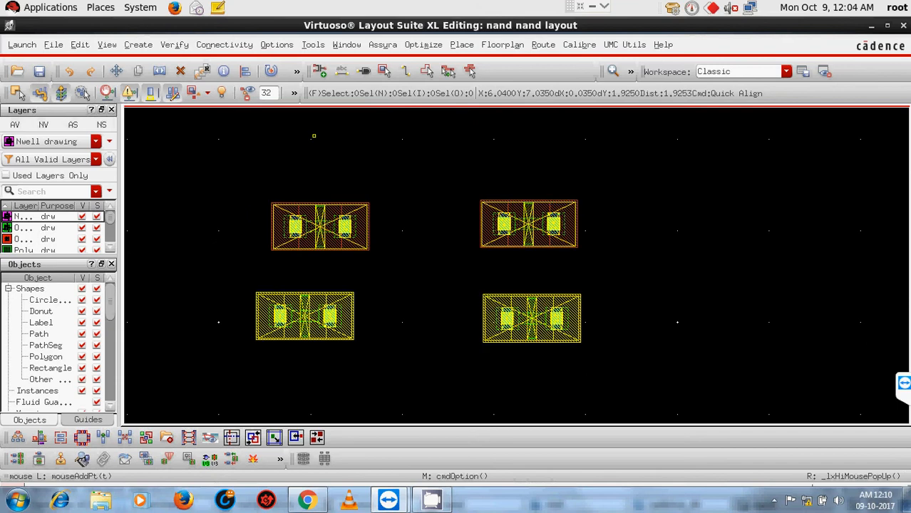
scroll(314, 136, "up", 1)
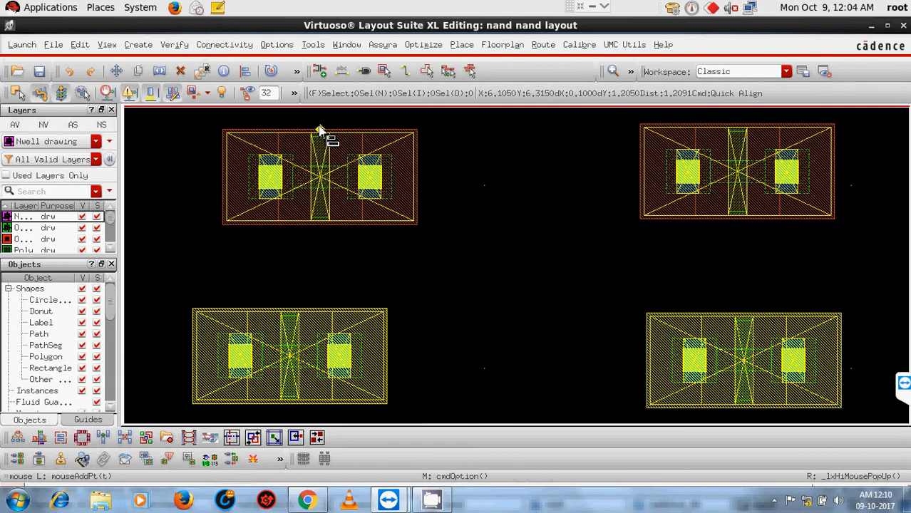
left_click(642, 150)
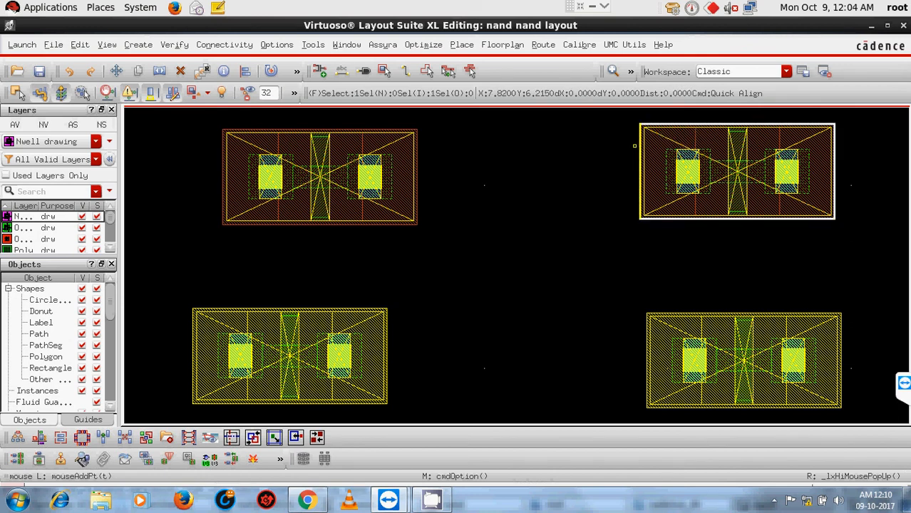
left_click(644, 347)
key("Escape")
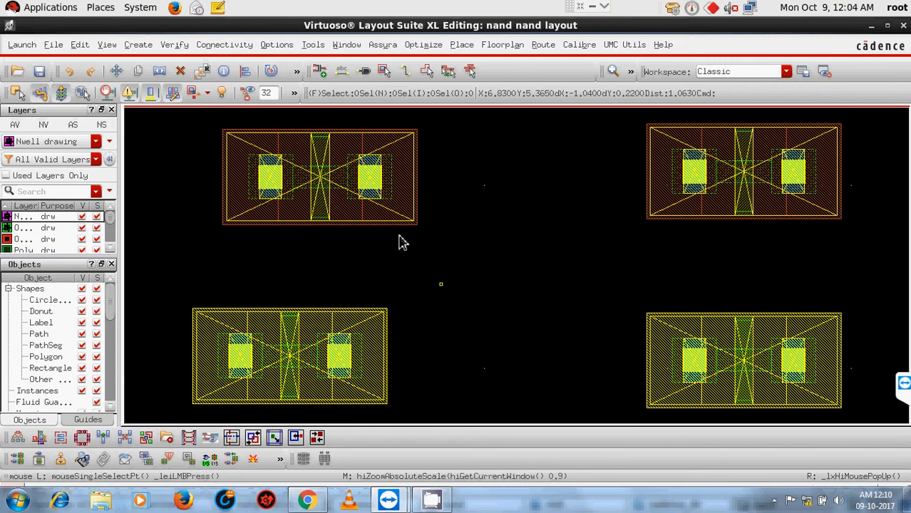
Move the left PMOS slightly to the right and the right PMOS slightly down
left_click(360, 186)
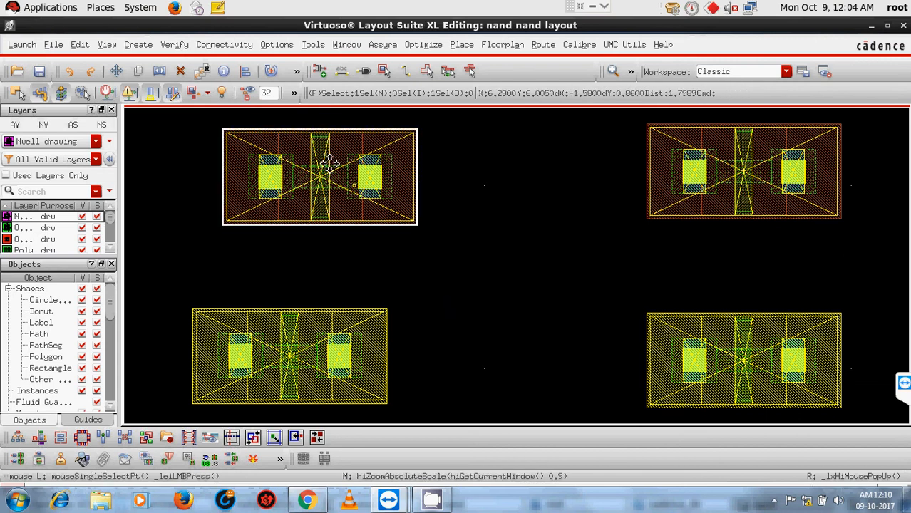
left_click(268, 47)
left_click(510, 284)
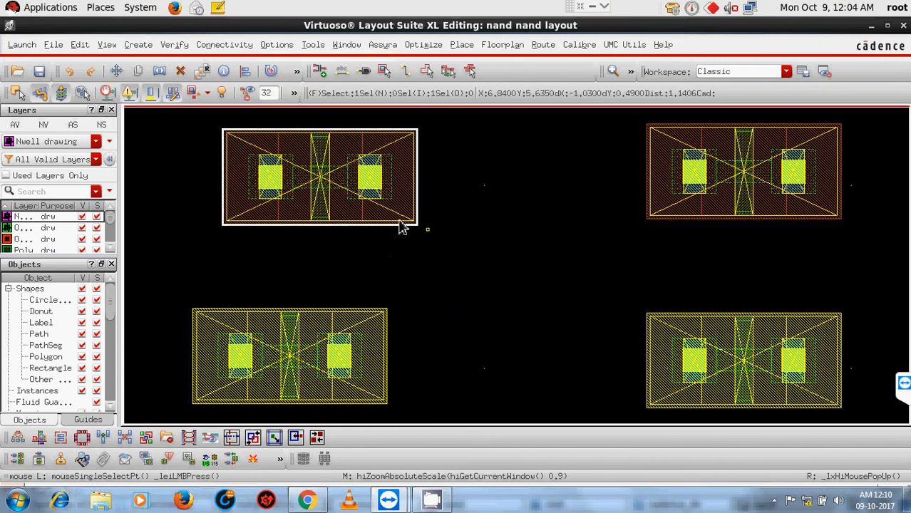
left_click_drag(320, 170, 349, 173)
left_click(731, 169)
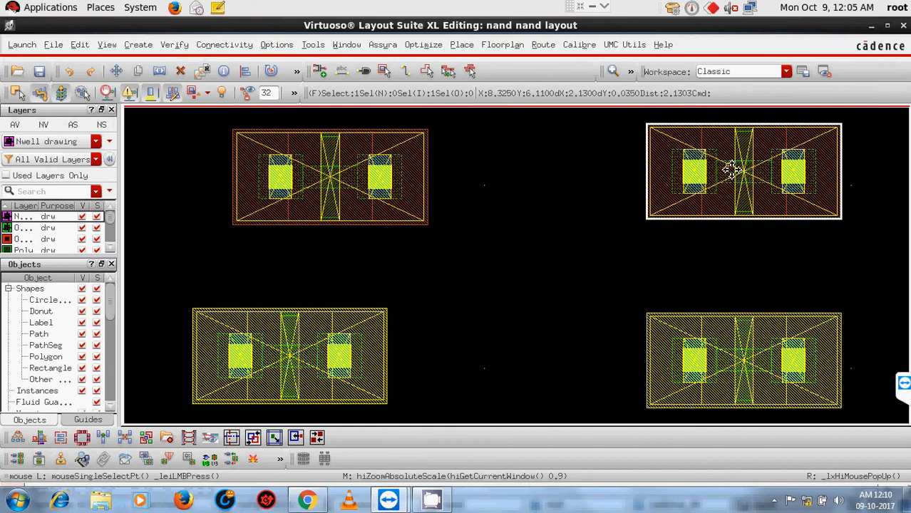
left_click_drag(731, 169, 730, 176)
left_click(518, 245)
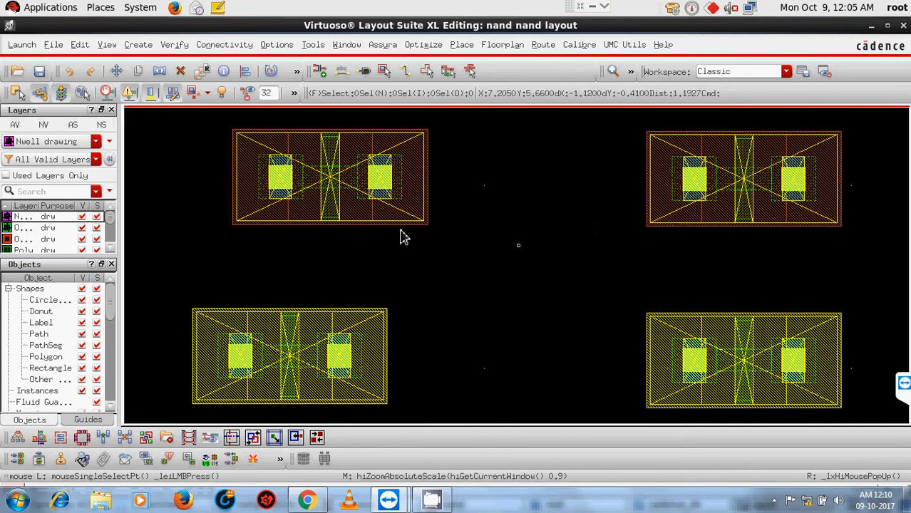
left_click(519, 173)
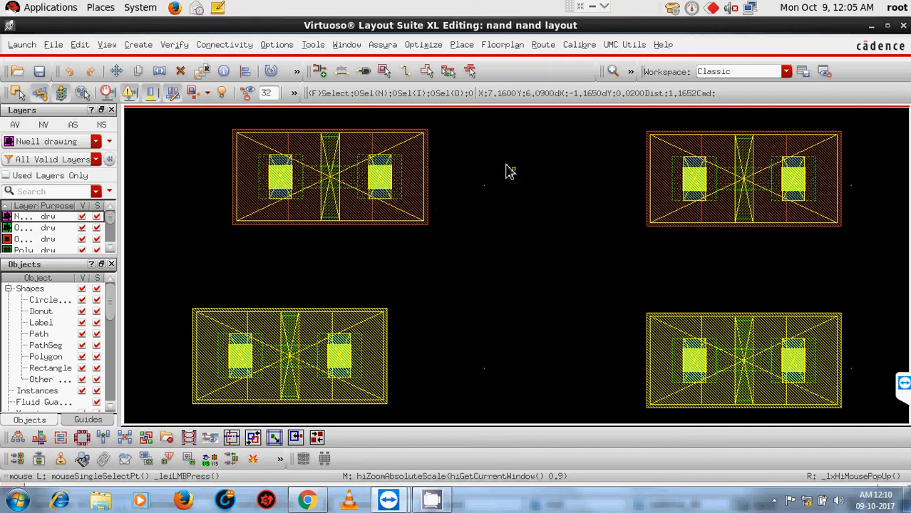
key("a")
scroll(318, 134, "down", 1)
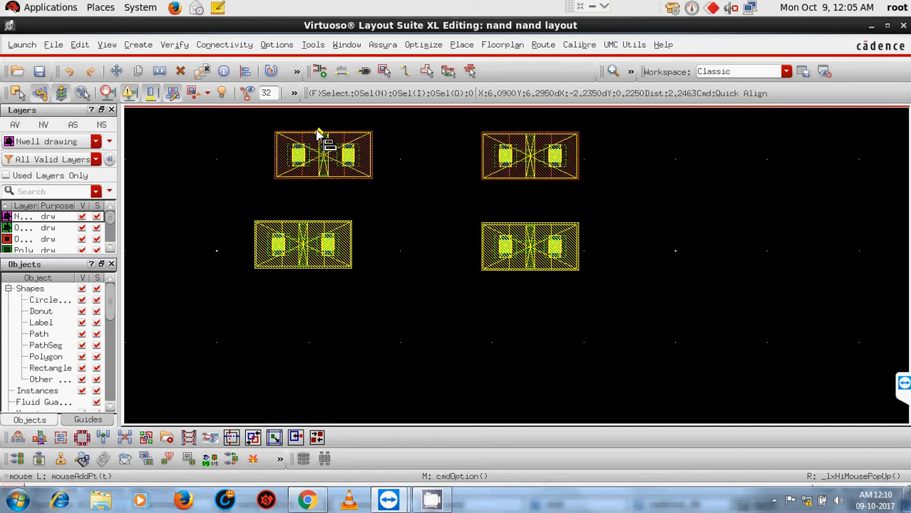
scroll(318, 134, "up", 1)
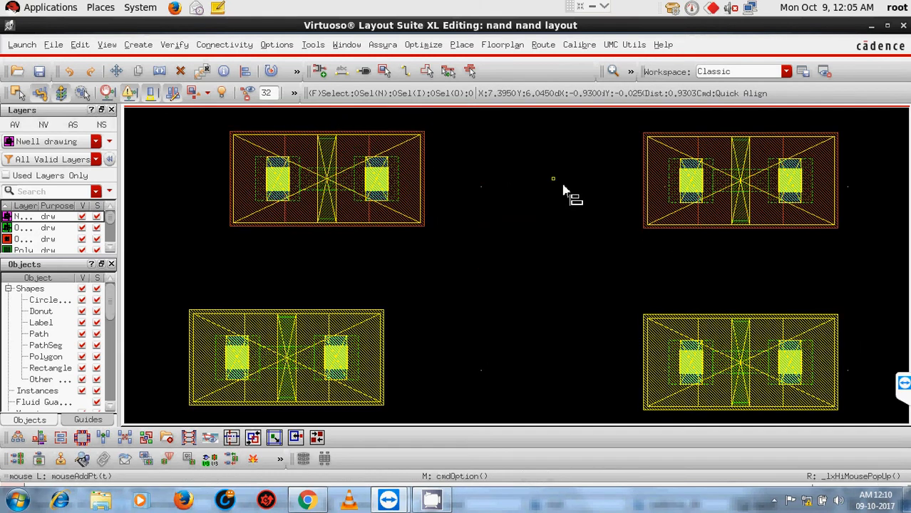
key("Escape")
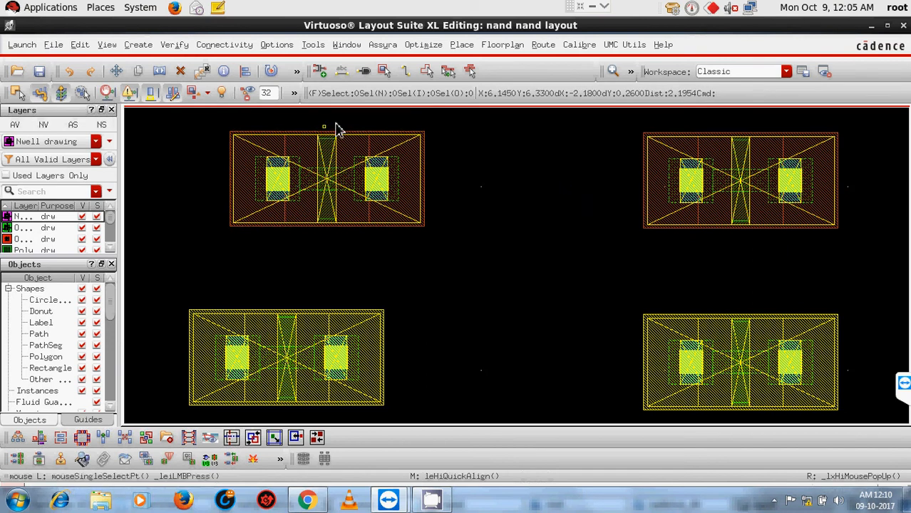
key("a")
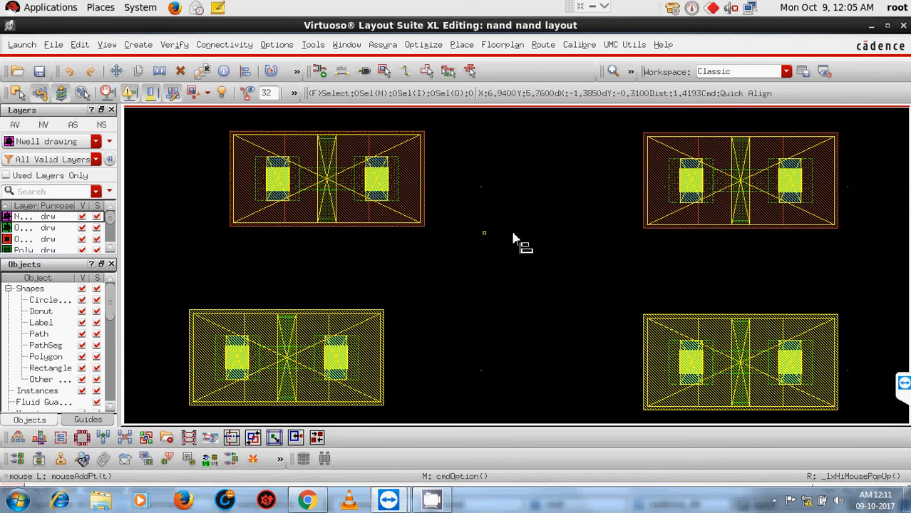
key("Escape")
Quick Align the top edge of the left PMOS with the top edge of the right PMOS
left_click(359, 189)
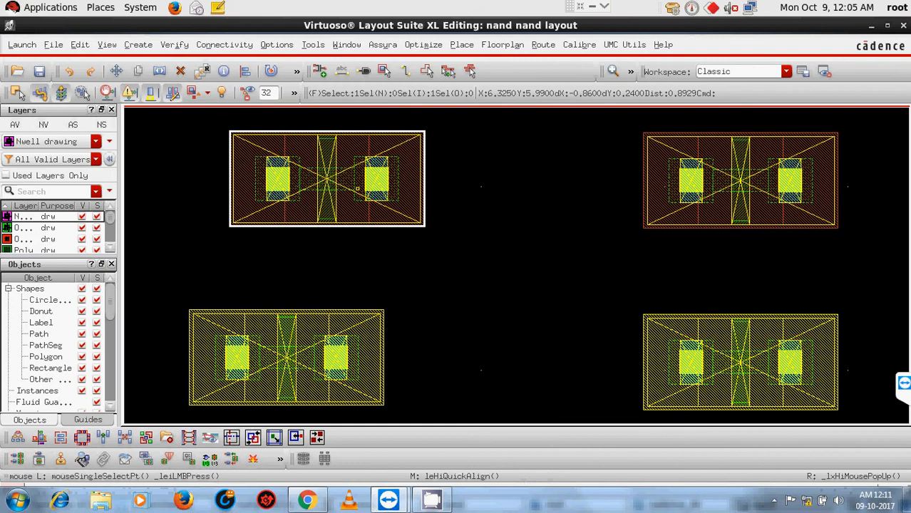
key("a")
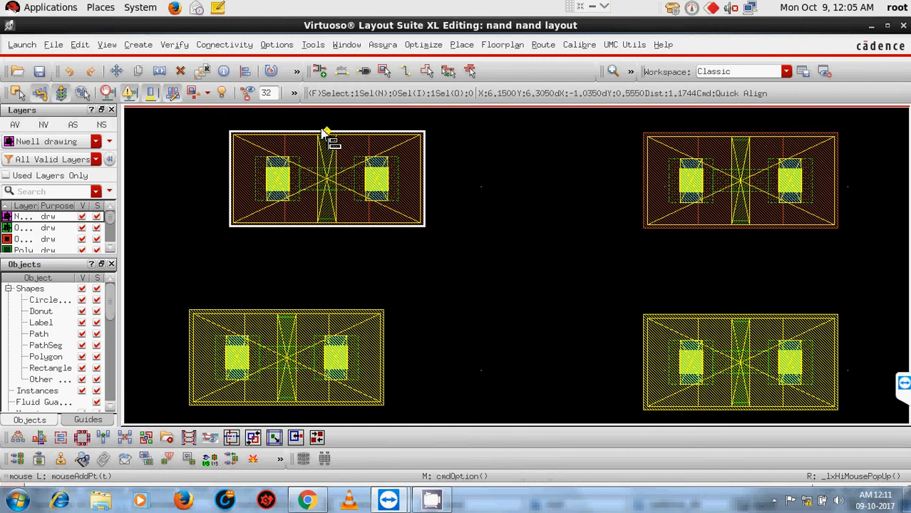
scroll(324, 132, "up", 2, "ctrl")
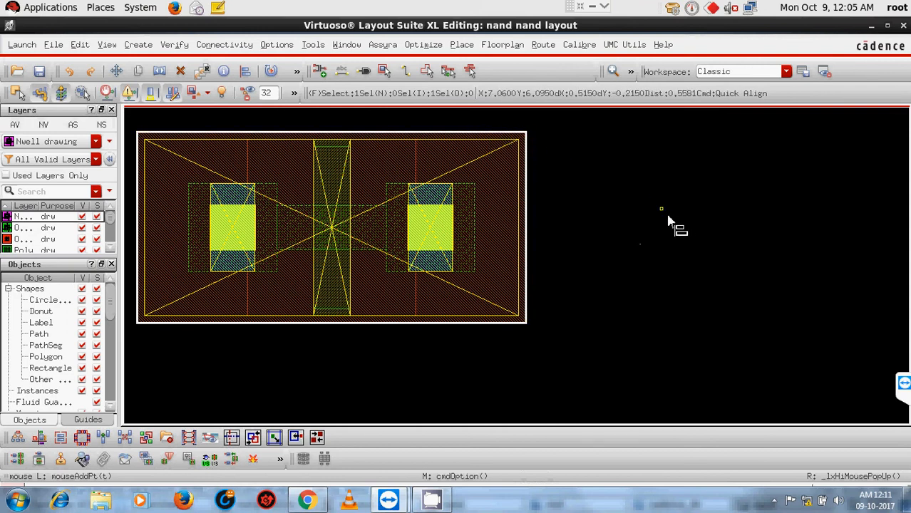
scroll(677, 223, "up", 2, "ctrl")
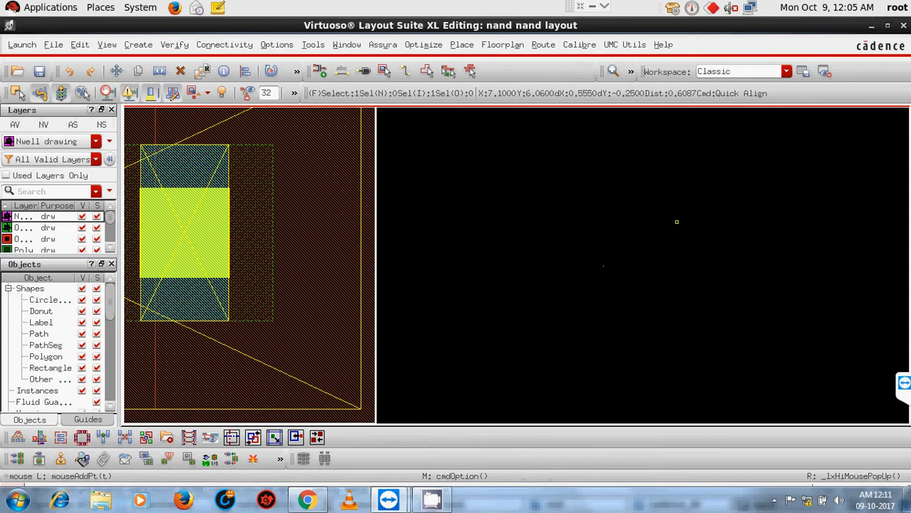
key("f")
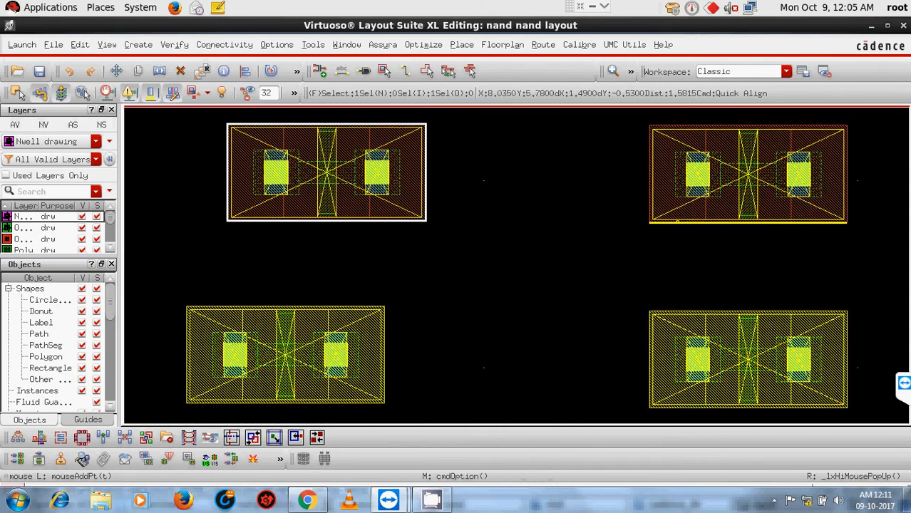
left_click(720, 127)
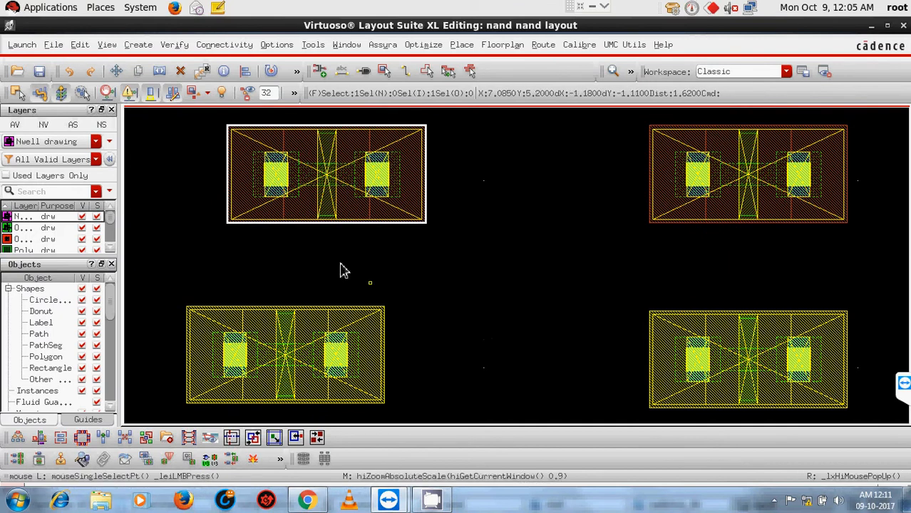
key("a")
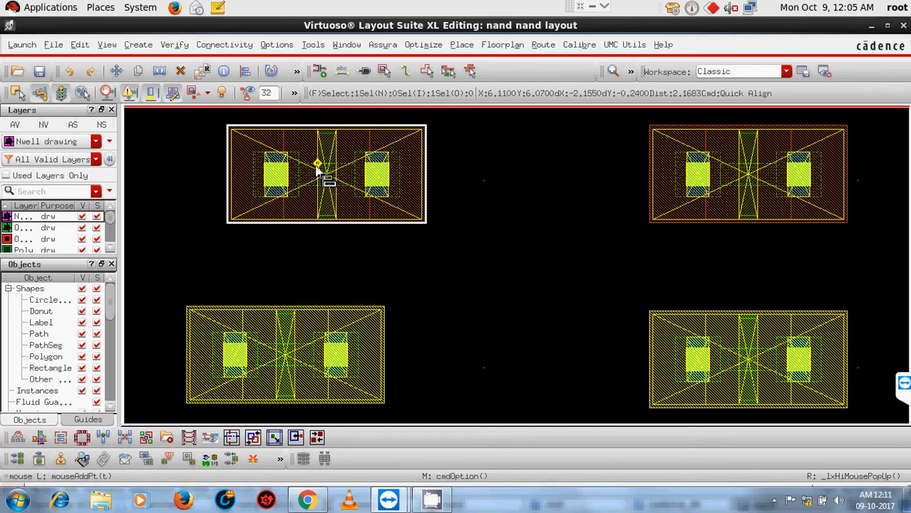
scroll(318, 171, "down", 3, "ctrl")
scroll(317, 172, "up", 1, "ctrl")
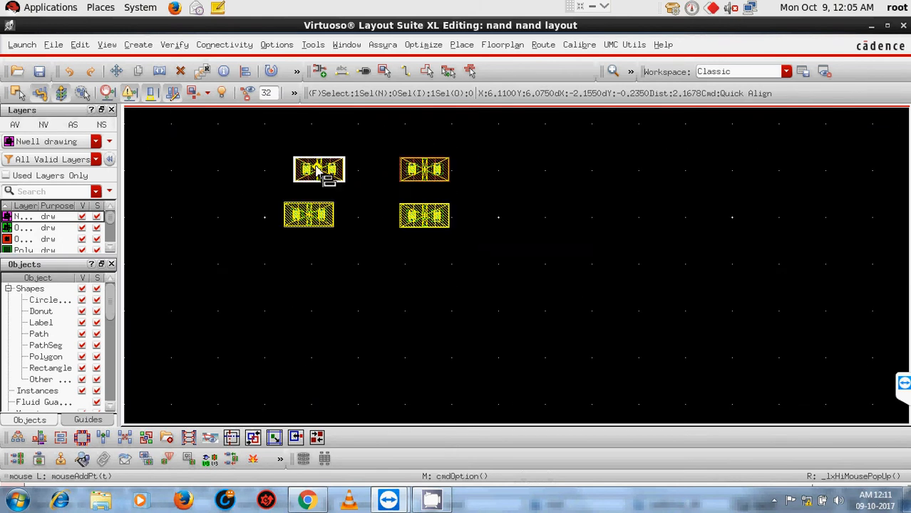
scroll(318, 171, "down", 3, "ctrl")
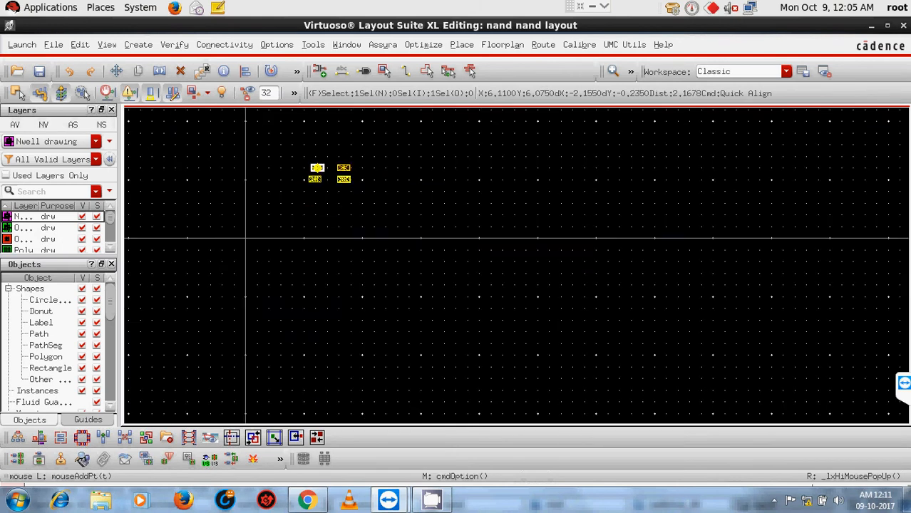
scroll(318, 171, "up", 3, "ctrl")
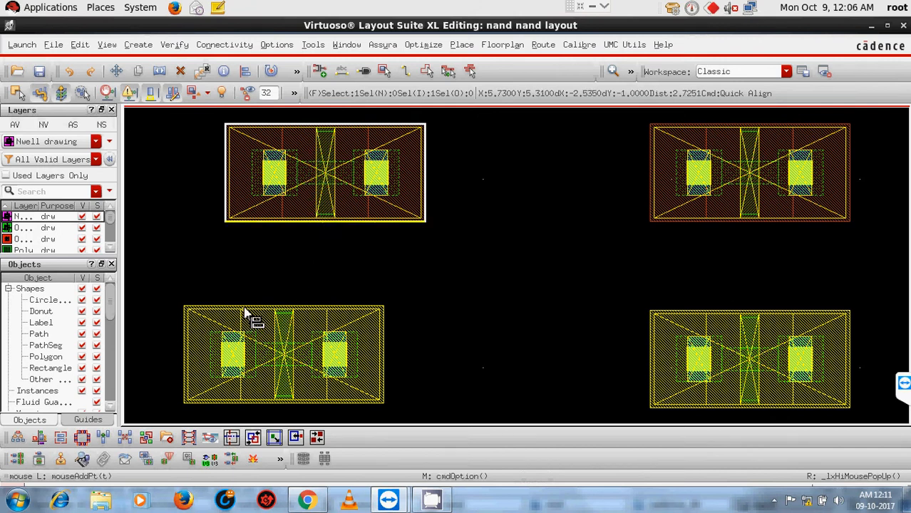
key("Escape")
left_click(778, 500)
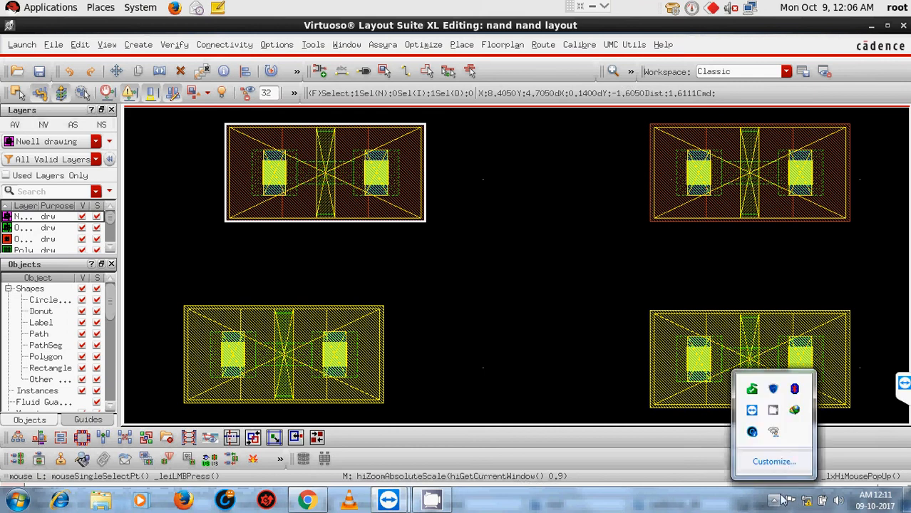
right_click(775, 427)
left_click(806, 374)
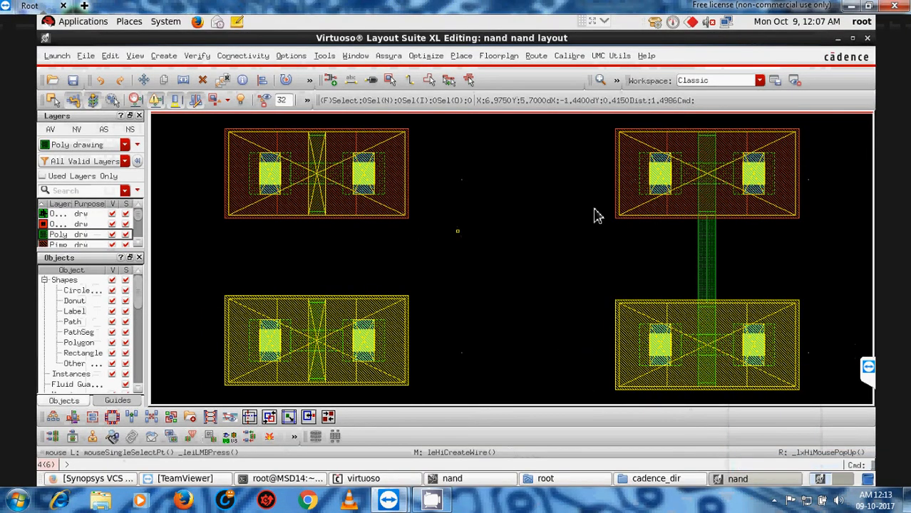
Draw a vertical Poly wire joining the gate of the left PMOS to the gate of the left NMOS, then leave the wire command
left_click(582, 22)
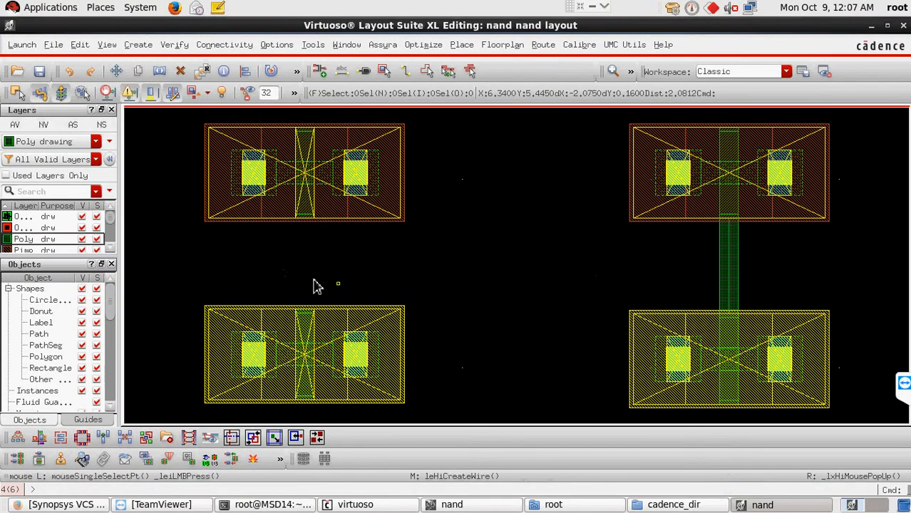
key("p")
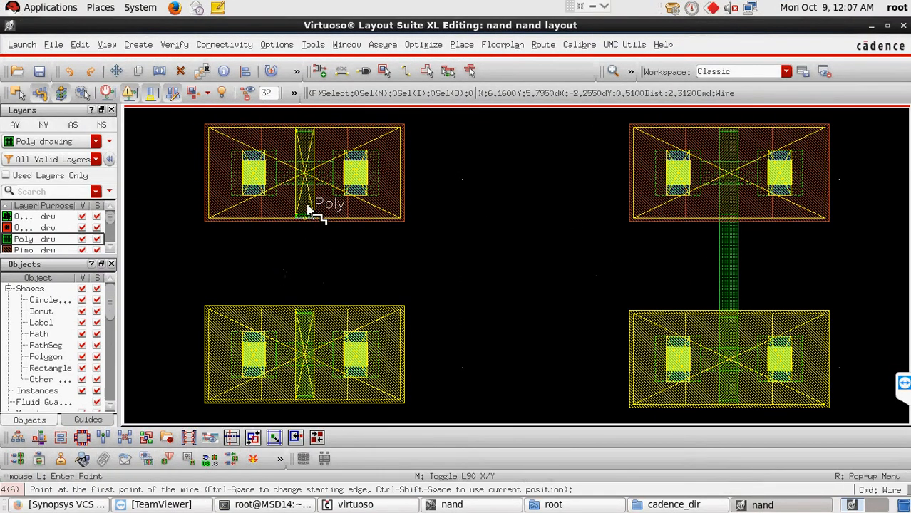
left_click(308, 213)
double_click(306, 313)
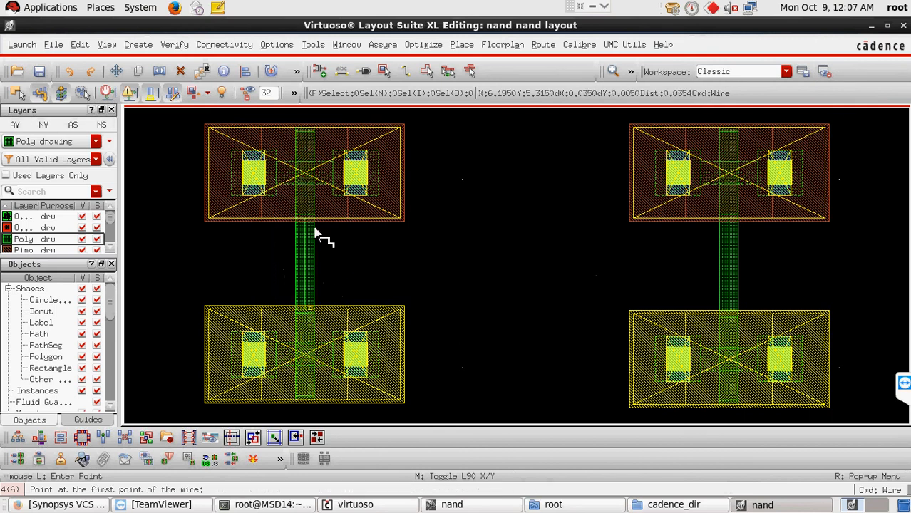
scroll(306, 225, "up", 2, "ctrl")
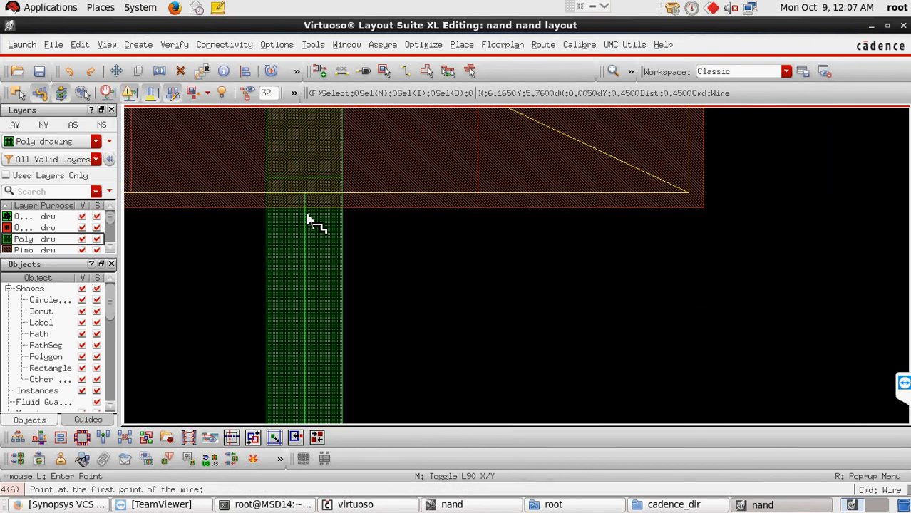
scroll(308, 220, "up", 2, "ctrl")
scroll(308, 220, "up", 1, "ctrl")
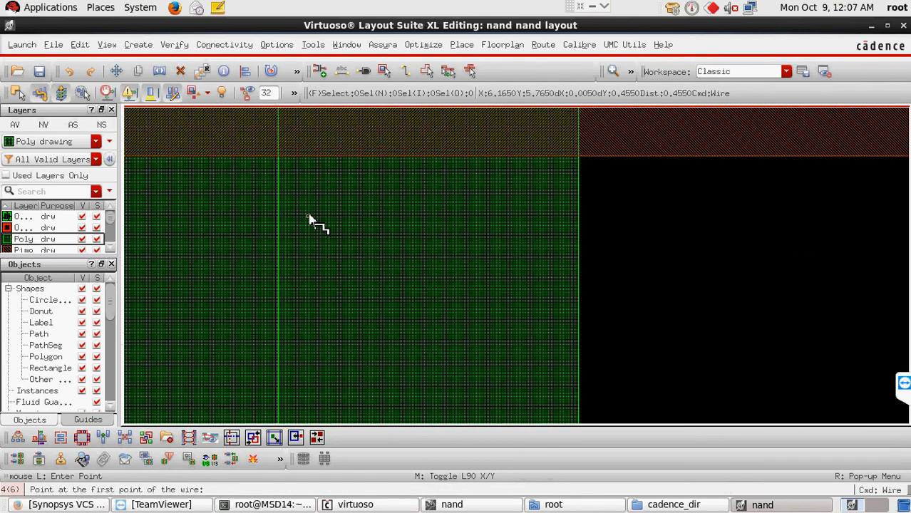
key("f")
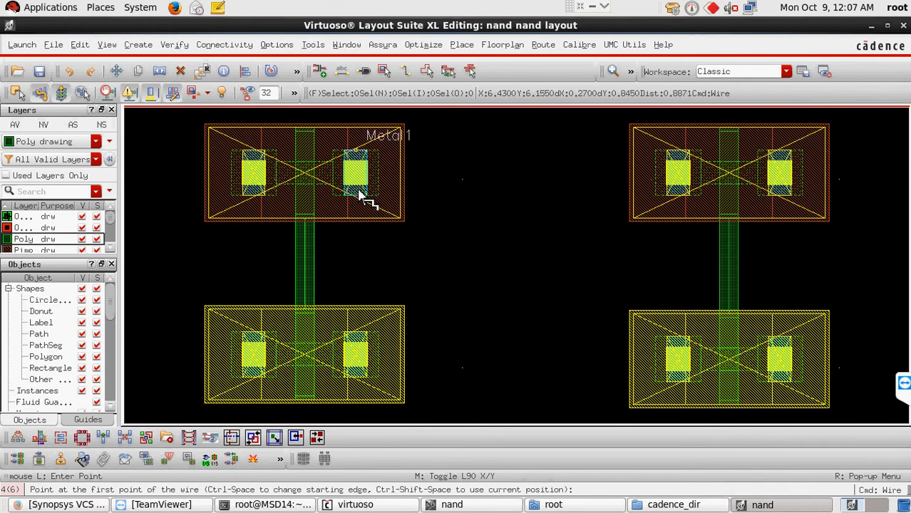
left_click(362, 393)
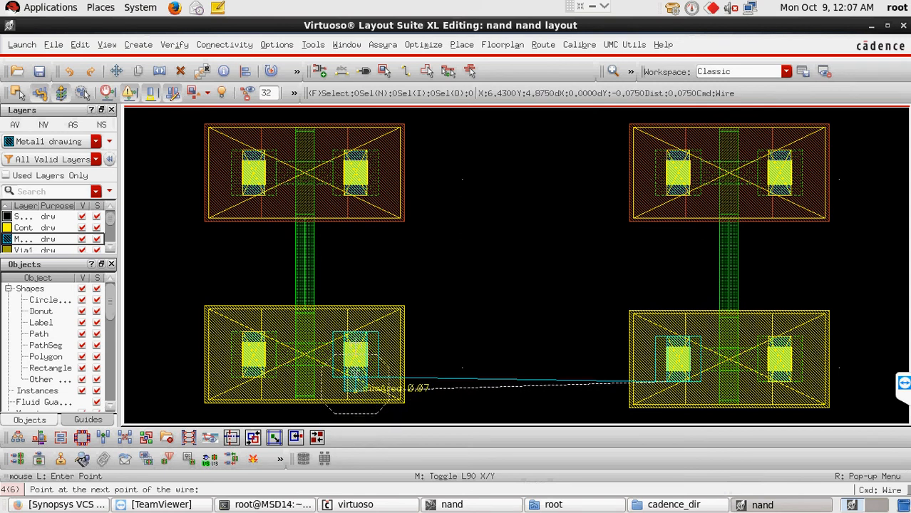
key("Escape")
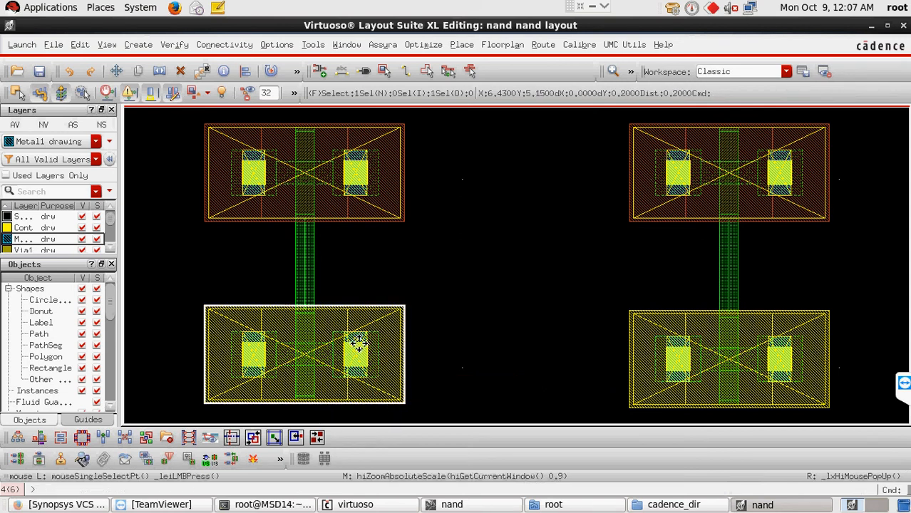
Set the left NMOS instance's Bodytie Type parameter to Detached, keeping Left Tap enabled, and accept the properties
right_click(356, 346)
left_click(393, 331)
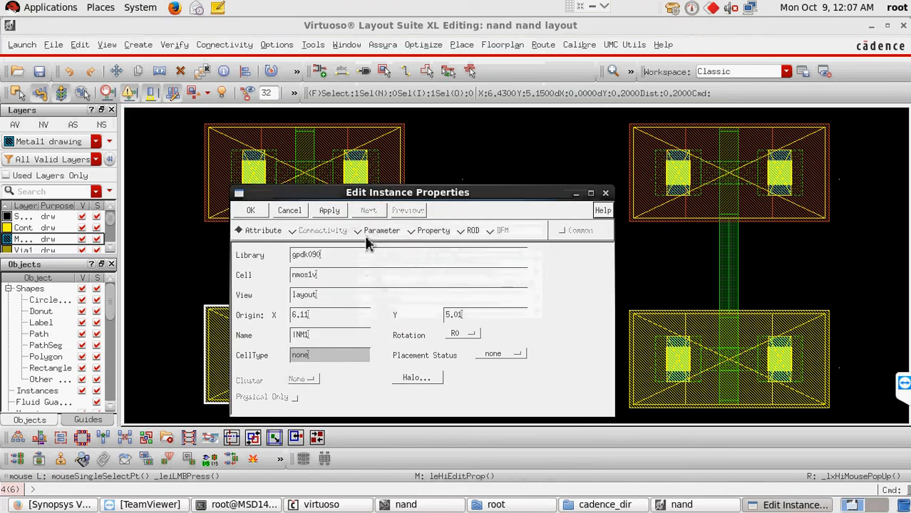
left_click_drag(548, 199, 563, 154)
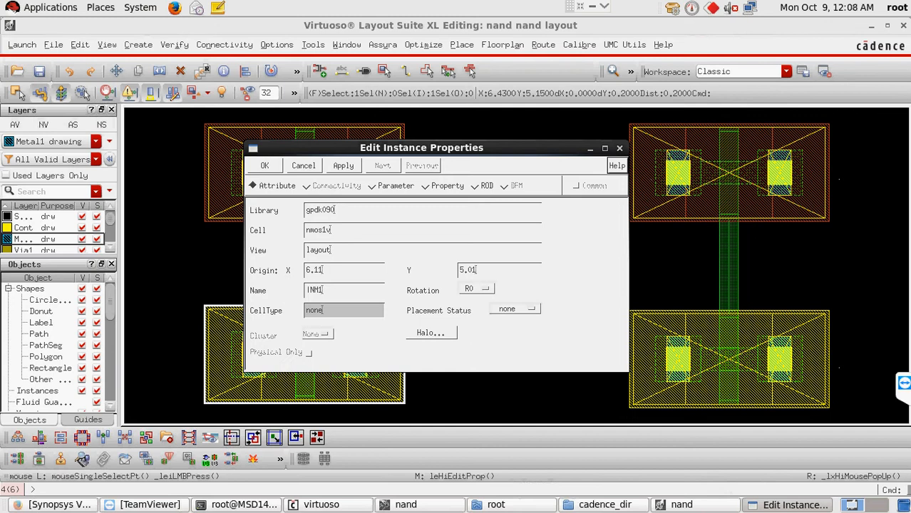
left_click(379, 189)
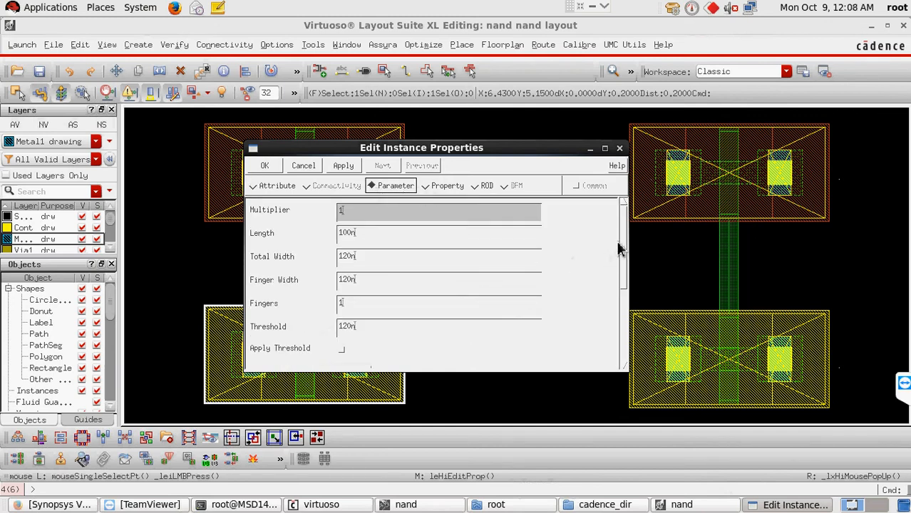
left_click_drag(623, 246, 625, 350)
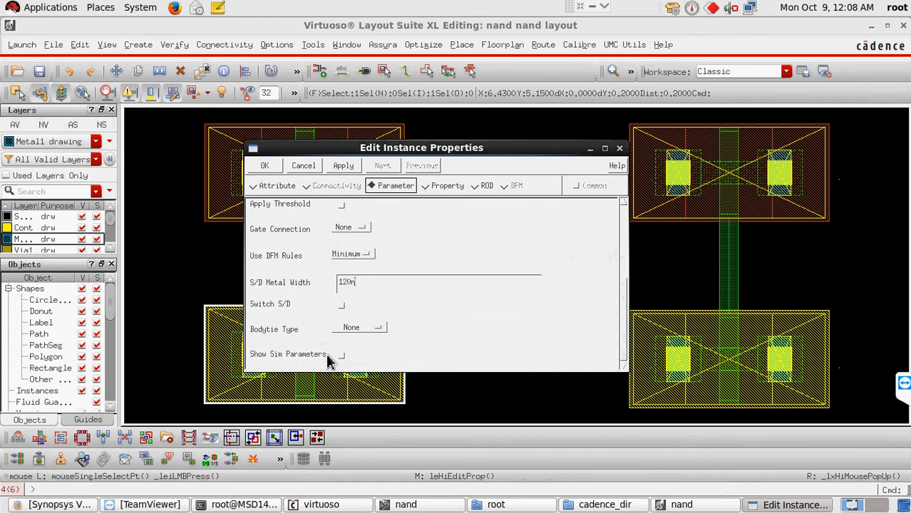
left_click(355, 329)
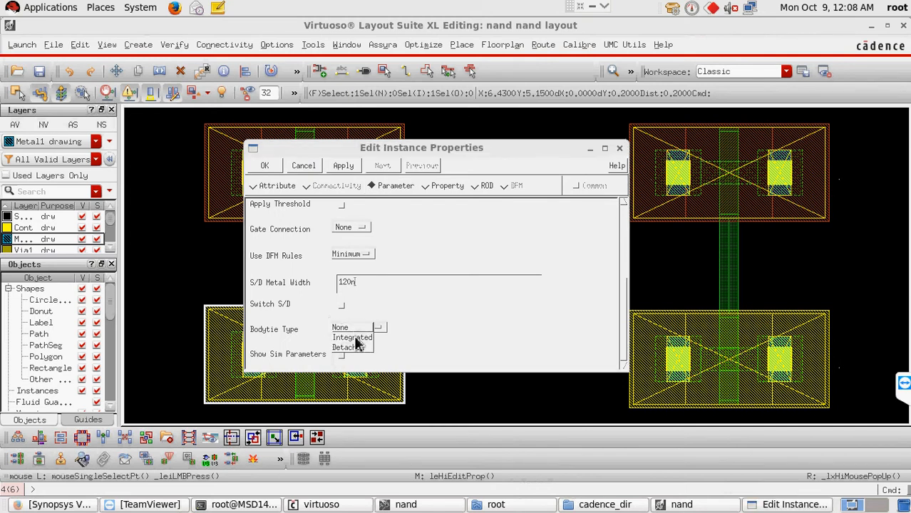
left_click(352, 338)
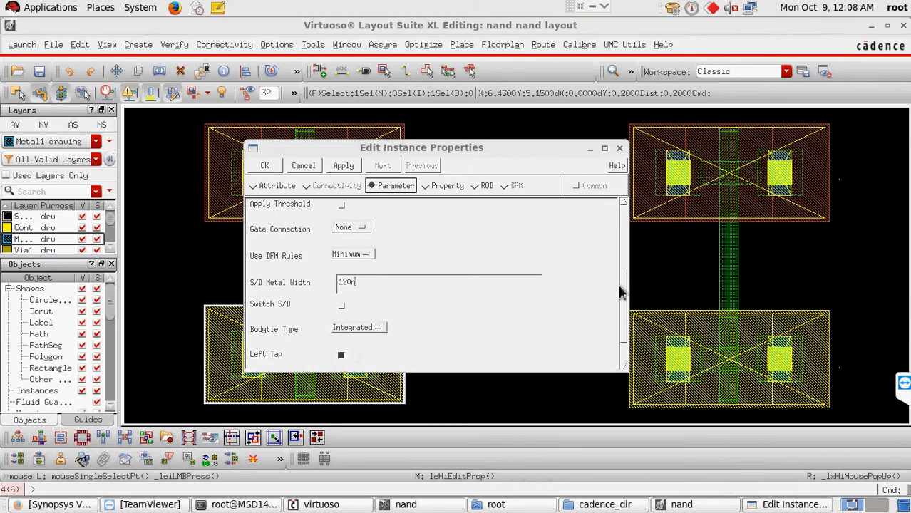
scroll(625, 299, "down", 2)
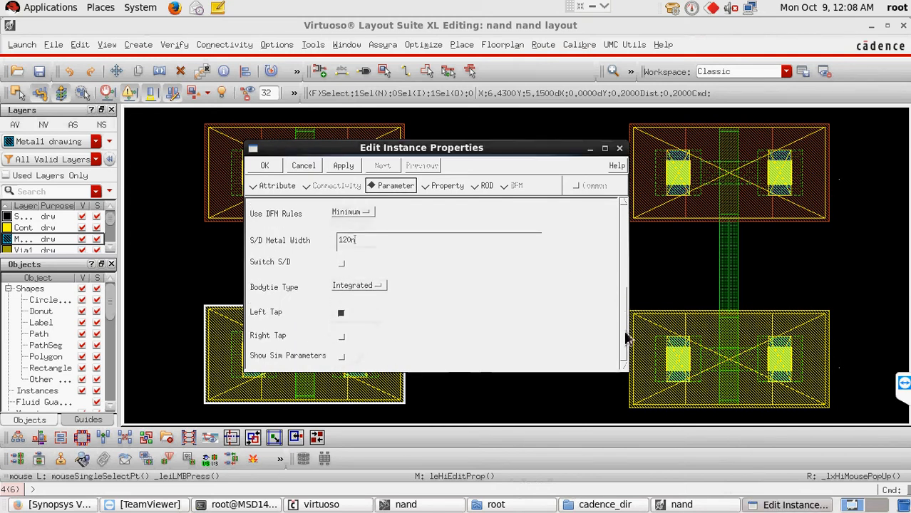
left_click(384, 287)
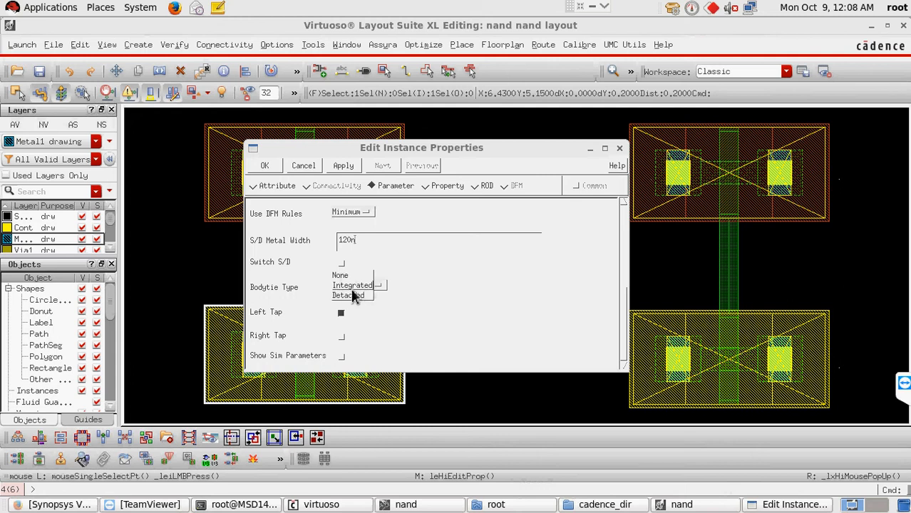
left_click(349, 295)
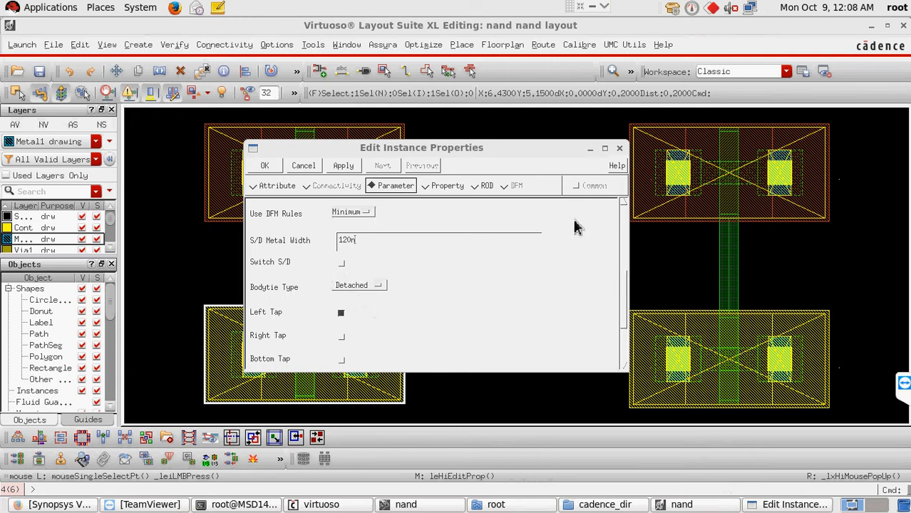
left_click_drag(520, 151, 547, 120)
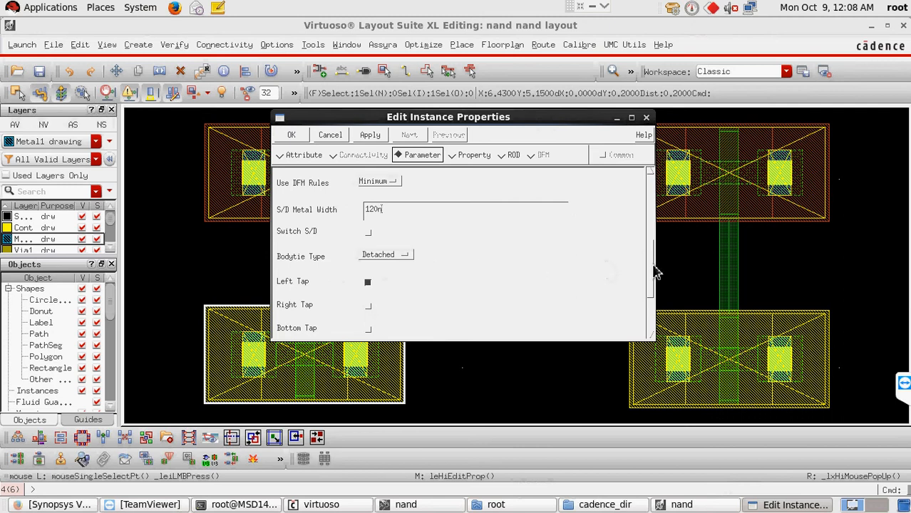
mouse_move(656, 272)
left_mouse_down()
mouse_move(655, 303)
mouse_move(650, 286)
left_mouse_up()
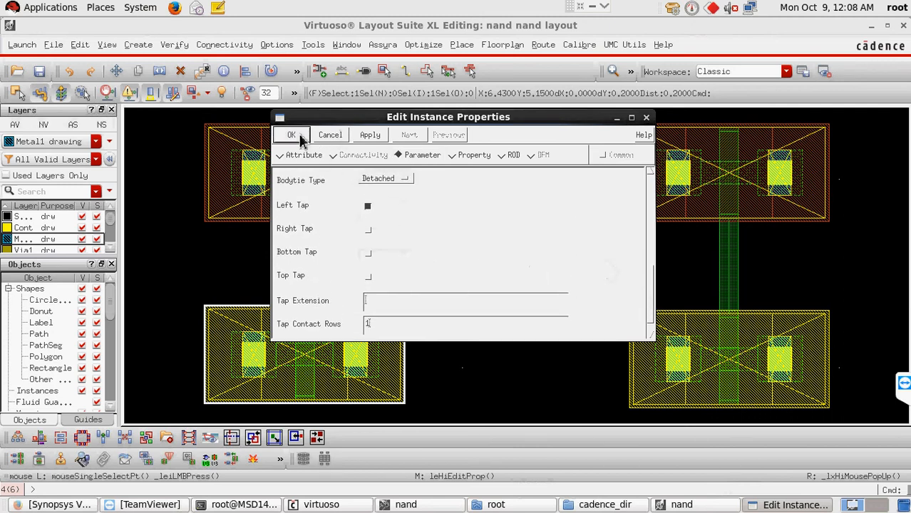
left_click(292, 136)
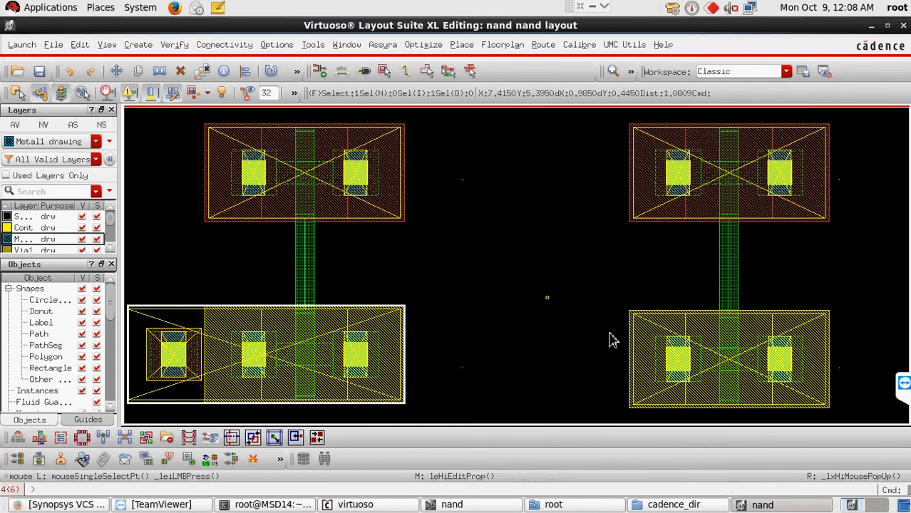
Enable Right Tap in place of Left Tap for the left NMOS's detached body tie and apply it
right_click(355, 353)
left_click(385, 340)
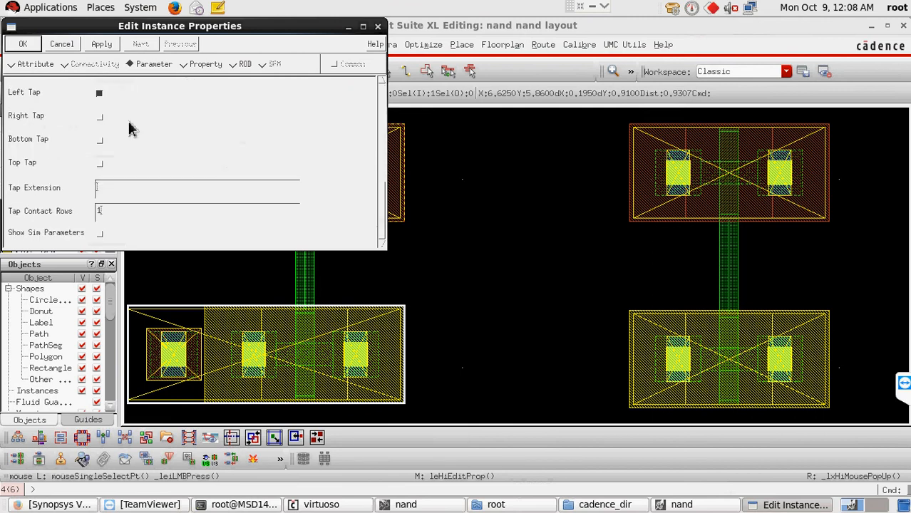
left_click(100, 118)
left_click(100, 45)
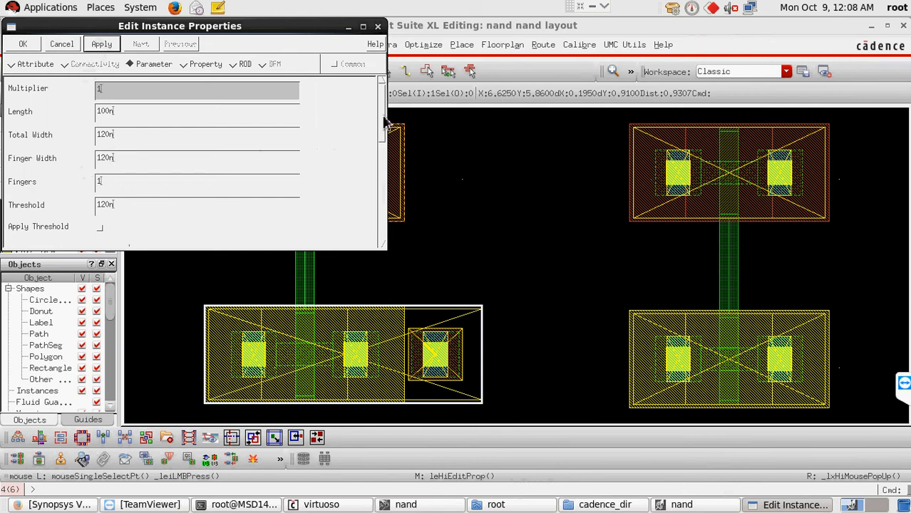
Switch the left NMOS's body tie back to Left Tap and accept the instance properties
left_click_drag(382, 119, 377, 210)
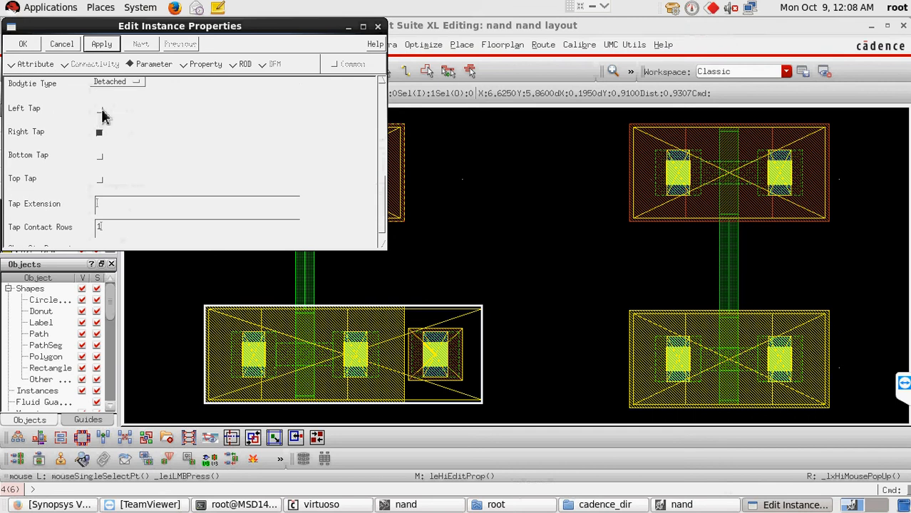
left_click(100, 133)
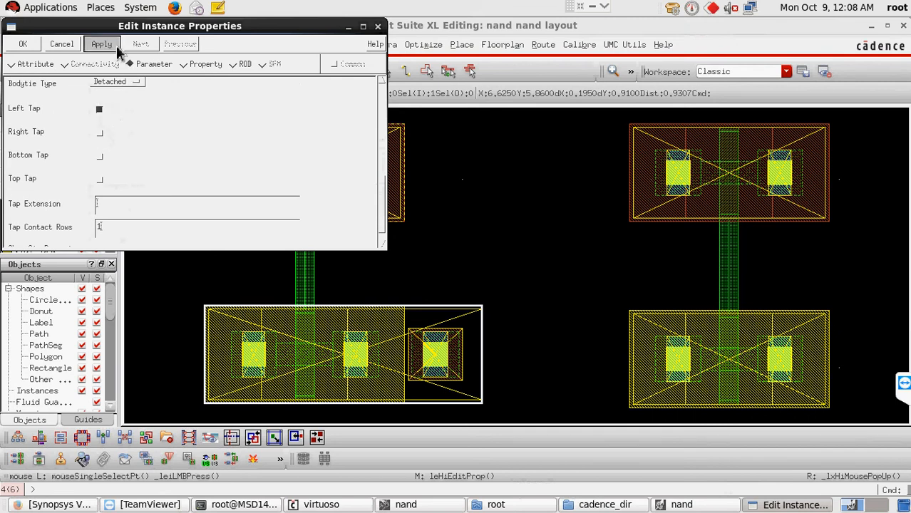
left_click(101, 44)
left_click(23, 45)
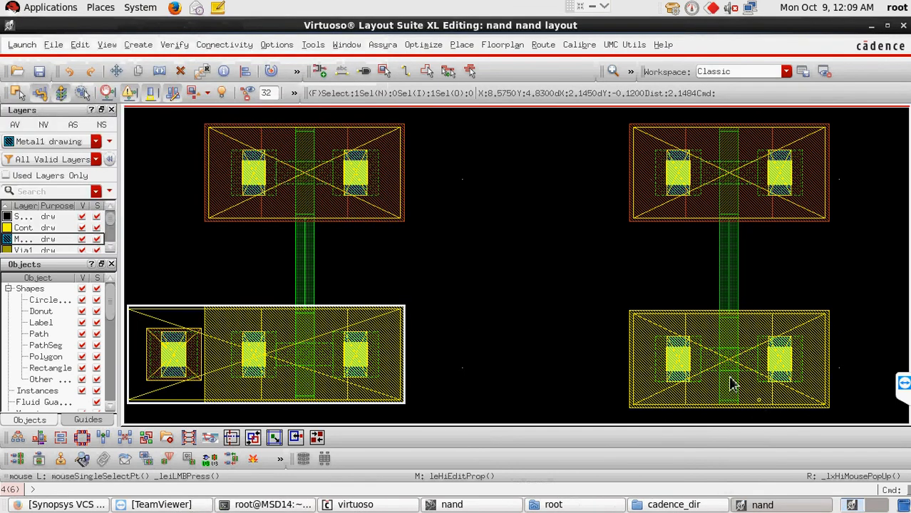
Set the right NMOS's Bodytie Type to Detached with Right Tap enabled in place of Left Tap, and apply the properties
left_click(730, 379)
right_click(730, 379)
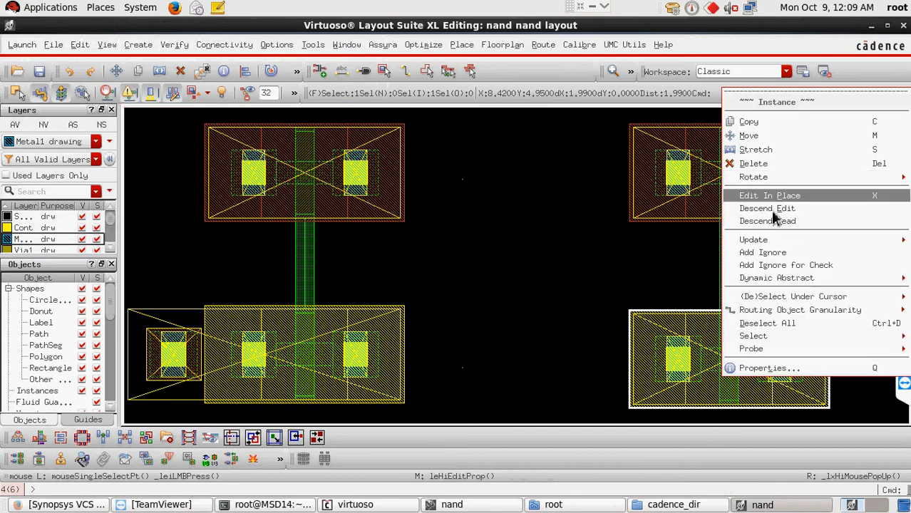
mouse_move(770, 245)
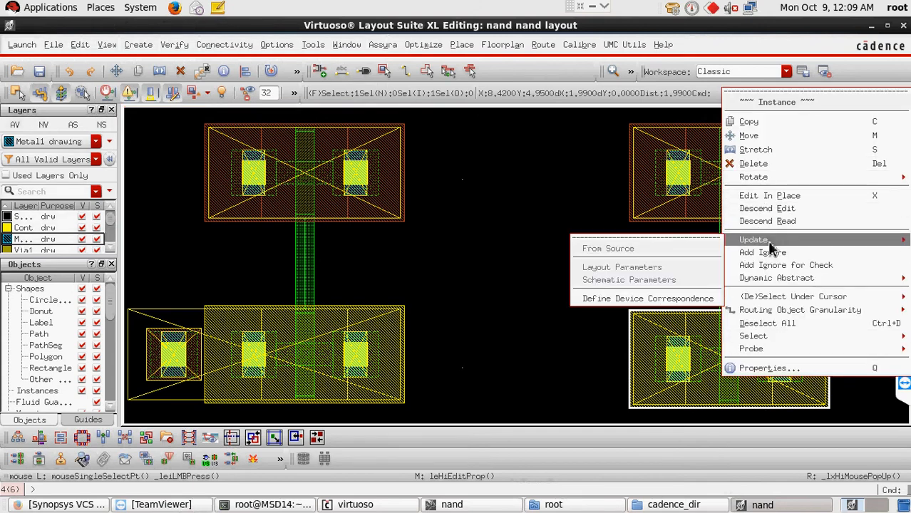
left_click(769, 368)
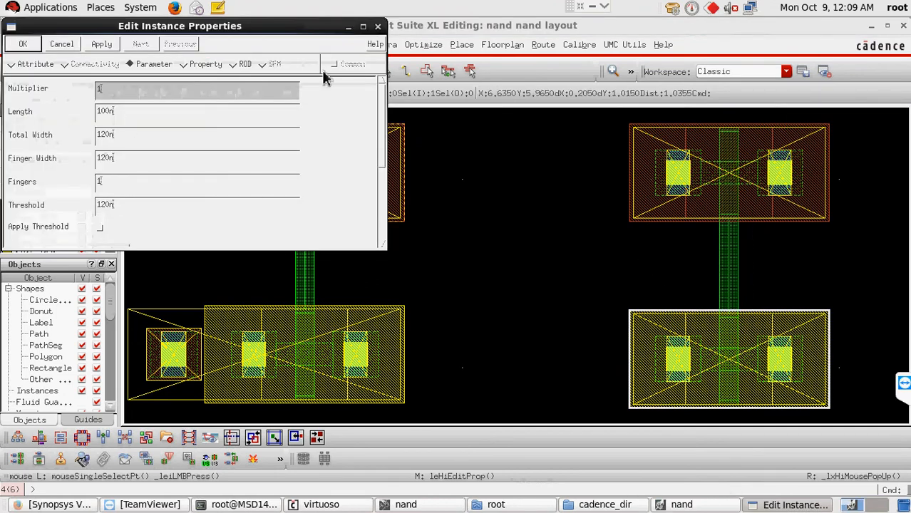
left_click_drag(383, 110, 386, 214)
left_click(126, 207)
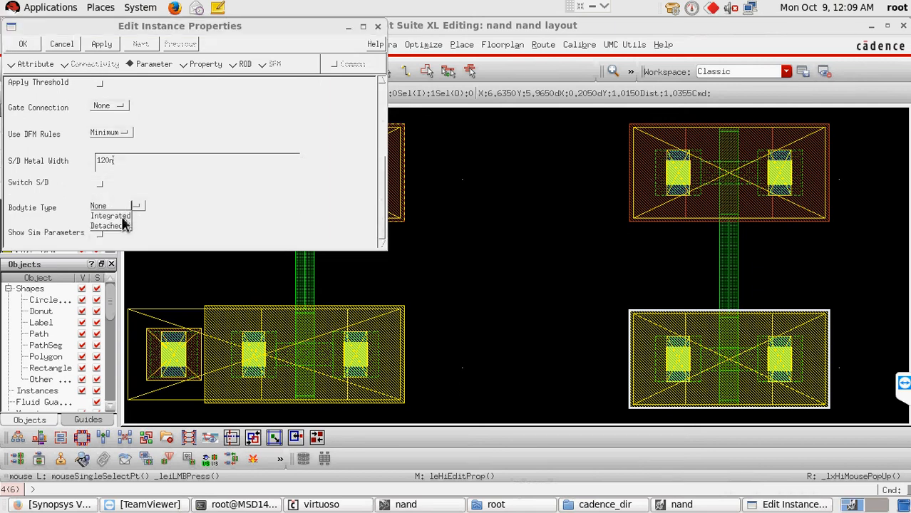
left_click(110, 226)
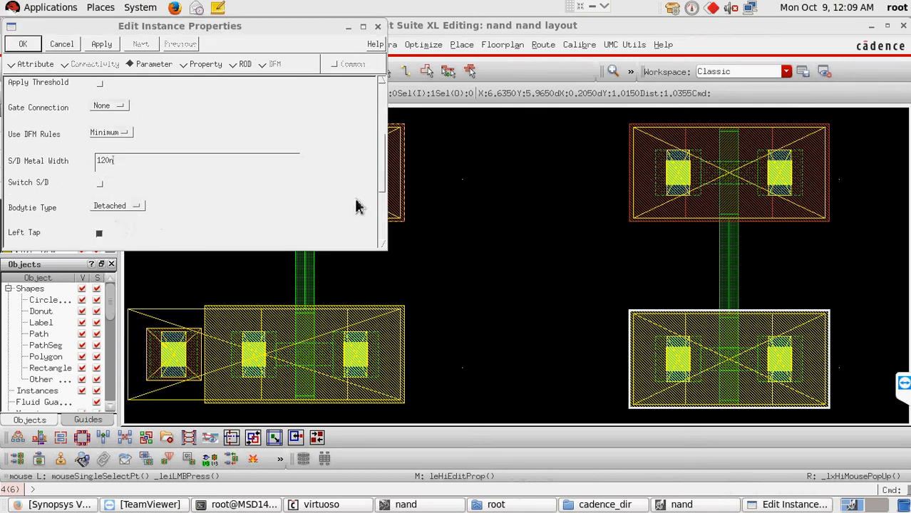
left_click_drag(381, 185, 383, 236)
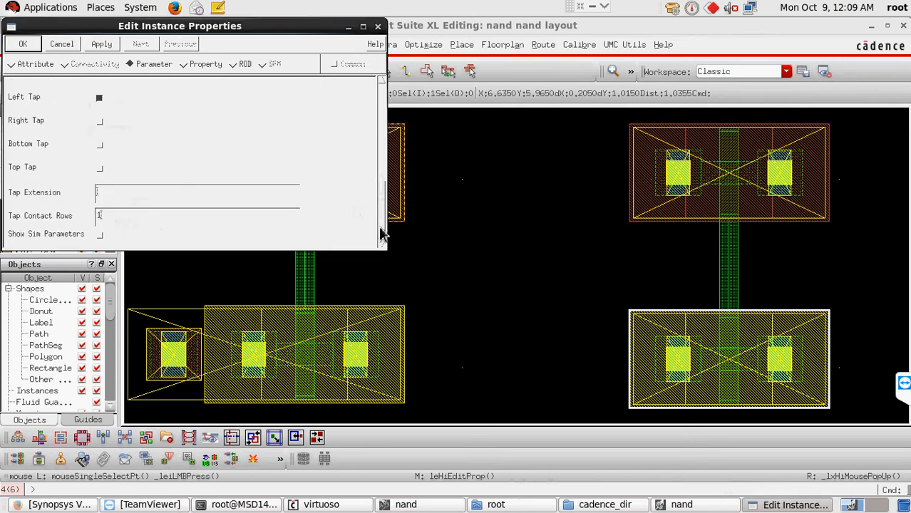
left_click(101, 101)
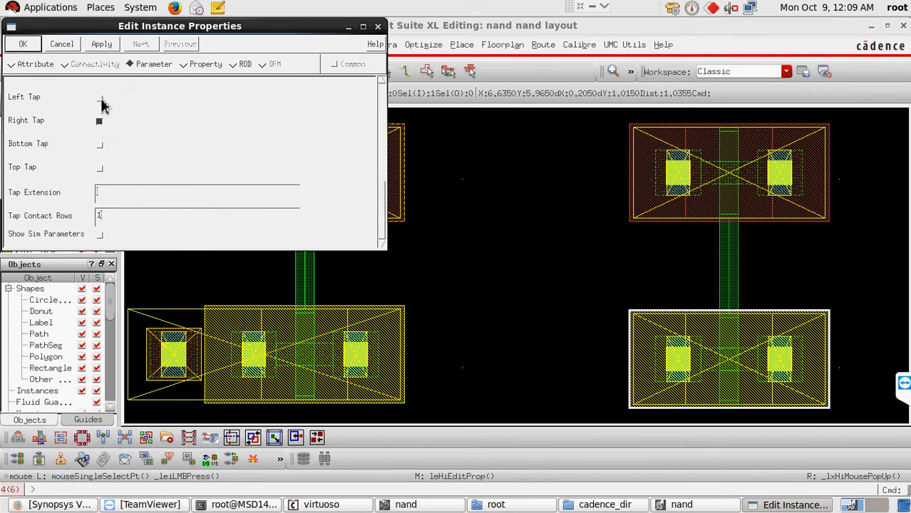
left_click(103, 47)
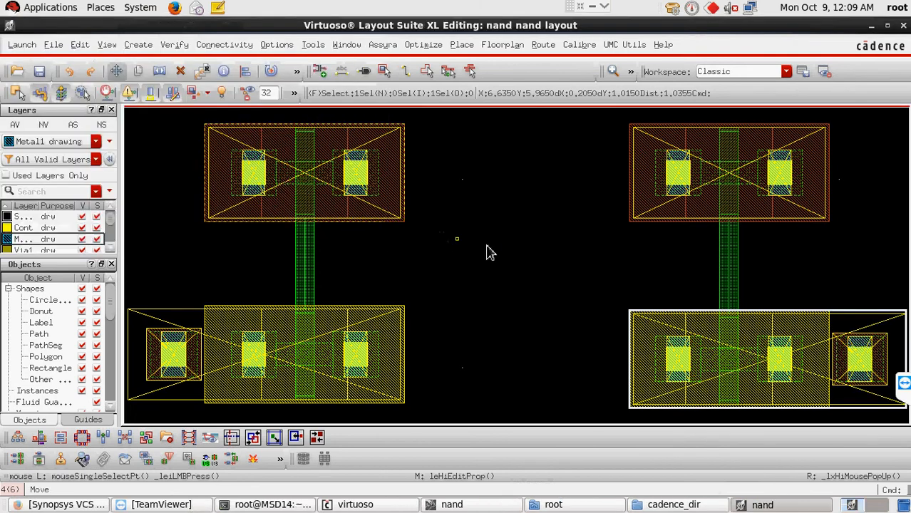
left_click(525, 259)
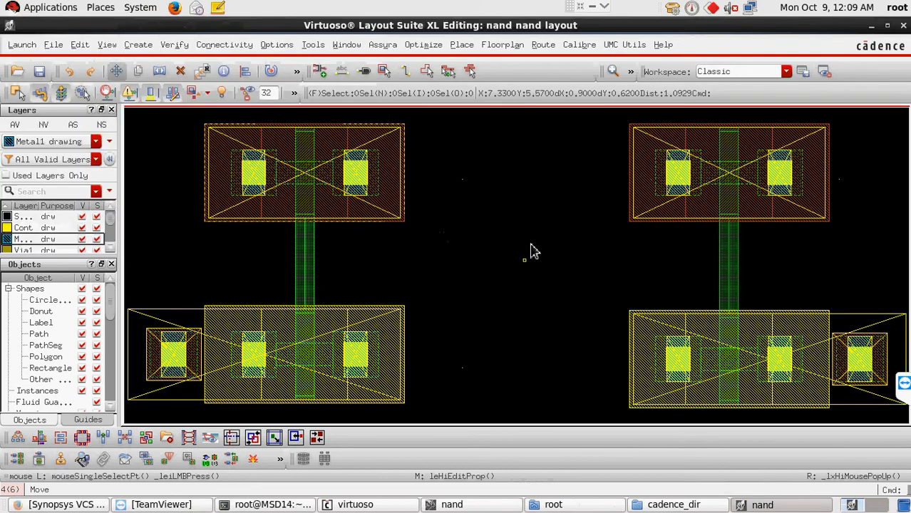
Give the right PMOS a Detached body tie with Right Tap enabled in place of Left Tap, and accept the properties
left_click(663, 175)
right_click(666, 178)
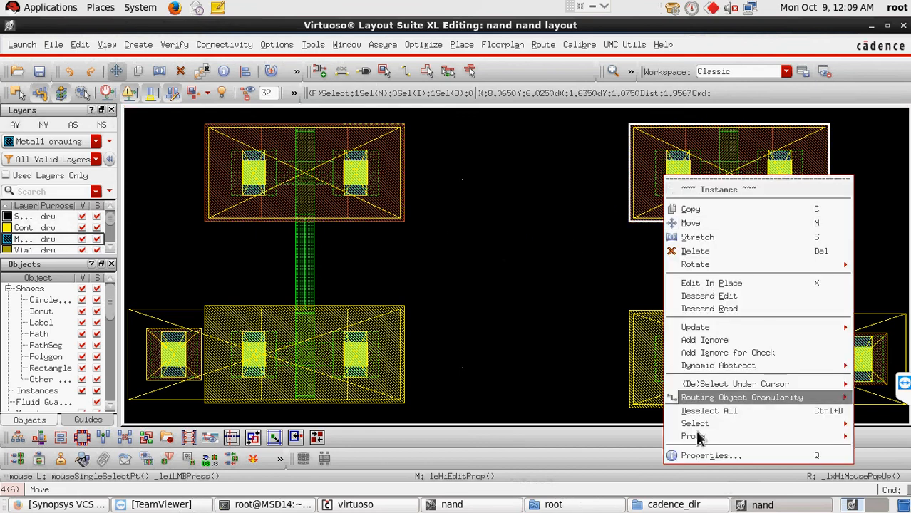
left_click(699, 454)
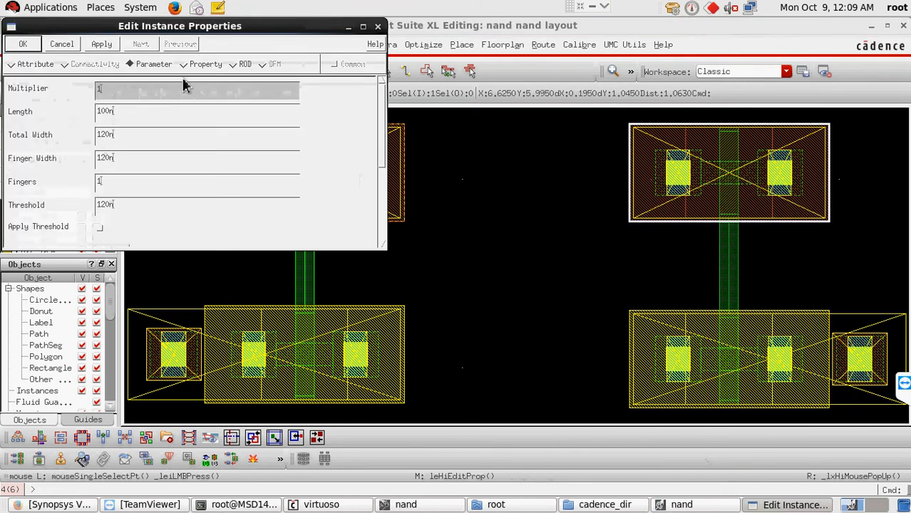
left_click_drag(383, 117, 382, 236)
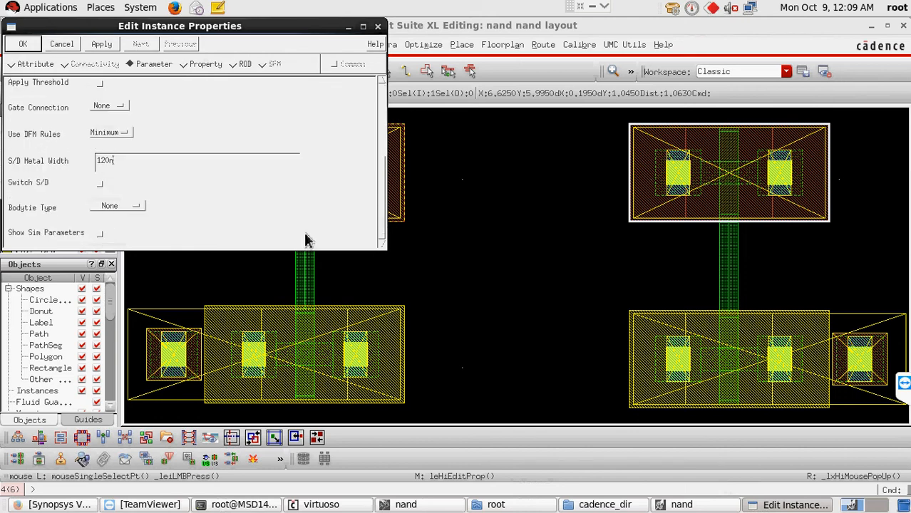
left_click(115, 214)
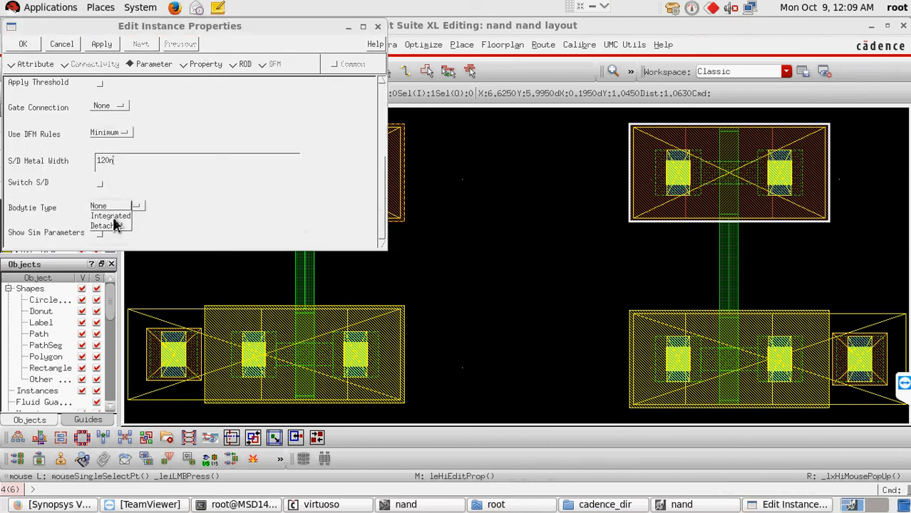
left_click(108, 227)
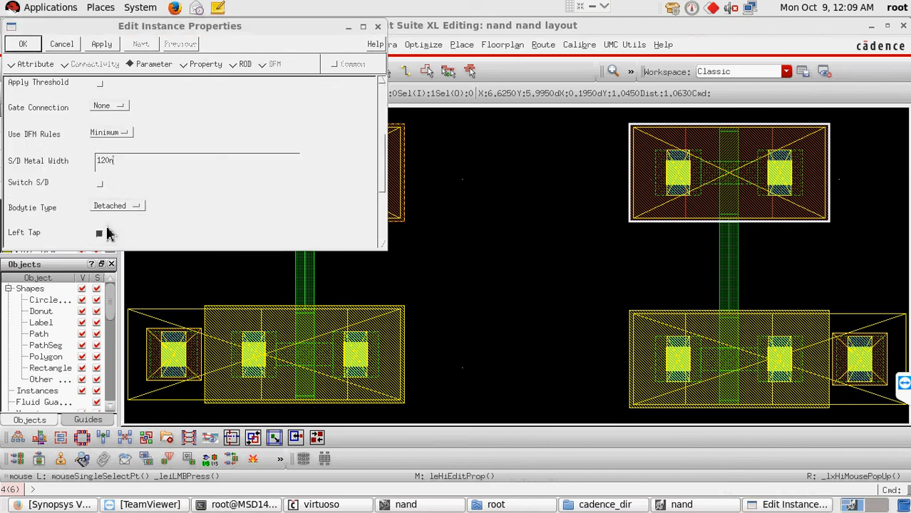
left_click_drag(385, 187, 384, 220)
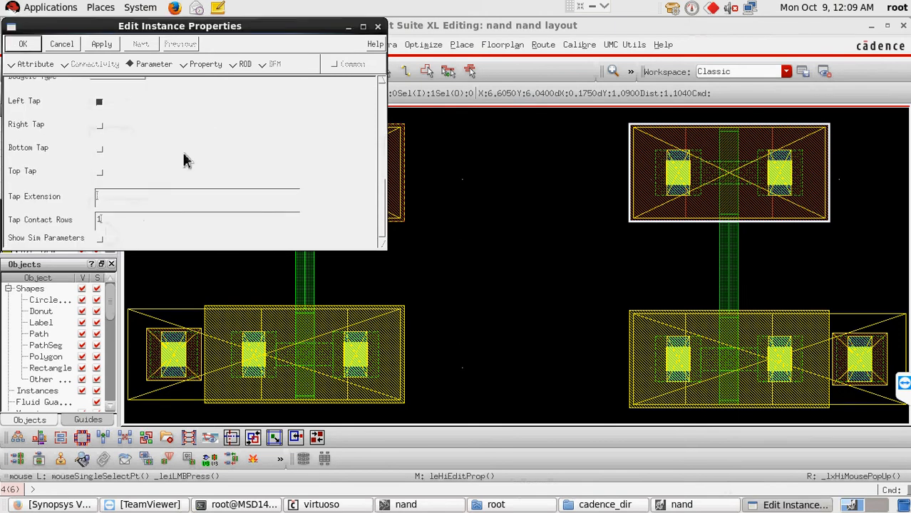
left_click(100, 101)
left_click(101, 44)
left_click(23, 44)
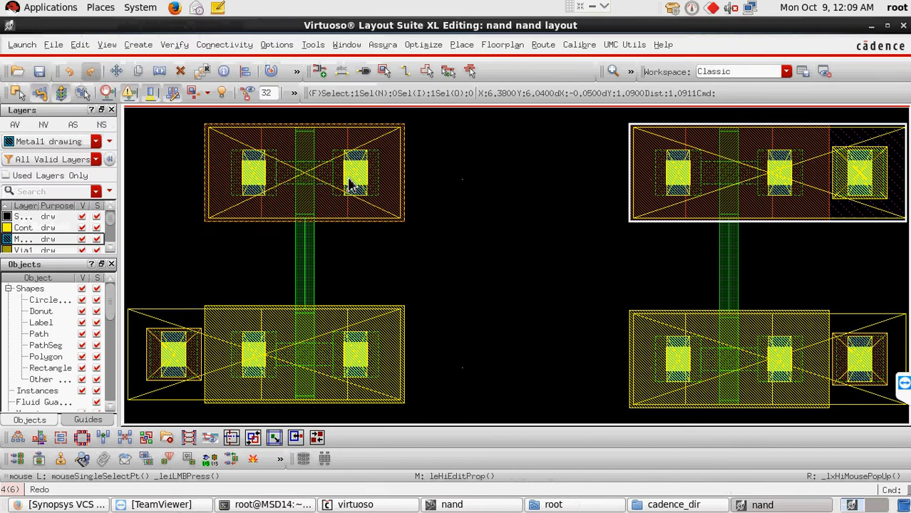
Set the left PMOS's Bodytie Type to Integrated with Right Tap enabled in place of Left Tap, and accept the properties
left_click(349, 182)
right_click(349, 177)
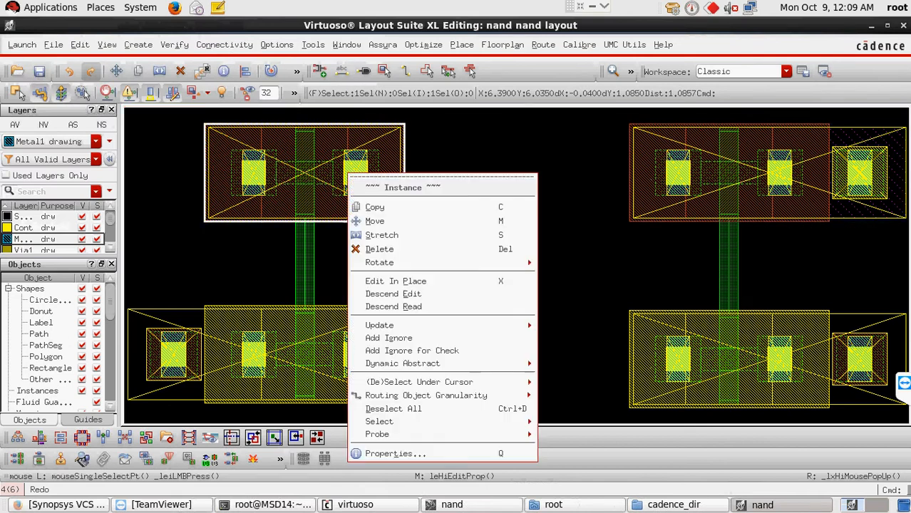
left_click(396, 455)
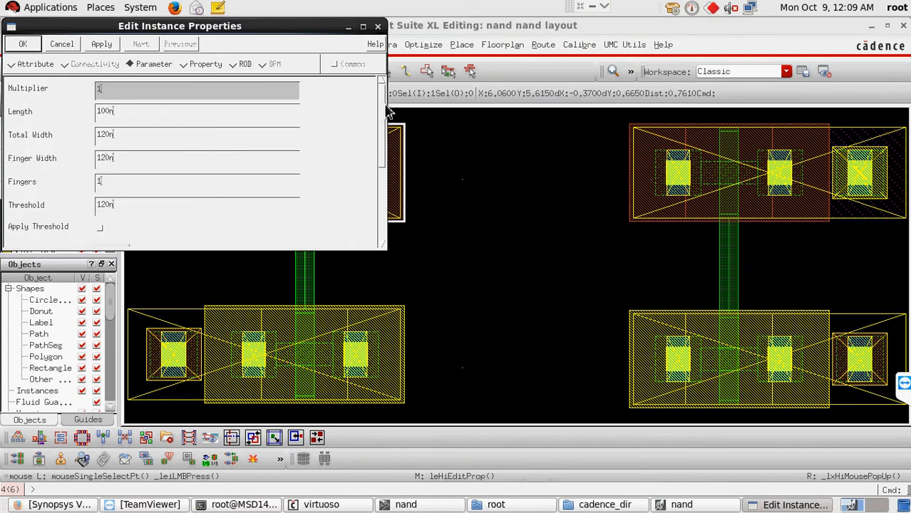
left_click_drag(386, 107, 374, 219)
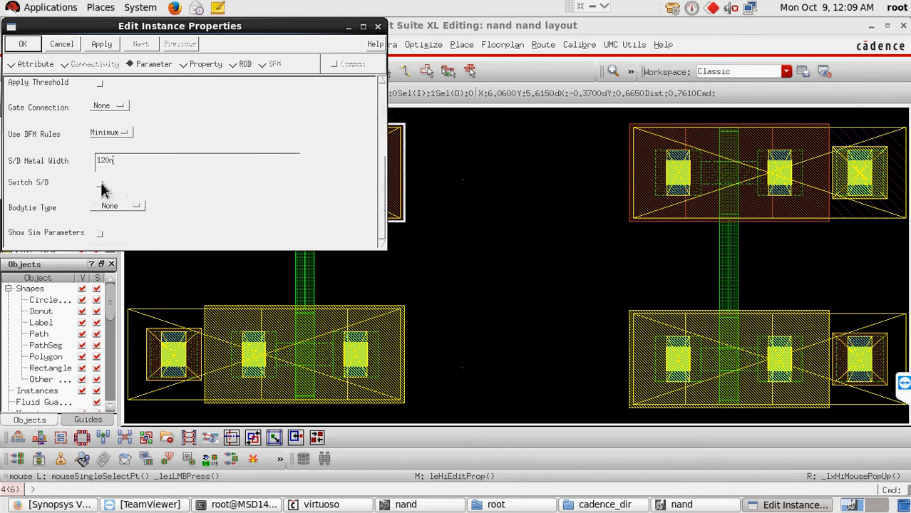
left_click(110, 207)
left_click(113, 219)
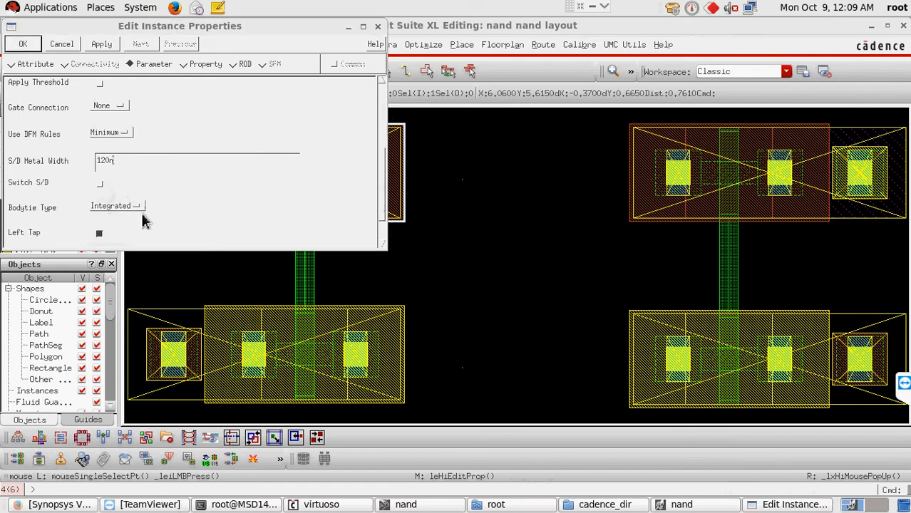
left_click_drag(382, 179, 383, 225)
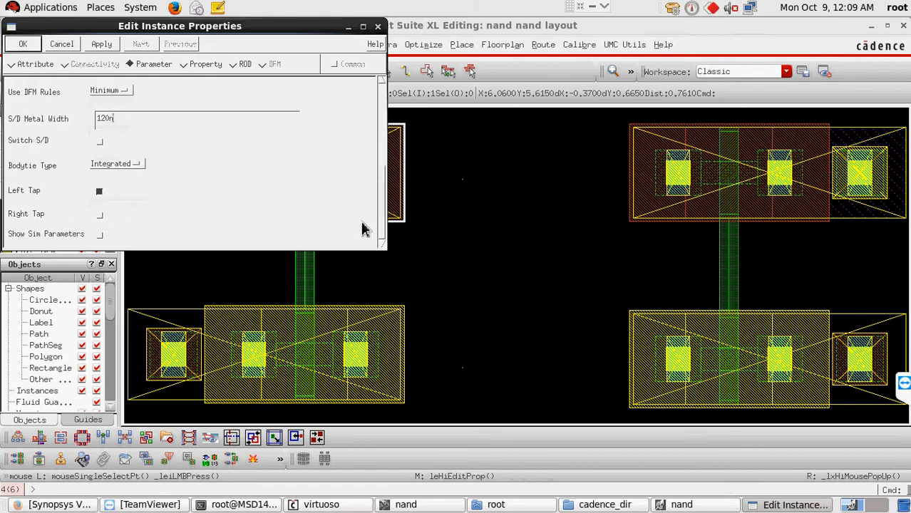
left_click(99, 216)
left_click(102, 44)
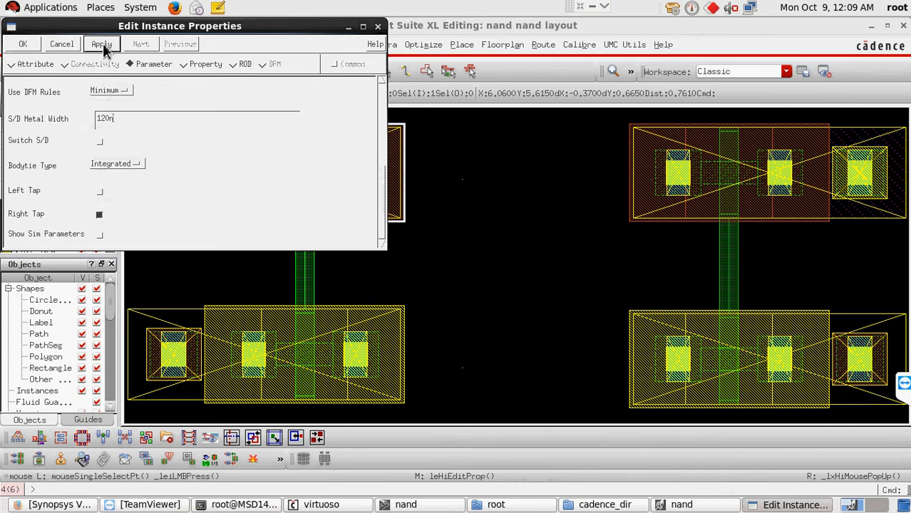
left_click(25, 45)
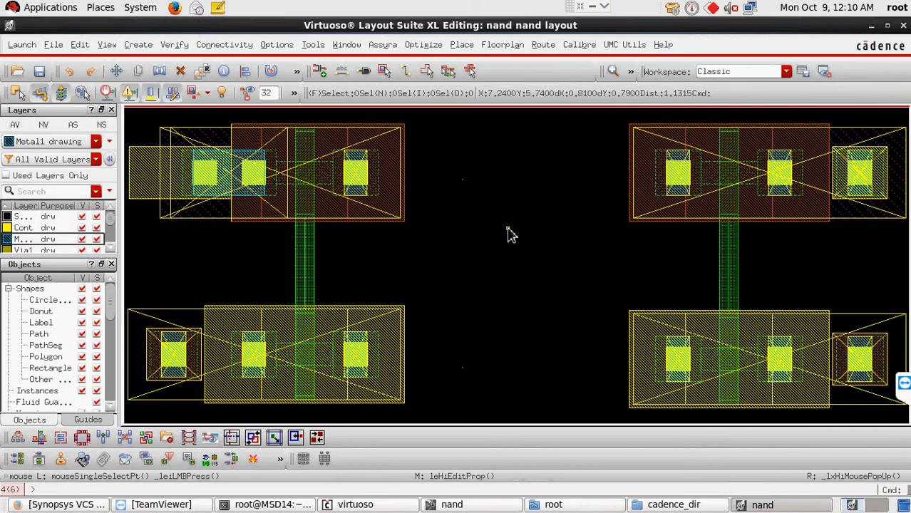
scroll(511, 235, "down", 1, "ctrl")
key("p")
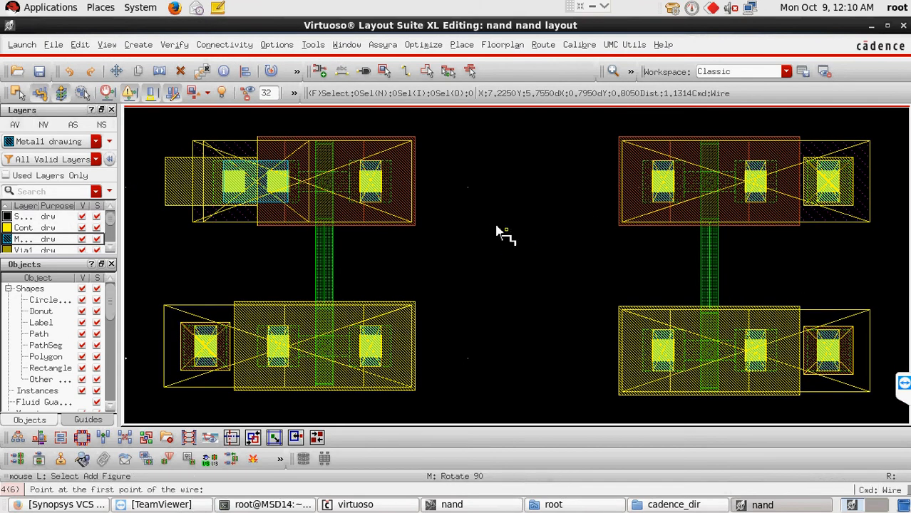
left_click(371, 170)
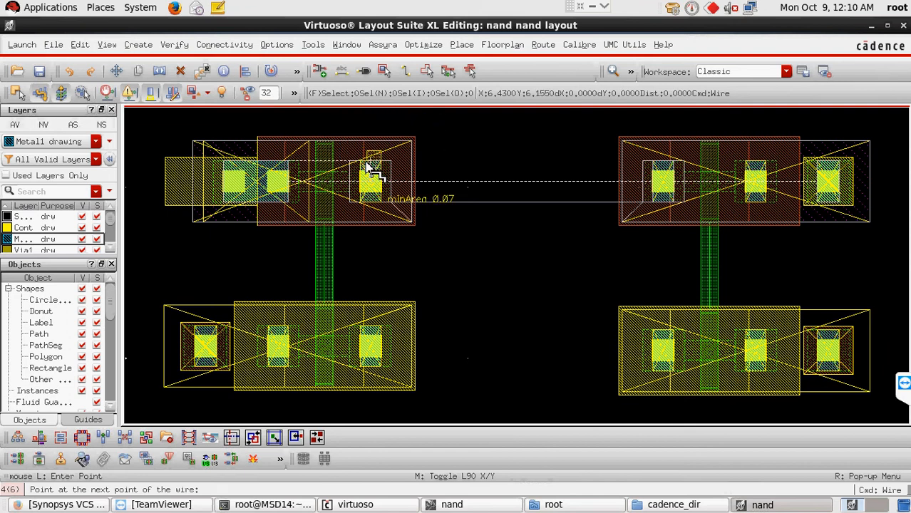
key("Escape")
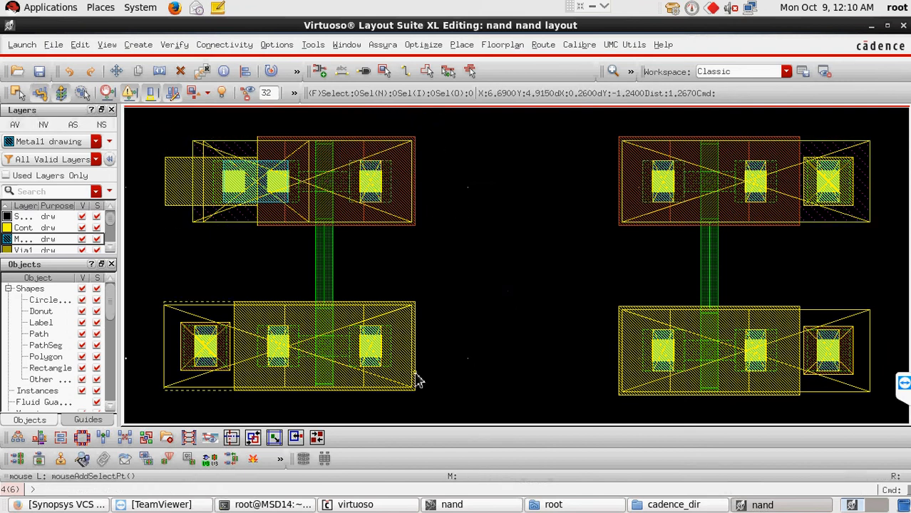
key("p")
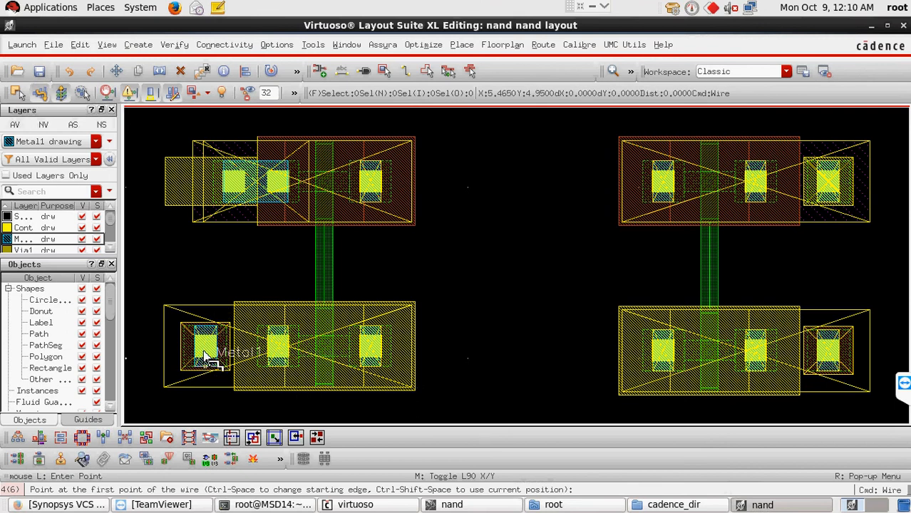
left_click(216, 399)
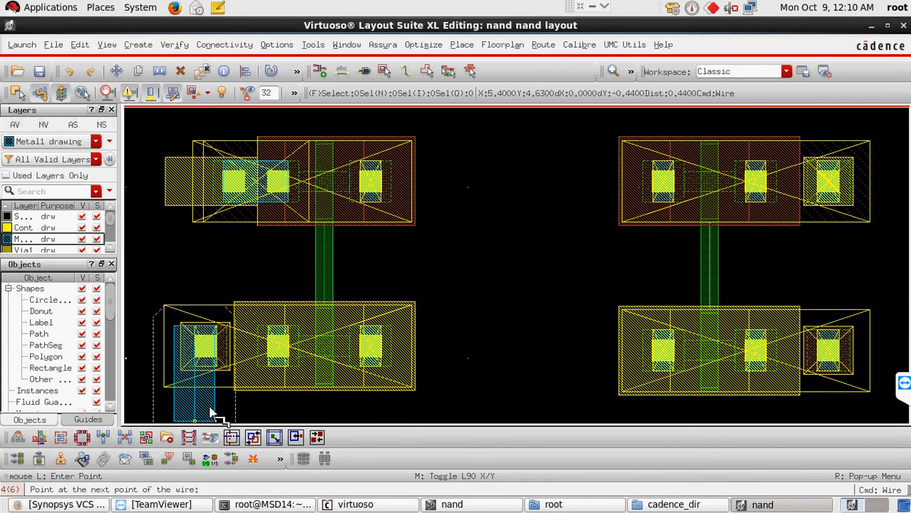
key("Escape")
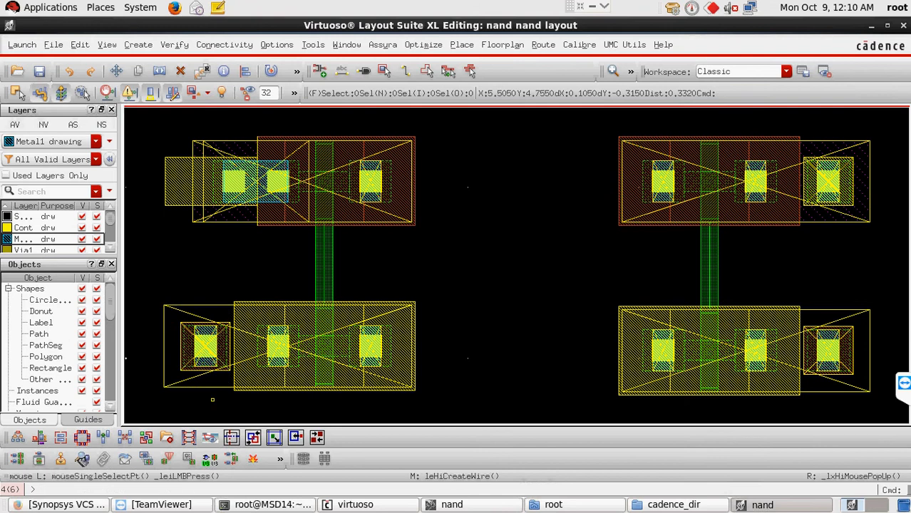
key("p")
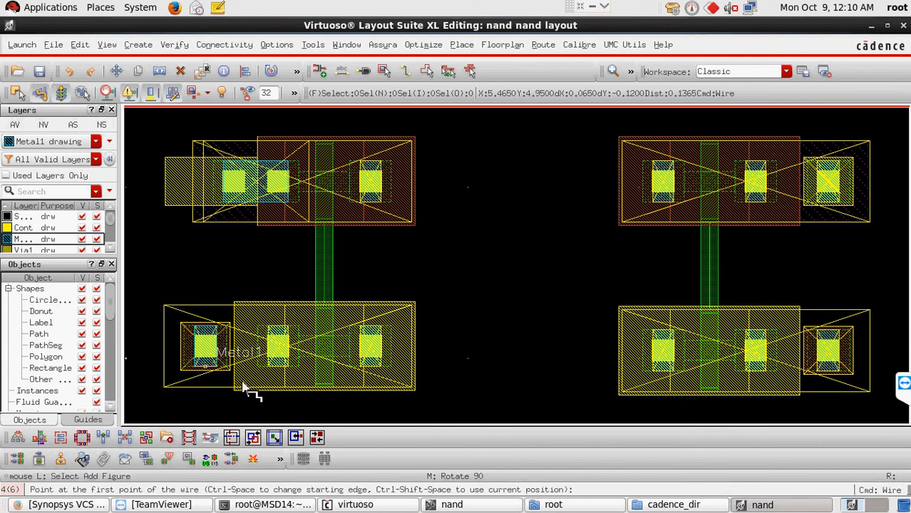
left_click(278, 342)
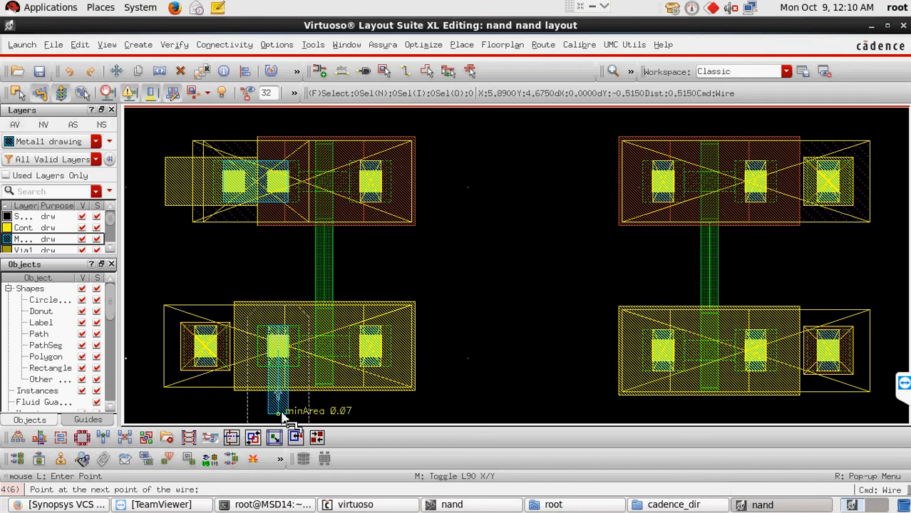
left_click(284, 416)
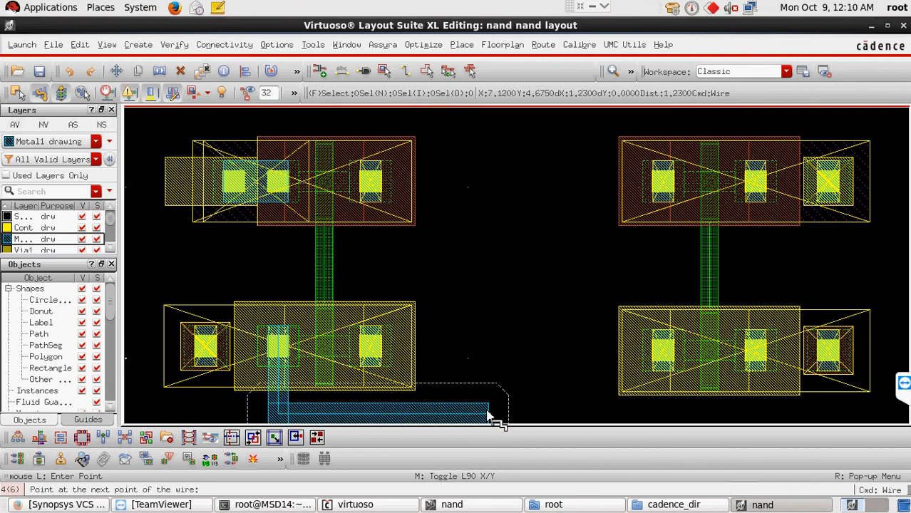
key("Escape")
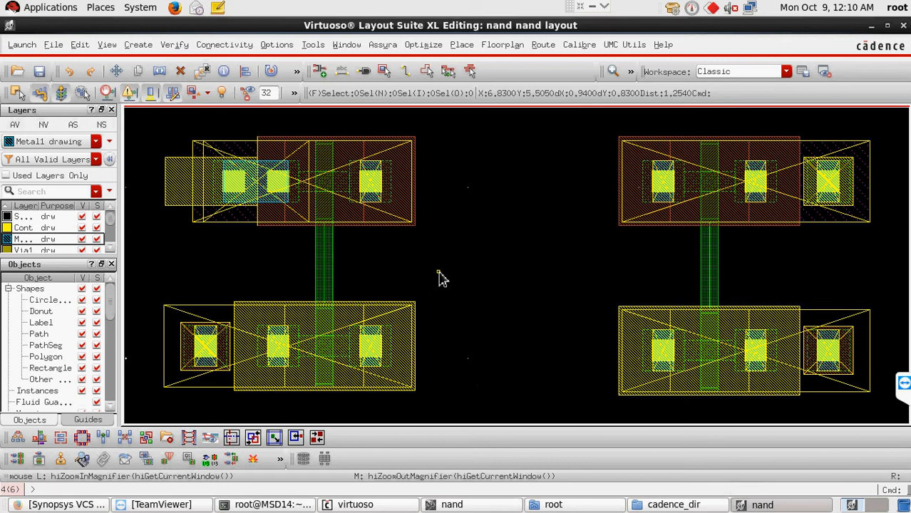
key("p")
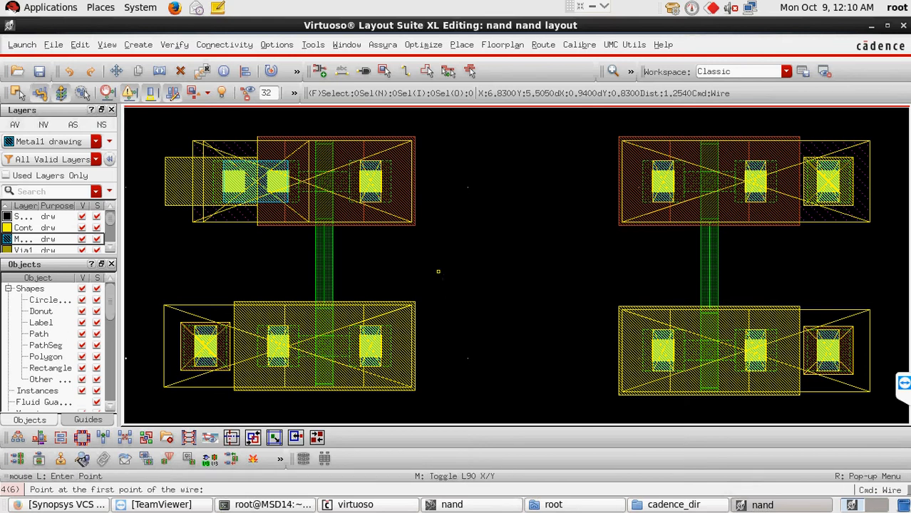
left_click(371, 174)
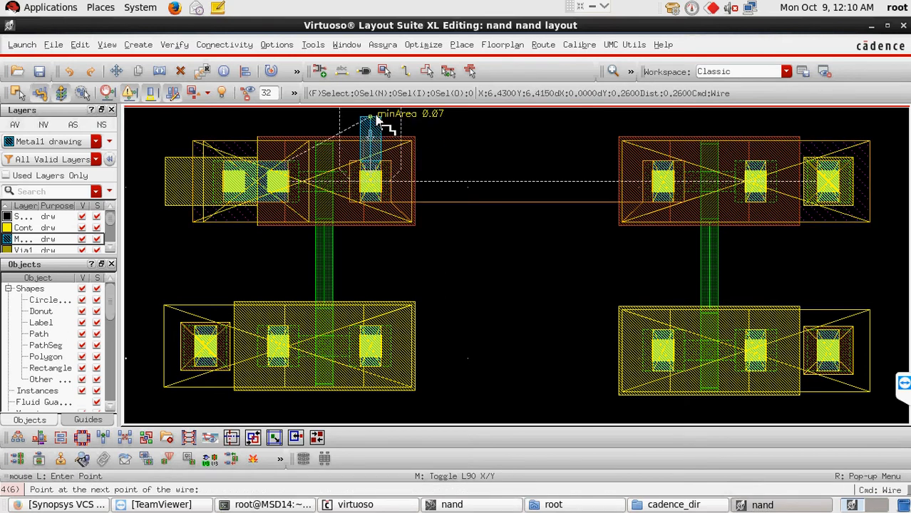
left_click(326, 116)
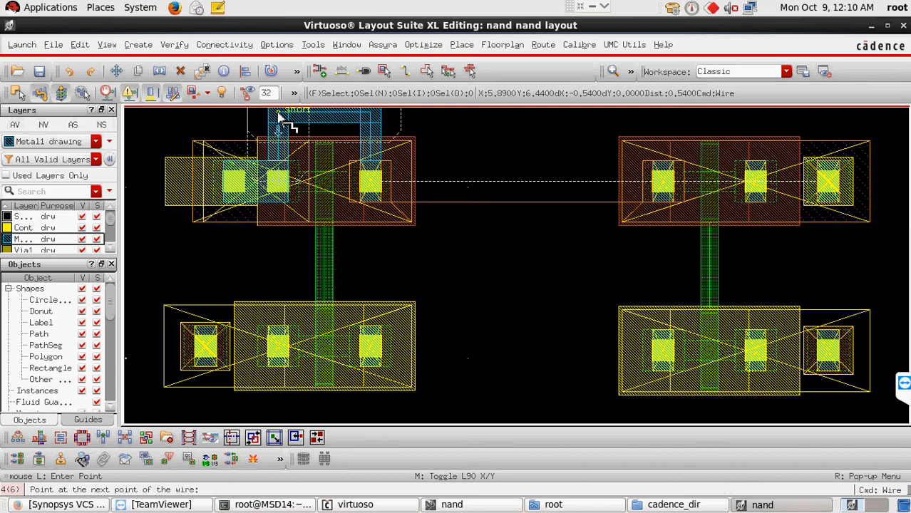
key("Escape")
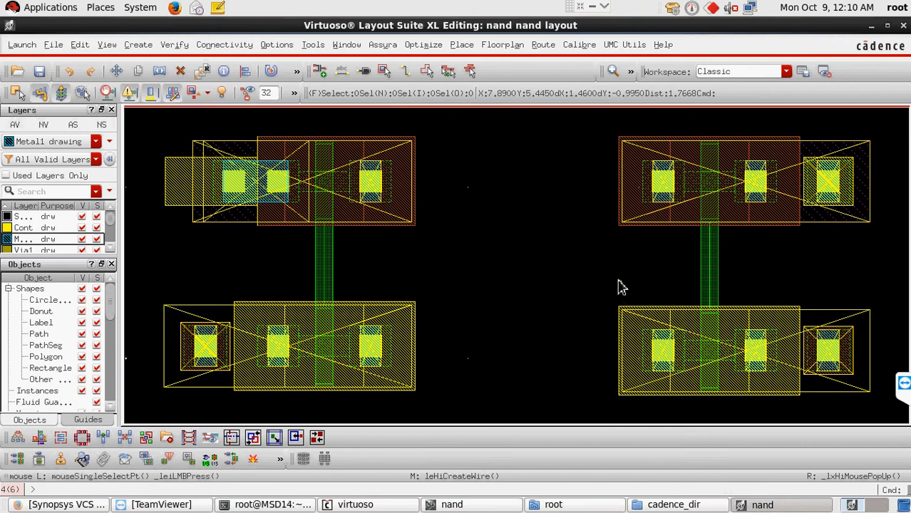
Route a vertical Metal1 wire from the right PMOS's right source/drain contact down to the right NMOS's right source/drain contact
left_click(844, 205)
key("p")
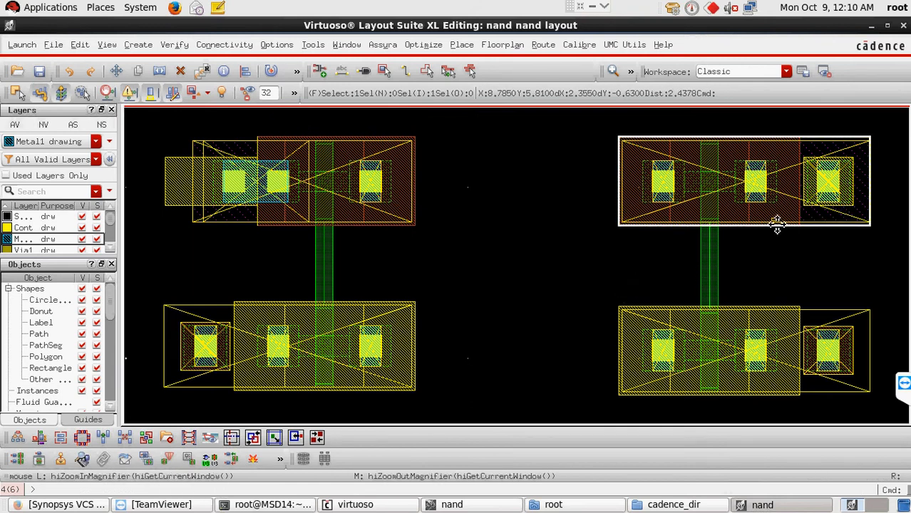
left_click(757, 200)
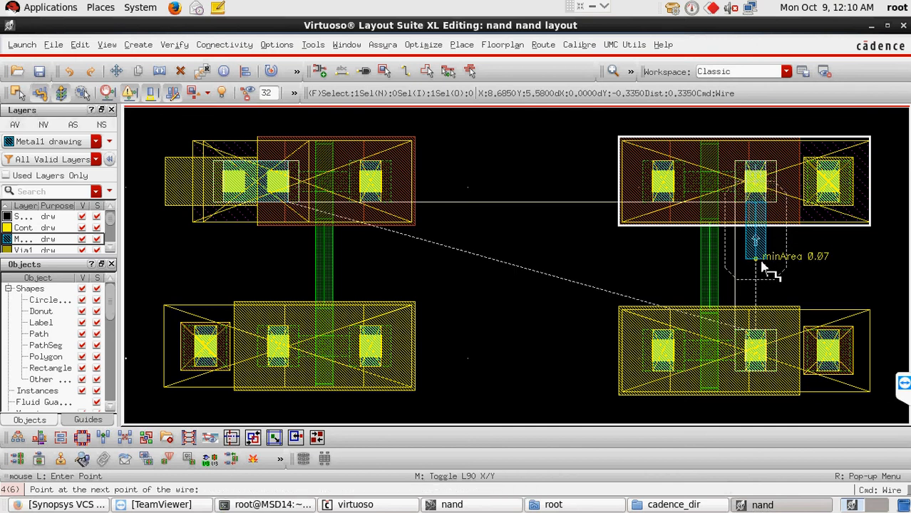
double_click(761, 313)
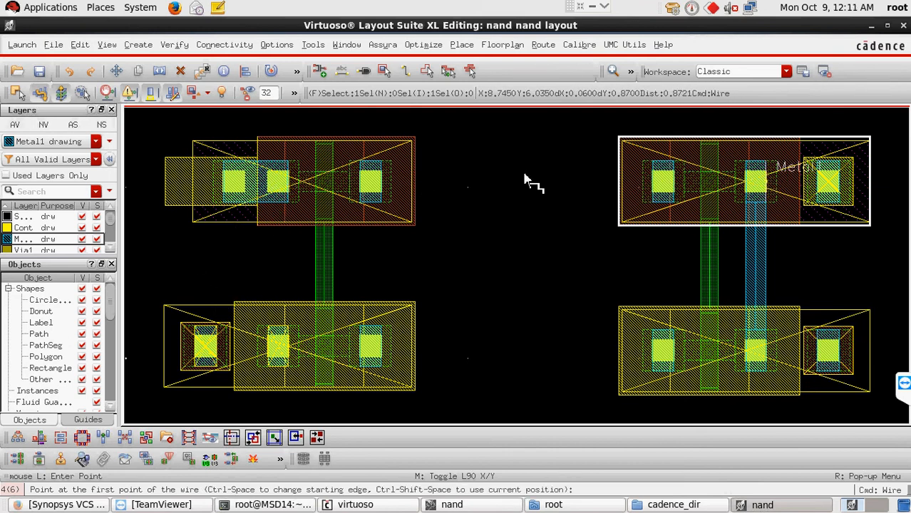
key("Escape")
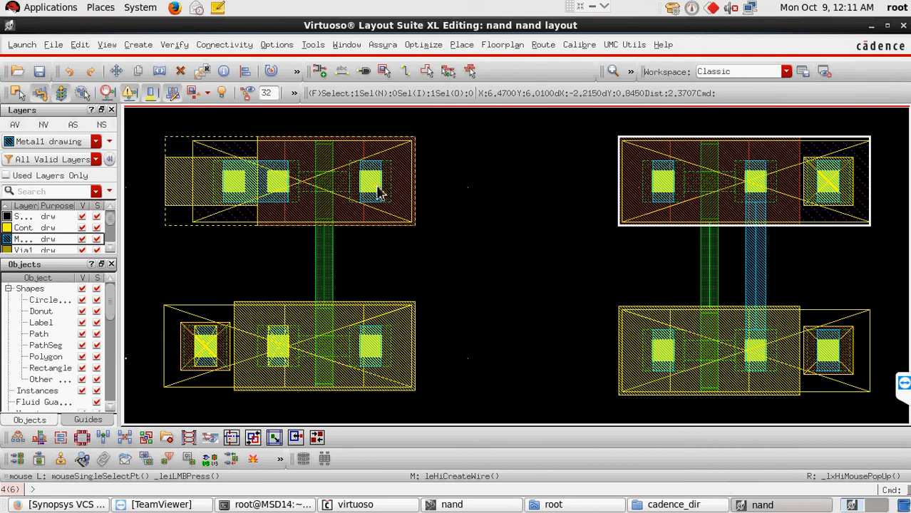
Route a horizontal Metal1 wire from the left PMOS's right source/drain contact to the right PMOS's left source/drain contact
key("p")
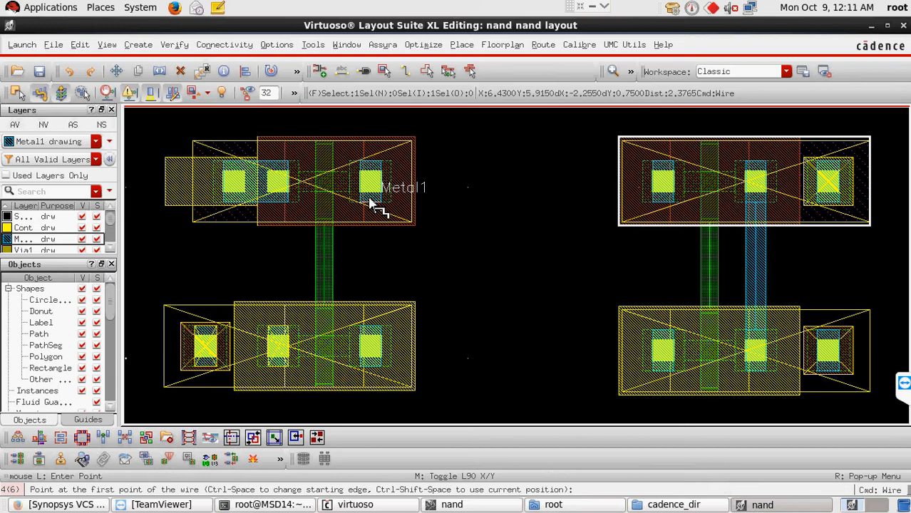
left_click(371, 203)
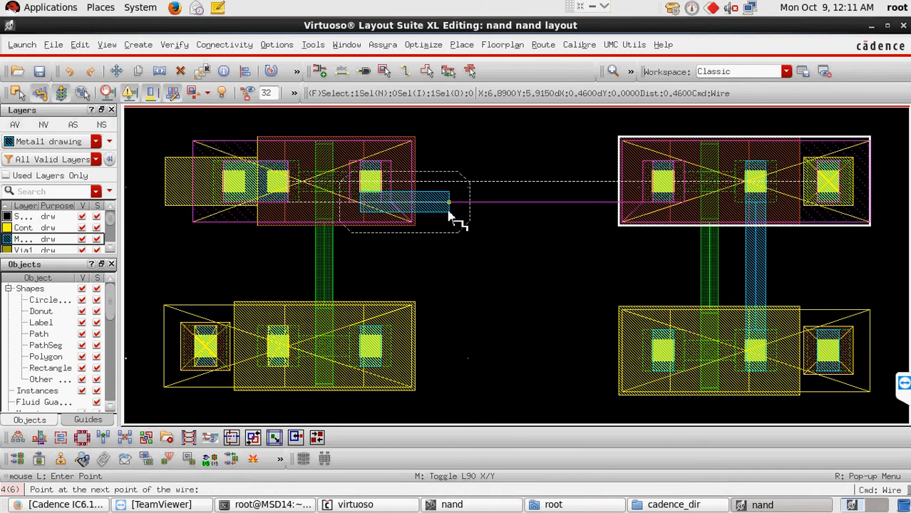
key("Escape")
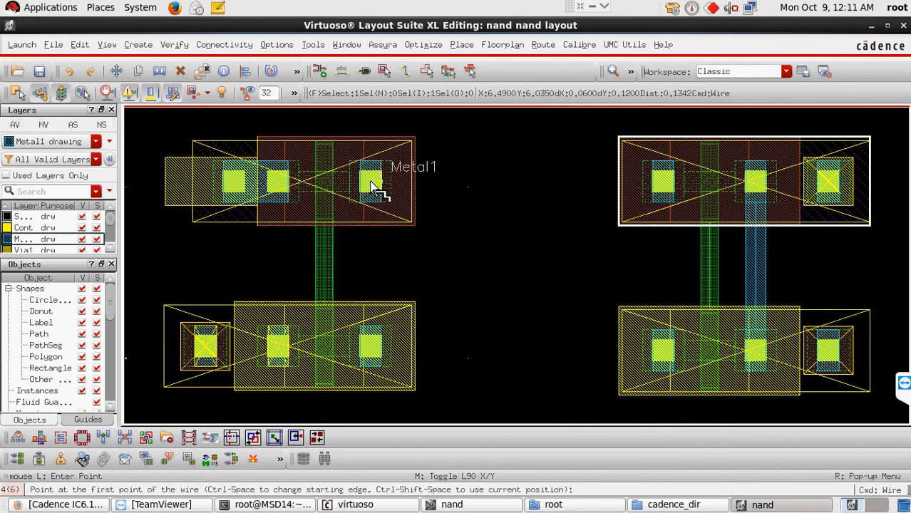
left_click(370, 184)
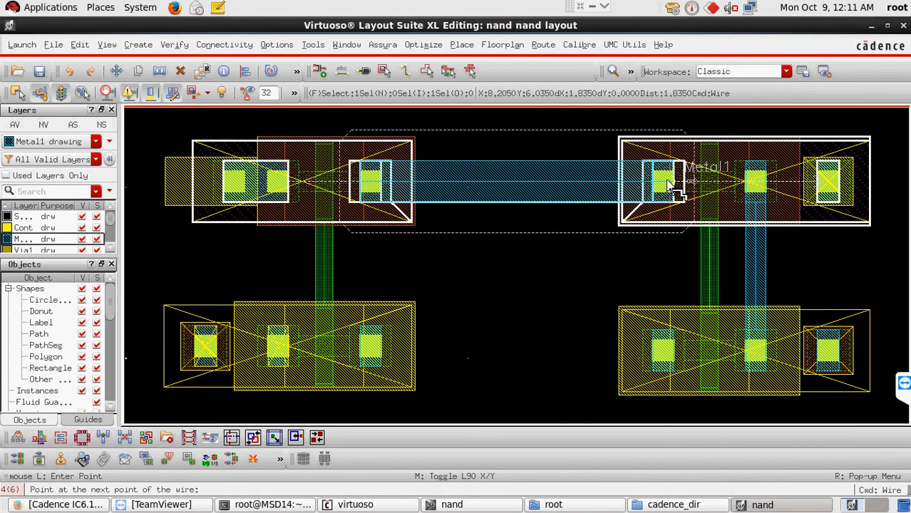
Finish the Metal1 wire between the two upper transistors and route another over them from the right body contact to the left transistor's contact
double_click(666, 183)
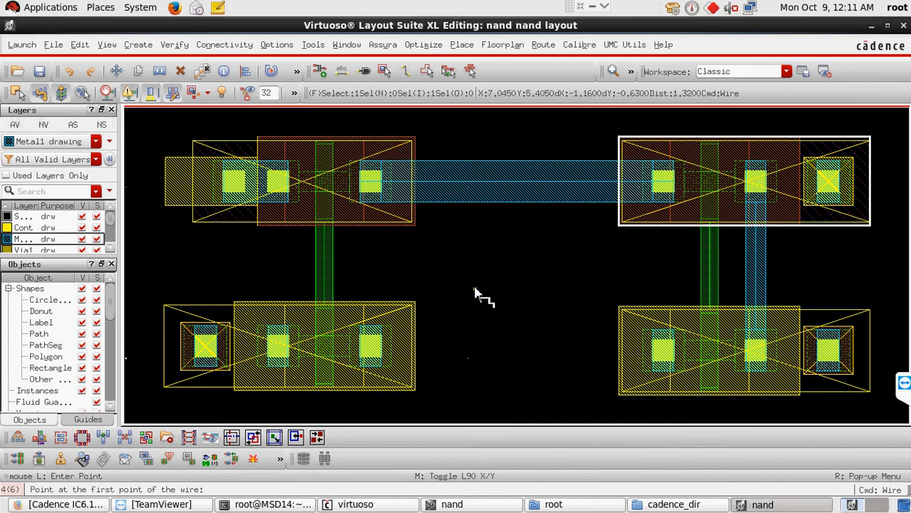
left_click(828, 171)
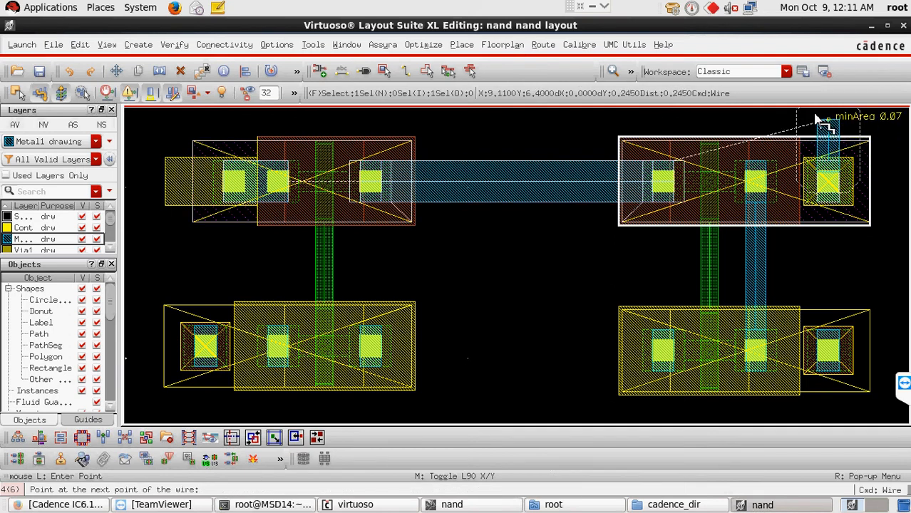
left_click(827, 114)
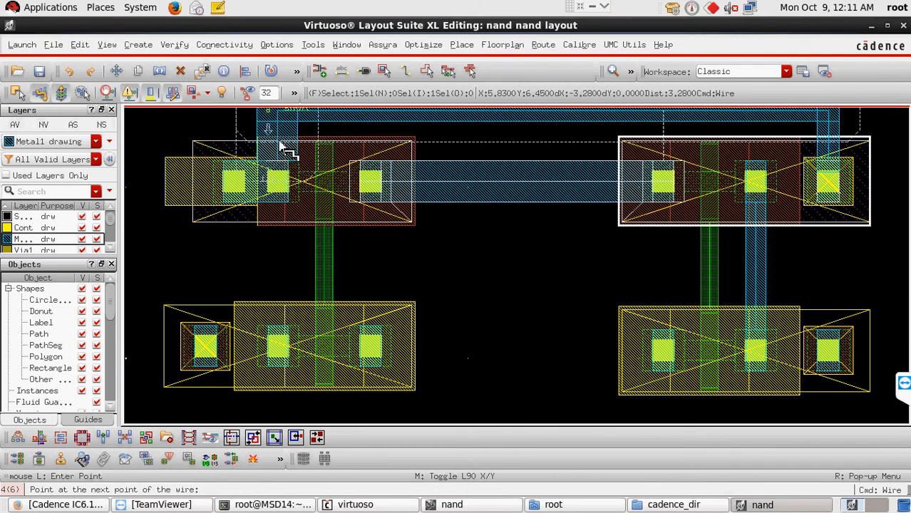
double_click(290, 172)
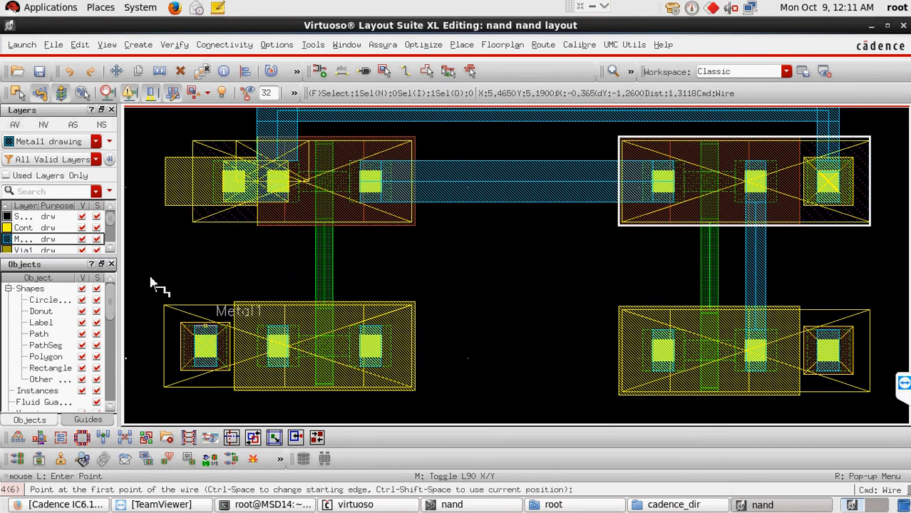
key("Escape")
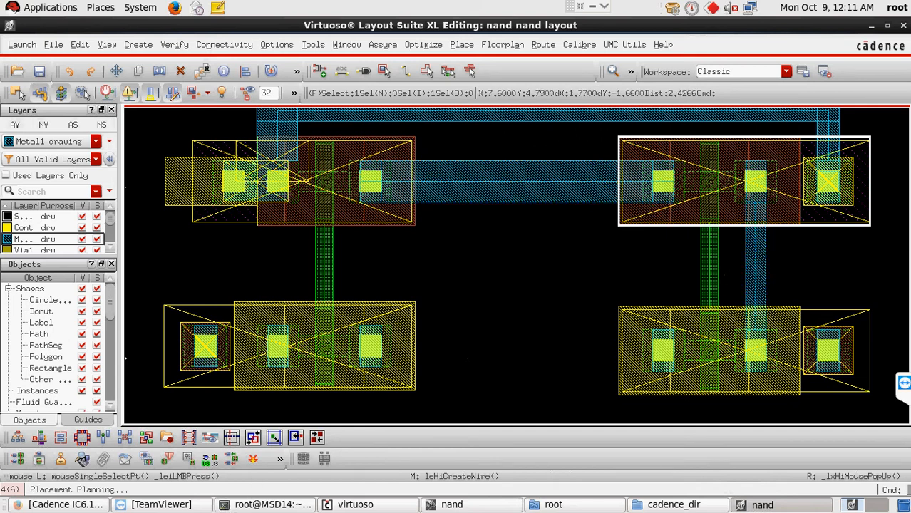
Check the transistor connections in the nand schematic and return to the full nand layout
left_click(439, 507)
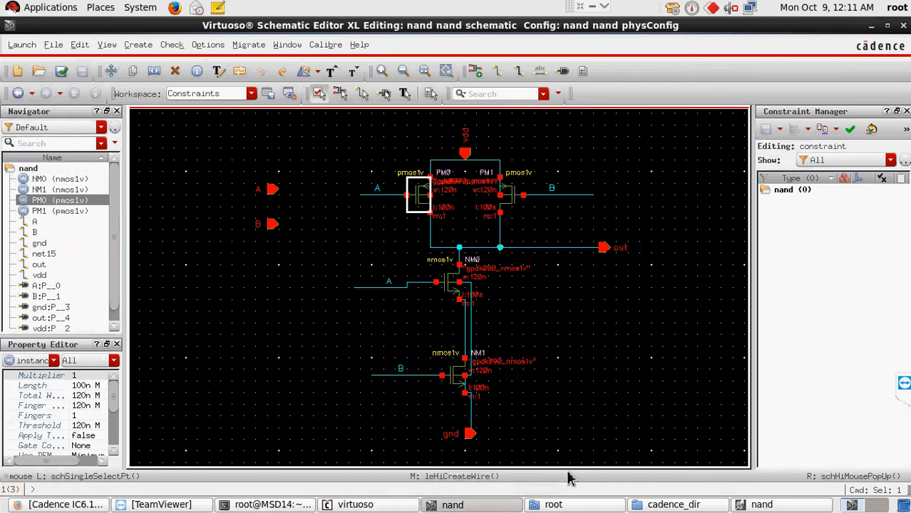
left_click(757, 504)
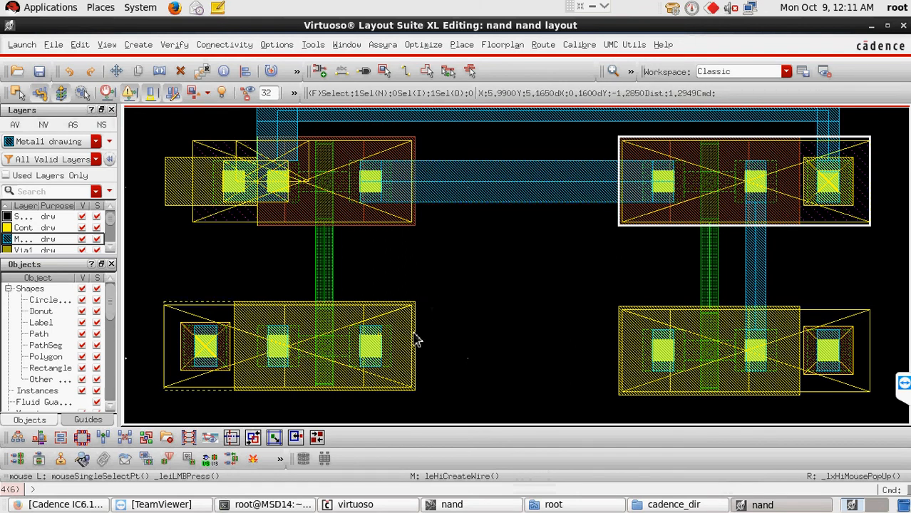
scroll(419, 341, "down", 1, "ctrl")
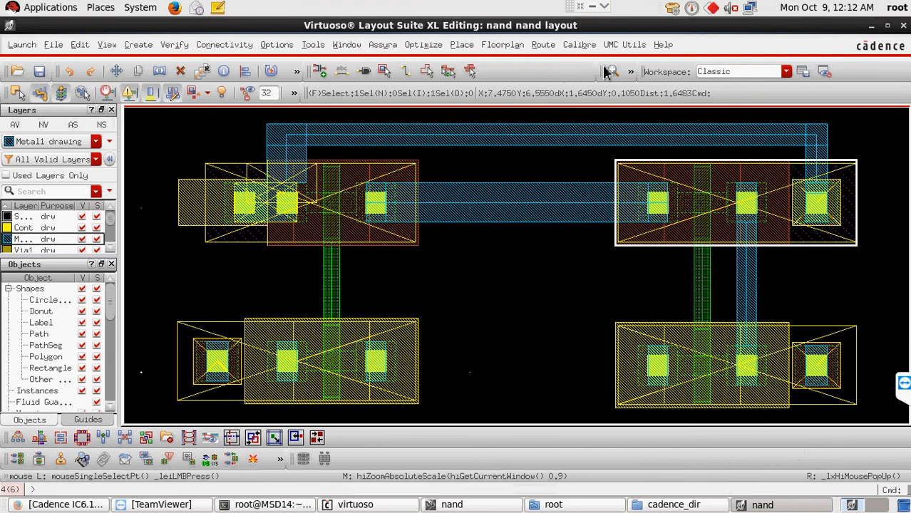
left_click(603, 10)
left_click(586, 32)
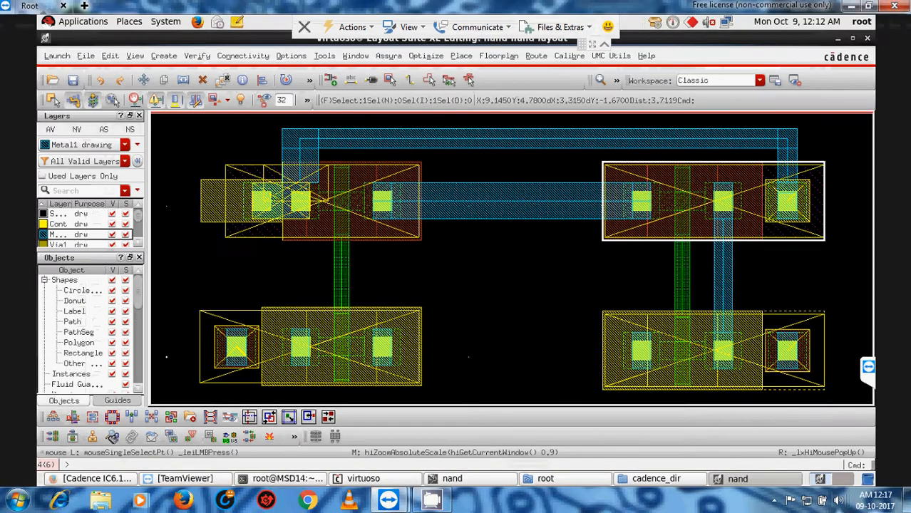
left_click(775, 498)
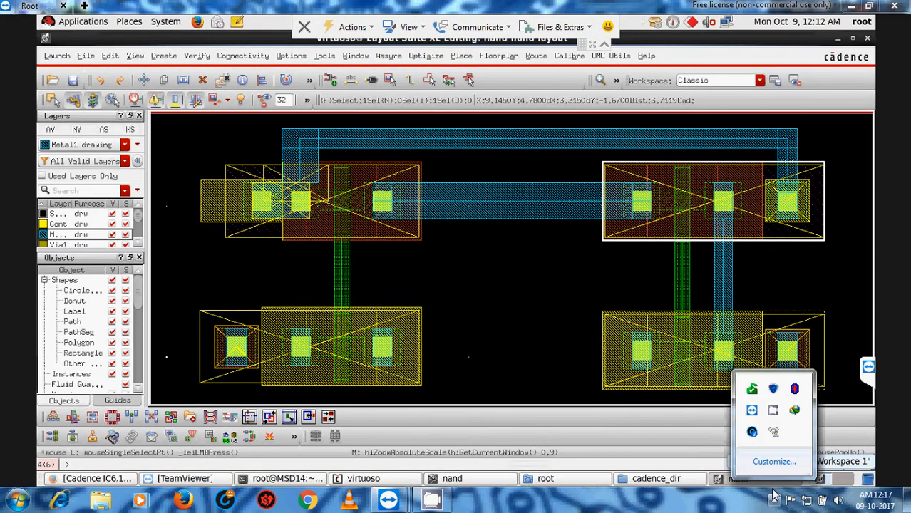
right_click(774, 428)
left_click(788, 365)
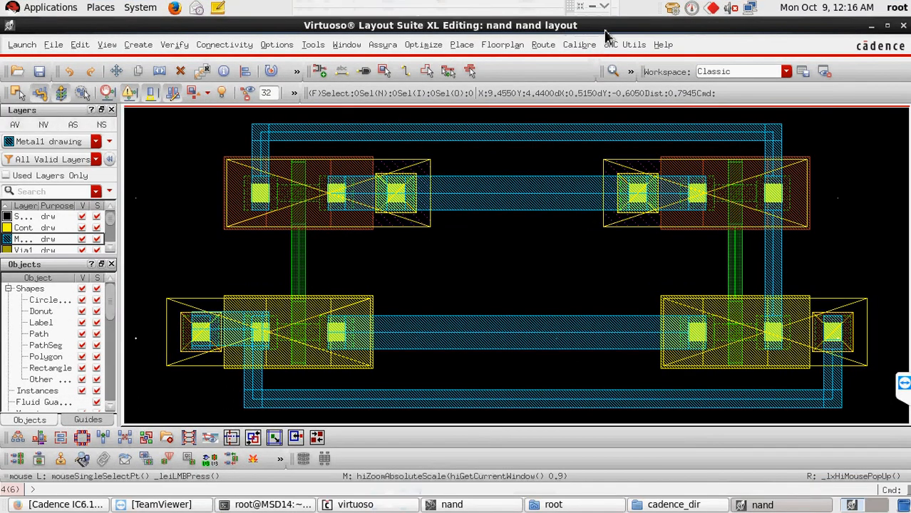
Set up an Assura DRC run with the run name nand and the run directory ./DRC
left_click(384, 46)
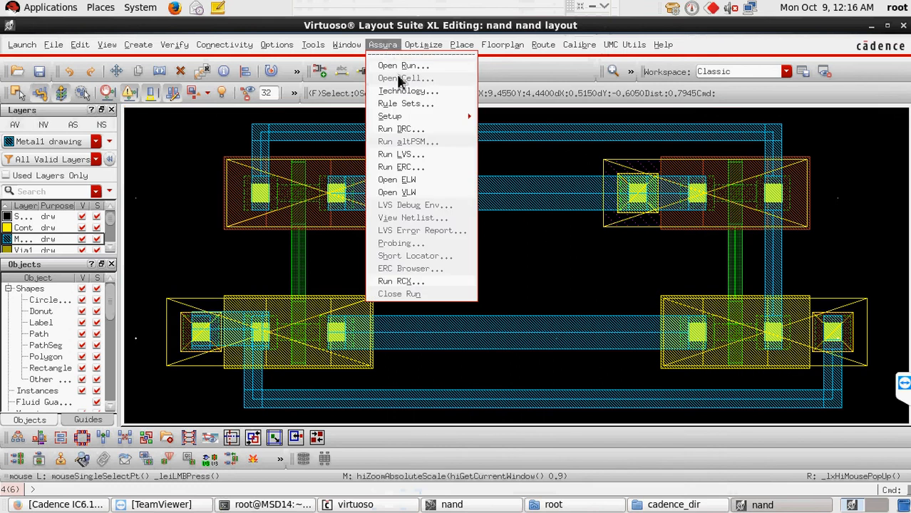
left_click(401, 129)
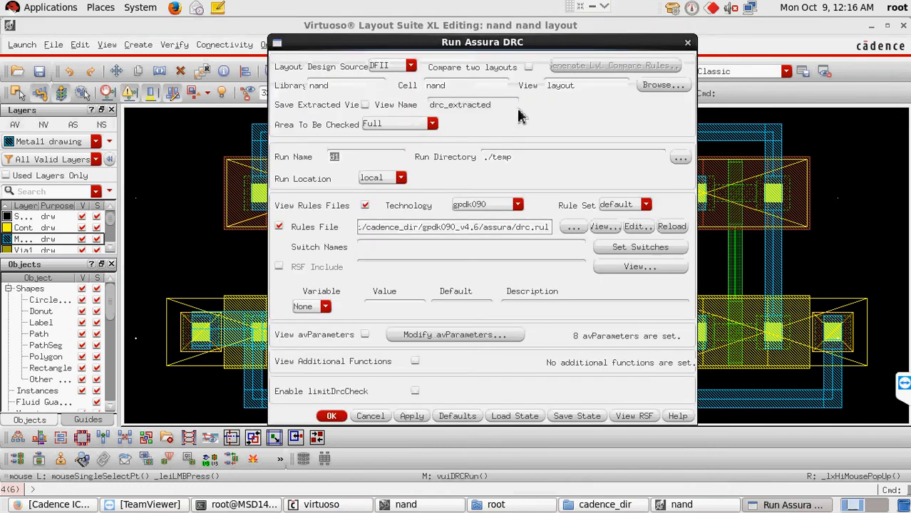
left_click(359, 158)
key("BackSpace")
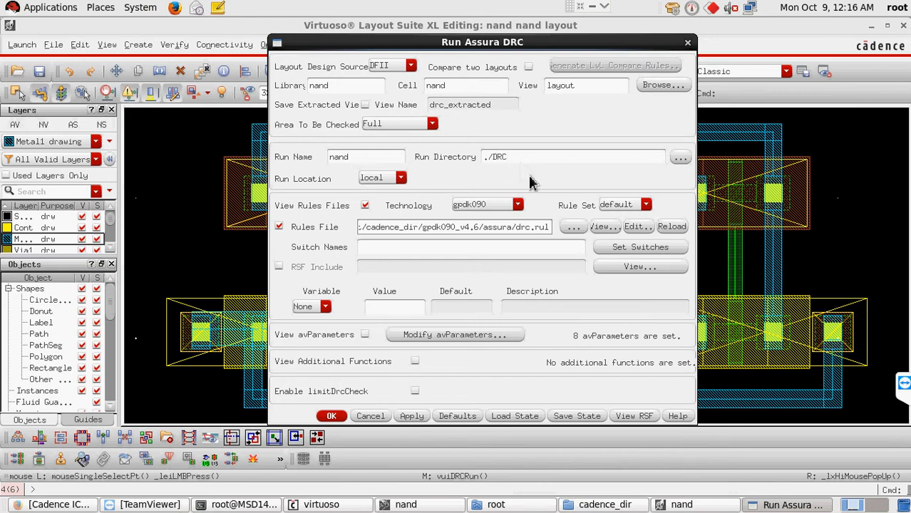
Select gpdk090 as the DRC technology and default as the rule set
left_click(492, 204)
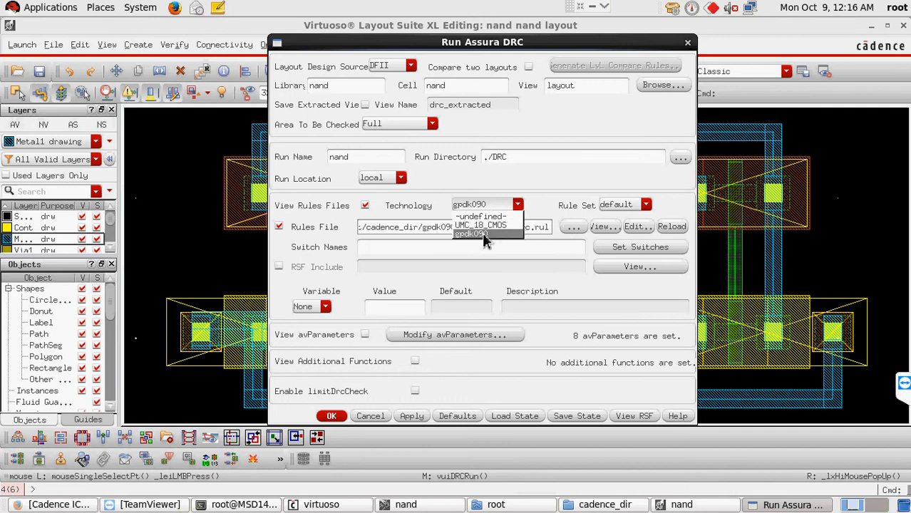
left_click(485, 235)
left_click(623, 204)
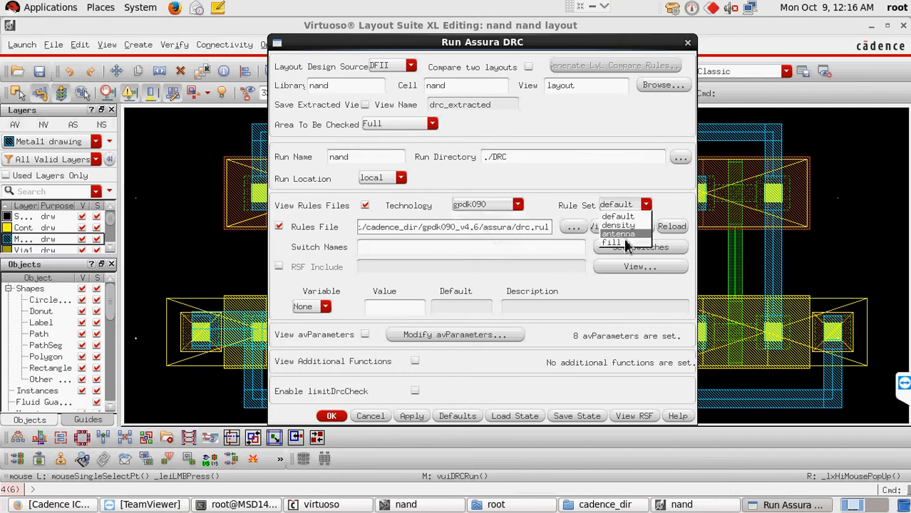
left_click(521, 176)
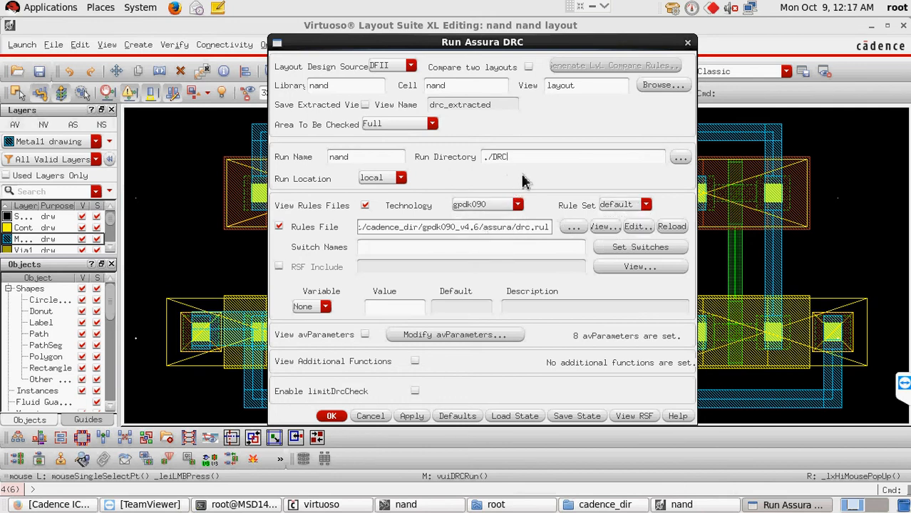
left_click(645, 205)
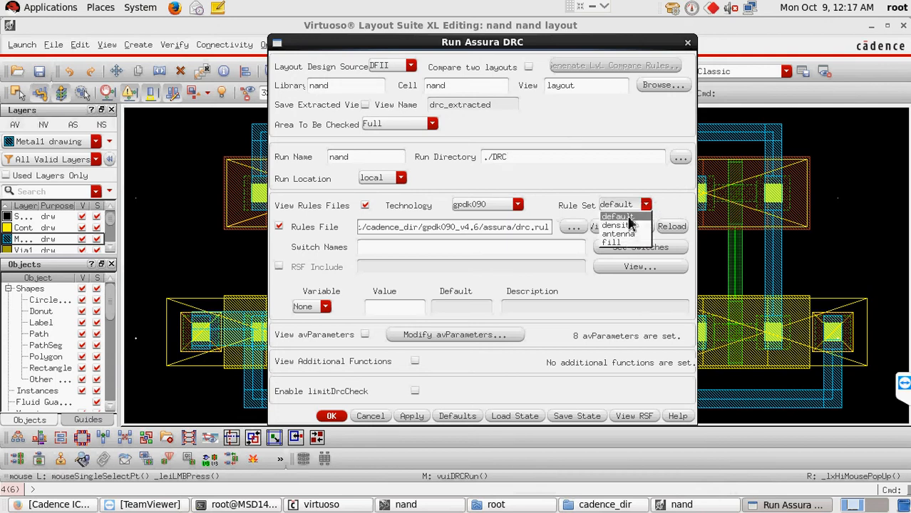
left_click(618, 216)
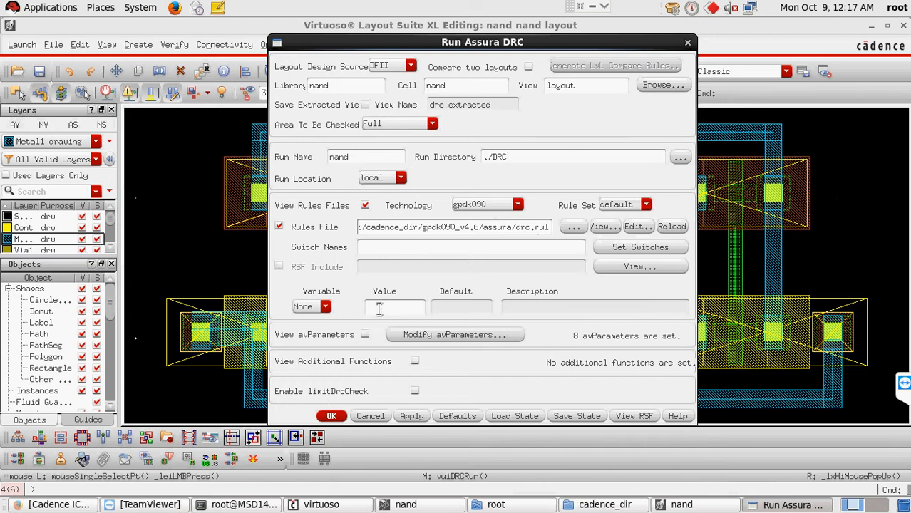
Start the DRC run, saving the modified nand layout, and watch the run's log file
left_click(330, 417)
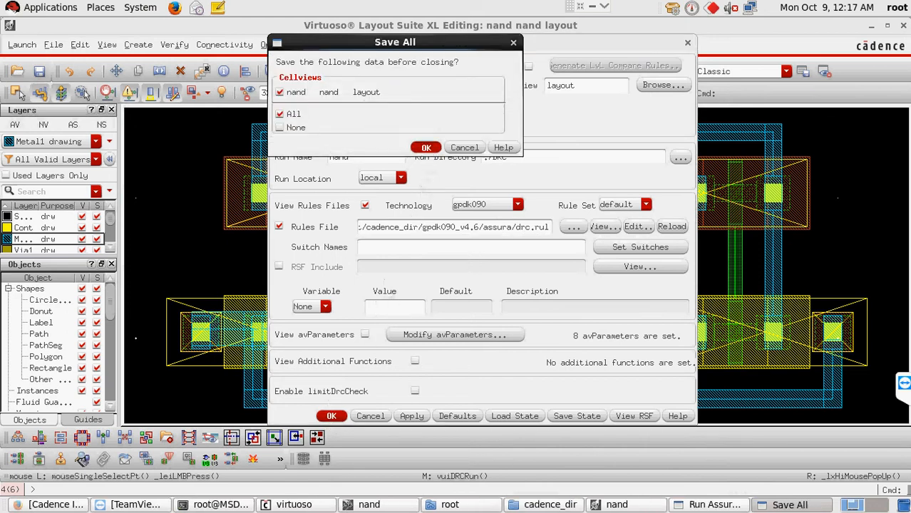
left_click(425, 148)
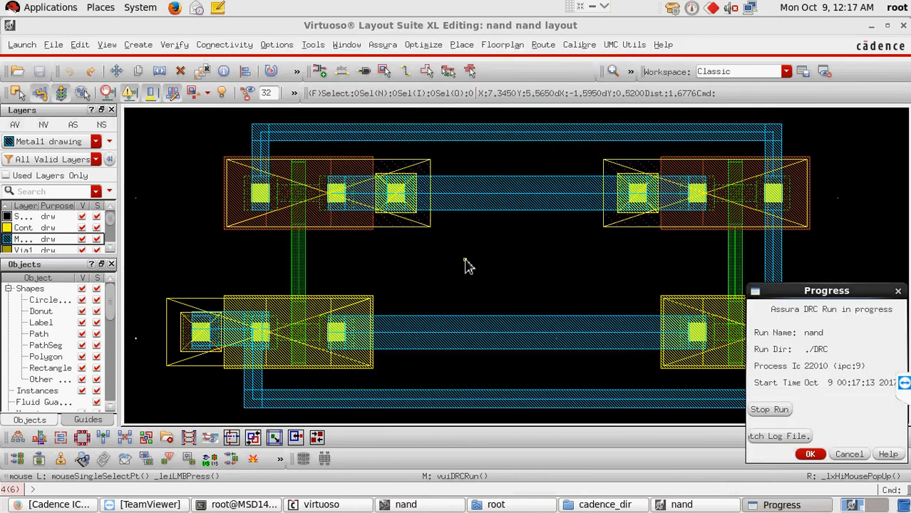
left_click(775, 436)
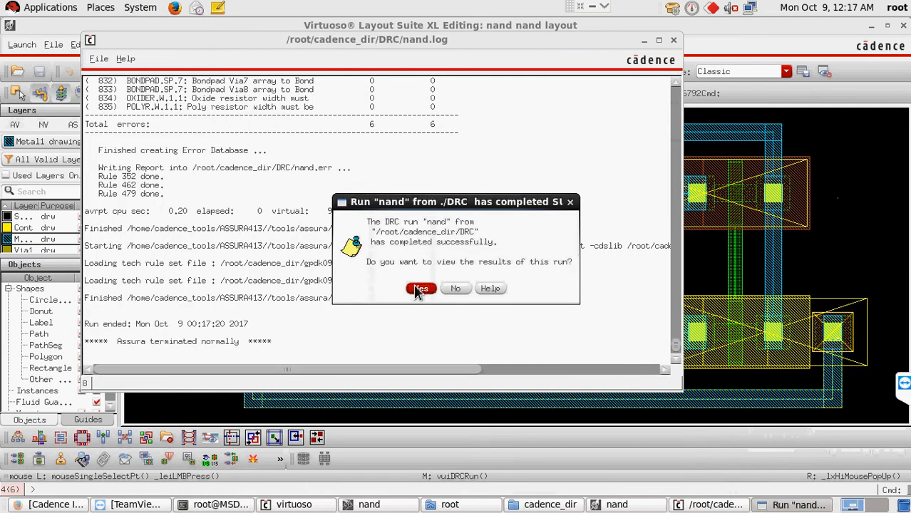
Open the results of the completed DRC run and close its log
left_click(421, 289)
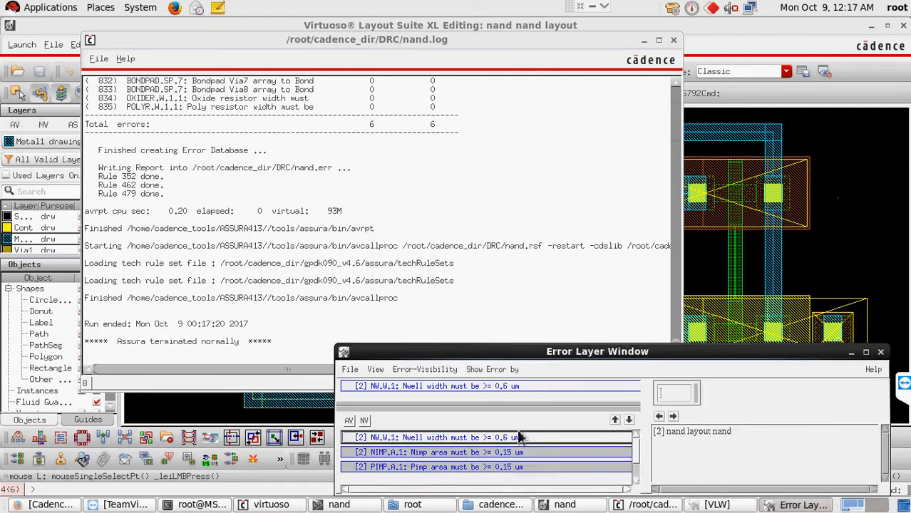
left_click(674, 41)
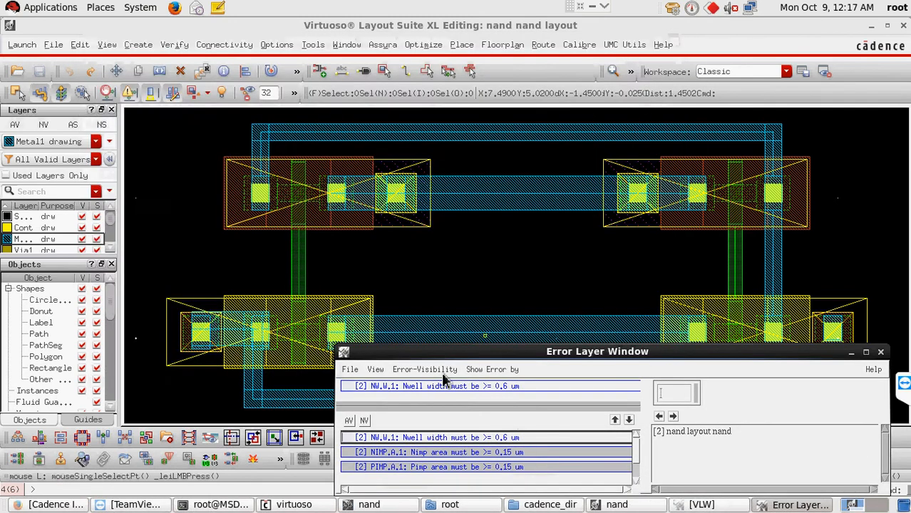
left_click_drag(501, 352, 455, 208)
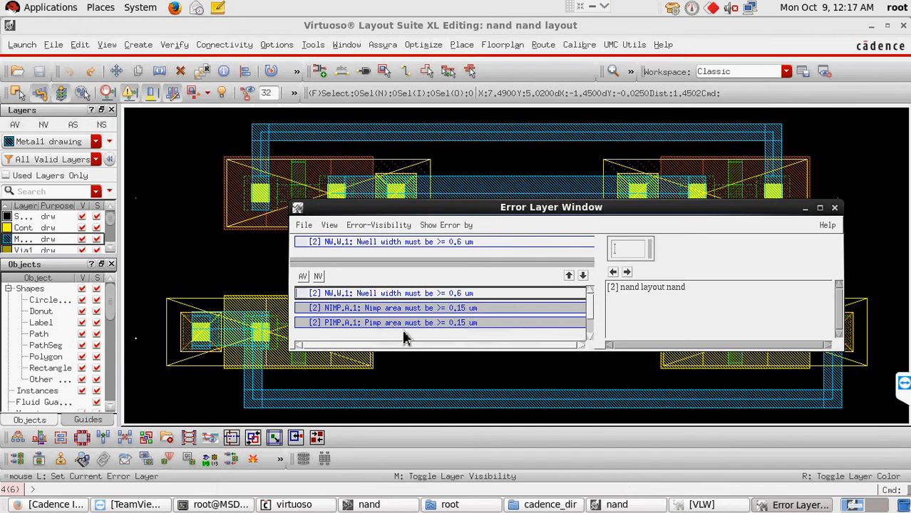
Review the reported DRC violations, including the NIMP.A.1 and PIMP.A.1 area errors
mouse_move(591, 305)
left_mouse_down()
mouse_move(591, 340)
mouse_move(591, 287)
left_mouse_up()
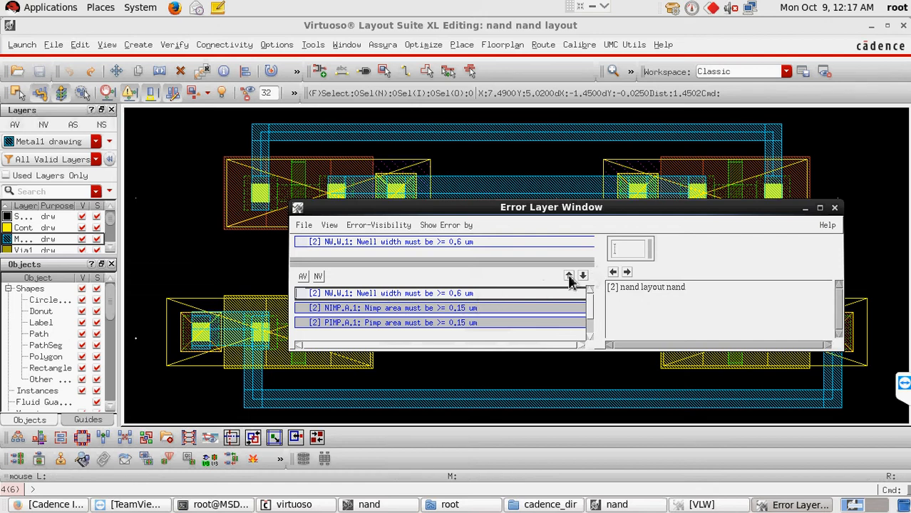
left_click(436, 315)
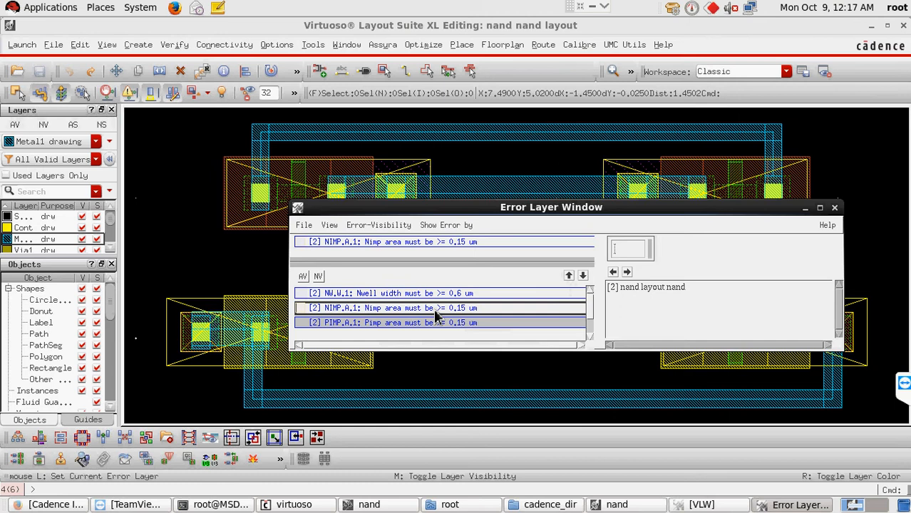
left_click(393, 325)
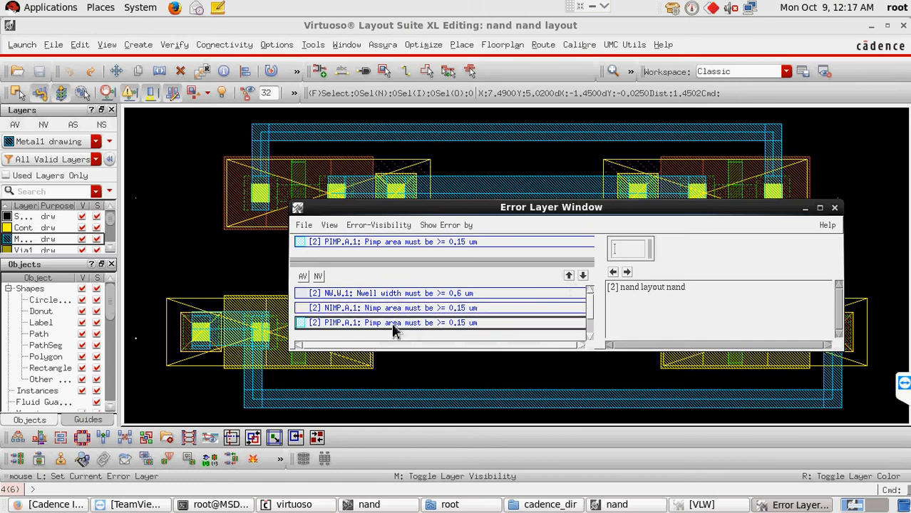
left_click(590, 332)
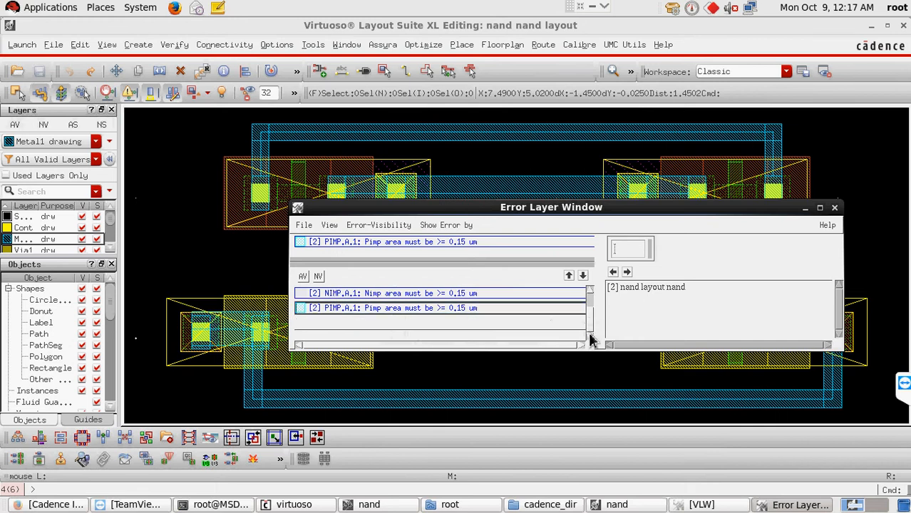
scroll(590, 328, "up", 1)
Step through both occurrences of the NW.W.1 Nwell width error and examine the highlighted areas in the layout
left_click(441, 294)
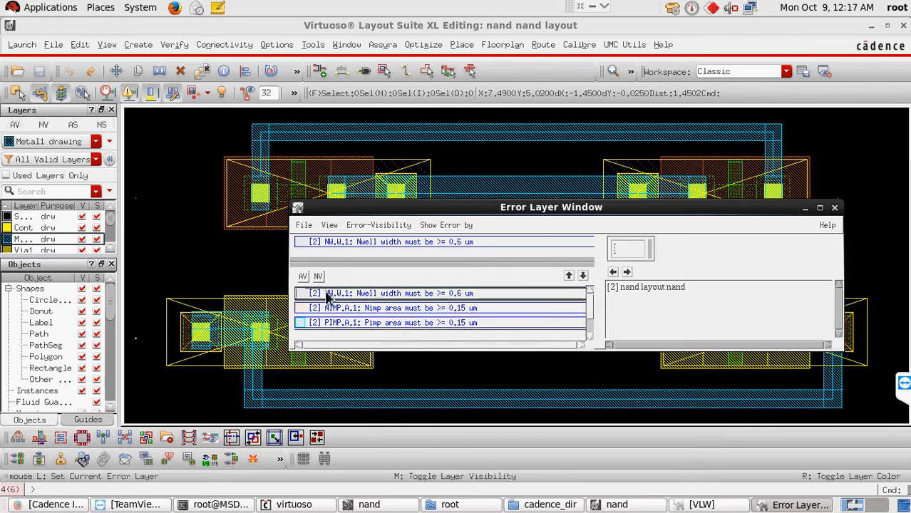
left_click(627, 272)
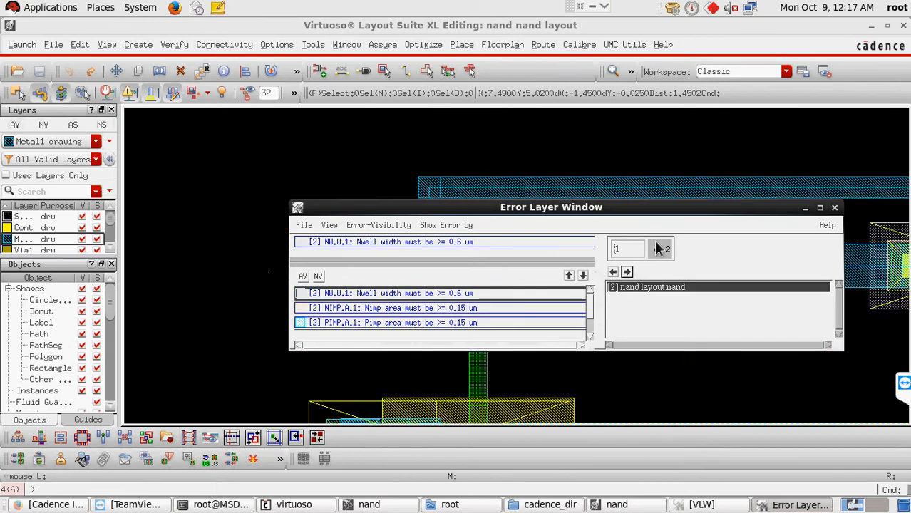
left_click_drag(746, 207, 360, 395)
left_click(696, 350)
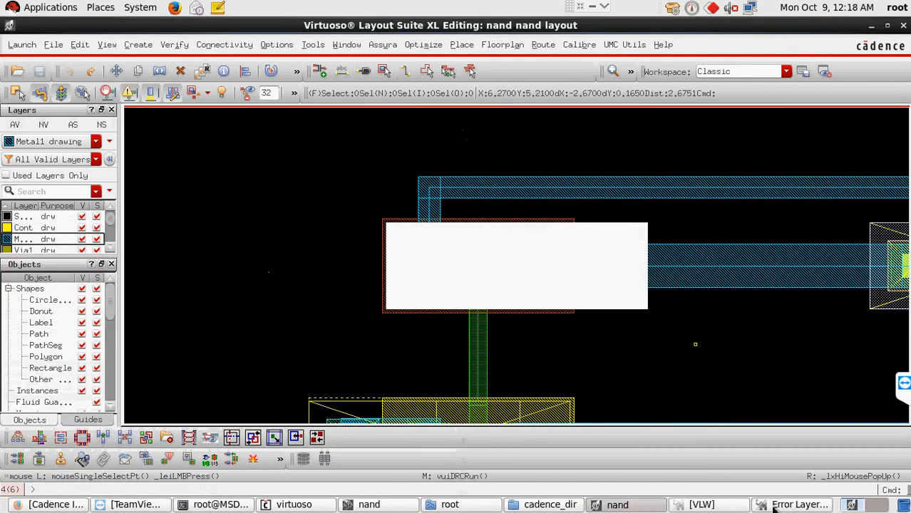
left_click(774, 507)
left_click_drag(285, 357, 328, 198)
left_click(293, 278)
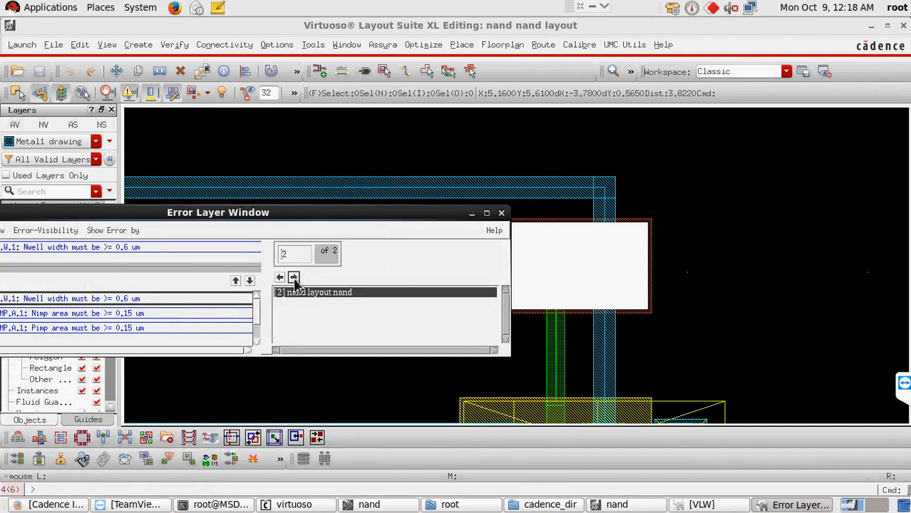
Enlarge the layer list to show full layer names and make Nwell drawing the active layer
left_click(471, 213)
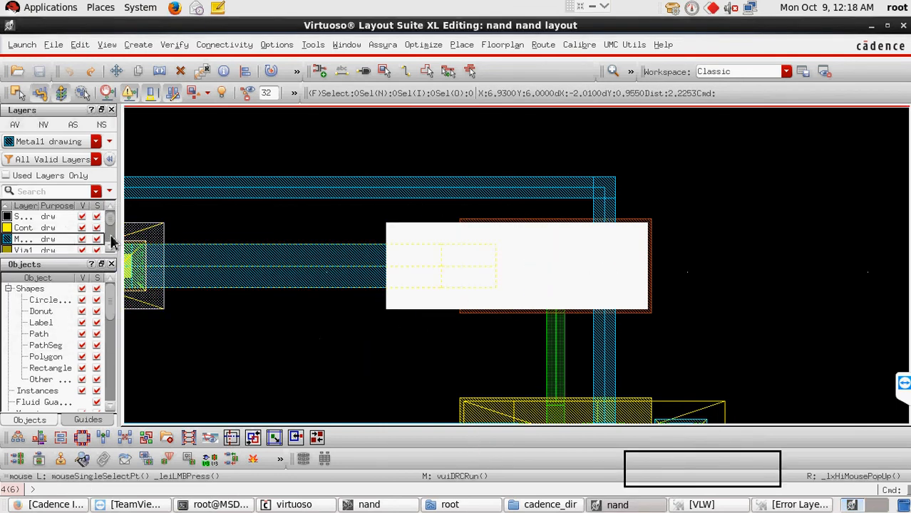
left_click_drag(112, 226, 112, 218)
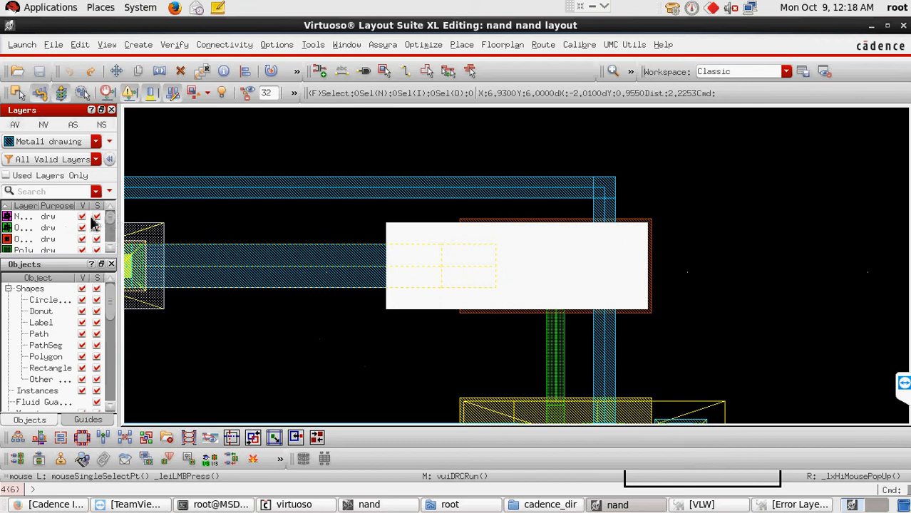
left_click(111, 265)
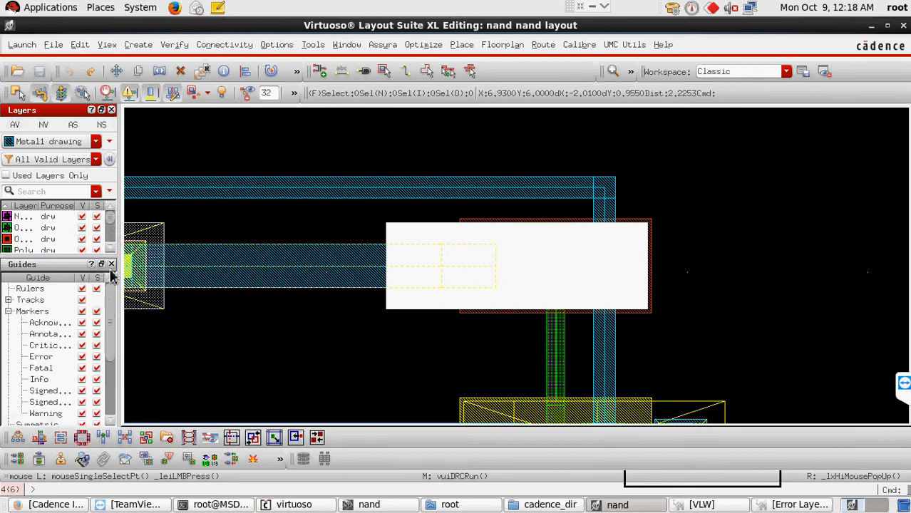
left_click(112, 265)
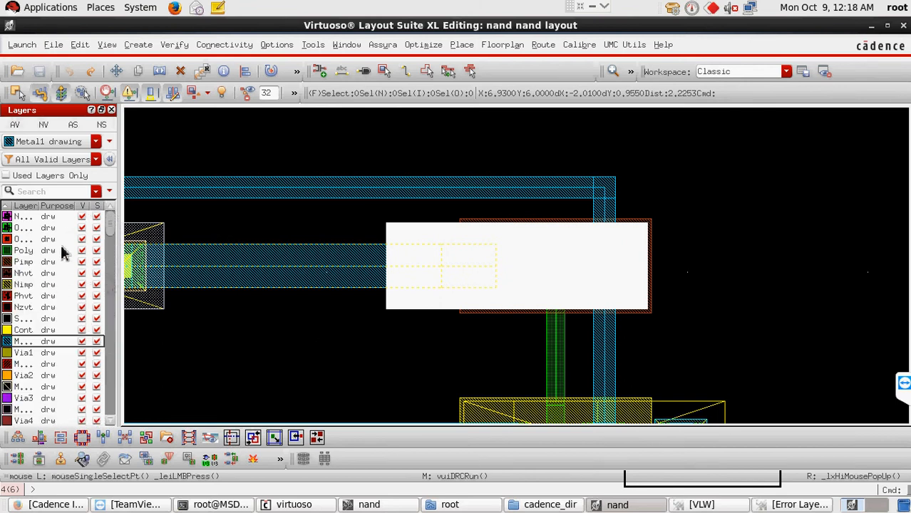
left_click_drag(40, 206, 66, 206)
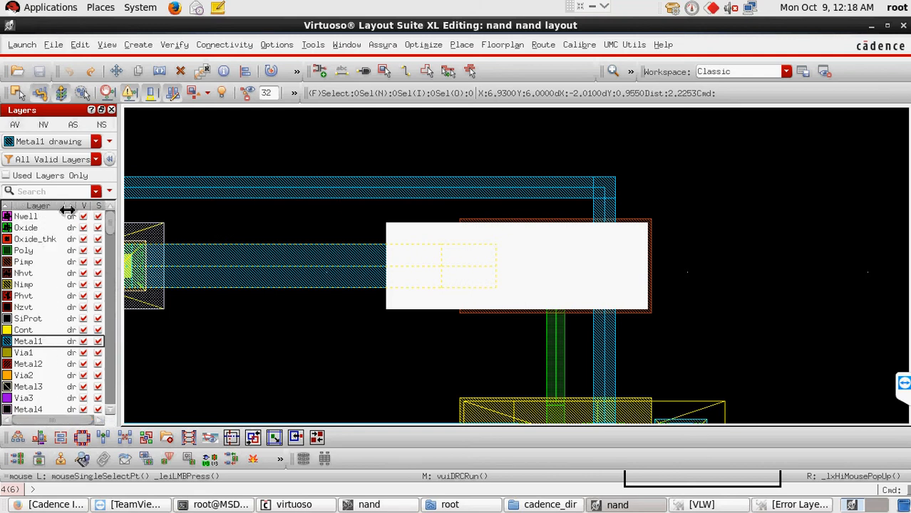
left_click(34, 219)
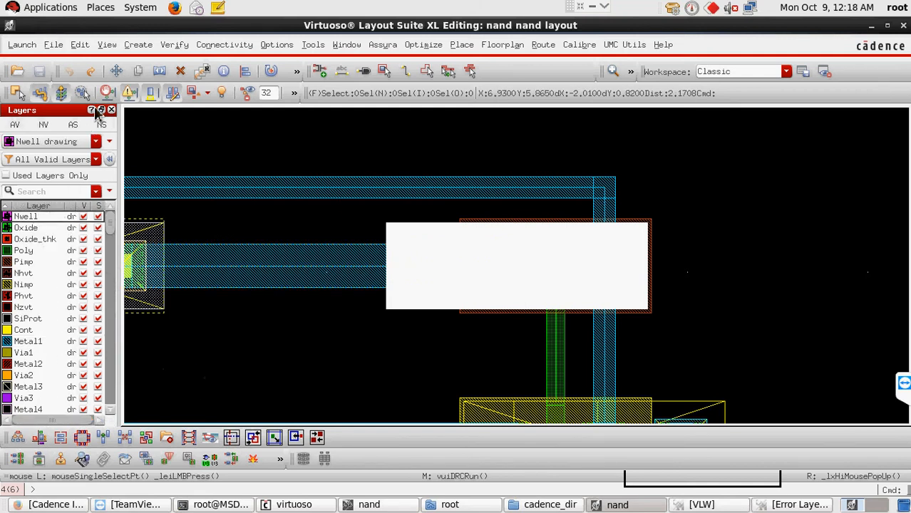
Draw an Nwell rectangle about 1.5 by 0.6 µm enclosing the upper-right transistor and its adjoining well contact
left_click(143, 45)
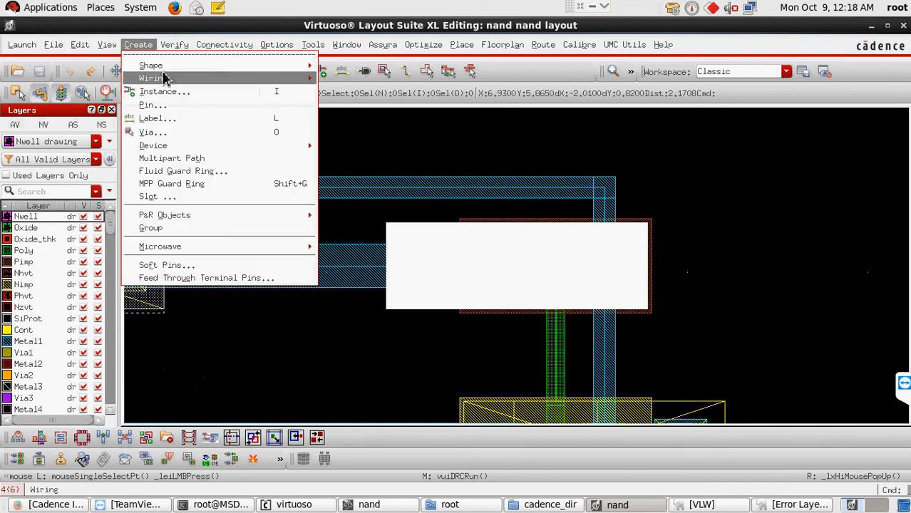
mouse_move(314, 68)
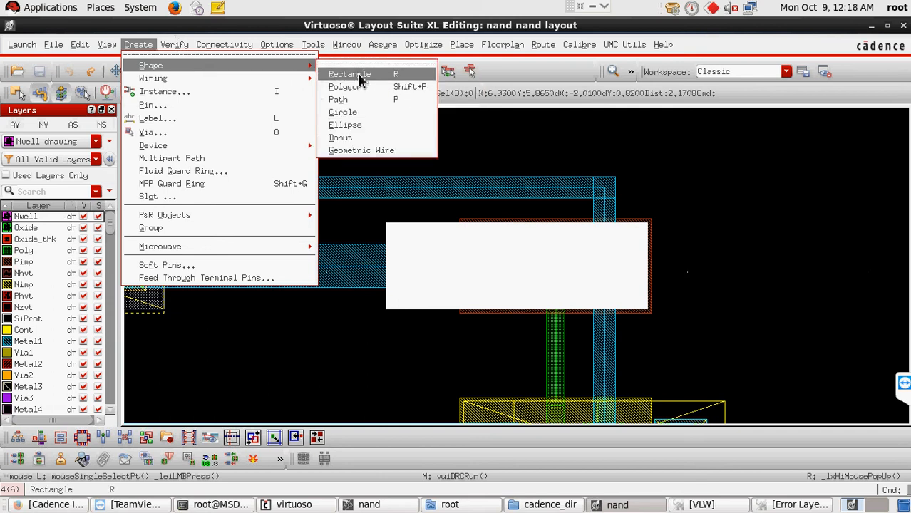
left_click(340, 77)
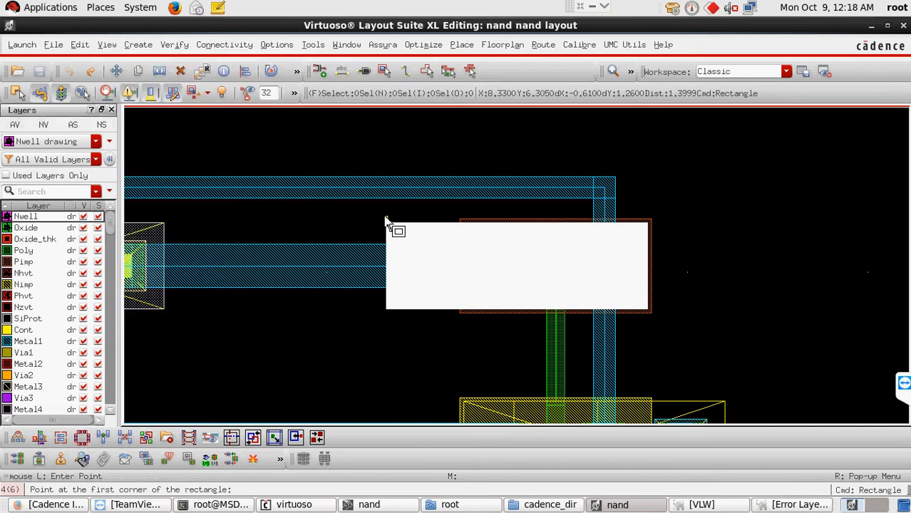
left_click(386, 219)
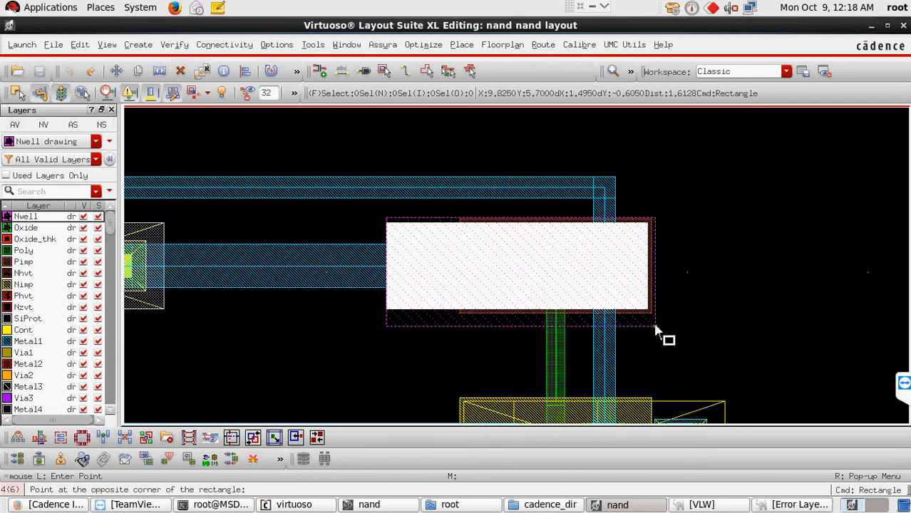
left_click(656, 328)
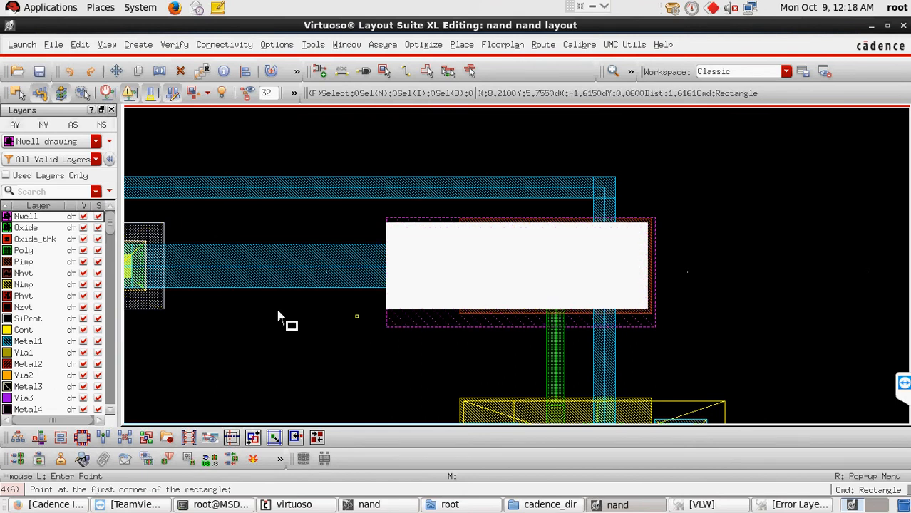
Draw an Nwell rectangle about 1.48 by 0.6 µm enclosing the upper-left transistor and its adjoining well contact
key("Left")
key("Left")
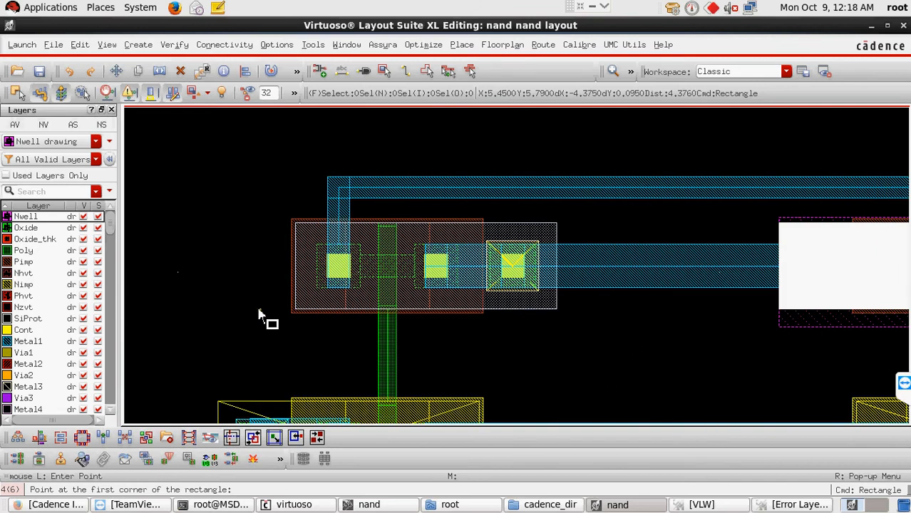
key("p")
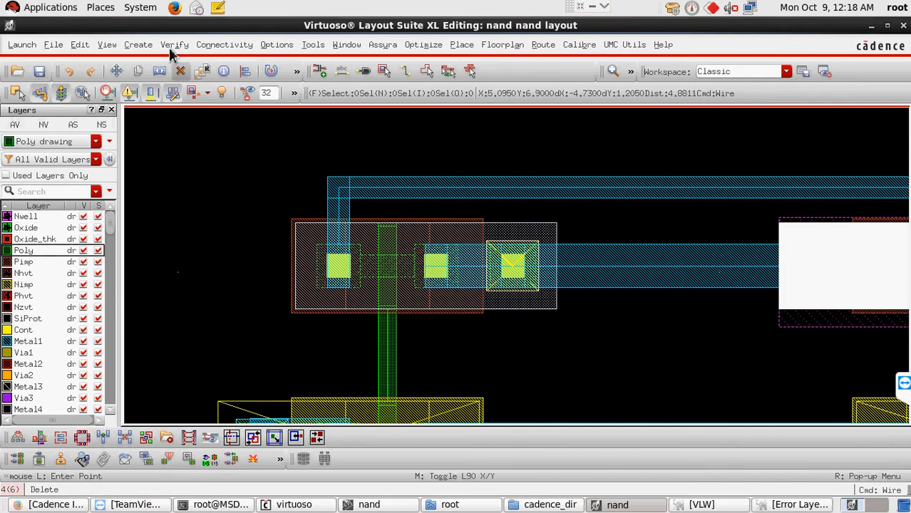
left_click(139, 45)
mouse_move(175, 66)
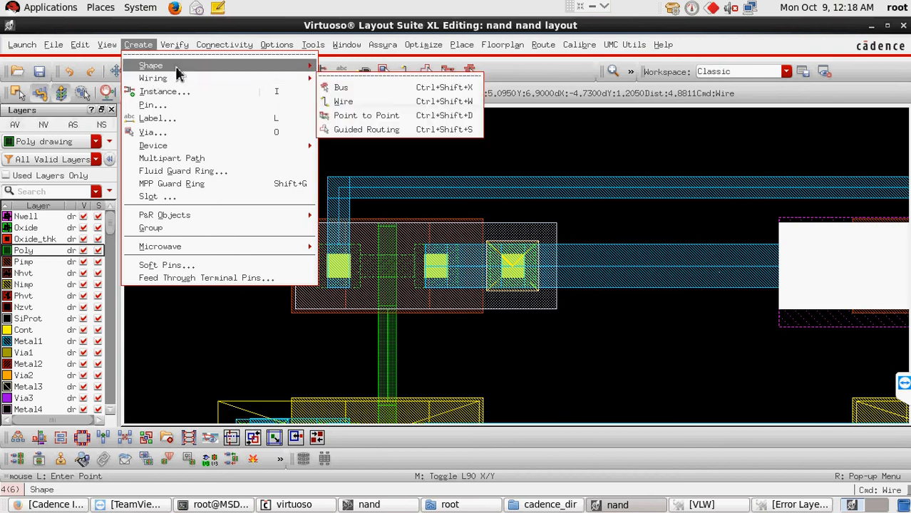
left_click(363, 80)
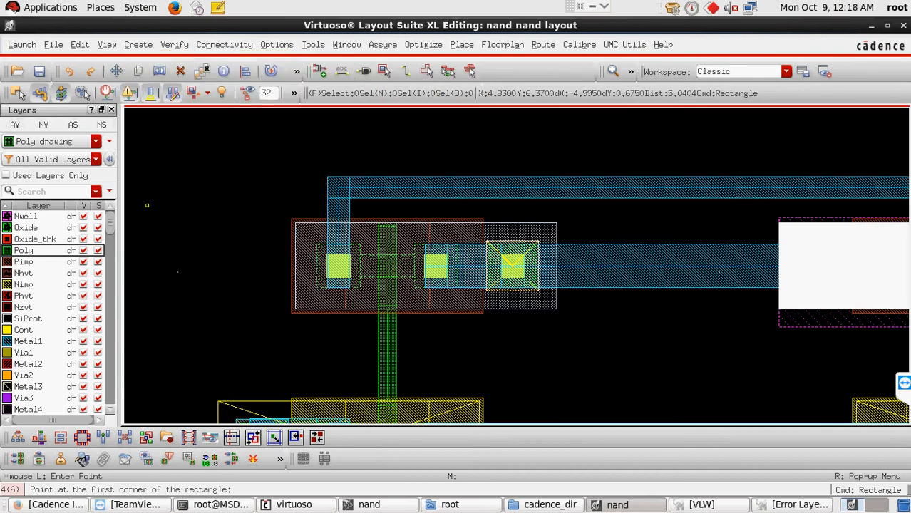
left_click(27, 217)
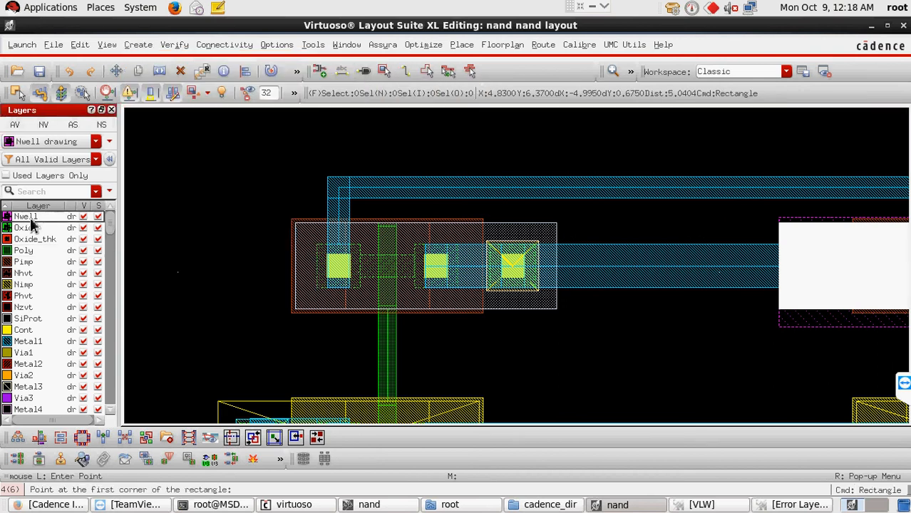
left_click(291, 214)
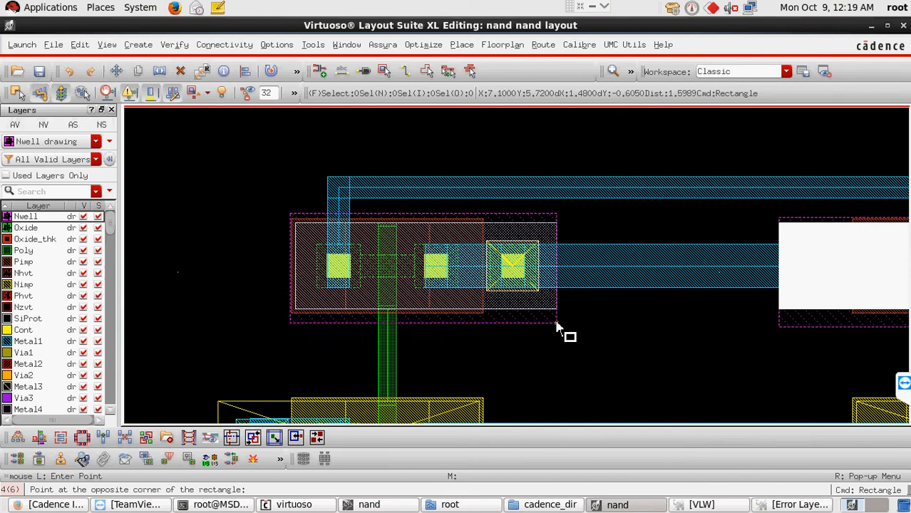
left_click(557, 326)
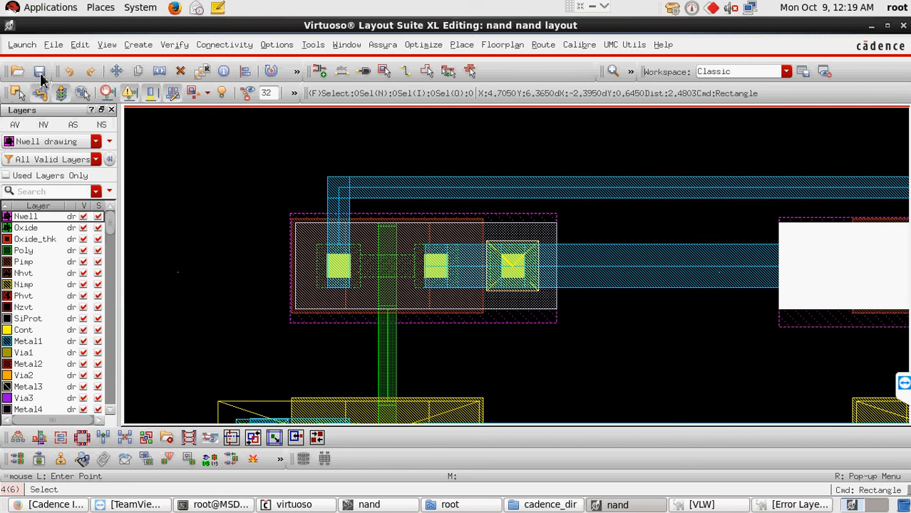
Save the layout and rerun the Assura DRC for nand, overwriting the existing run data and watching the log file
left_click(40, 74)
left_click(385, 45)
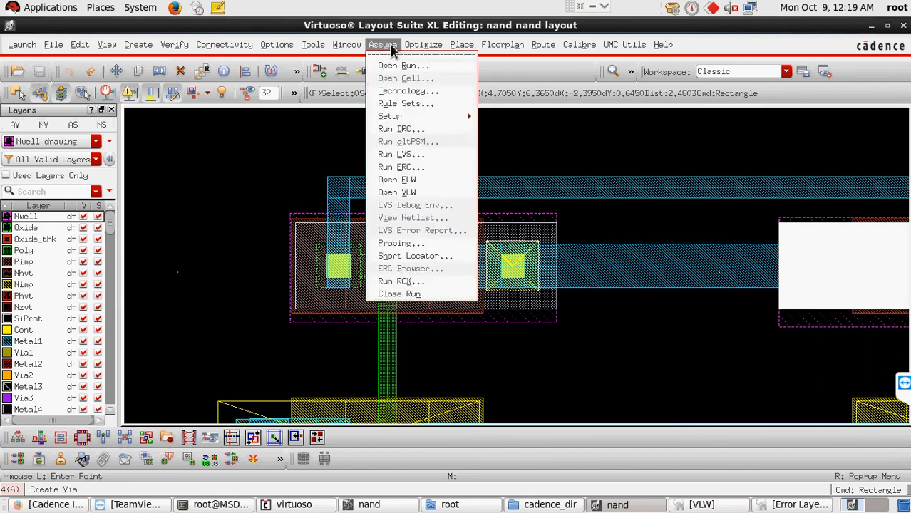
left_click(416, 129)
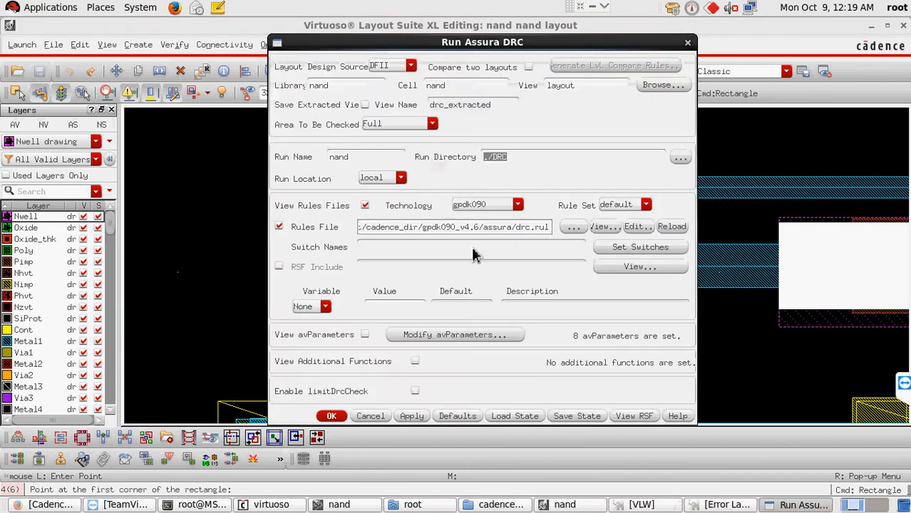
left_click(331, 415)
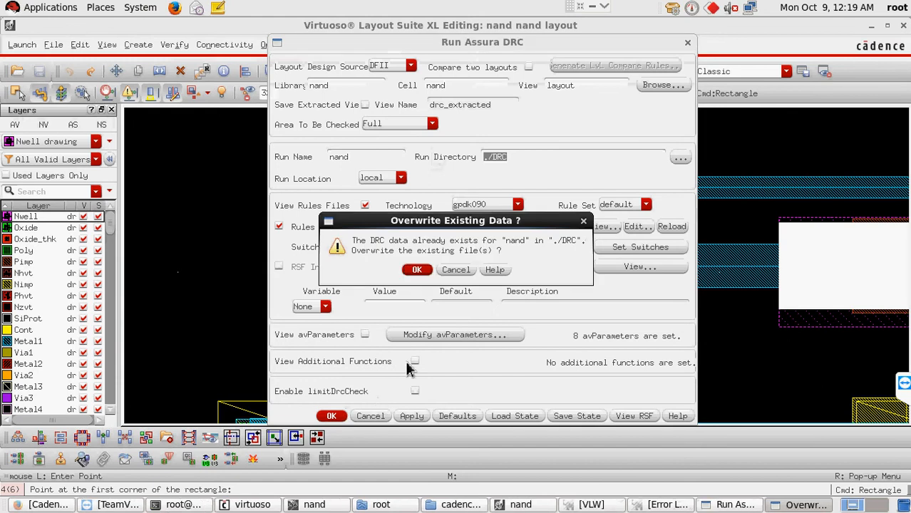
left_click(417, 270)
left_click(421, 275)
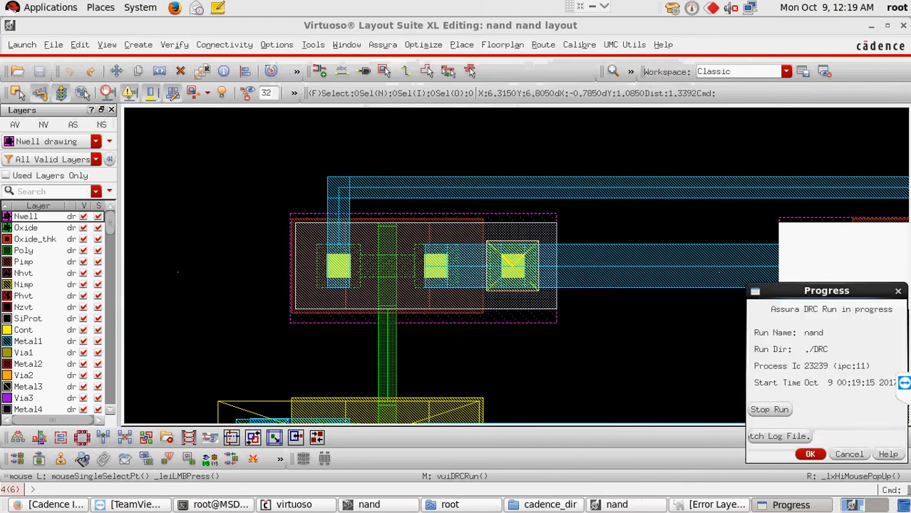
left_click(783, 436)
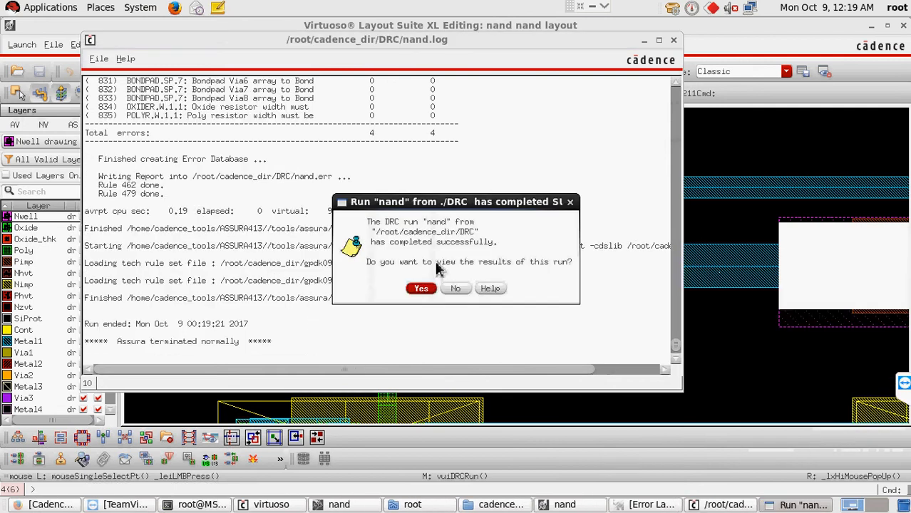
Open the completed DRC results and examine the first occurrence of the NIMP.A.1 Nimp area error in the layout
left_click(421, 289)
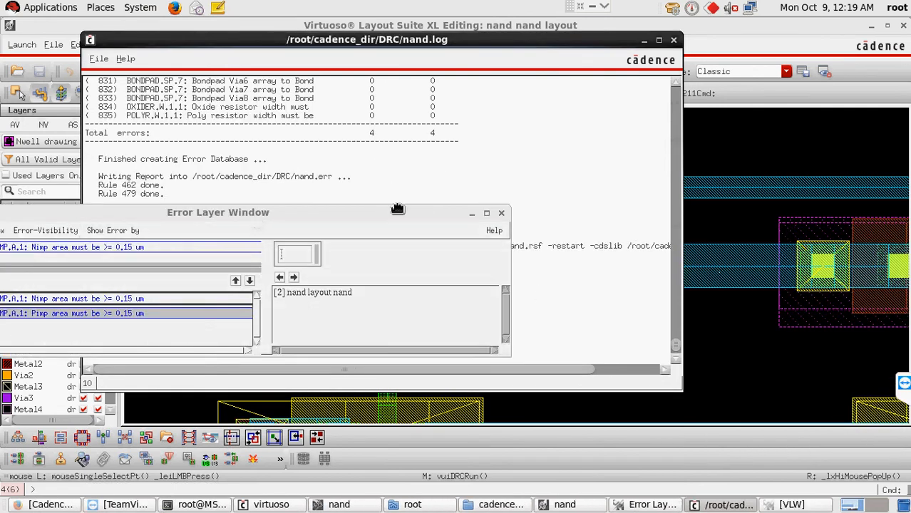
left_click_drag(397, 208, 587, 196)
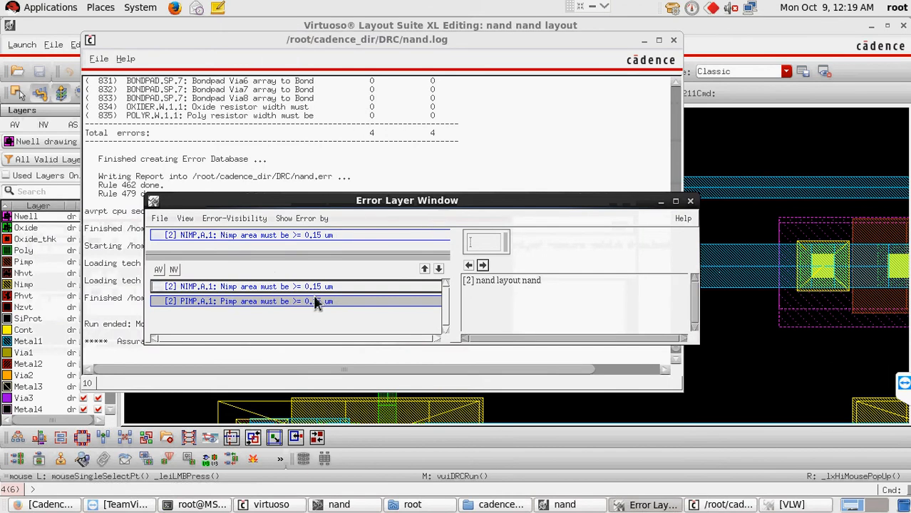
left_click(483, 265)
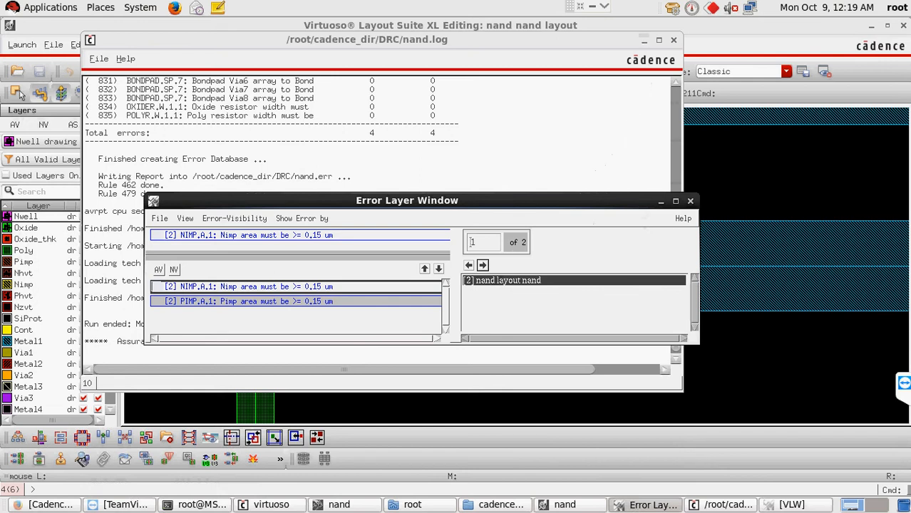
left_click(644, 40)
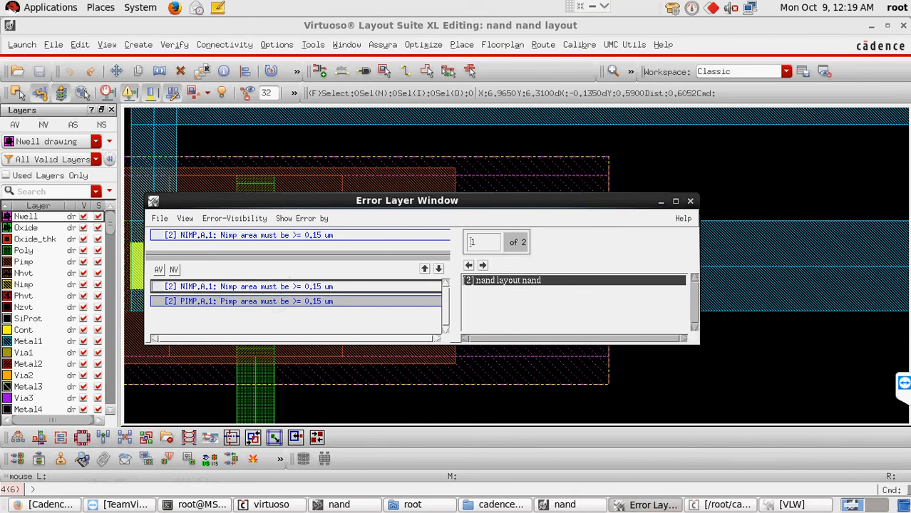
left_click_drag(511, 209, 560, 365)
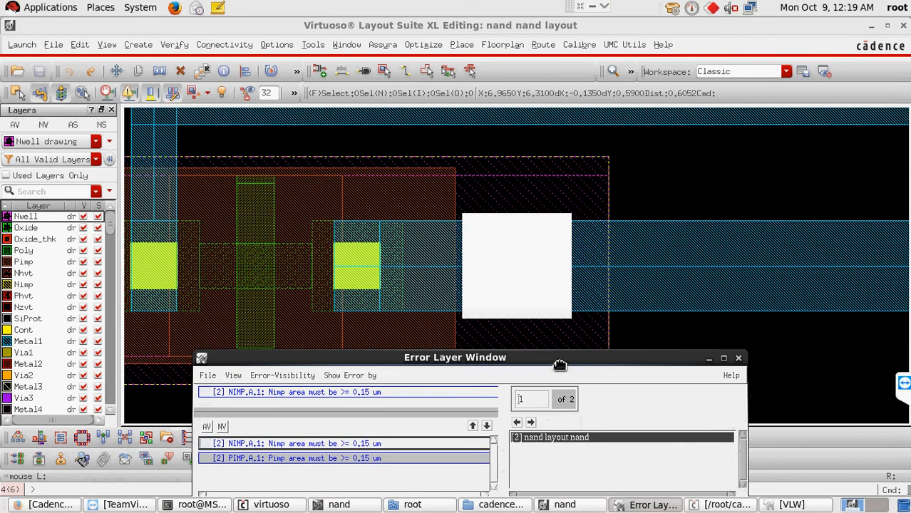
left_click(511, 248)
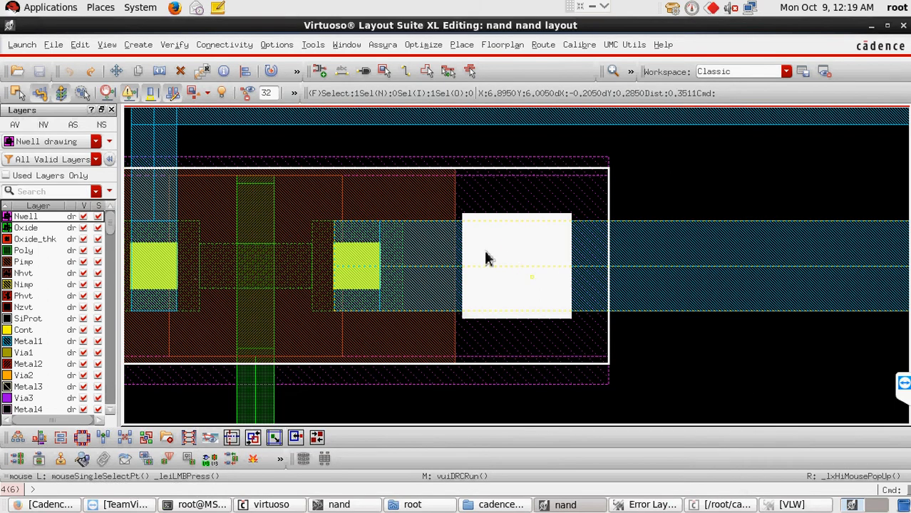
scroll(715, 318, "up", 1, "ctrl")
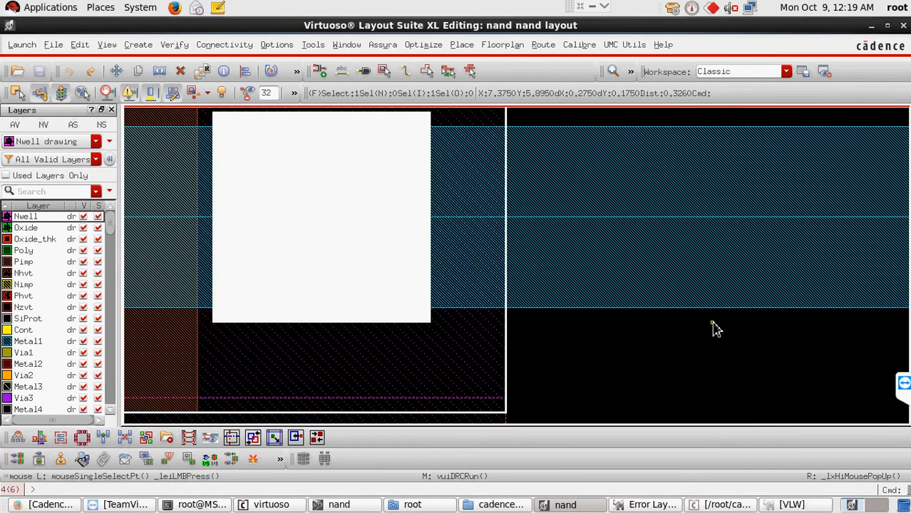
key("f")
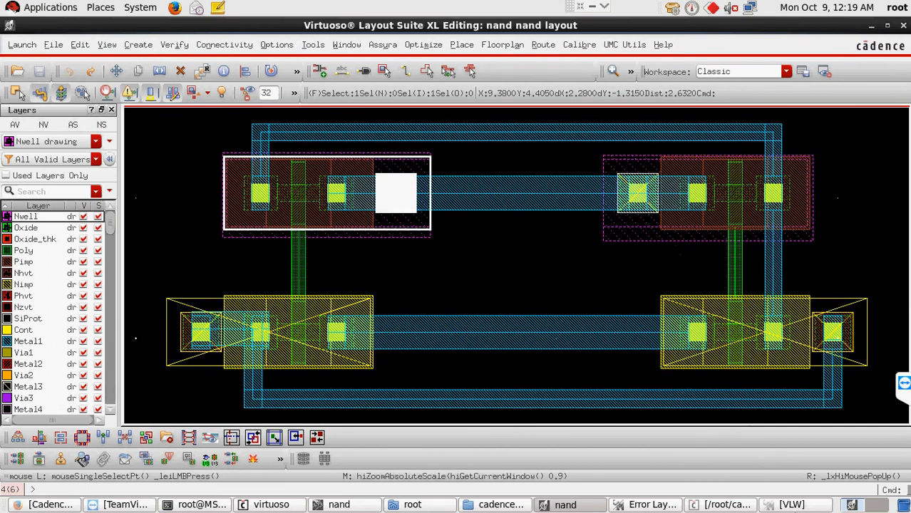
Step through the second NIMP.A.1 occurrence and both PIMP.A.1 Pimp area errors, examining each highlighted area in the layout
left_click(791, 505)
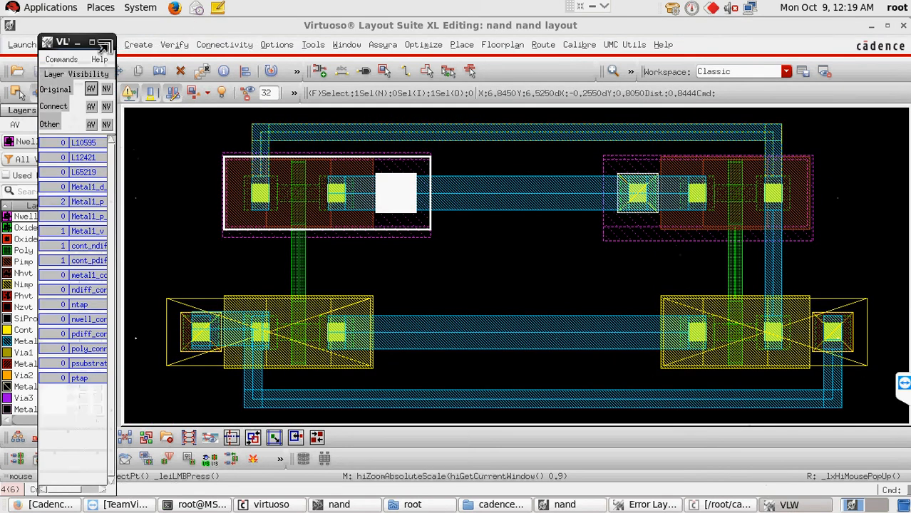
left_click(650, 505)
left_click(532, 422)
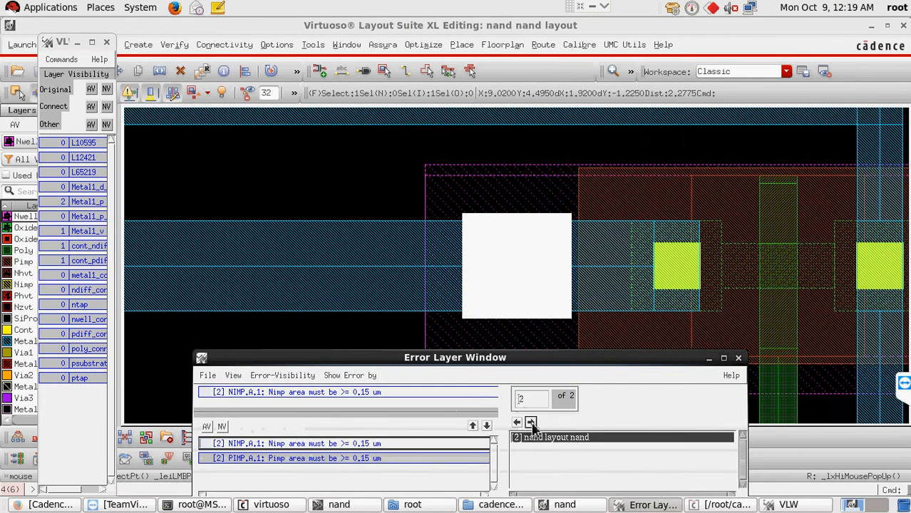
left_click(531, 423)
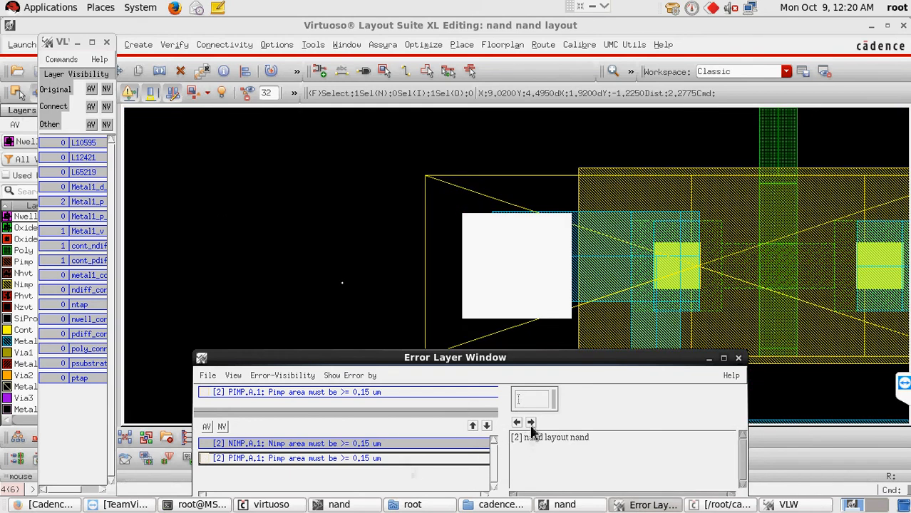
left_click(531, 423)
left_click(531, 423)
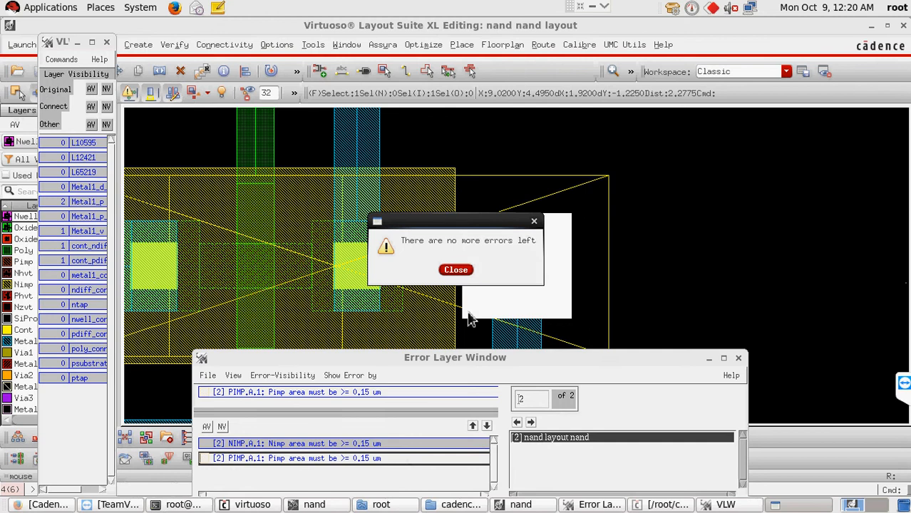
Return to the full nand layout and check the instance parameters of the lower-right transistor, including its tap settings
left_click(455, 270)
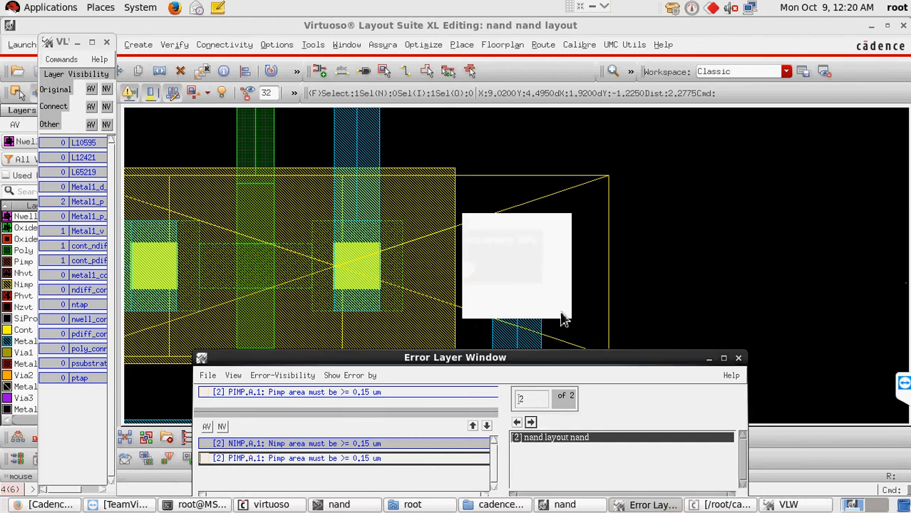
left_click(741, 296)
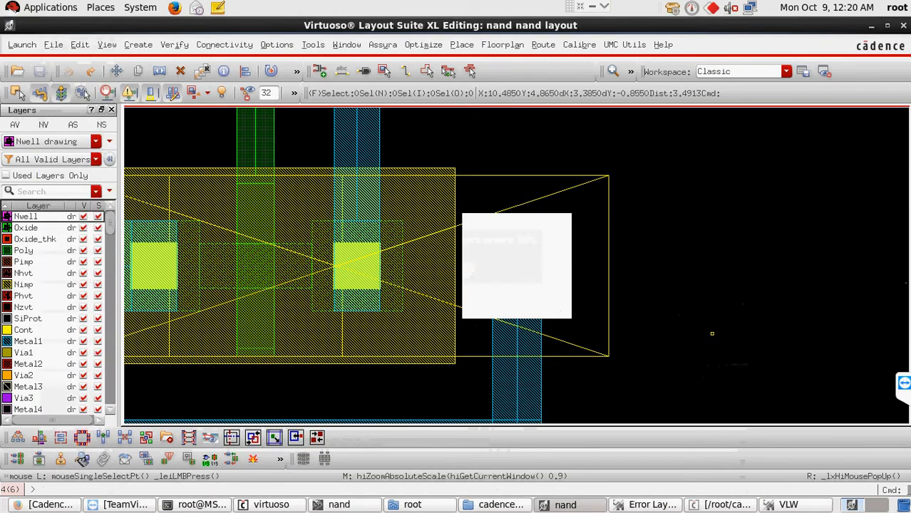
key("f")
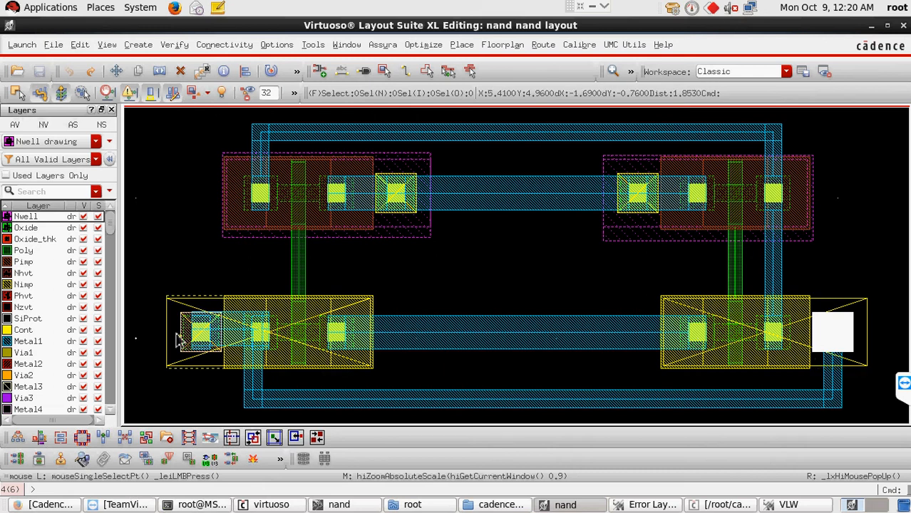
left_click(841, 335)
right_click(844, 331)
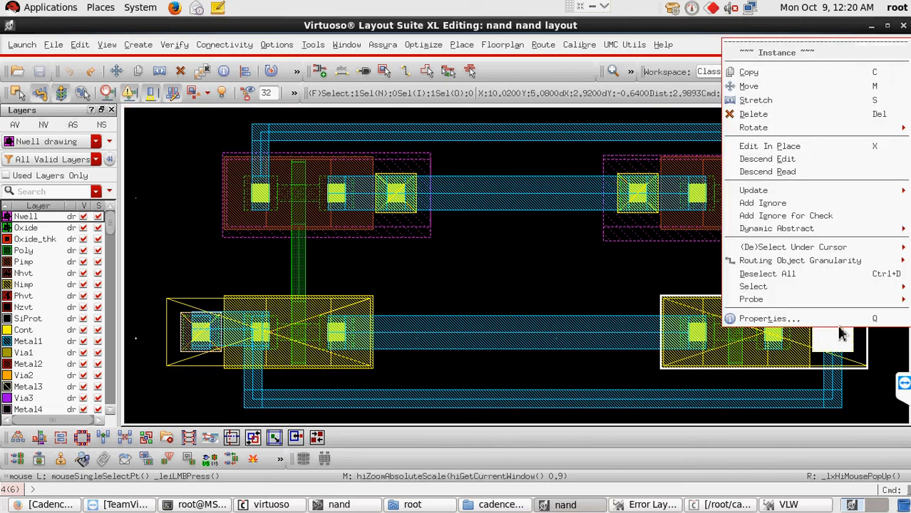
left_click(834, 319)
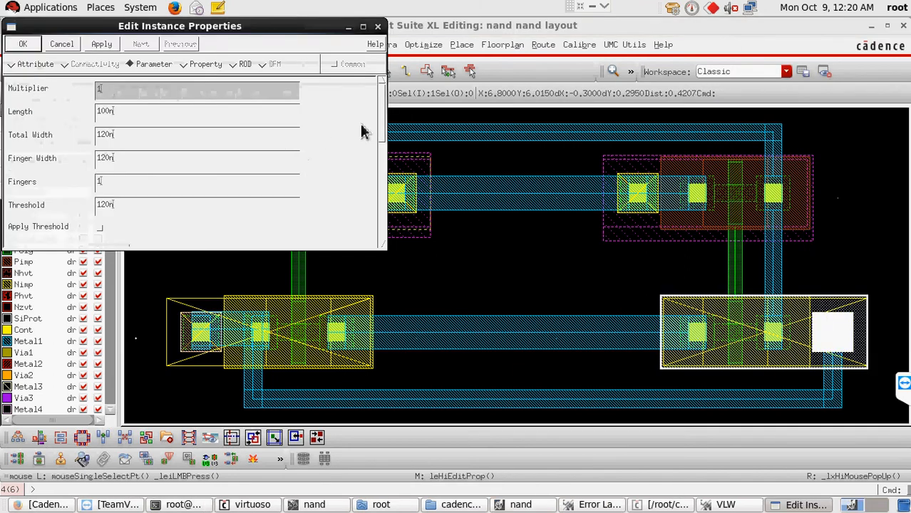
left_click_drag(383, 117, 386, 217)
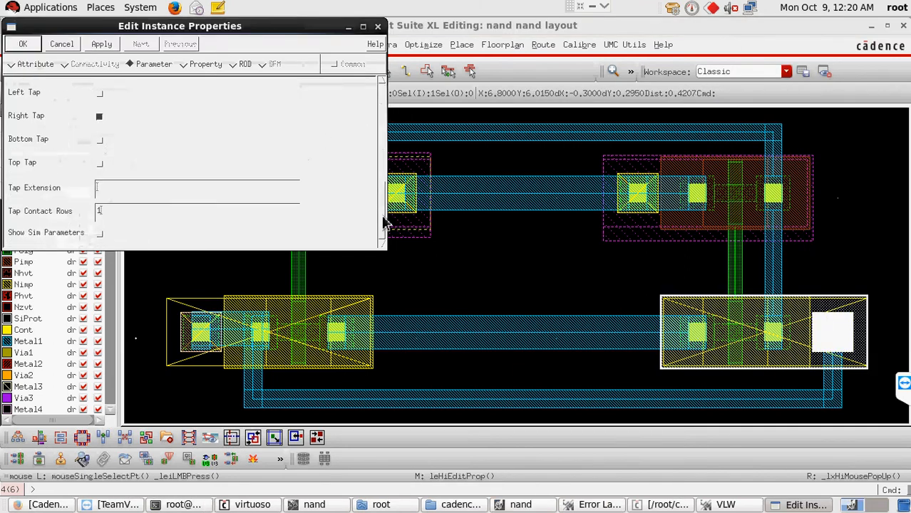
left_click(378, 29)
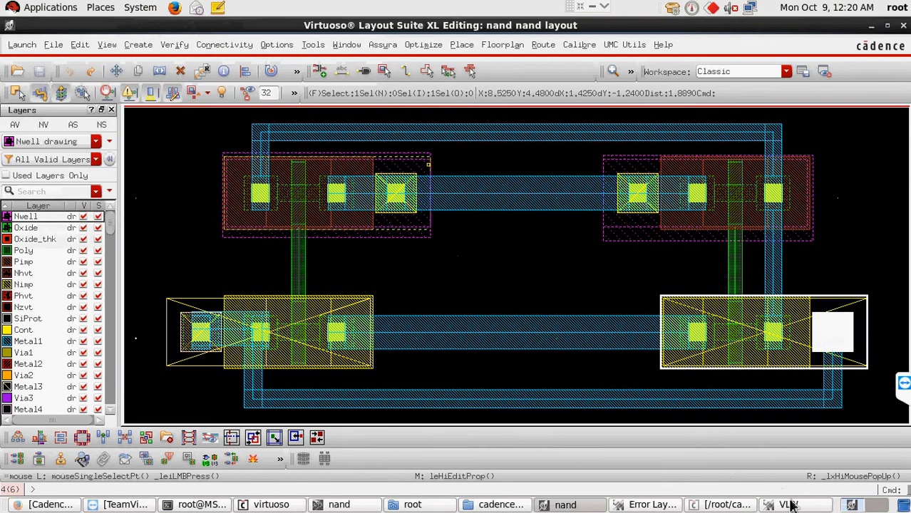
Rerun the Assura DRC for nand with the gpdk090 rules, overwriting the existing run data, and view the results
left_click(382, 44)
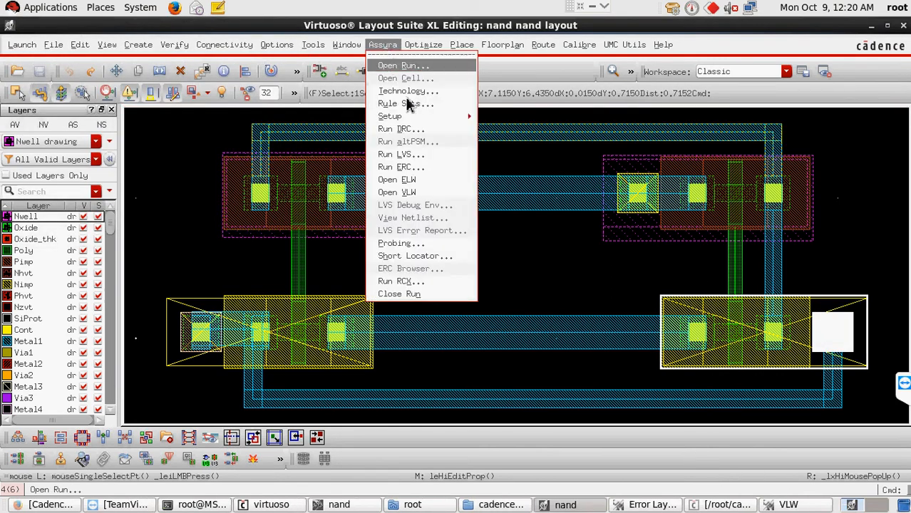
left_click(402, 129)
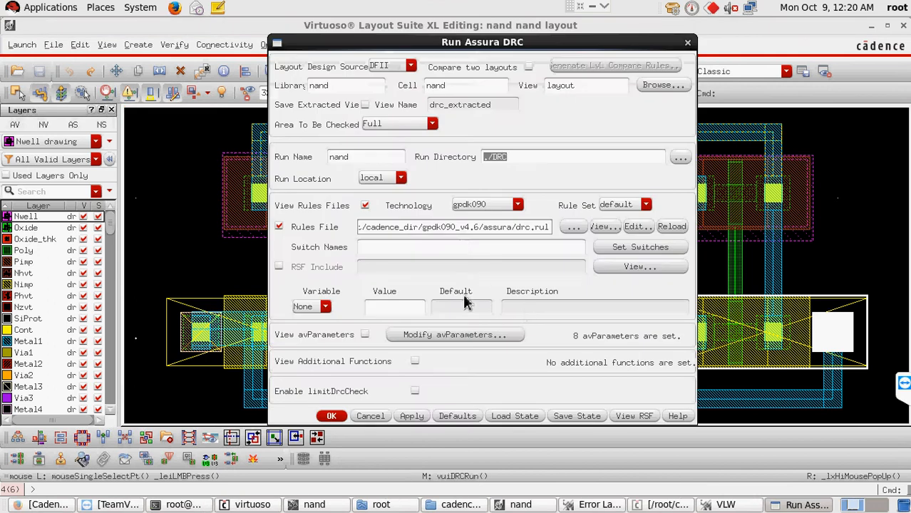
left_click(331, 417)
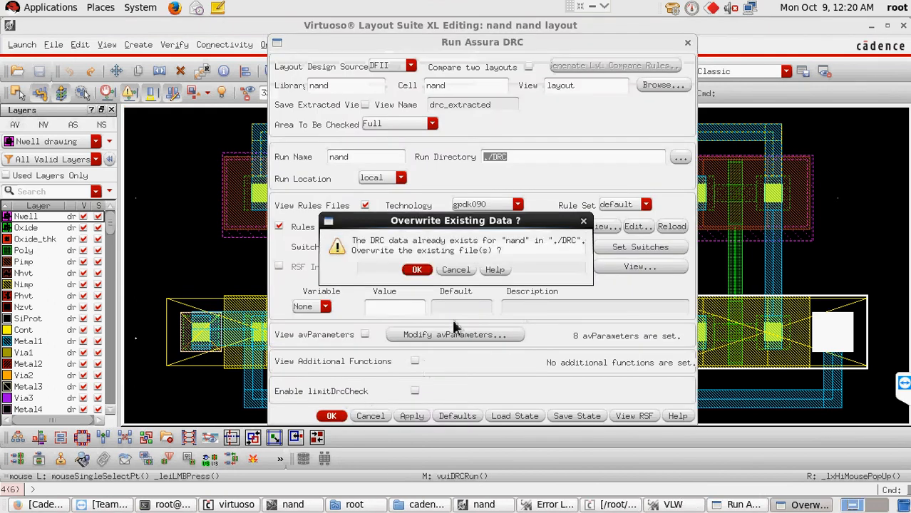
left_click(417, 270)
left_click(427, 276)
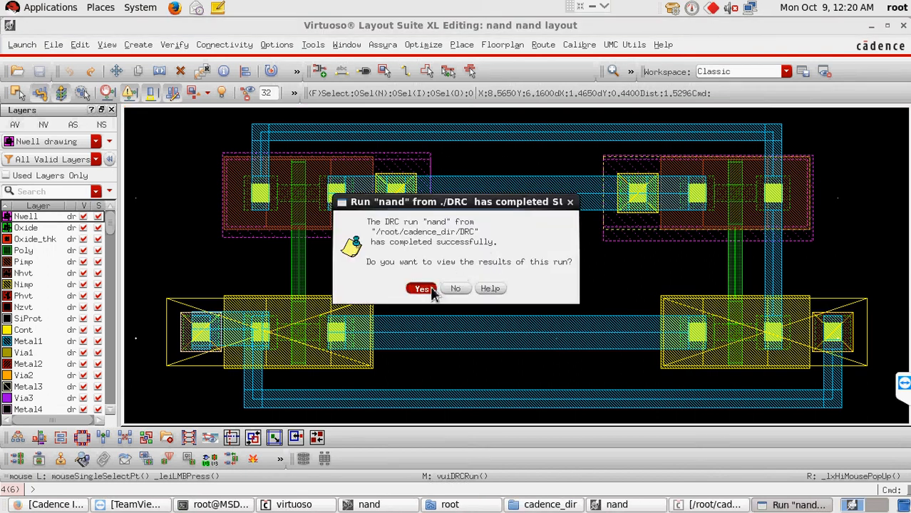
left_click(422, 288)
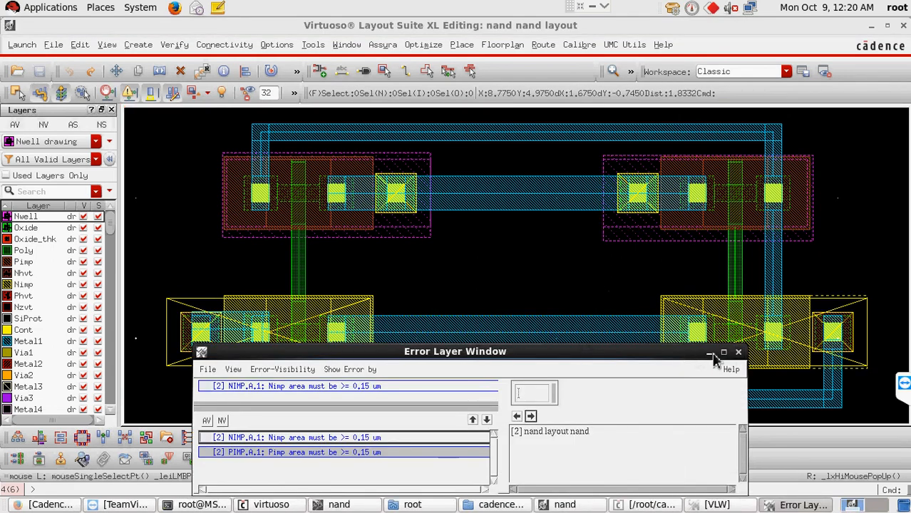
left_click(710, 355)
Check the instance parameters of the upper-right transistor, then close its properties without changes
left_click(634, 200)
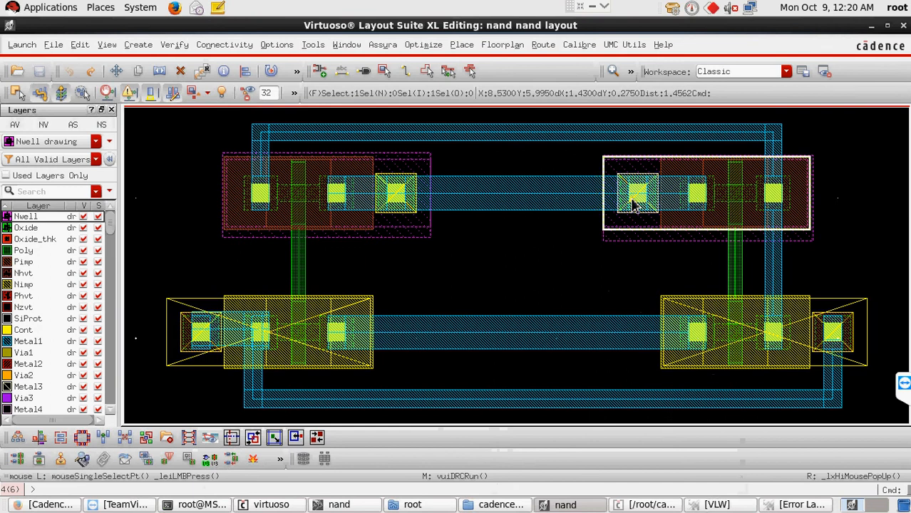
right_click(633, 200)
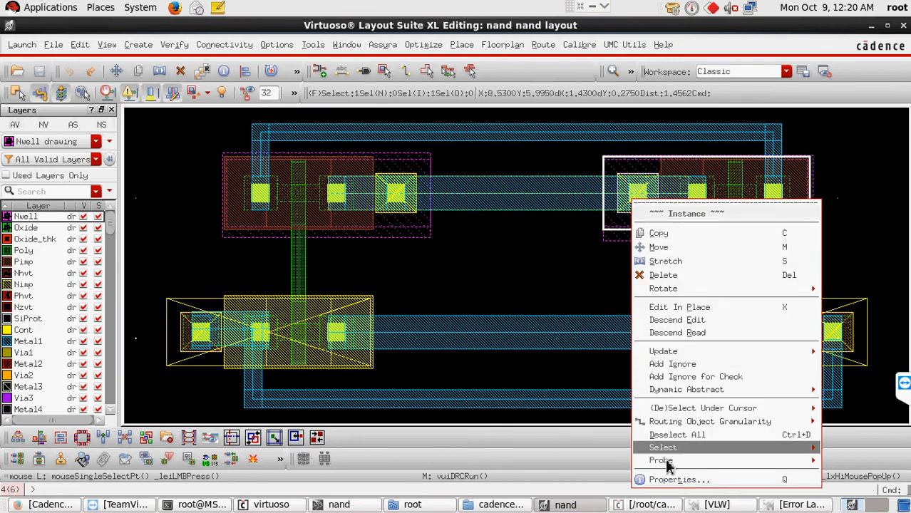
left_click(677, 479)
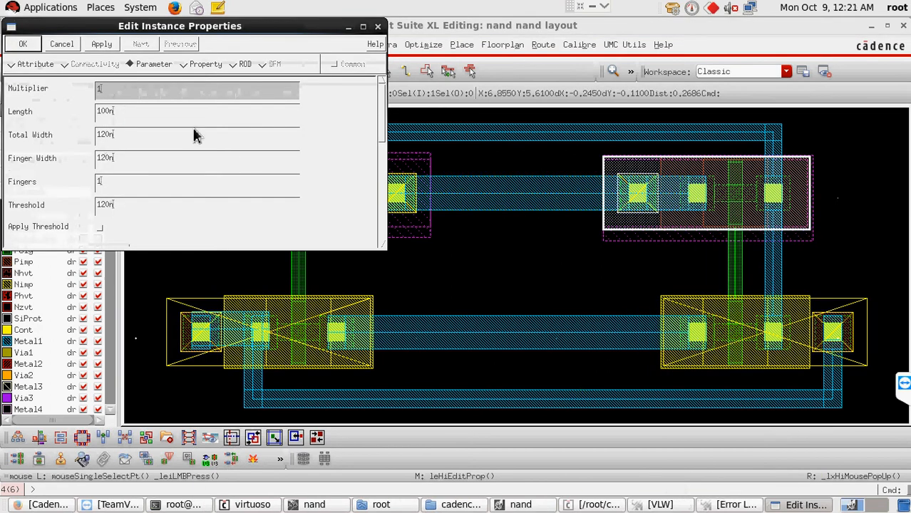
left_click(380, 32)
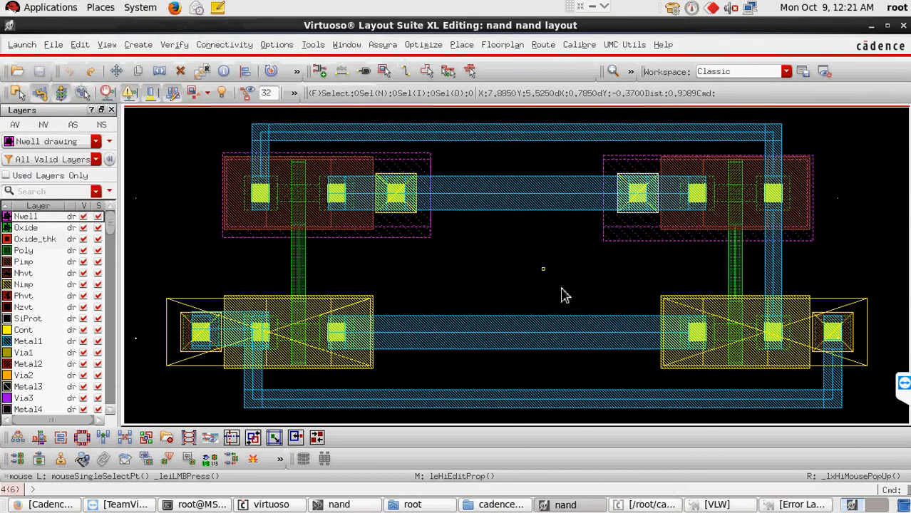
Delete the Metal1 strip joining the two upper transistors and their well contacts
left_click(568, 198)
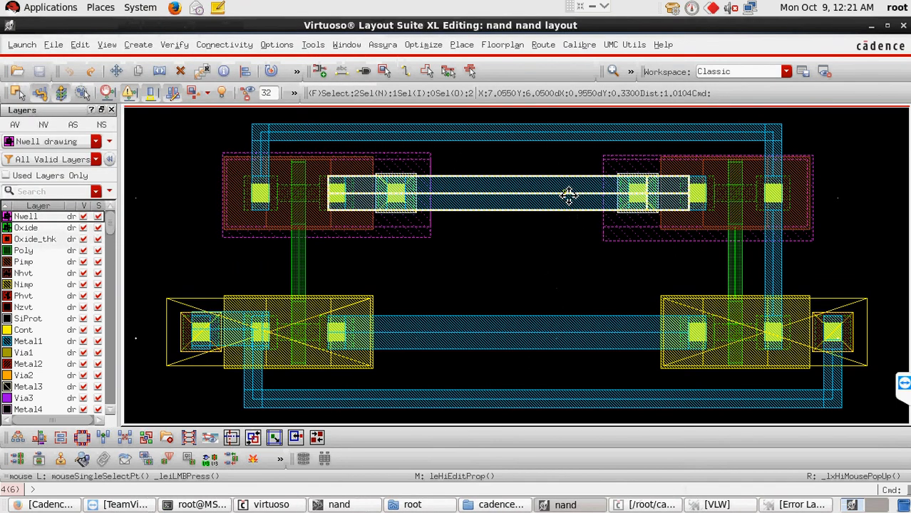
key("Delete")
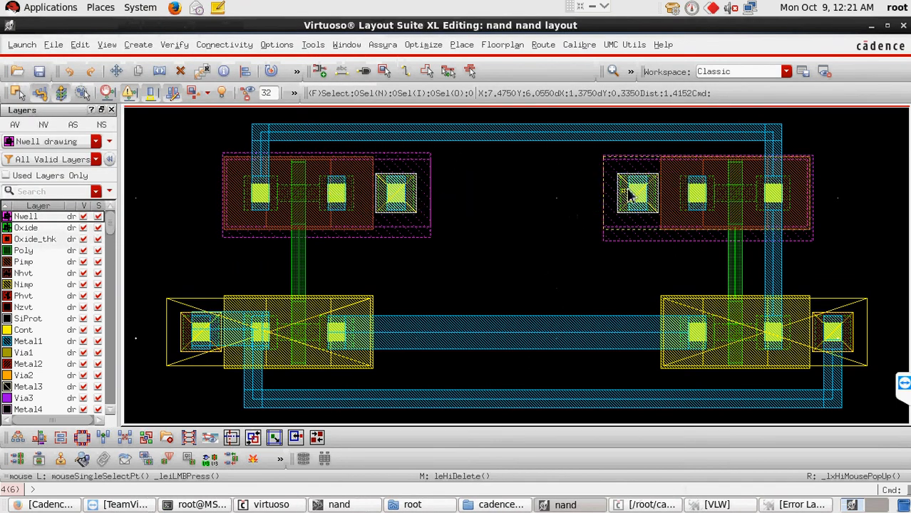
Select the marker around the upper-right well contact and inspect the properties of the transistor instance containing it
left_click(636, 191)
left_click(644, 189)
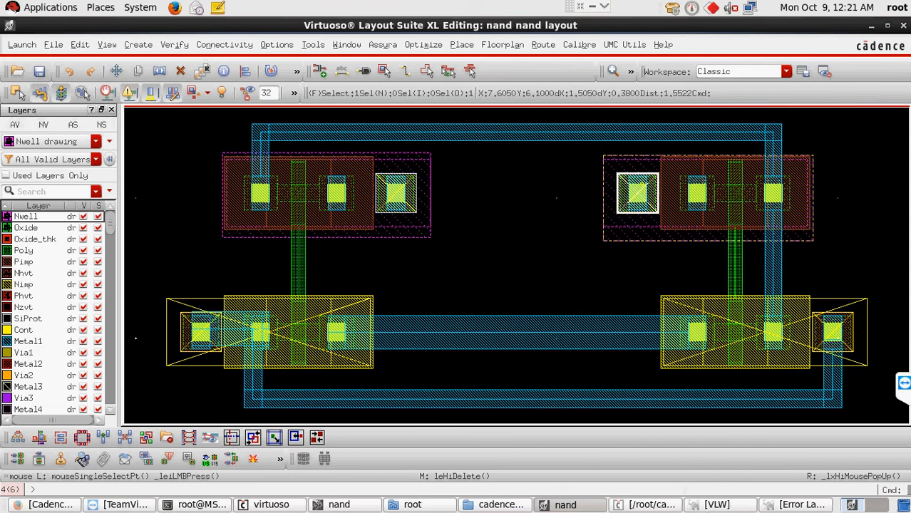
right_click(643, 189)
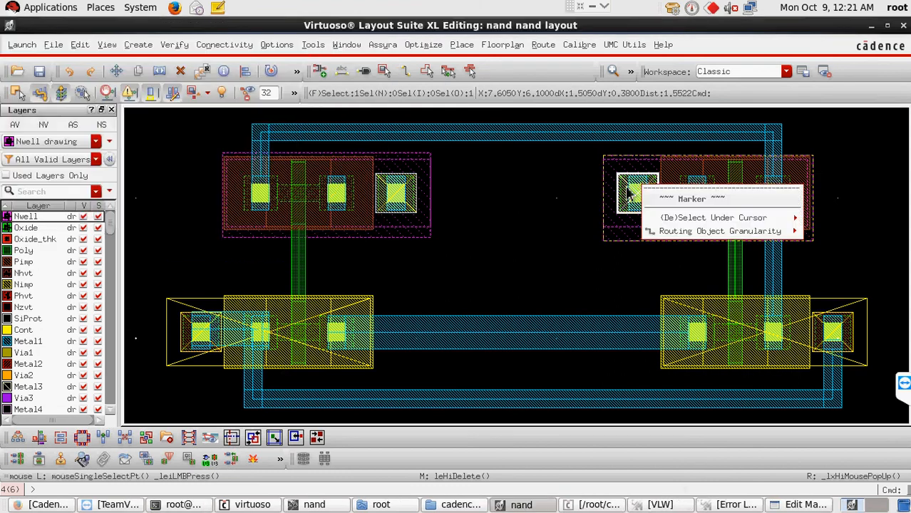
left_click(631, 194)
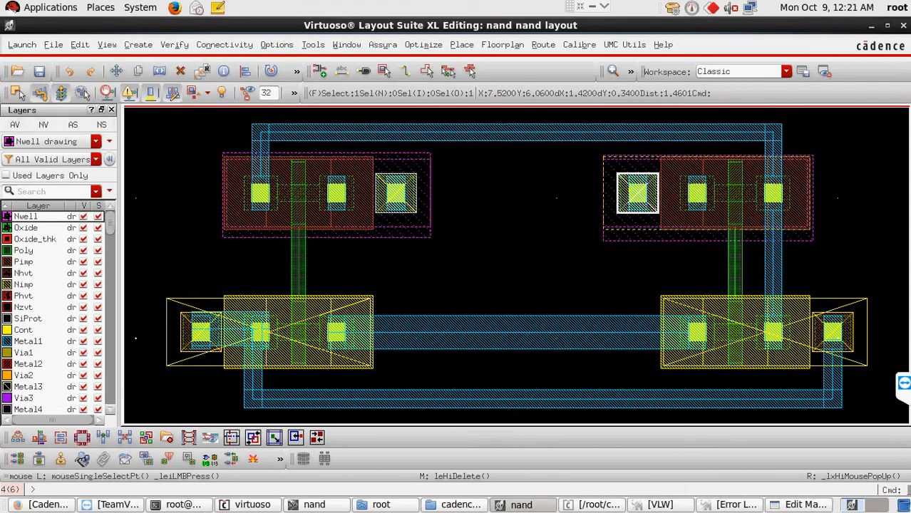
right_click(631, 194)
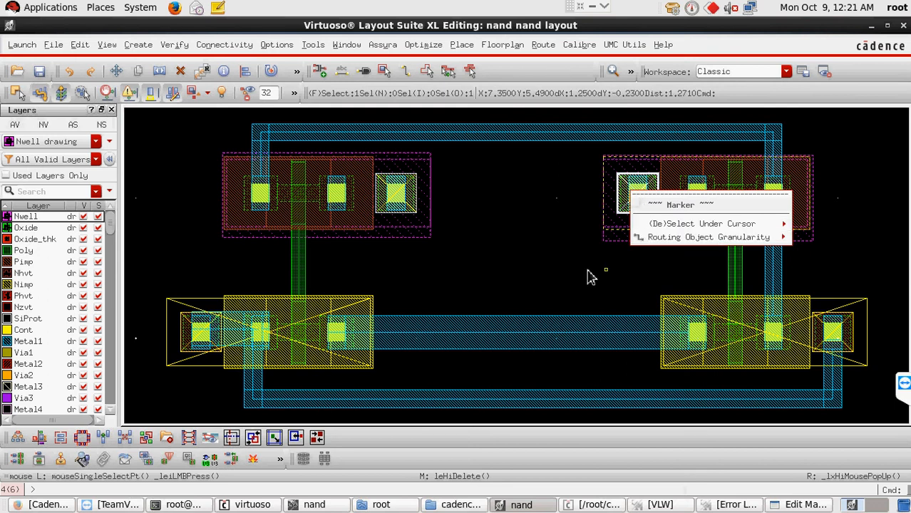
left_click(587, 271)
left_click(637, 206)
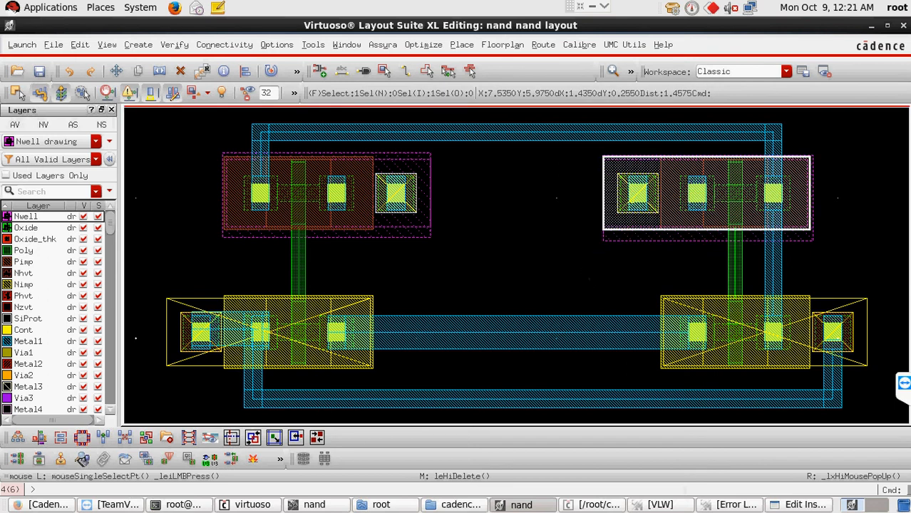
right_click(632, 203)
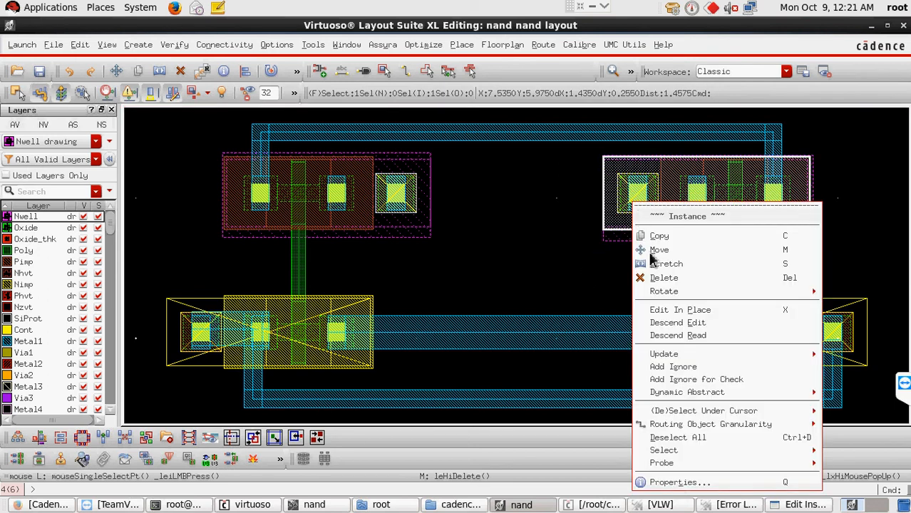
left_click(678, 484)
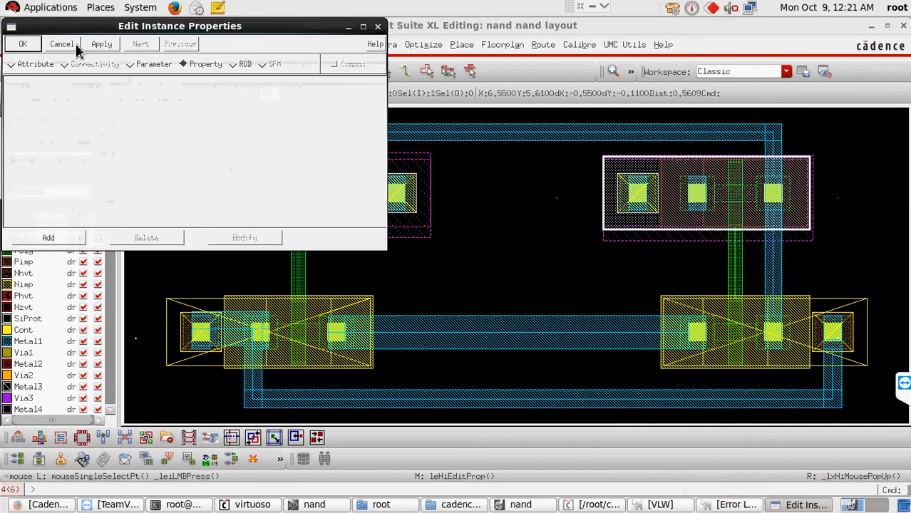
left_click(22, 44)
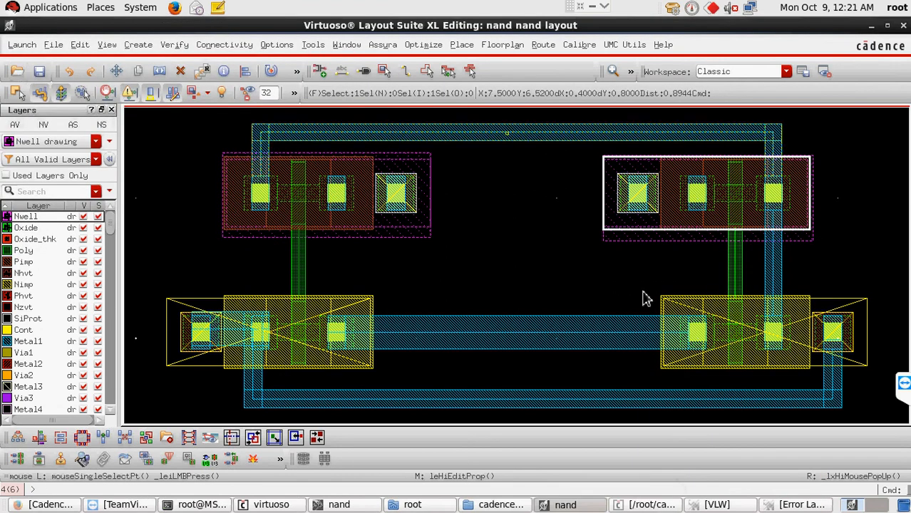
Inspect the properties of the lower-right transistor instance and minimize the properties window
left_click(549, 237)
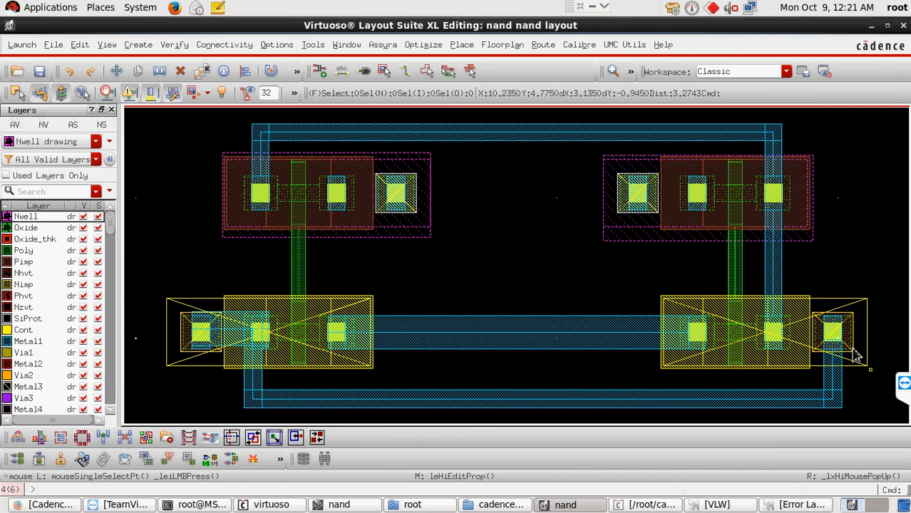
left_click(843, 336)
right_click(845, 338)
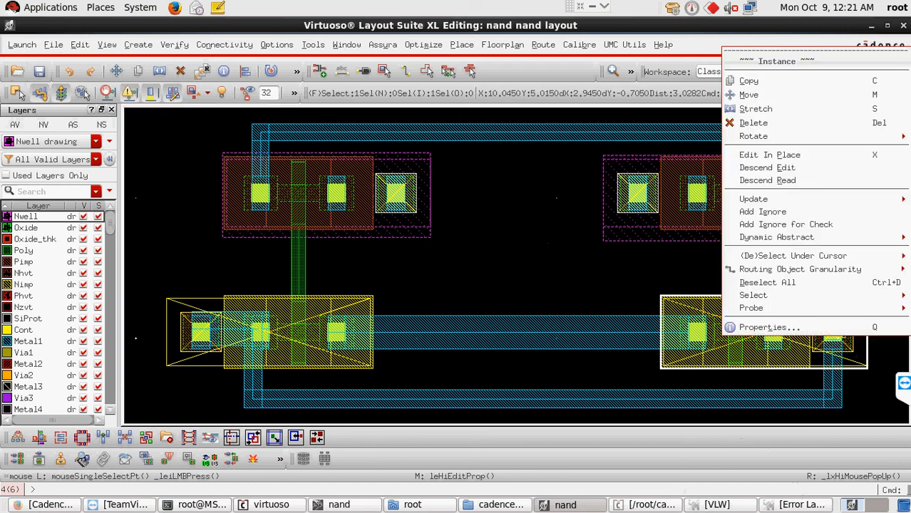
left_click(818, 327)
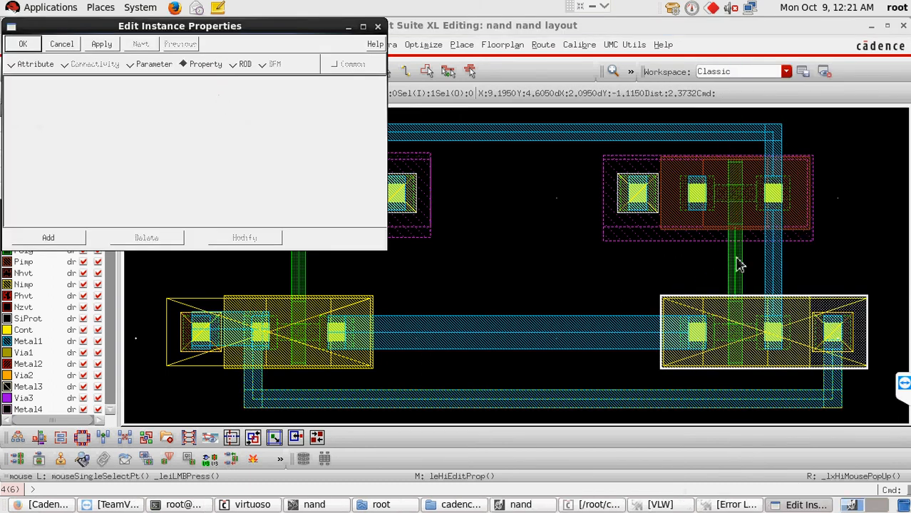
left_click(348, 27)
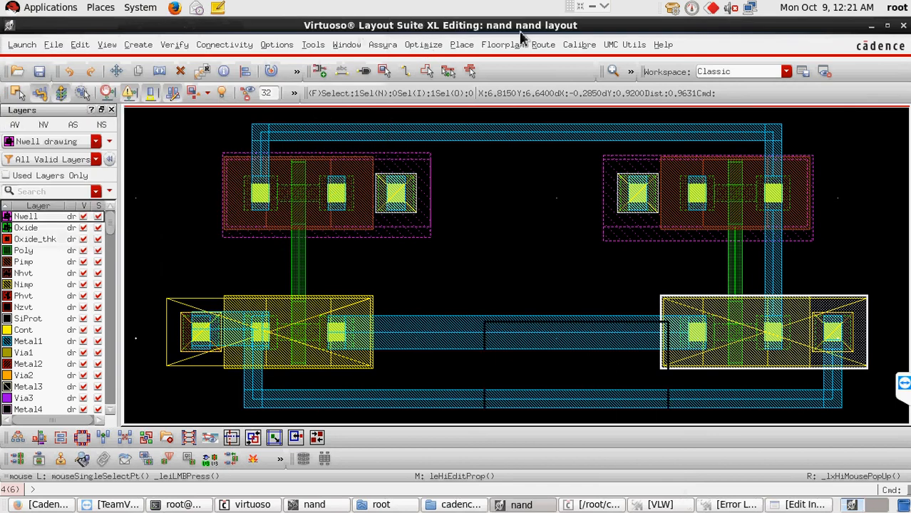
left_click(604, 8)
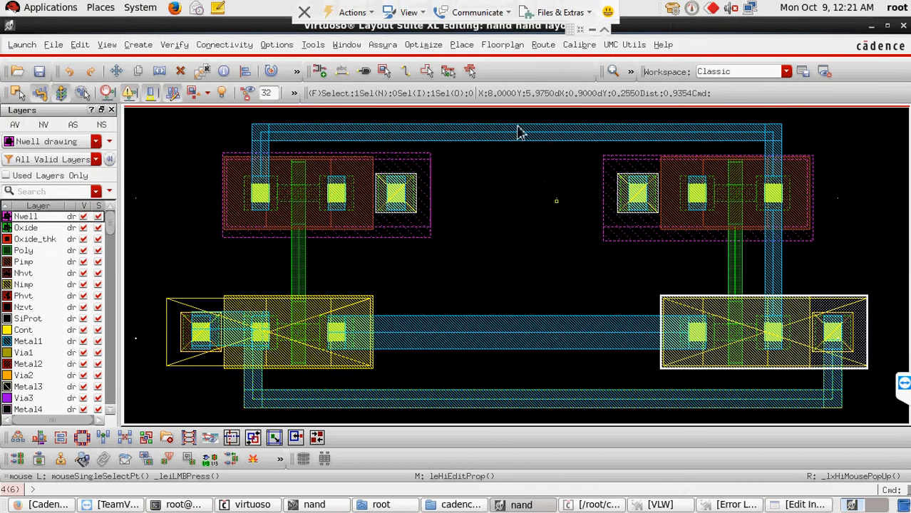
left_click(580, 32)
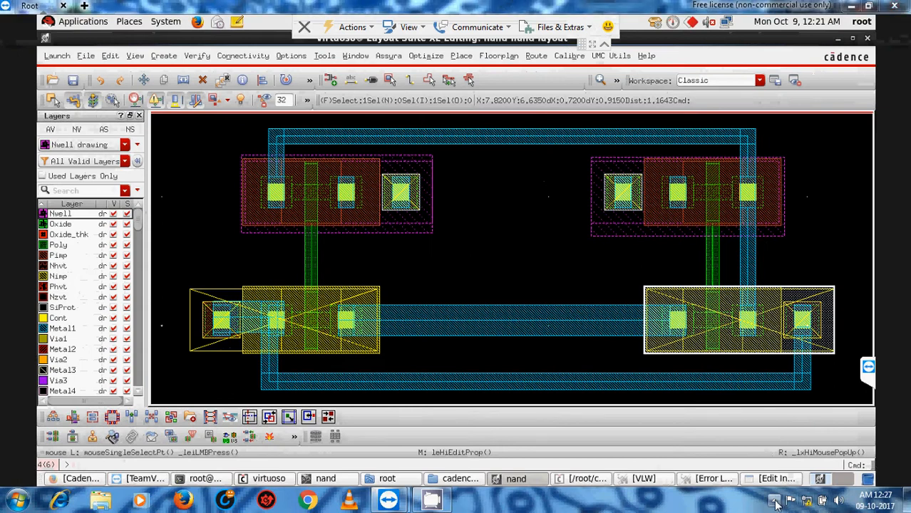
left_click(774, 501)
right_click(777, 429)
left_click(808, 367)
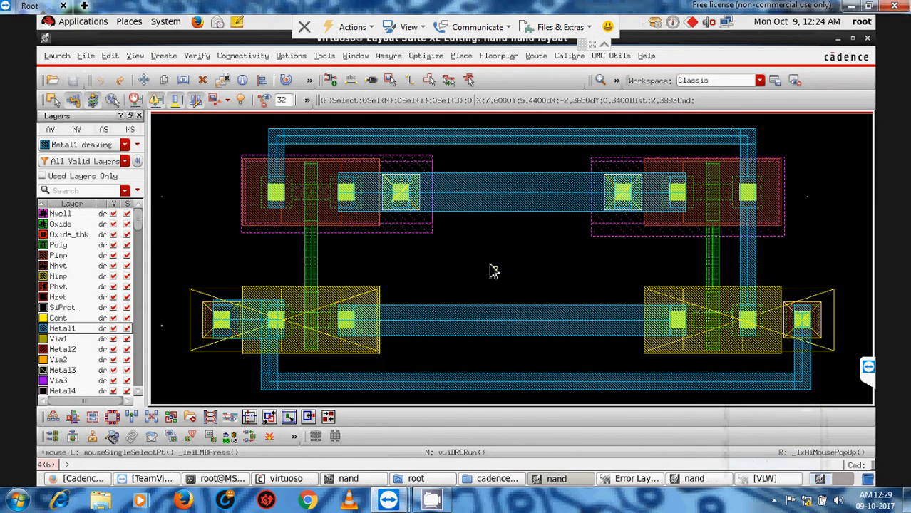
Pick input pins A and B from the schematic and place them in the layout, with B between the left and right transistors
left_click(73, 437)
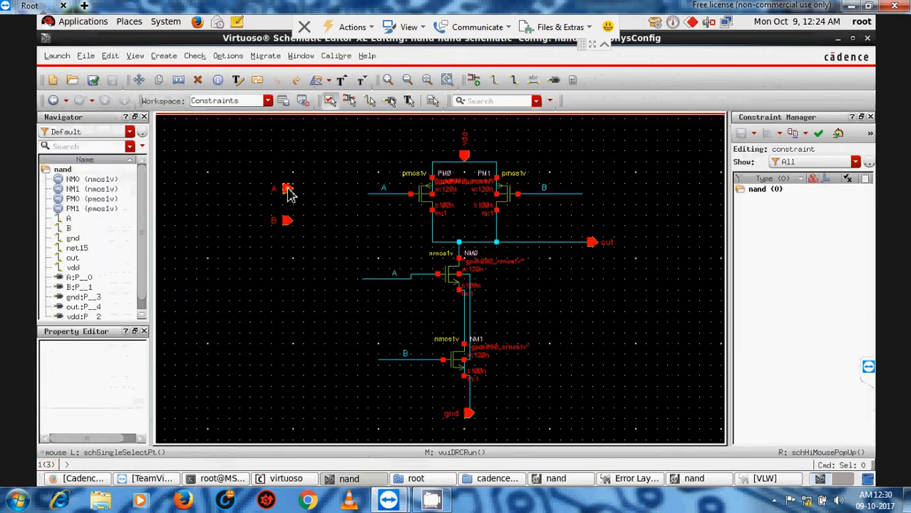
left_click(287, 190)
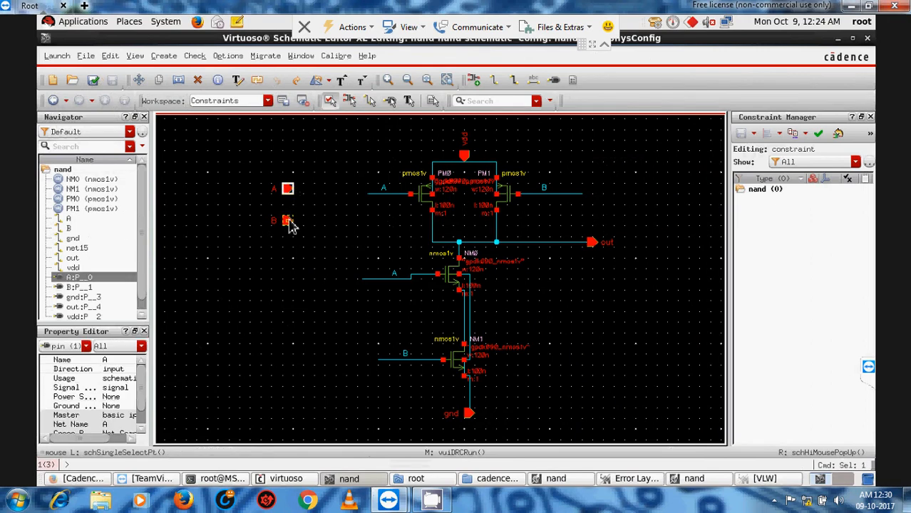
left_click(288, 223, "shift")
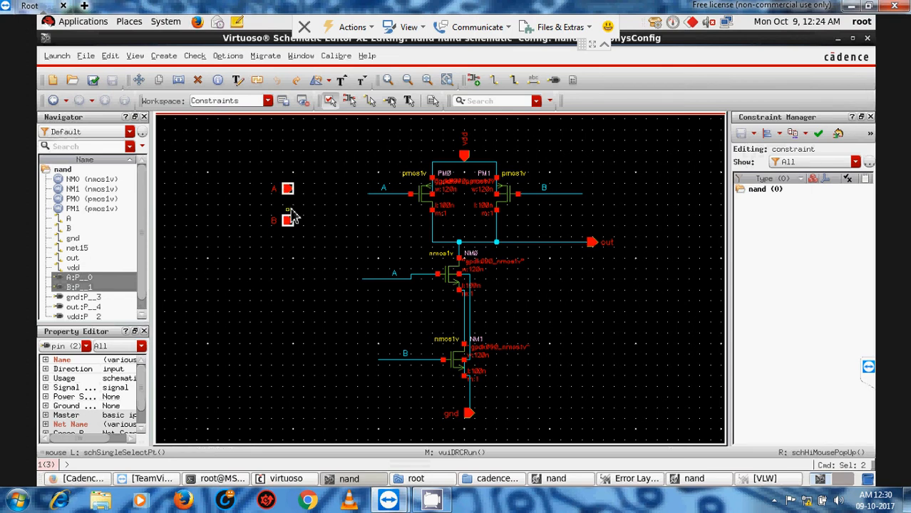
left_click(708, 486)
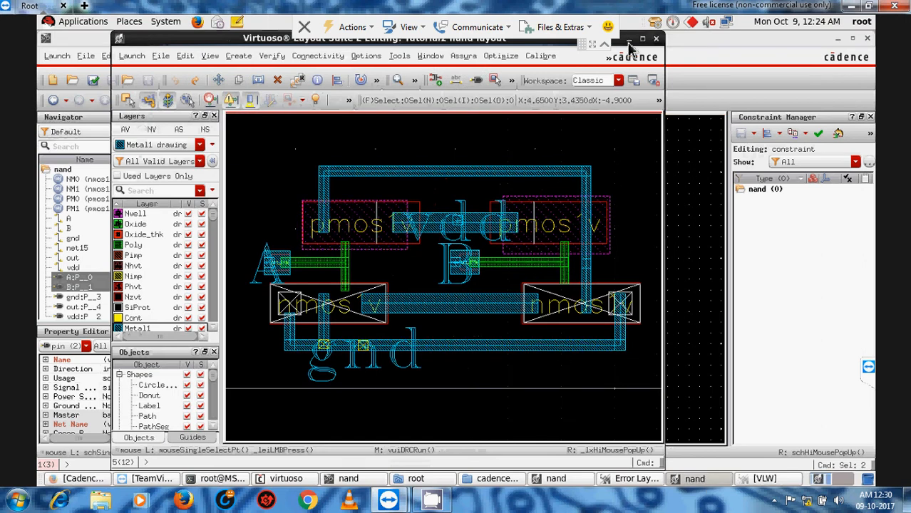
left_click(629, 38)
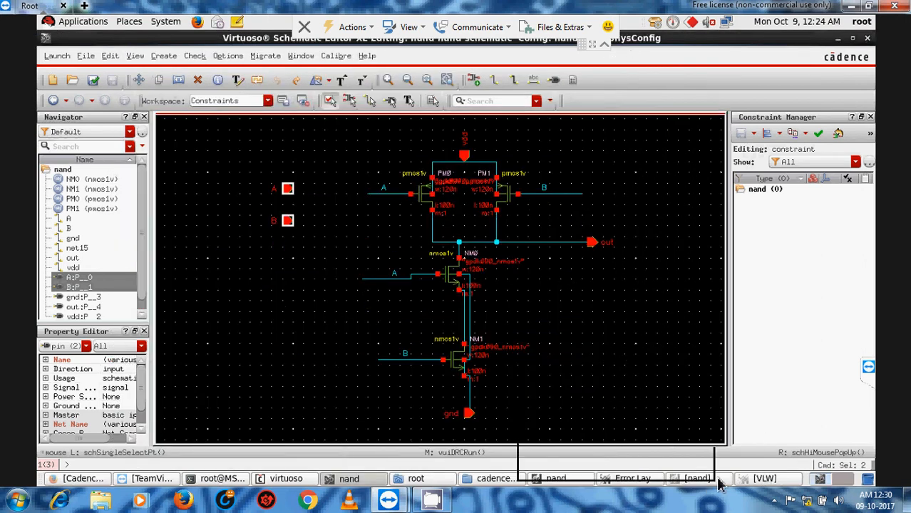
left_click(559, 479)
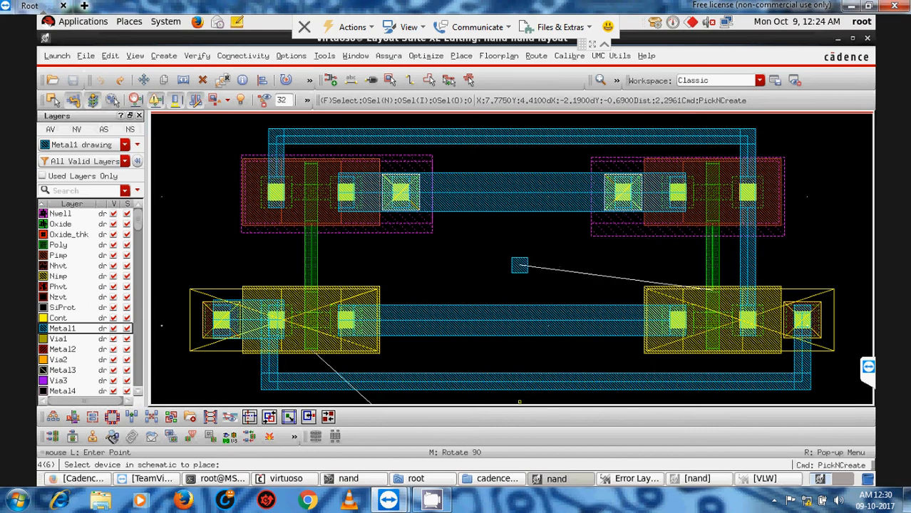
left_click(519, 265)
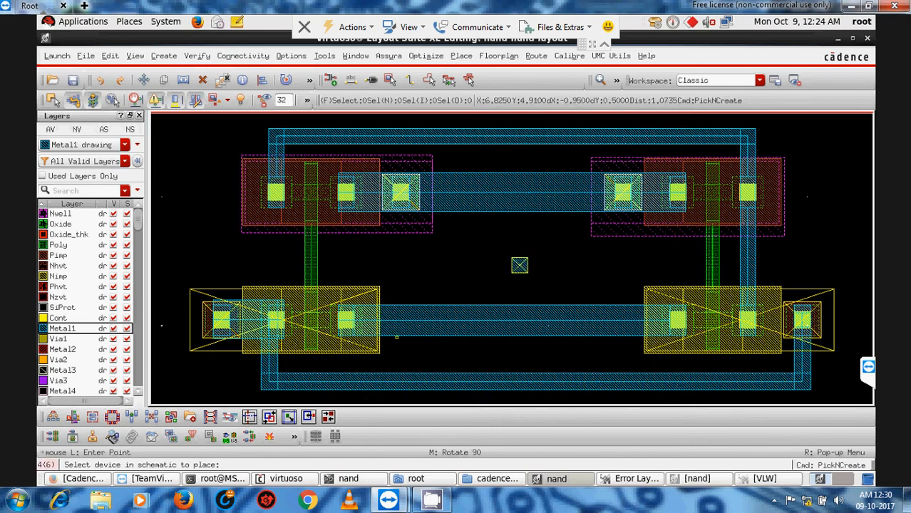
scroll(389, 340, "down", 2)
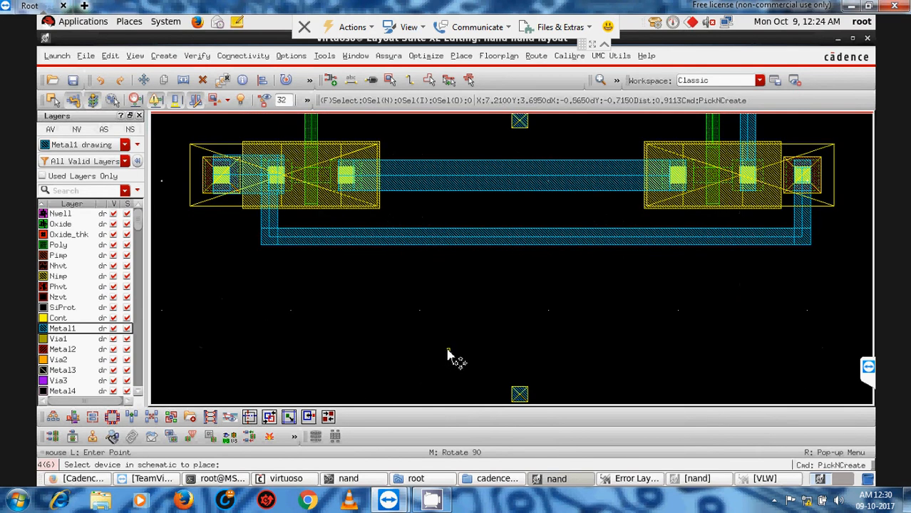
key("Escape")
Move pin A from below the layout to the left of the left poly gate, between the upper and lower transistors
left_click_drag(521, 394, 321, 324)
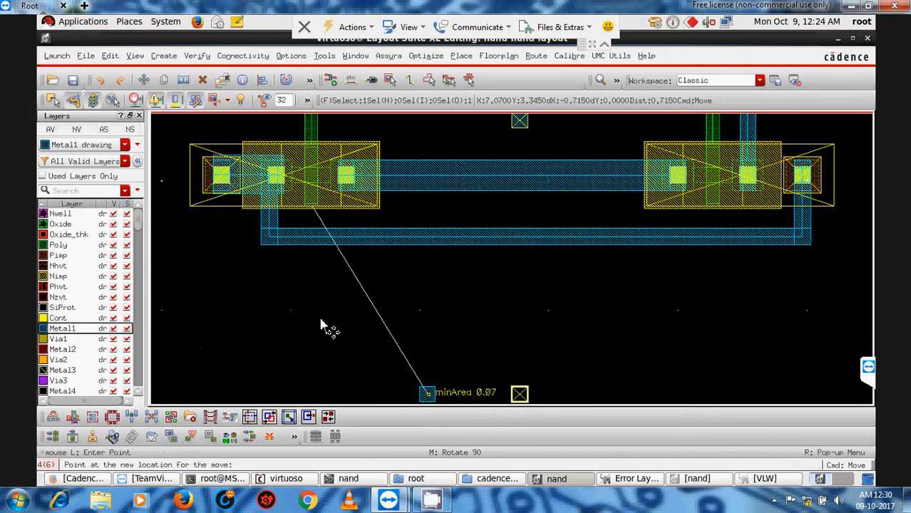
left_click(212, 392)
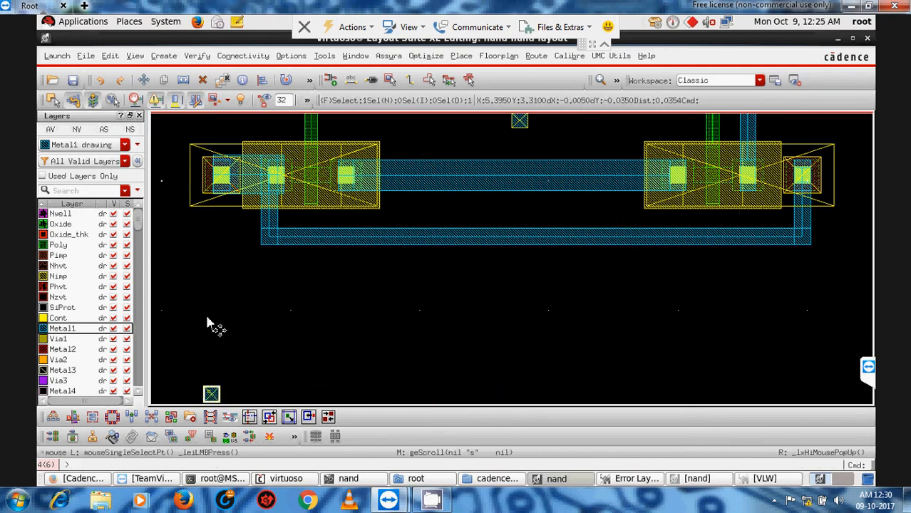
left_click_drag(208, 318, 213, 125)
left_click(214, 224)
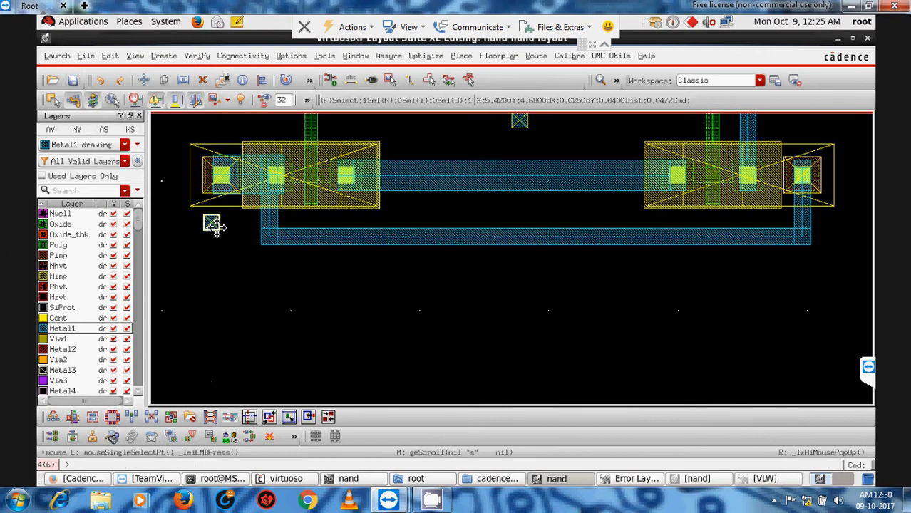
left_click_drag(212, 223, 216, 121)
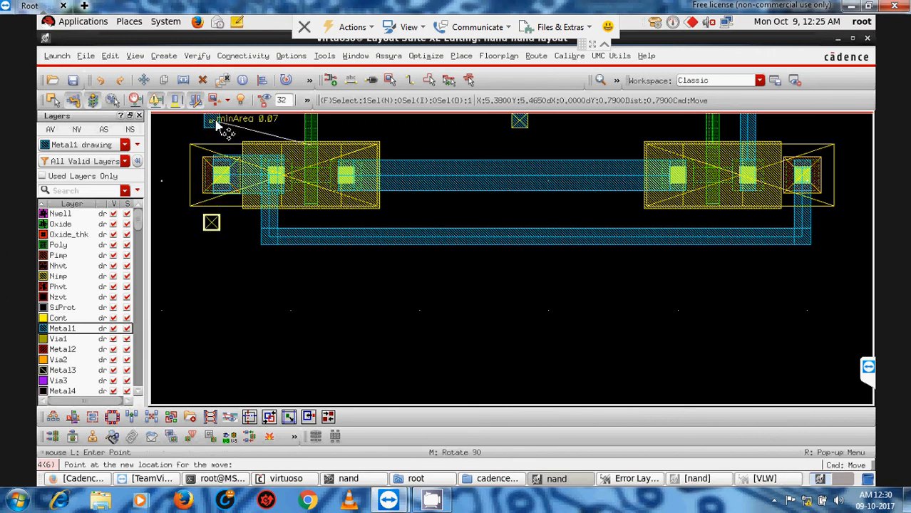
left_click(216, 121)
scroll(249, 135, "up", 3)
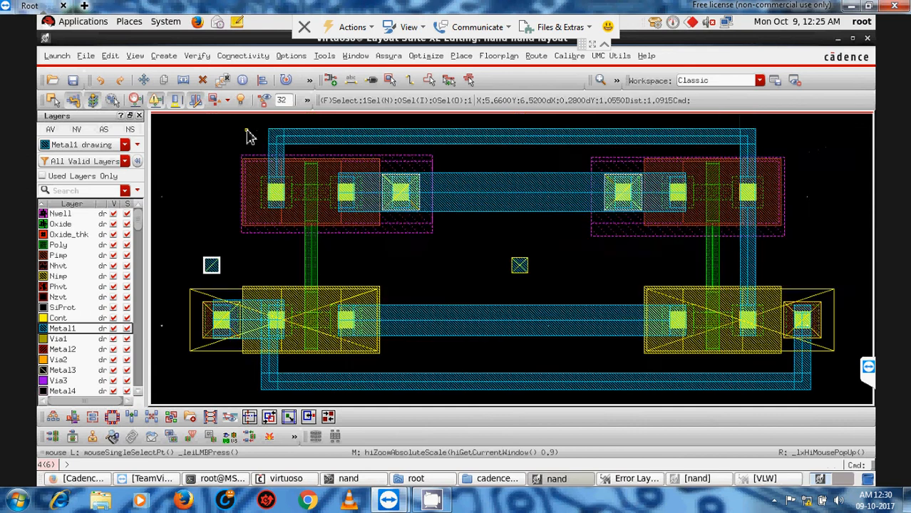
left_click(212, 267)
key("m")
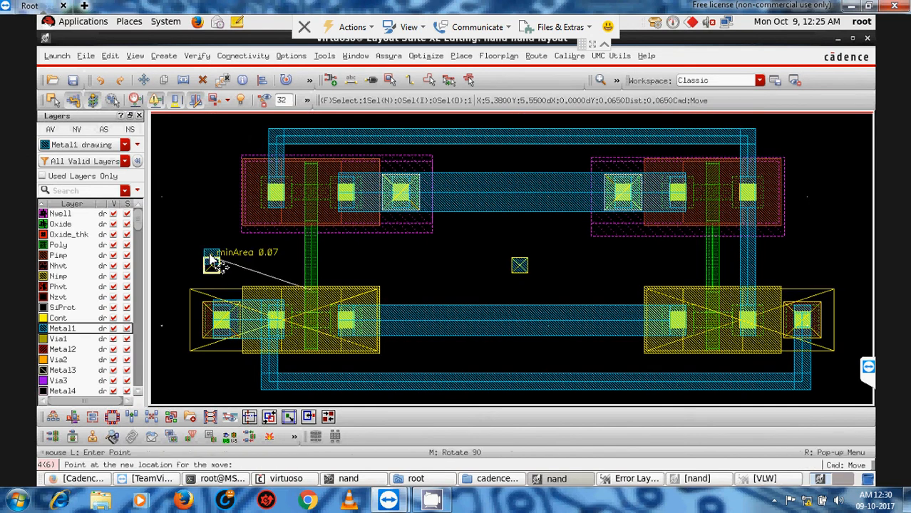
left_click(212, 255)
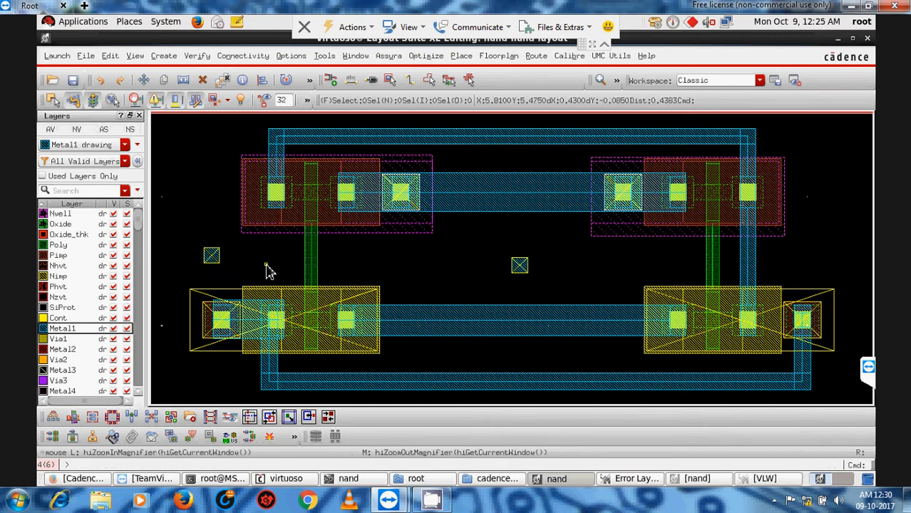
Route a wire from pin A on Metal1, via down to Poly, and end it on the left poly gate
key("p")
left_click(212, 255)
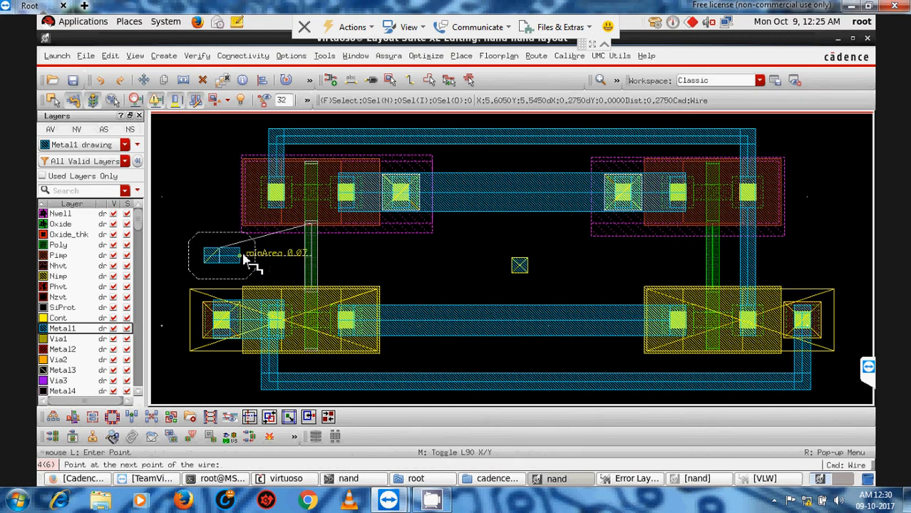
right_click(248, 259)
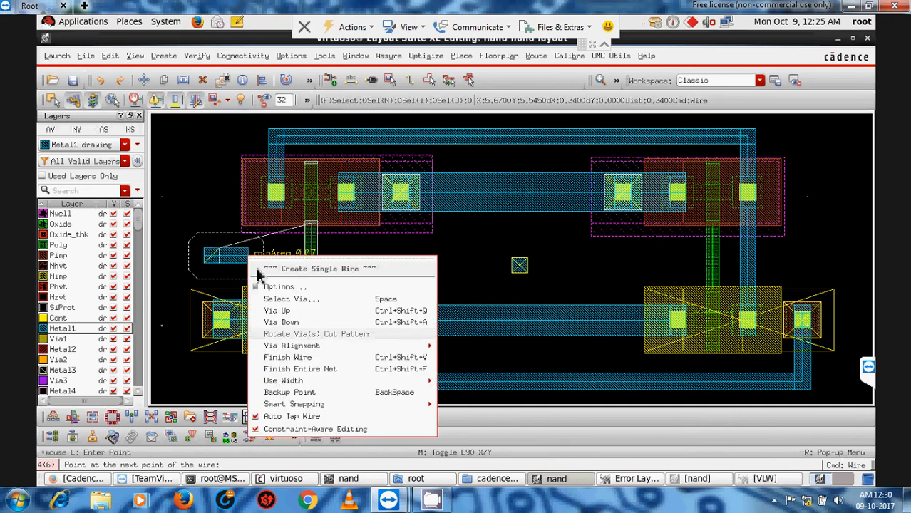
left_click(277, 322)
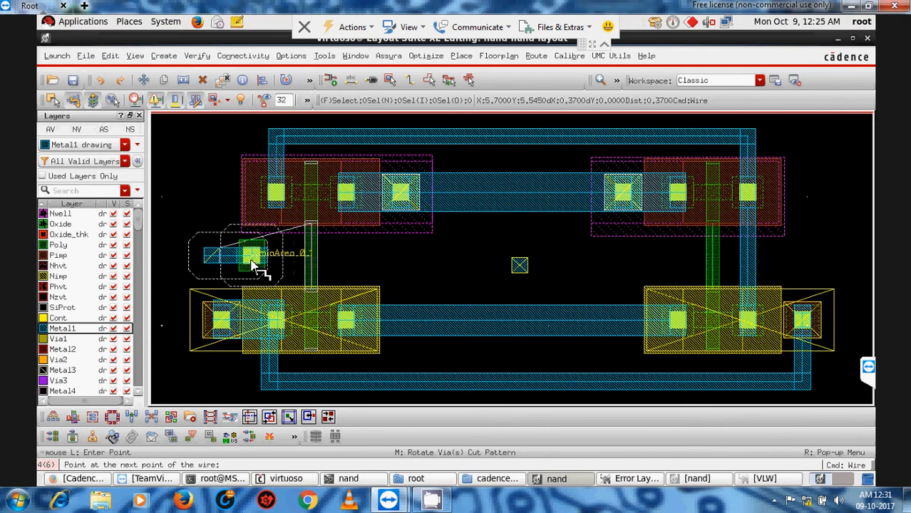
left_click(252, 260)
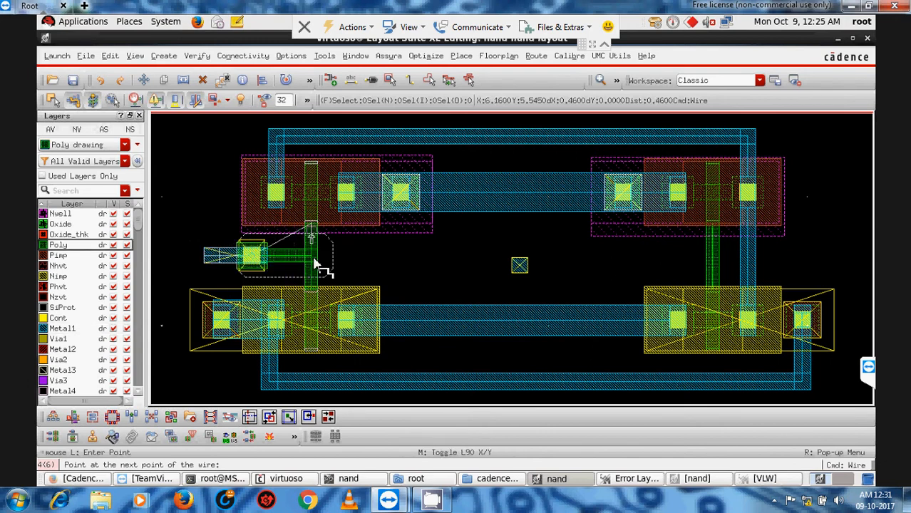
double_click(315, 259)
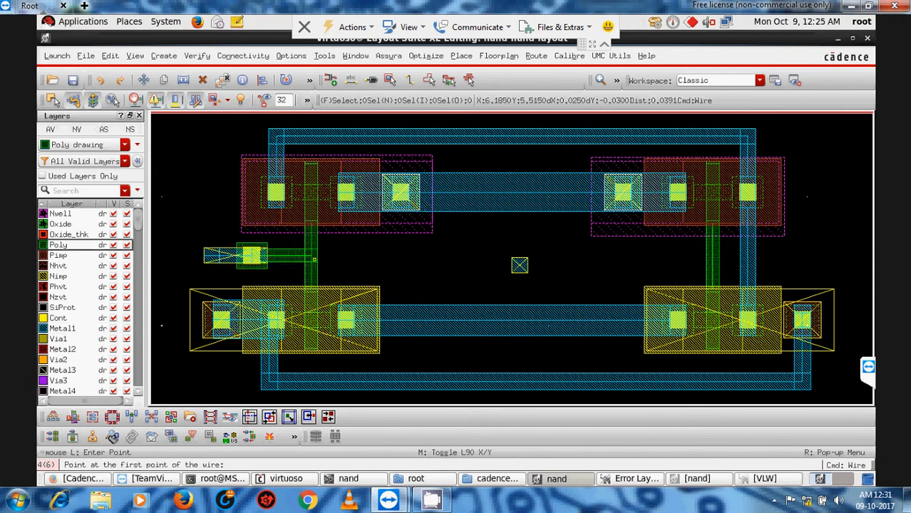
Route a wire from pin B on Metal1, via down to Poly, and end it on the right poly gate
left_click(522, 266)
right_click(560, 268)
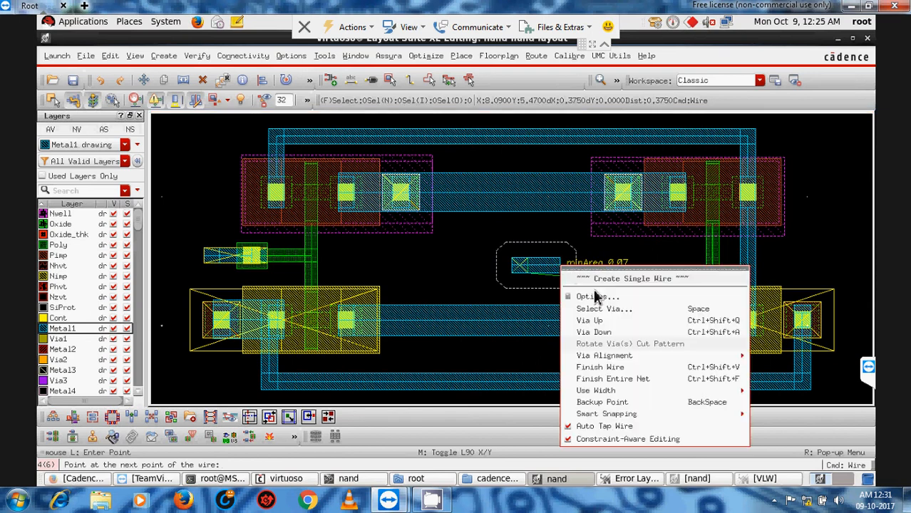
left_click(570, 335)
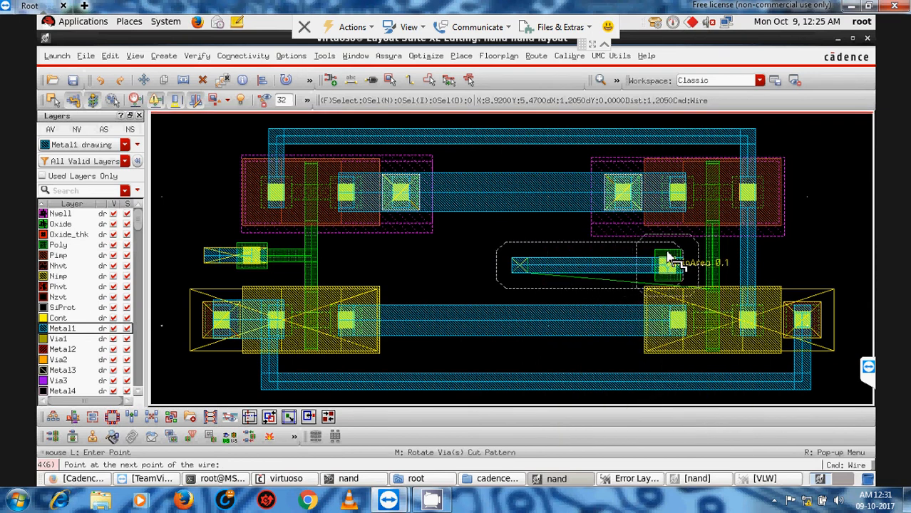
left_click(665, 262)
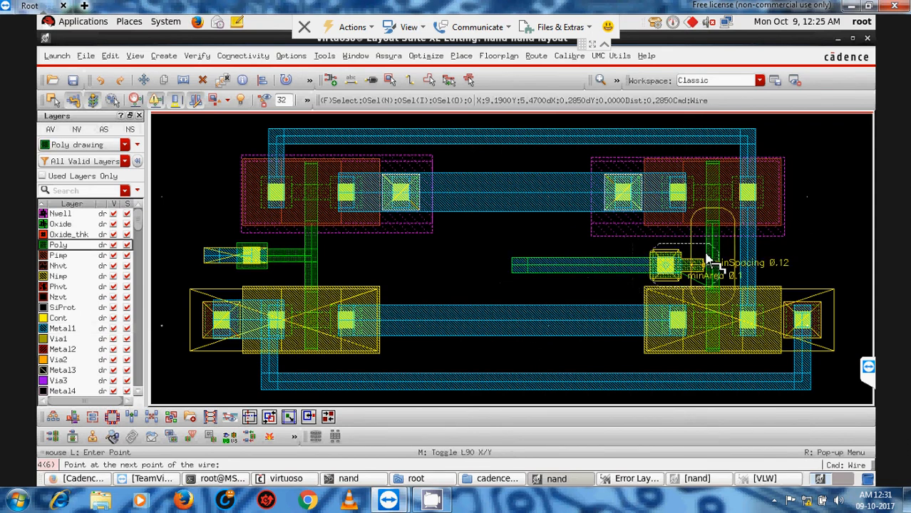
double_click(713, 263)
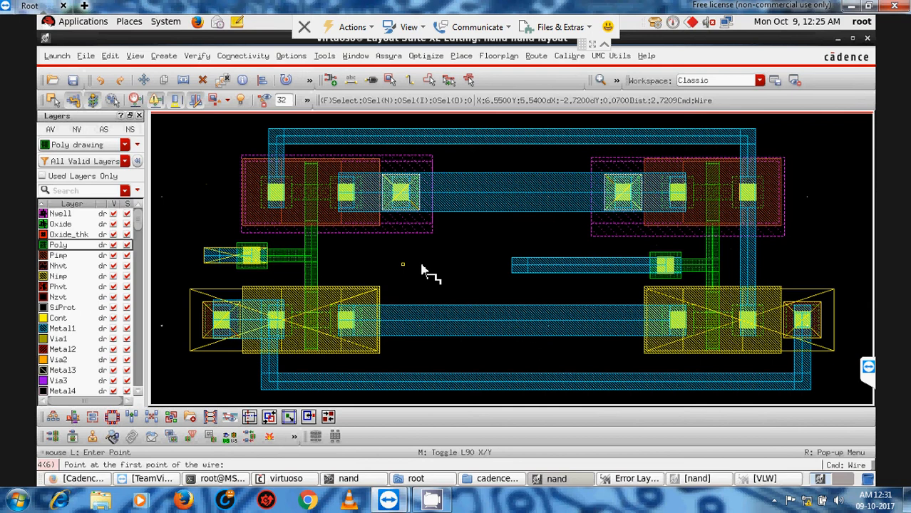
key("Escape")
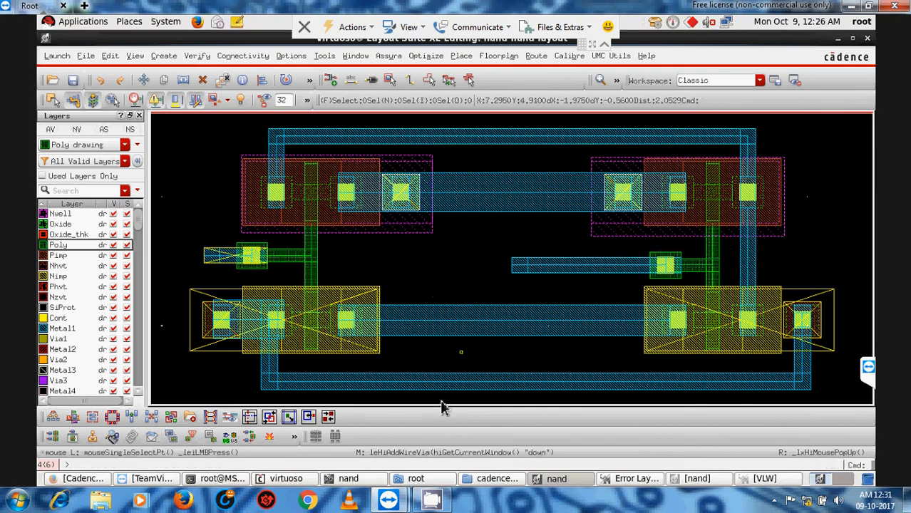
Pick the vdd pin from the schematic and place it on the Metal1 strip between the two upper transistors
left_click(75, 439)
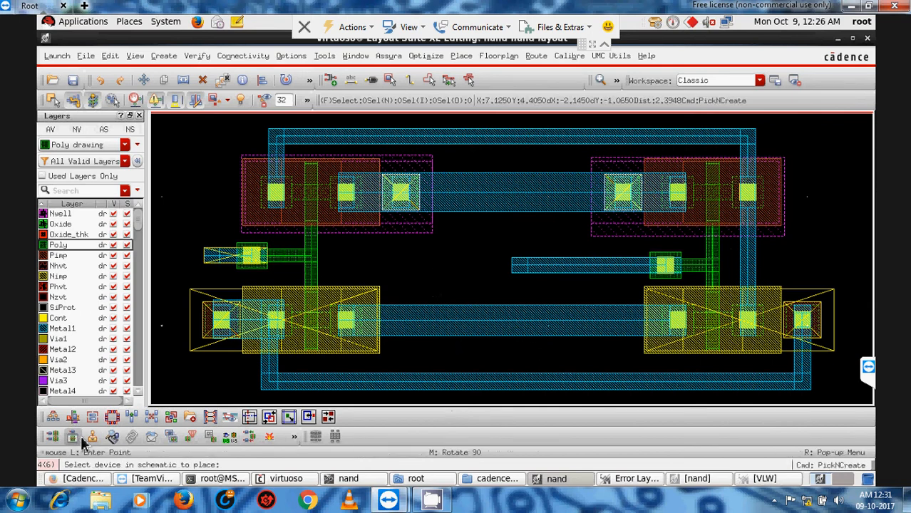
left_click(359, 481)
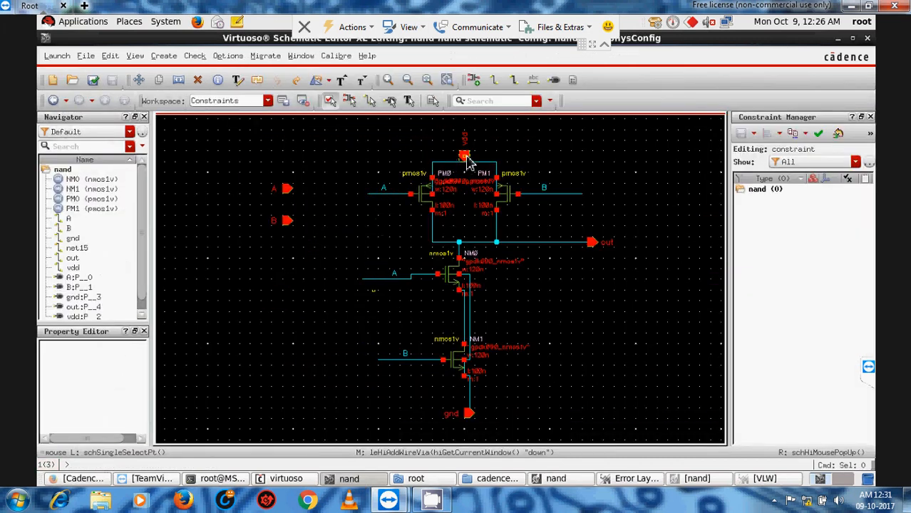
left_click(464, 157)
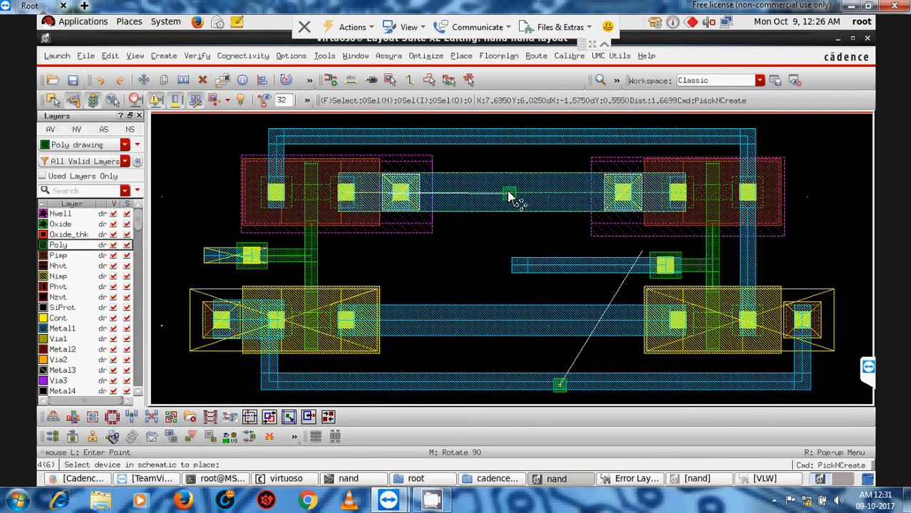
left_click(504, 218)
key("Escape")
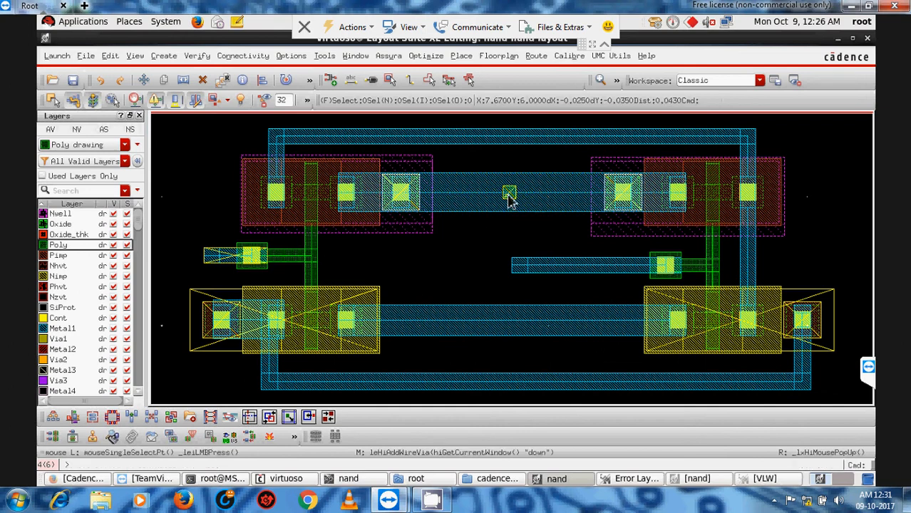
Set the layer of the vdd pin on the upper Metal1 strip to Metal1 drawing
left_click(509, 198)
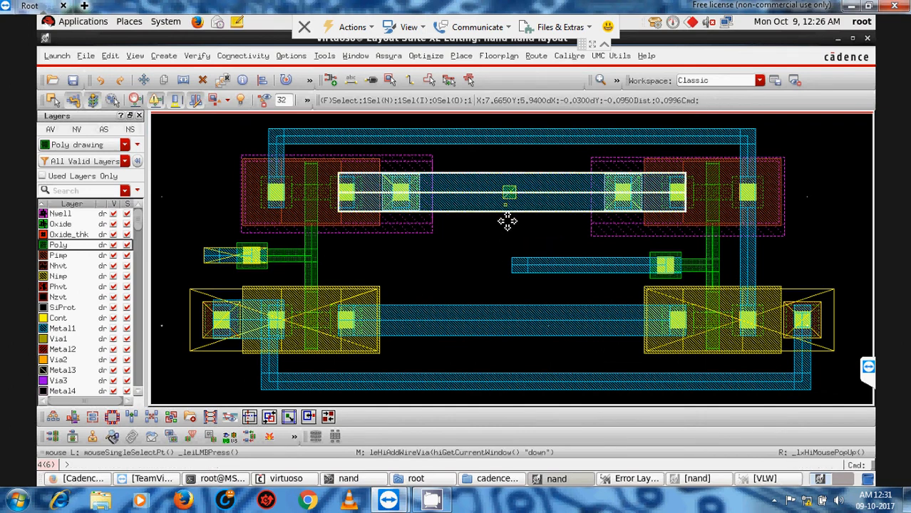
left_click(494, 249)
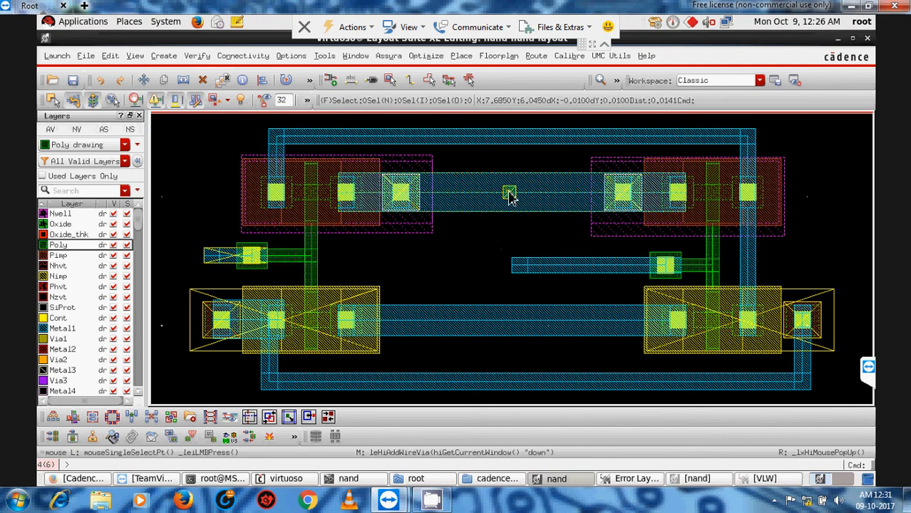
scroll(509, 194, "up", 3, "ctrl")
scroll(509, 194, "down", 3, "ctrl")
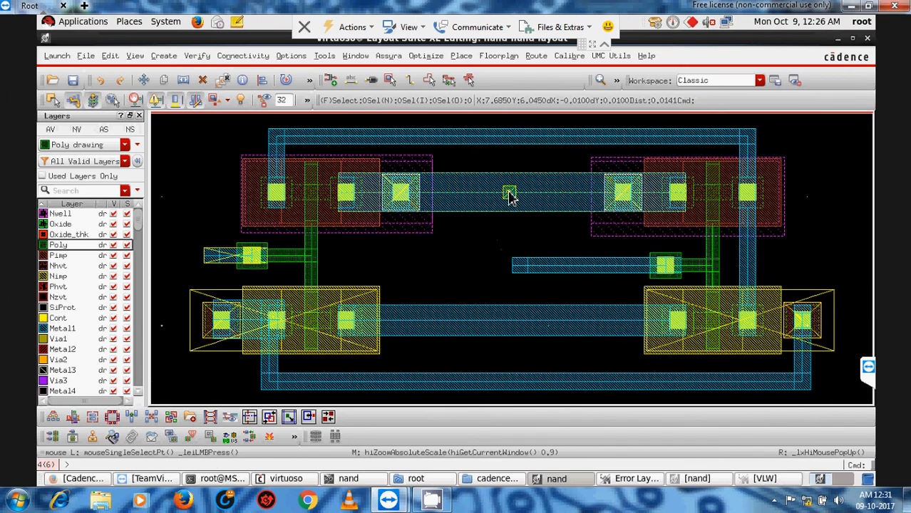
scroll(509, 196, "up", 2, "ctrl")
scroll(511, 197, "down", 3, "ctrl")
scroll(513, 197, "up", 3, "ctrl")
left_click(512, 193)
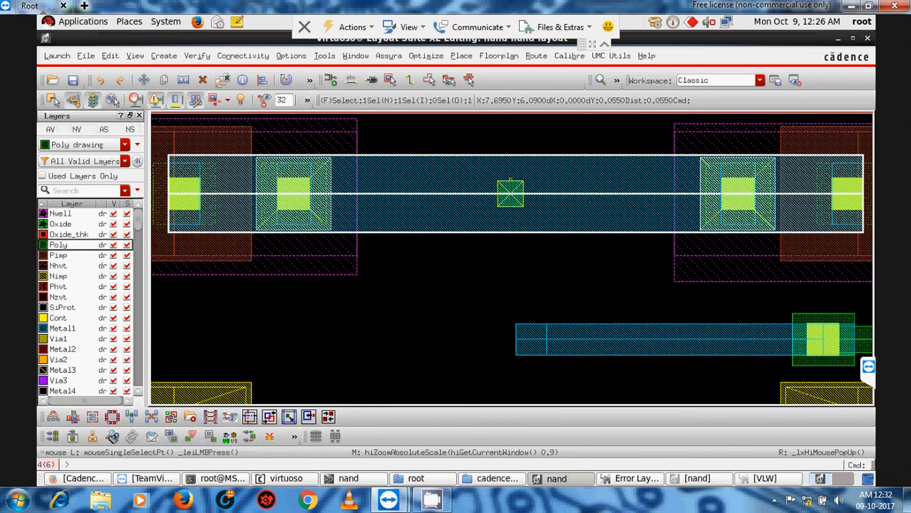
right_click(513, 188)
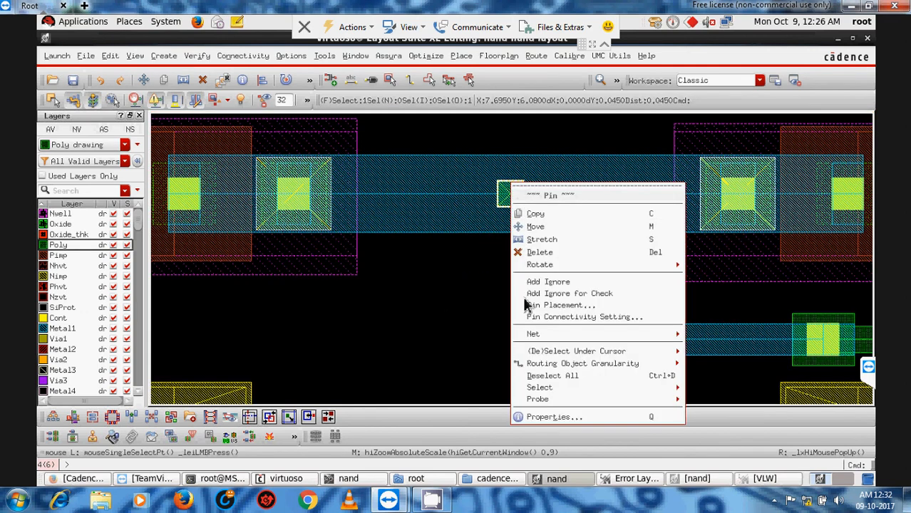
left_click(529, 417)
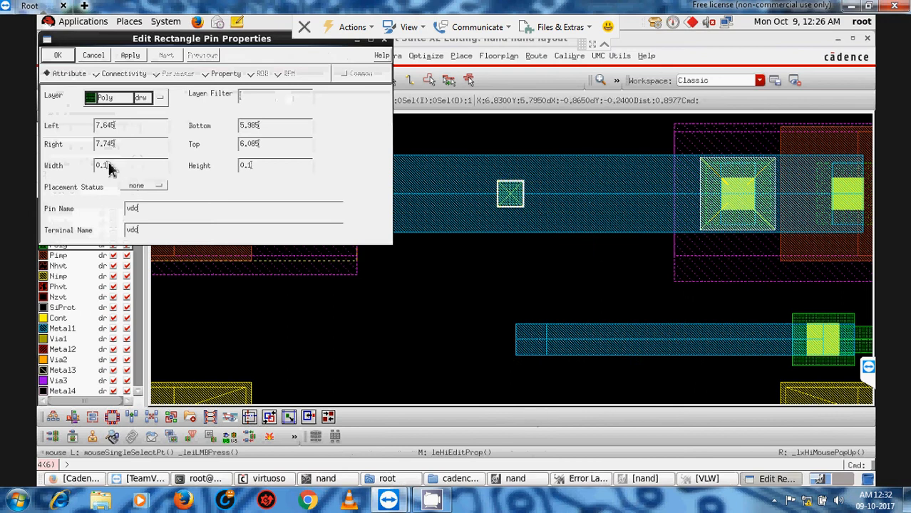
left_click(161, 97)
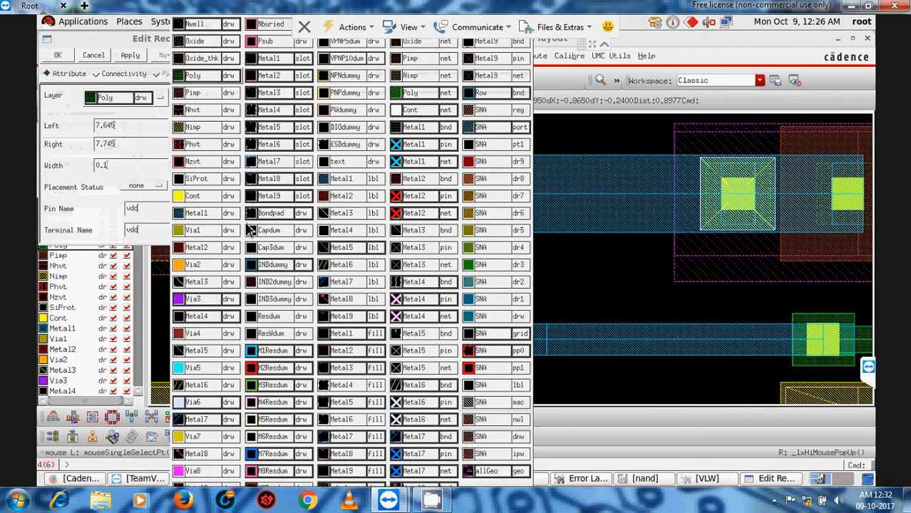
left_click(214, 214)
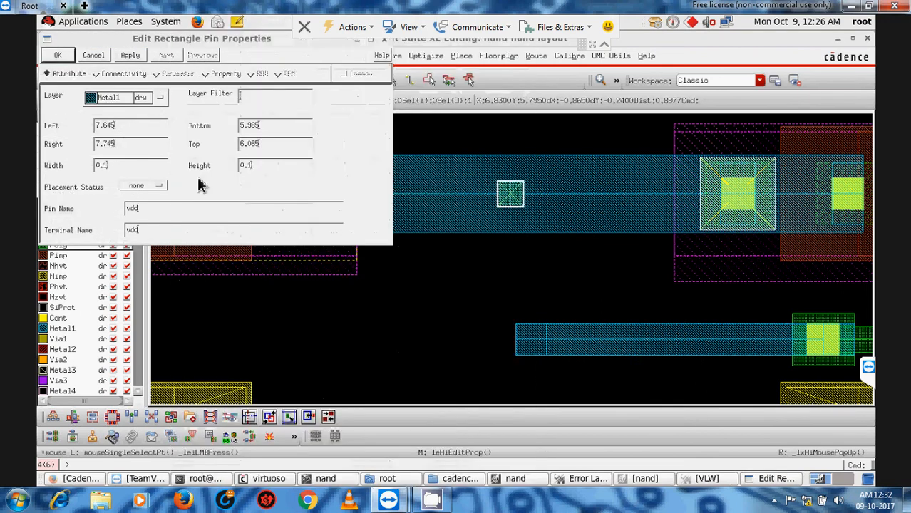
left_click(131, 55)
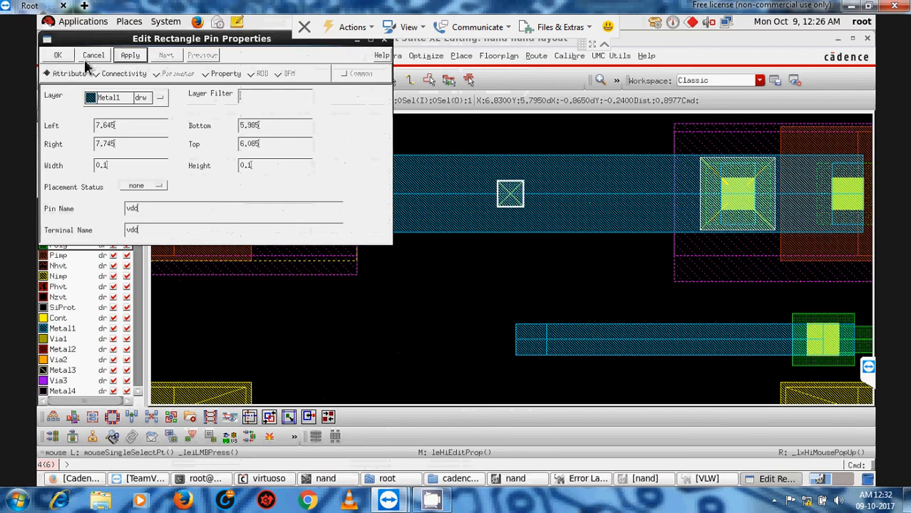
left_click(59, 56)
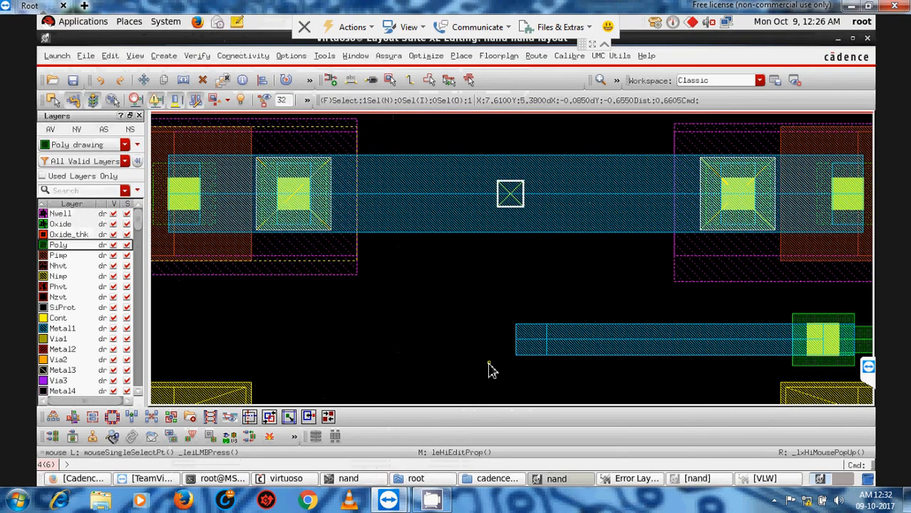
Pick the gnd pin from the schematic and place it just above the bottom Metal1 rail, midway between the lower transistors
key("f")
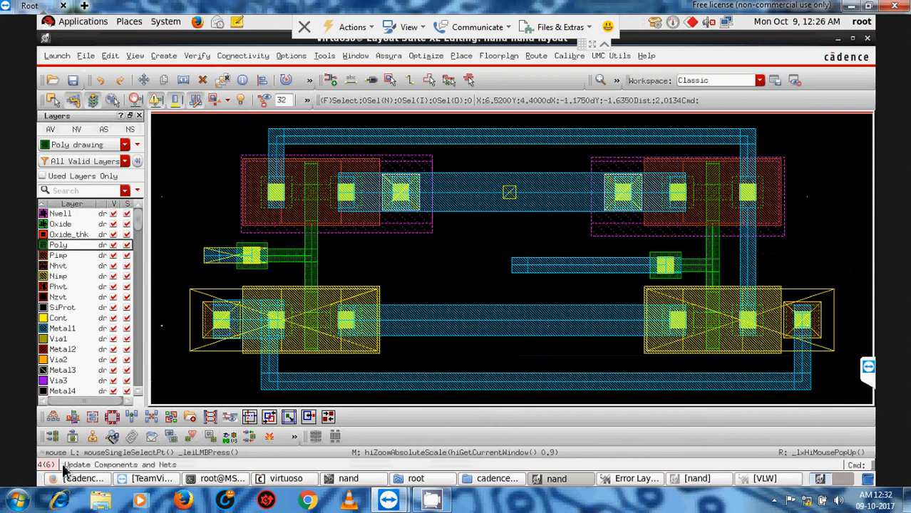
left_click(72, 436)
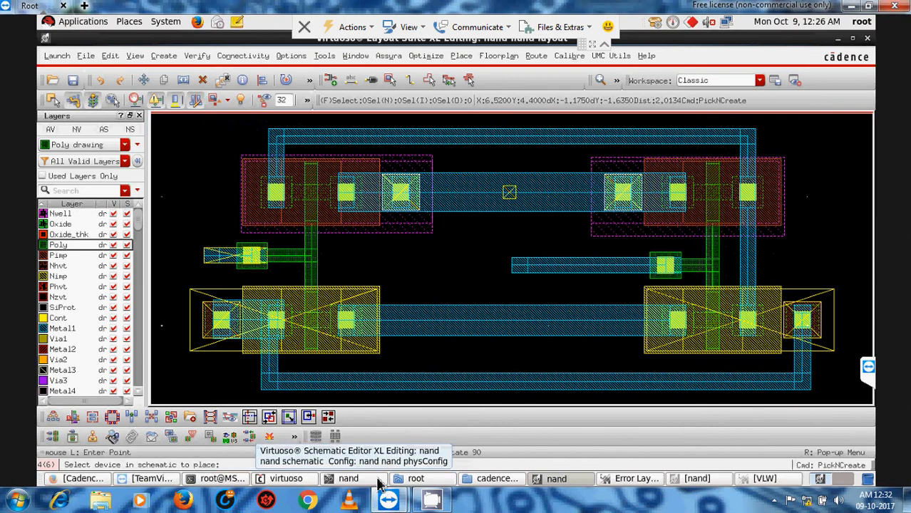
left_click(349, 479)
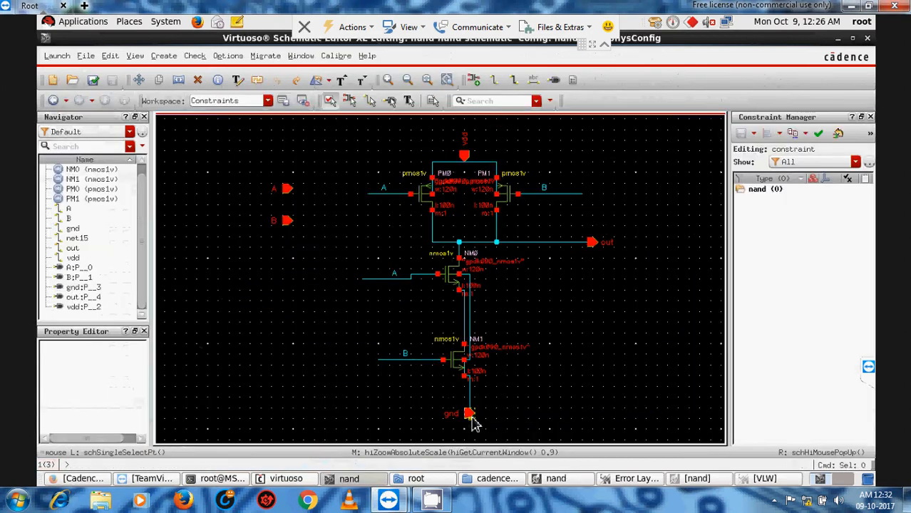
left_click(468, 415)
left_click(545, 480)
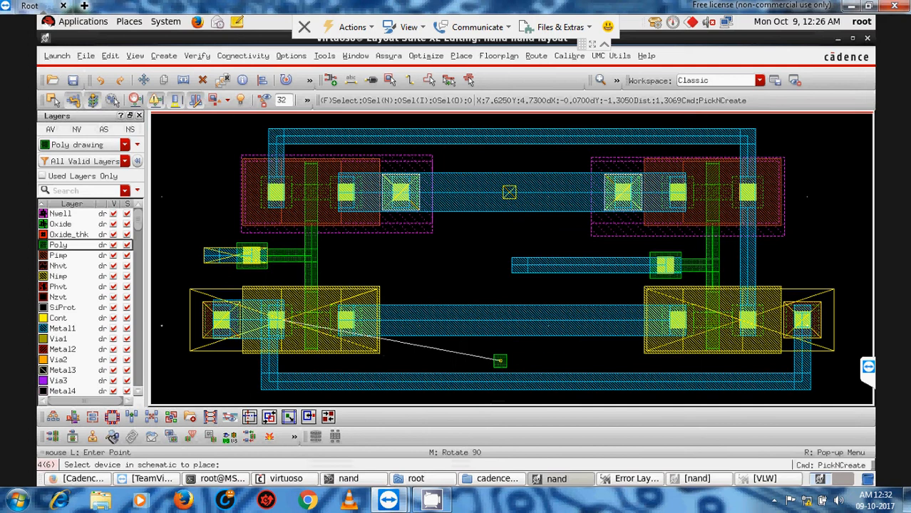
left_click(499, 363)
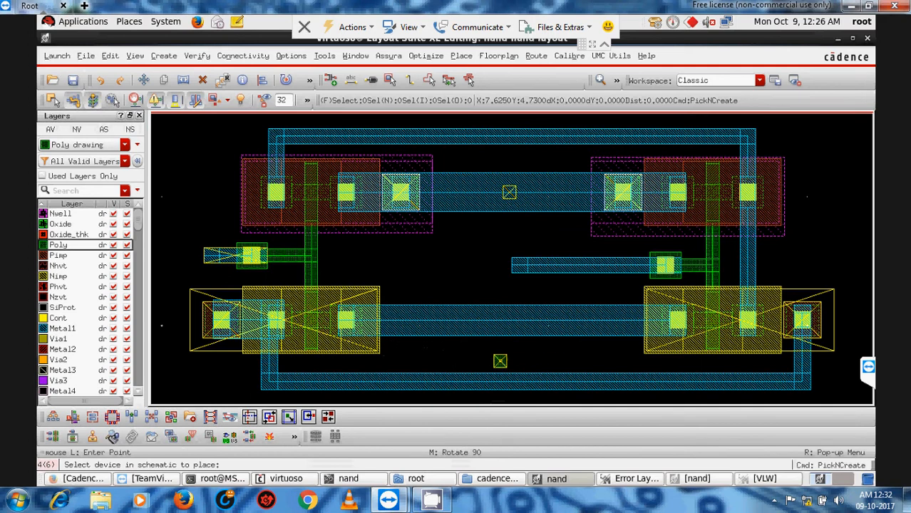
Set the layer of the newly placed gnd pin to Metal1 drawing
right_click(504, 364)
left_click(527, 360)
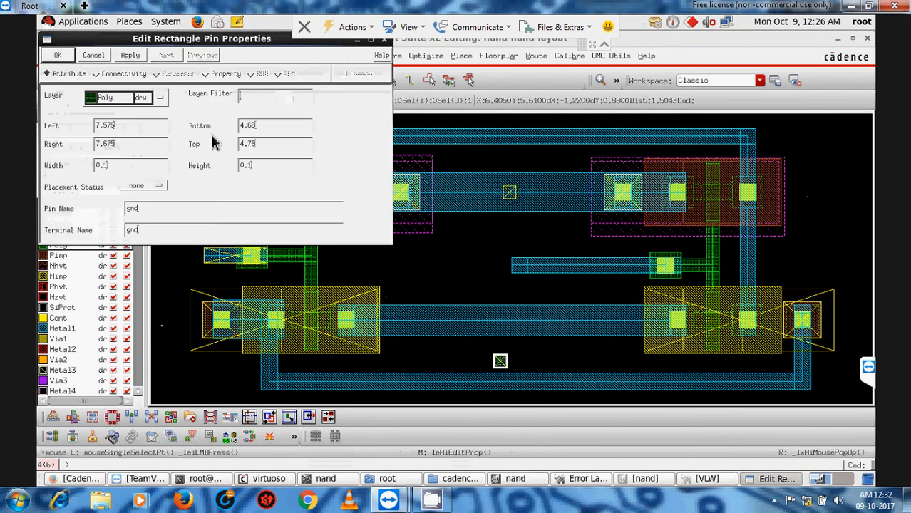
left_click(160, 97)
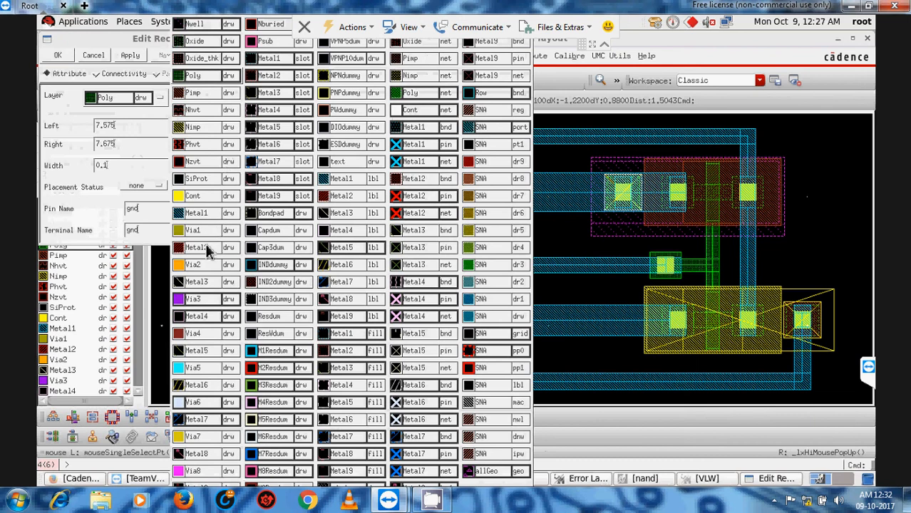
left_click(207, 214)
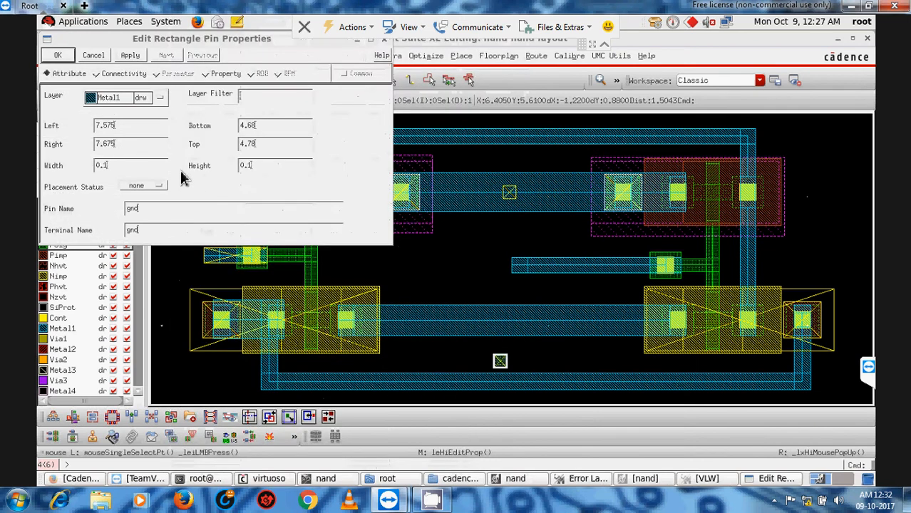
left_click(140, 55)
left_click(63, 55)
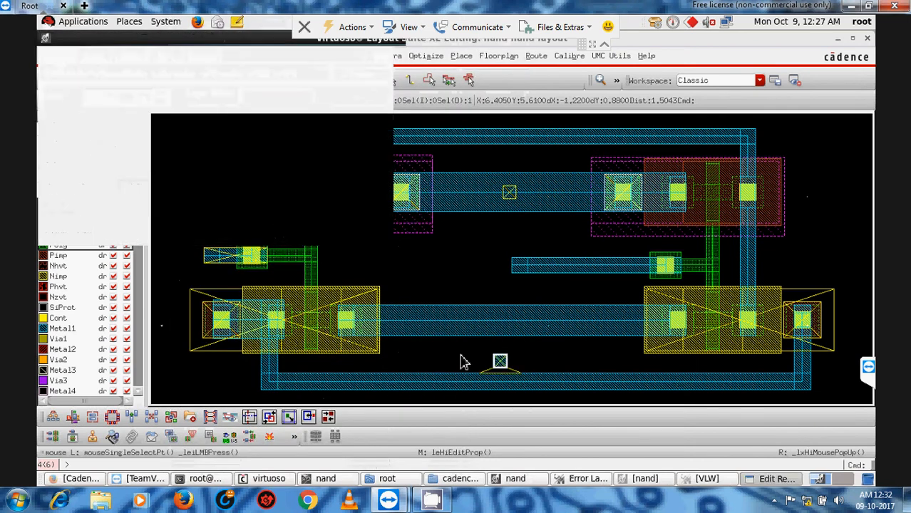
Move the gnd pin straight down onto the bottom Metal1 rail
mouse_move(503, 357)
left_mouse_down()
mouse_move(503, 371)
mouse_move(499, 362)
left_mouse_up()
key("m")
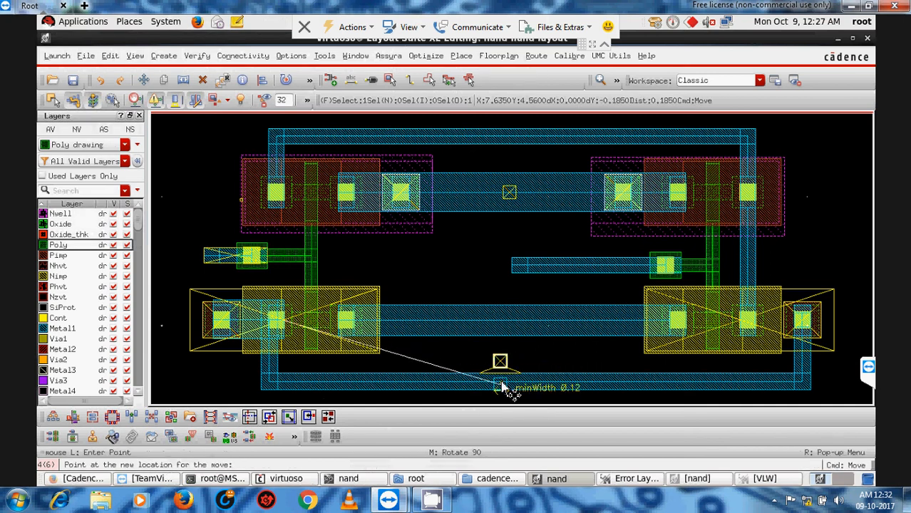
left_click(504, 384)
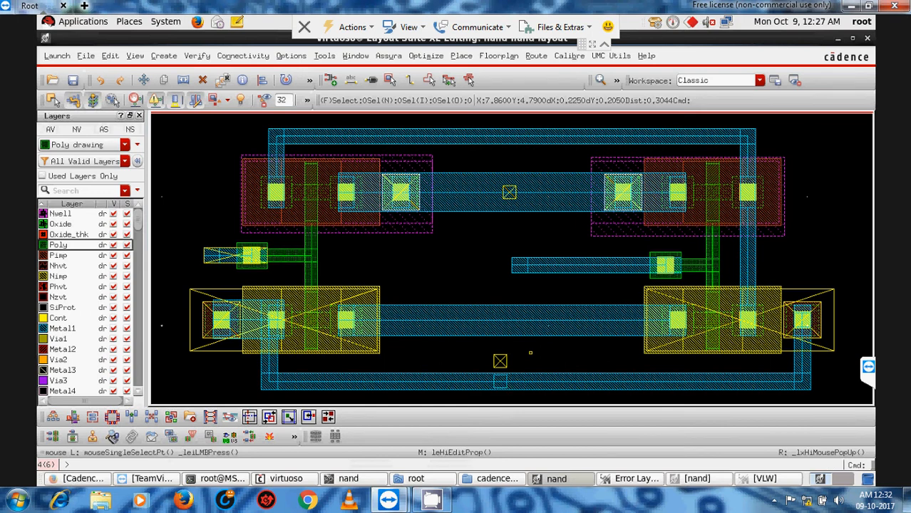
Set up label creation with the text "A B vdd gnd" on the Metal1 drawing layer in the roman font
key("l")
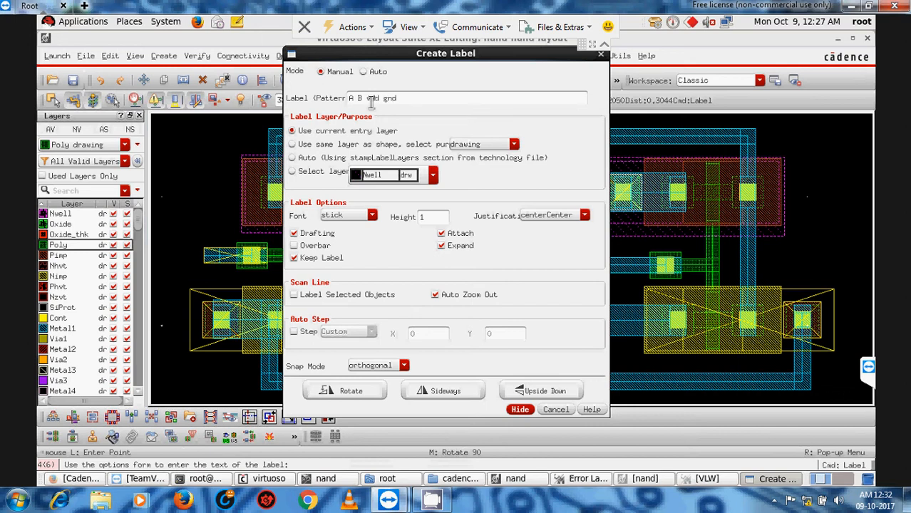
left_click(292, 171)
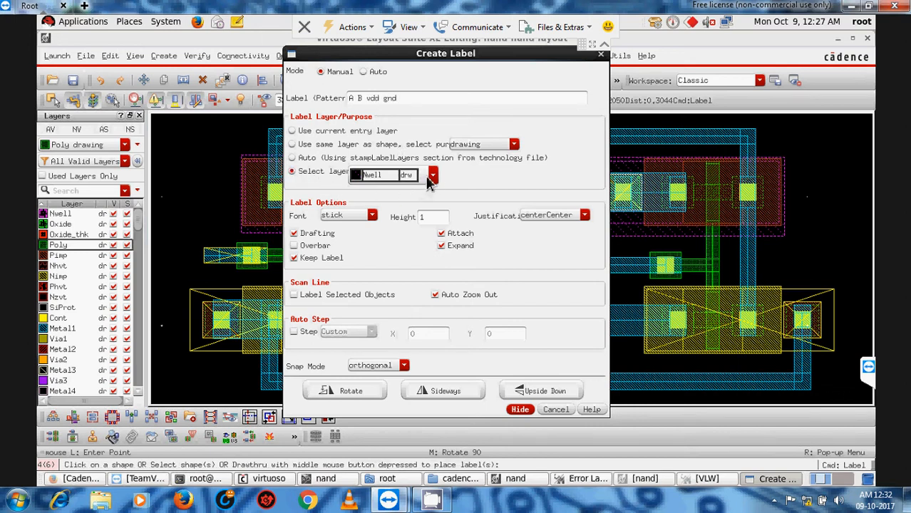
left_click(431, 178)
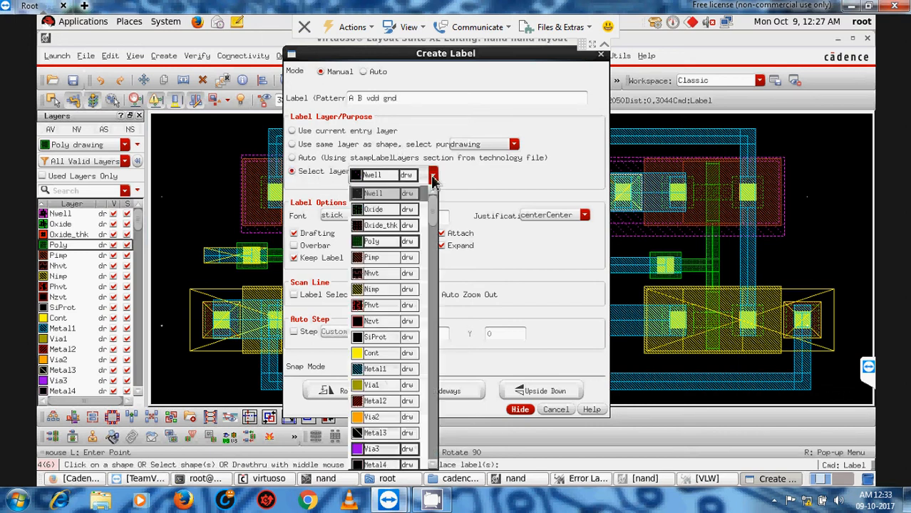
left_click(415, 371)
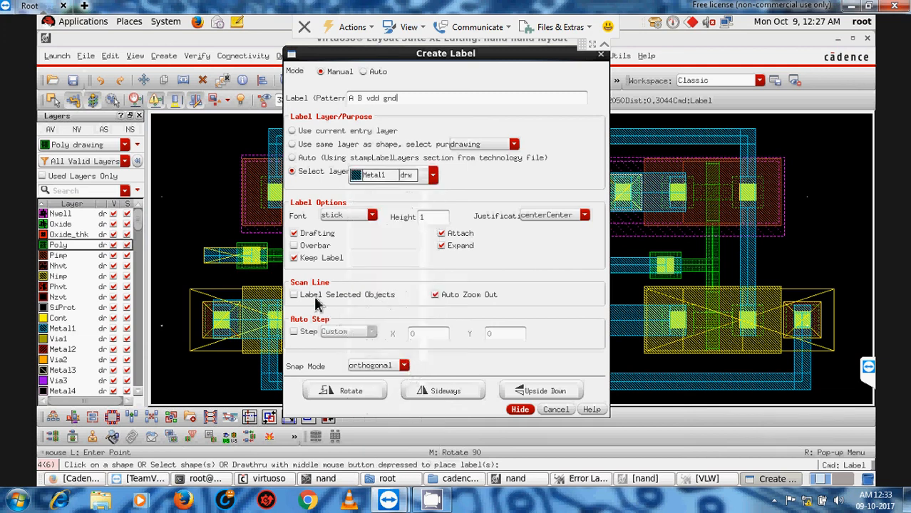
left_click(353, 216)
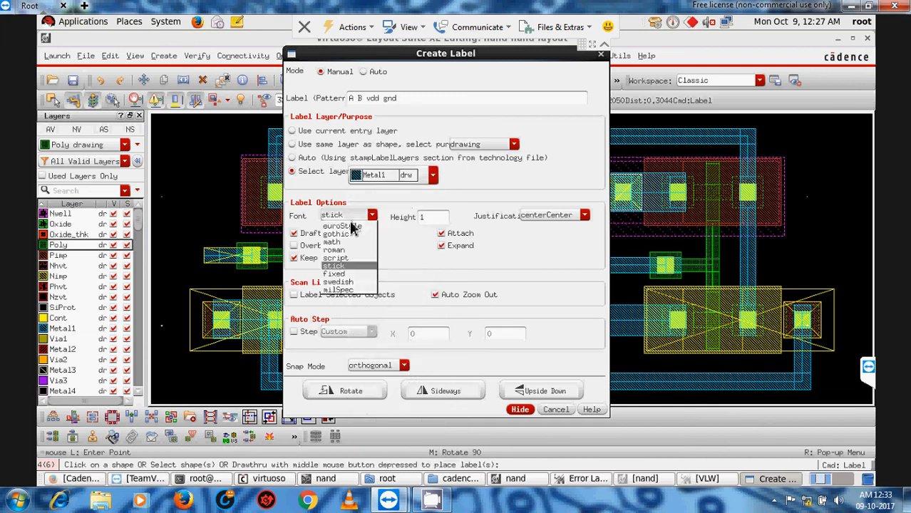
left_click(335, 250)
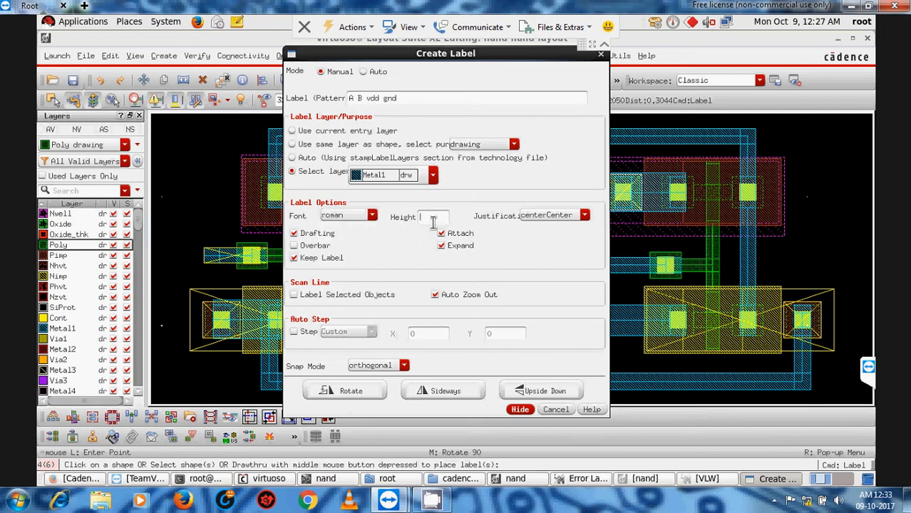
left_click(520, 410)
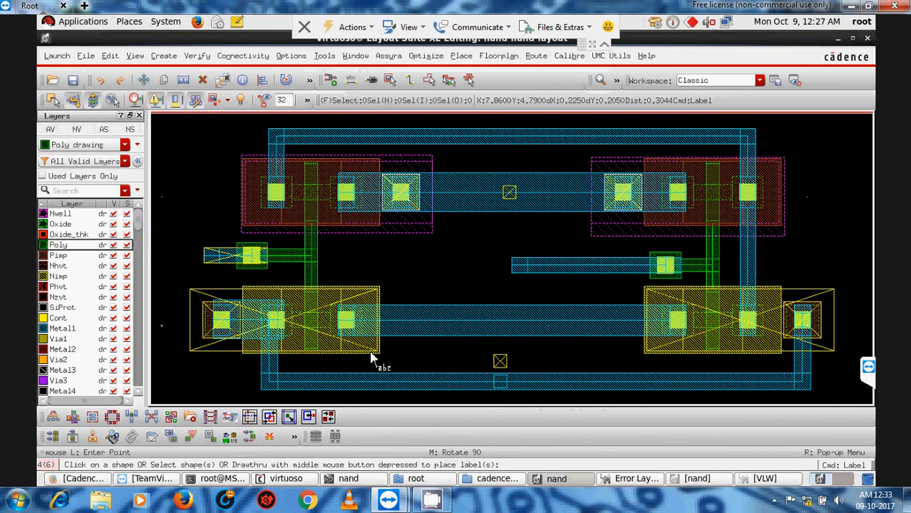
Place the labels A, B, vdd and gnd on their matching pins, and end label creation
left_click(212, 258)
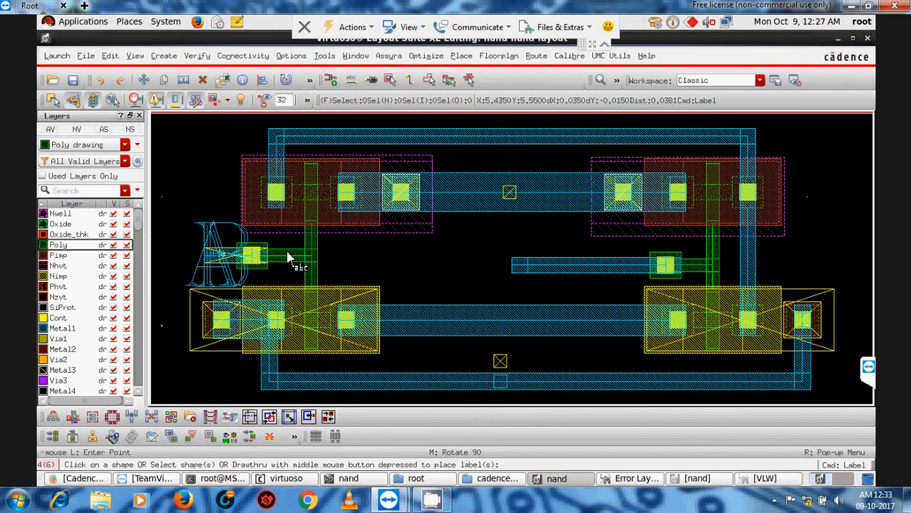
left_click(517, 269)
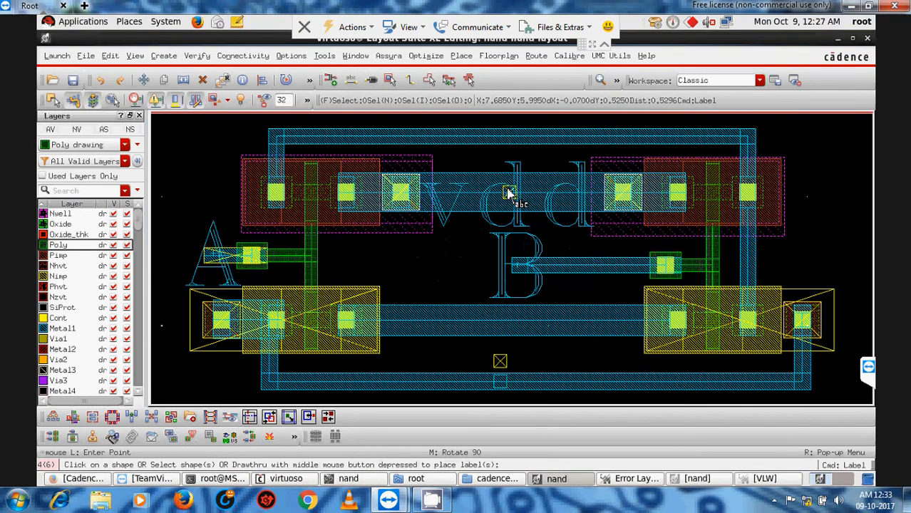
left_click(508, 192)
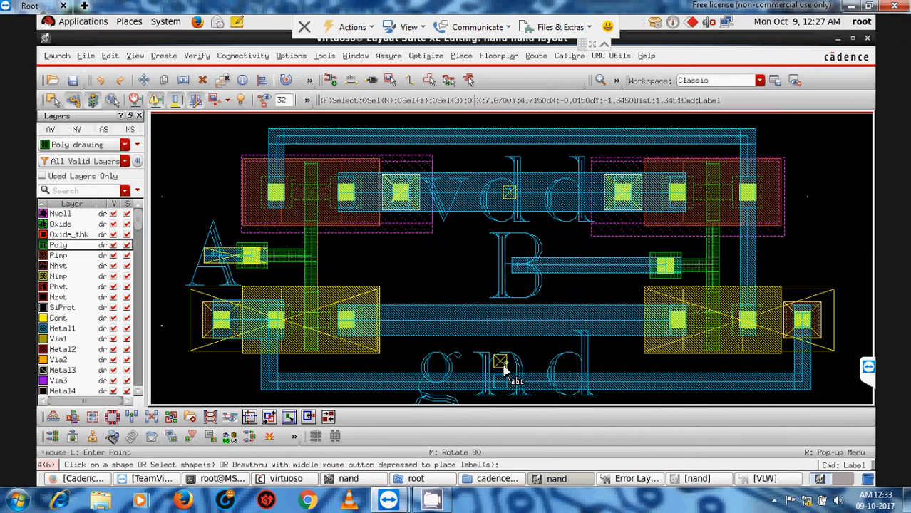
left_click(501, 387)
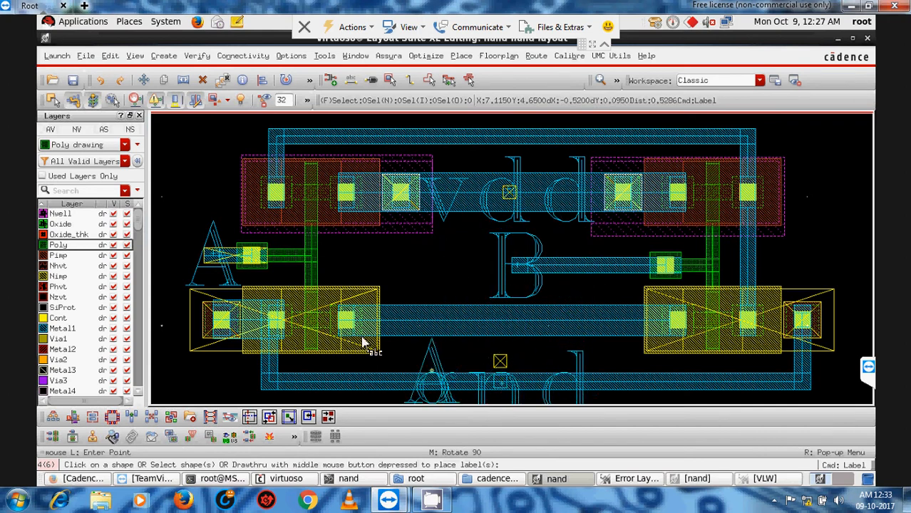
key("Escape")
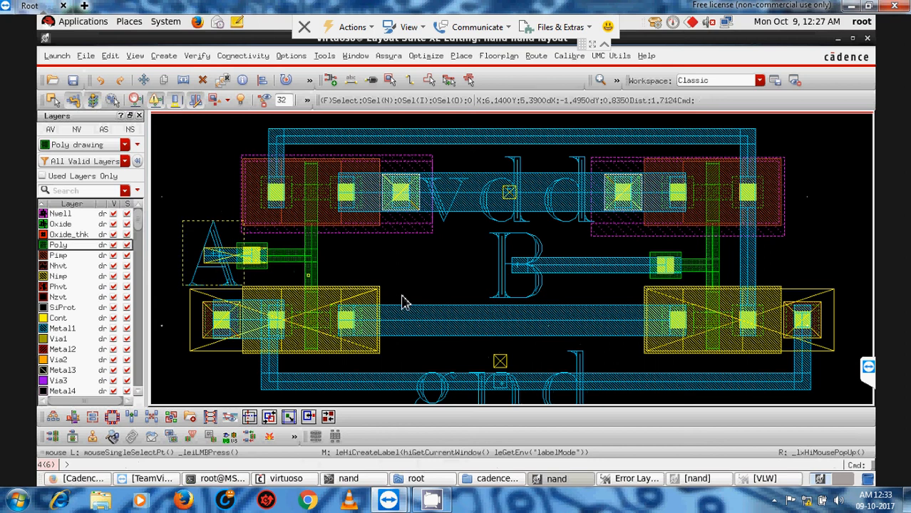
Inspect the properties of the long Metal1 path under the B label, and close them without changes
left_click(519, 269)
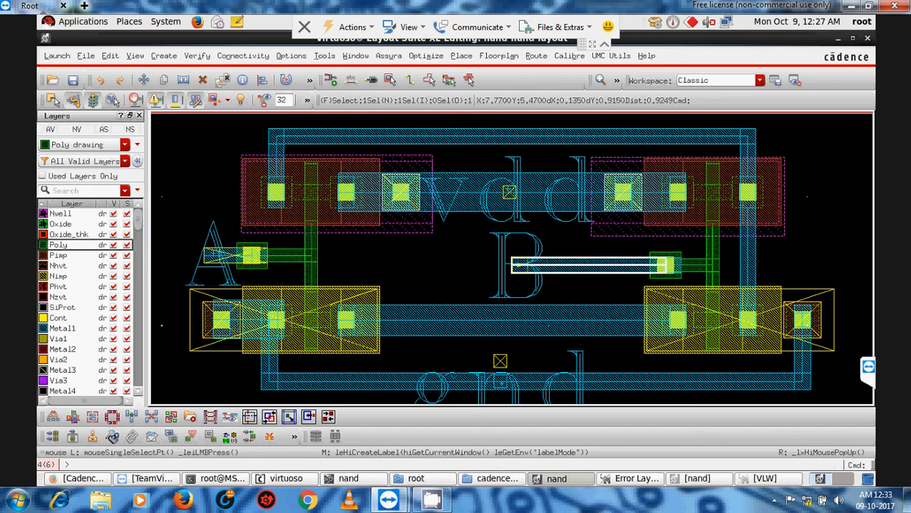
right_click(522, 269)
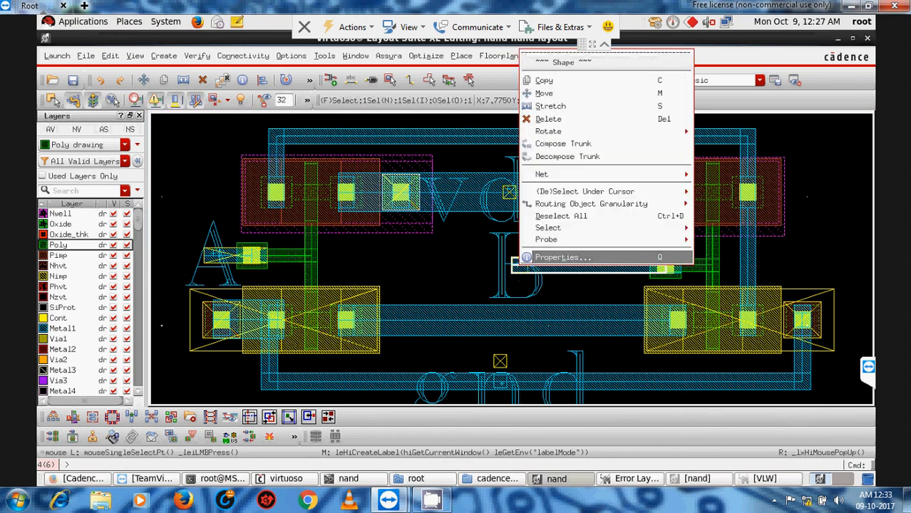
left_click(722, 258)
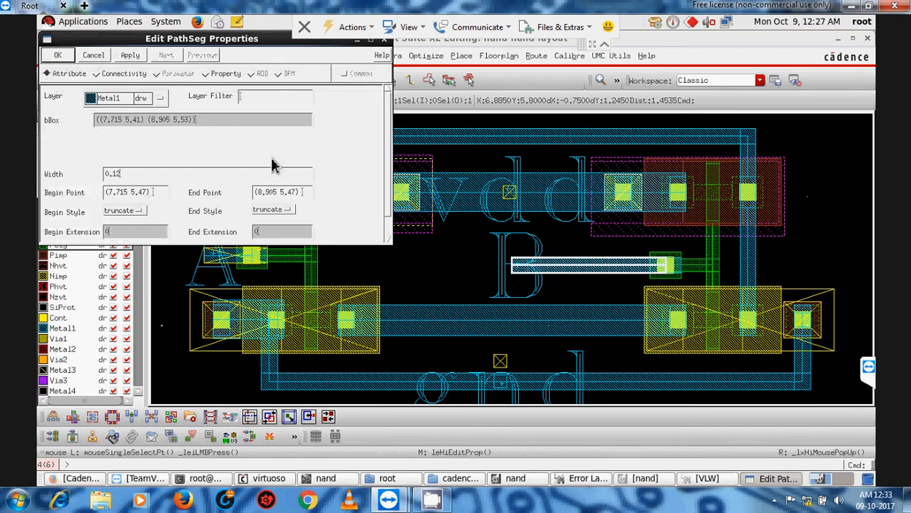
left_click_drag(389, 137, 391, 106)
left_click_drag(265, 40, 220, 100)
left_click(362, 87)
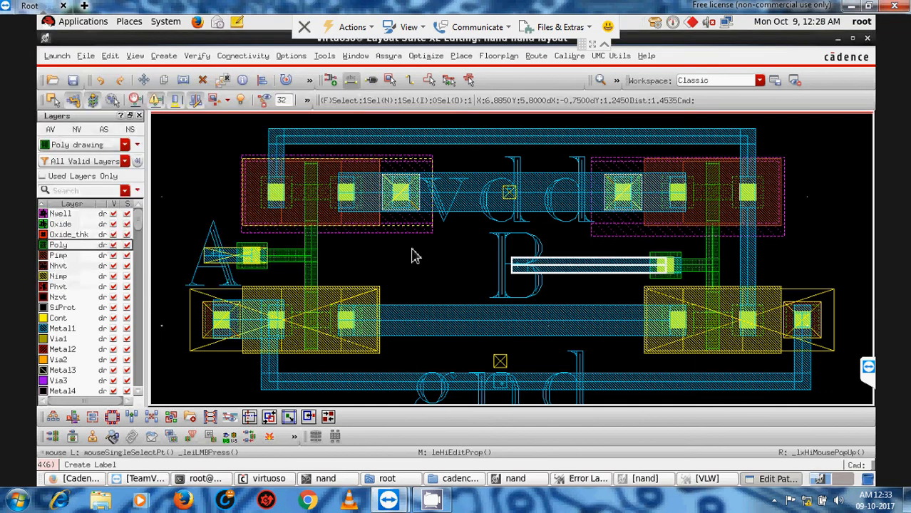
left_click(401, 287)
Move the A label aside into the empty middle area and place the B label on the left gate's Metal1 stub
left_click(213, 255)
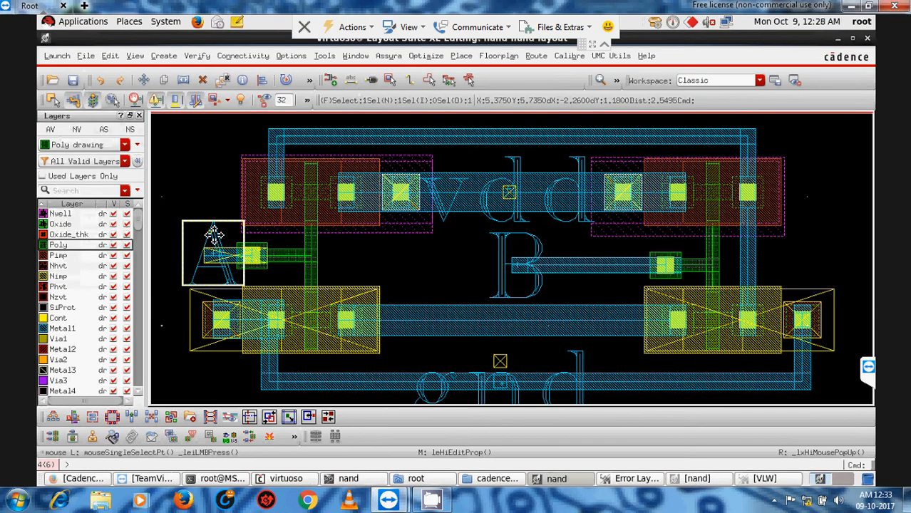
key("m")
left_click(439, 267)
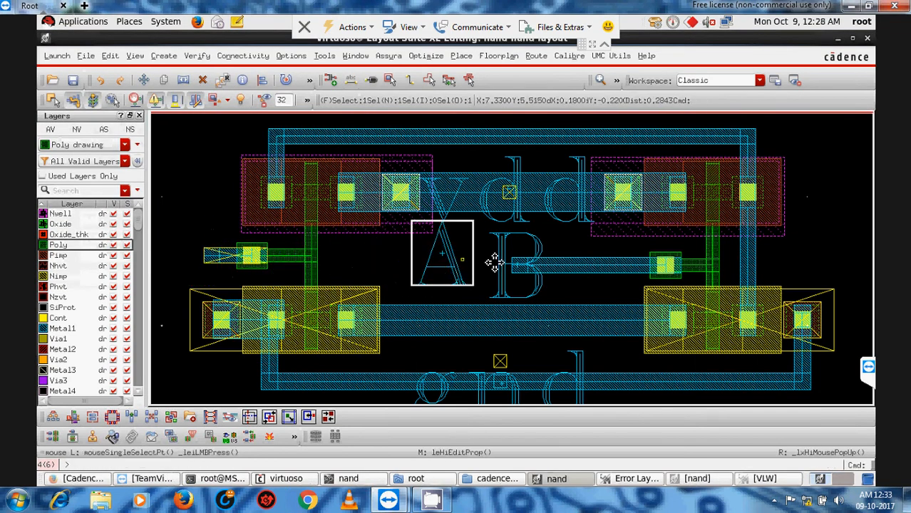
left_click(523, 254)
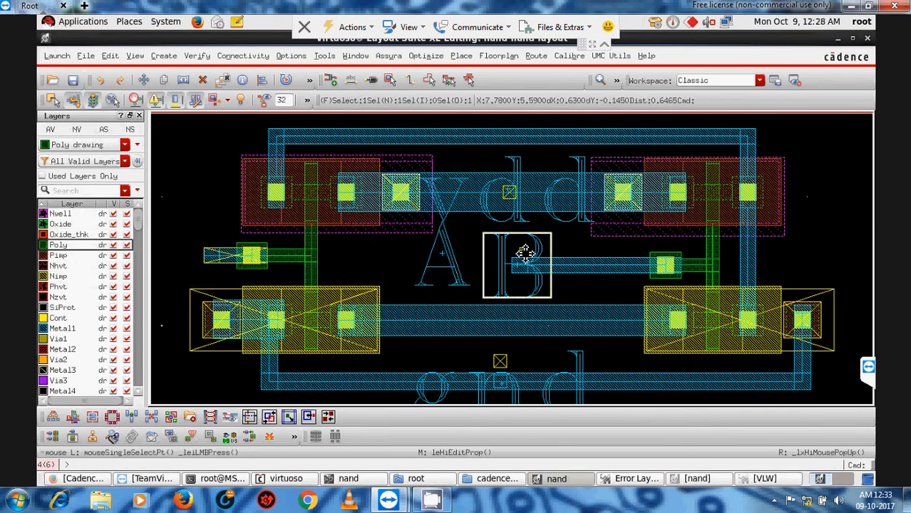
left_click(202, 242)
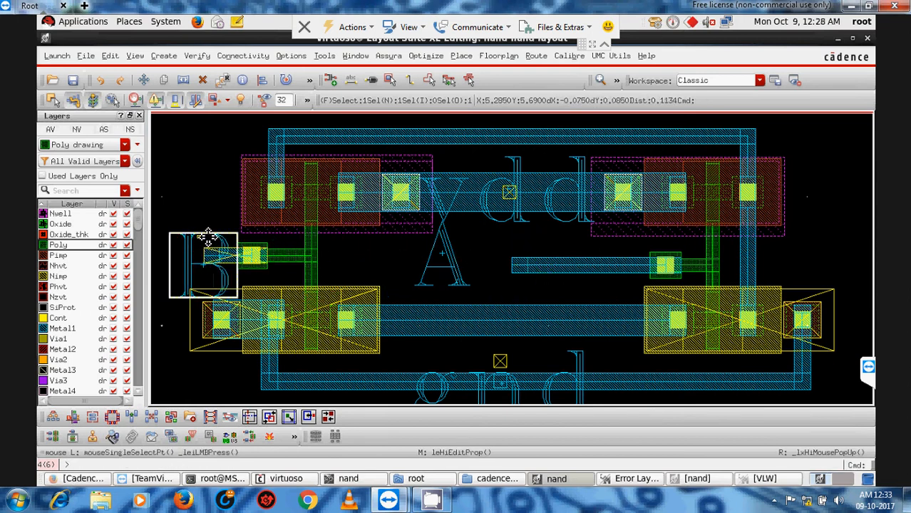
mouse_move(200, 236)
left_mouse_down()
mouse_move(210, 236)
mouse_move(198, 247)
mouse_move(201, 236)
left_mouse_up()
left_click(207, 223)
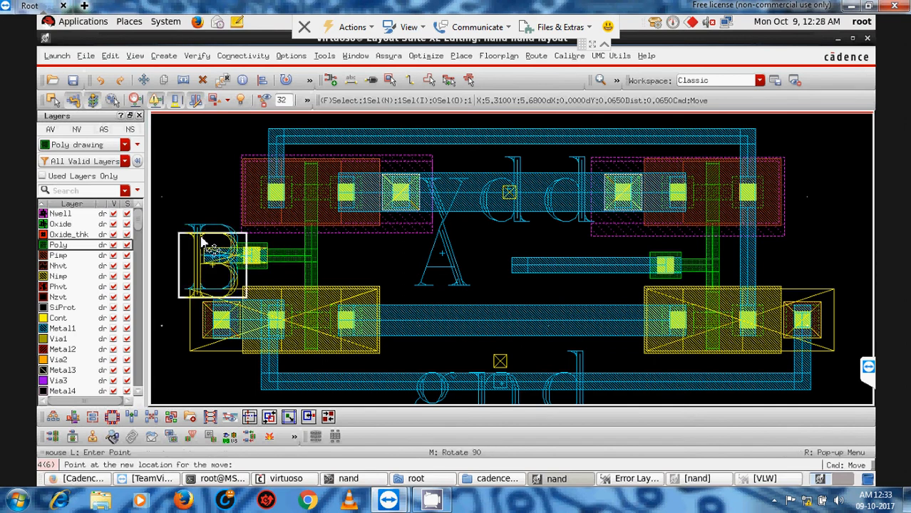
left_click(202, 239)
Place the A label on the free end of the long Metal1 path leading to the right gate contact
left_click(437, 272)
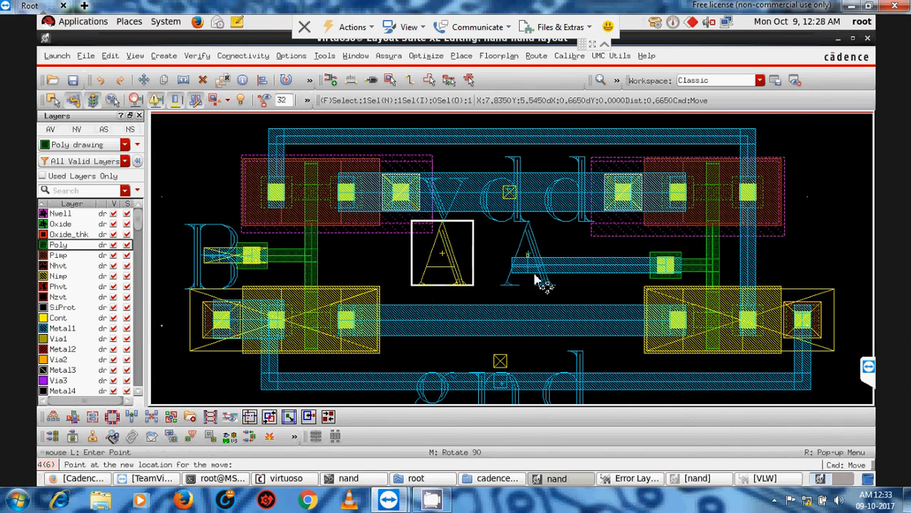
left_click(526, 279)
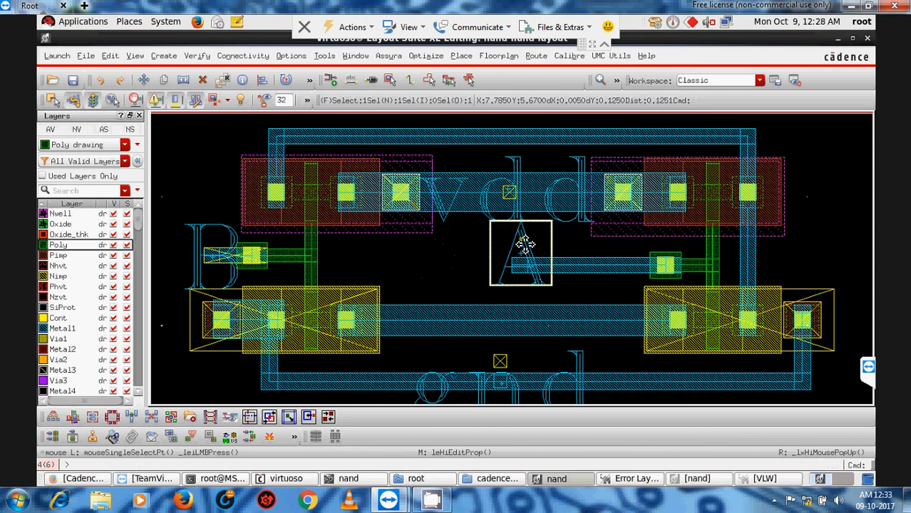
left_click_drag(525, 245, 525, 255)
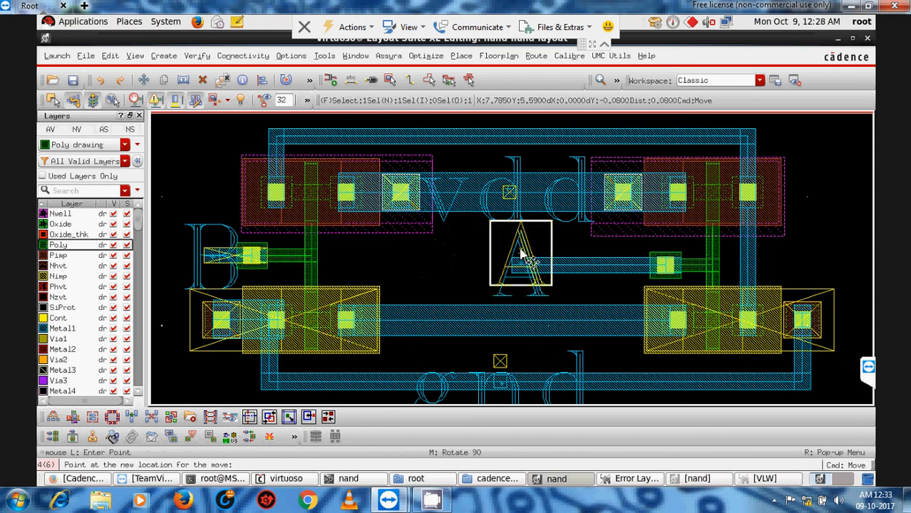
left_click(453, 272)
Save the layout and run Assura DRC on the nand layout with gpdk090 rules, overwriting the existing data in ./DRC
left_click(73, 80)
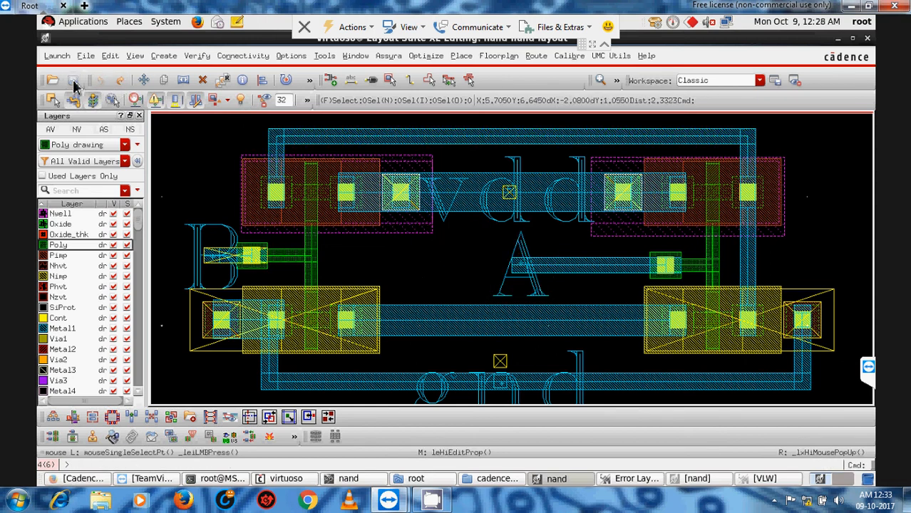
left_click(388, 56)
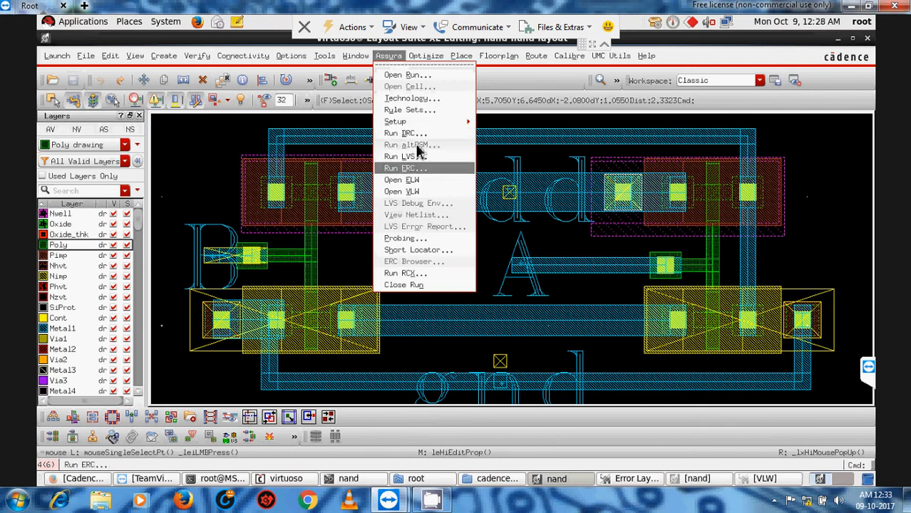
left_click(419, 134)
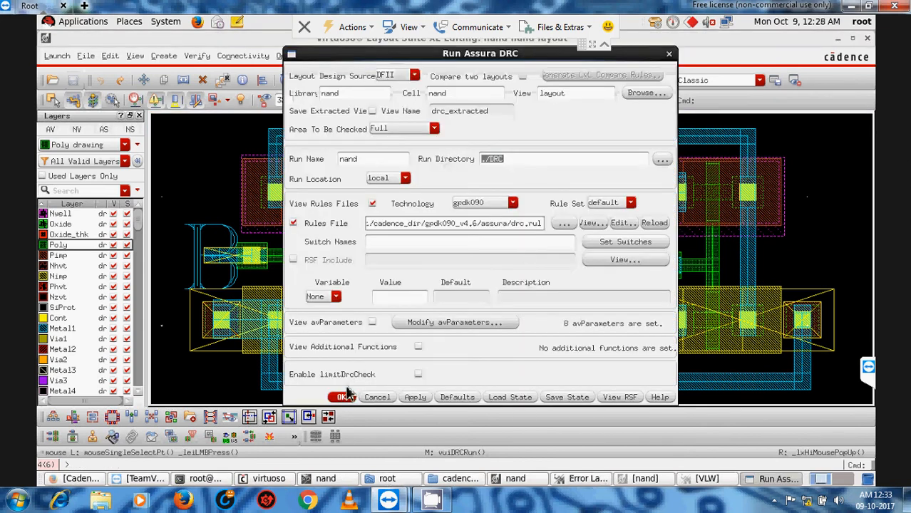
left_click(345, 396)
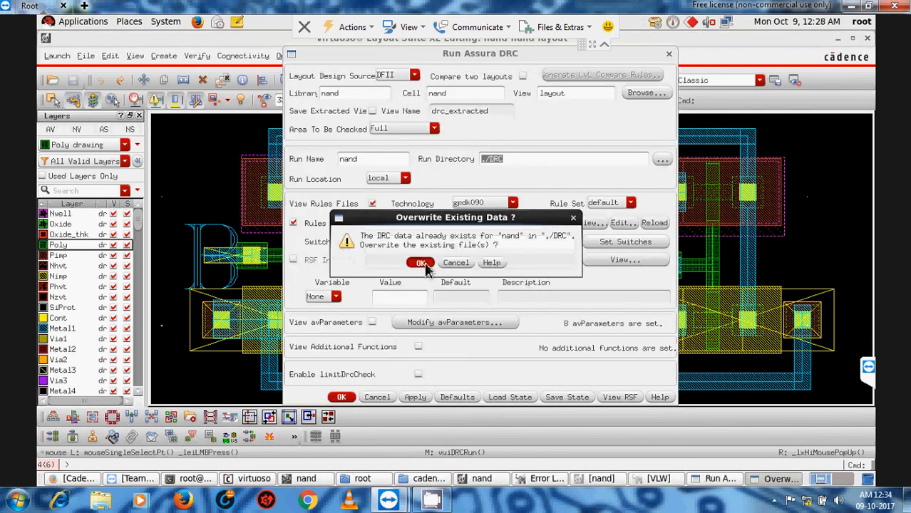
left_click(421, 263)
left_click(422, 264)
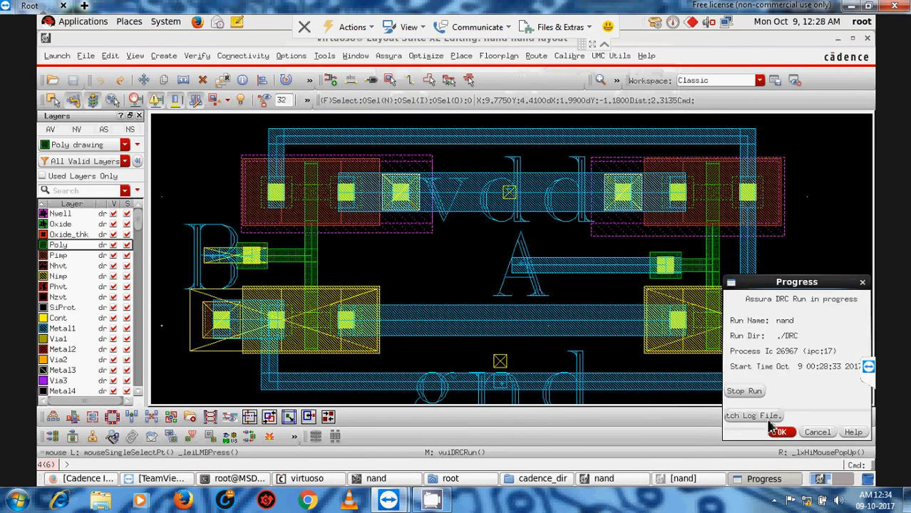
View the DRC run's log, open the run's results, and close the log
left_click(769, 420)
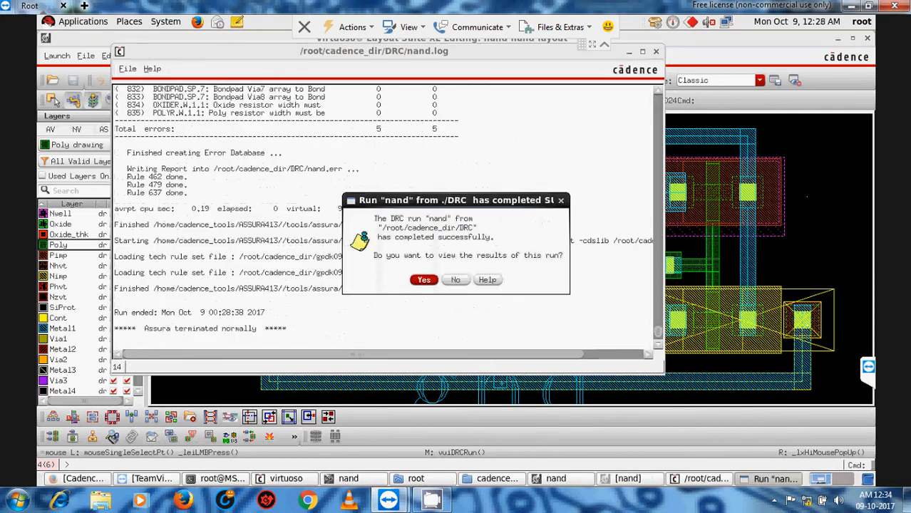
left_click(430, 283)
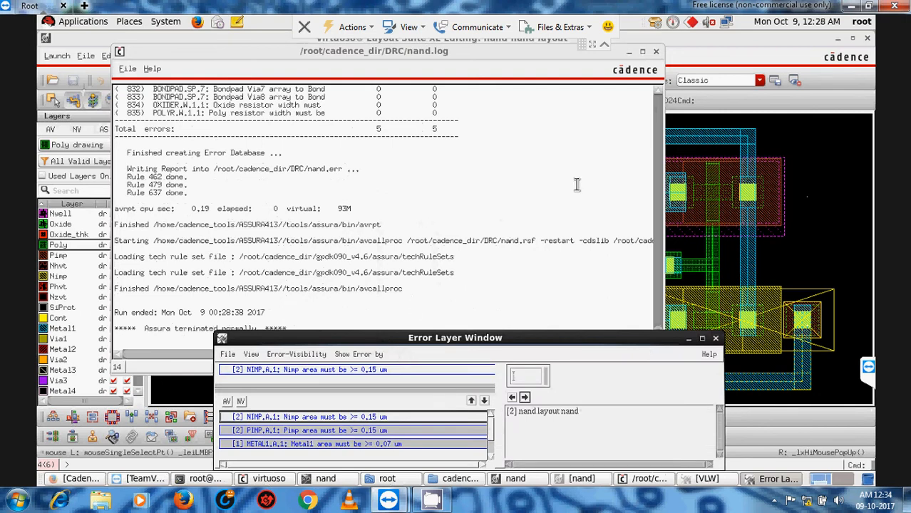
left_click(656, 52)
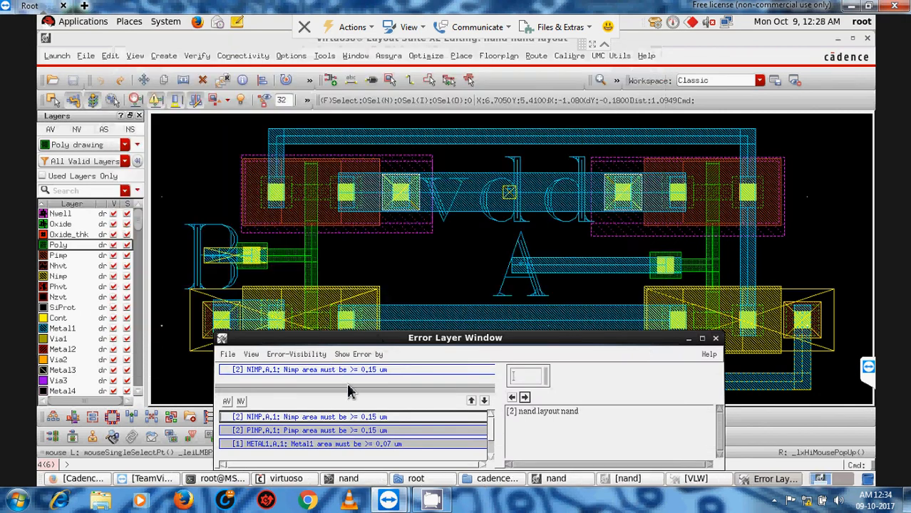
Locate the METAL1.A.1 Metal1 area error in the layout, and clear the error window out of the way
left_click_drag(354, 344, 323, 279)
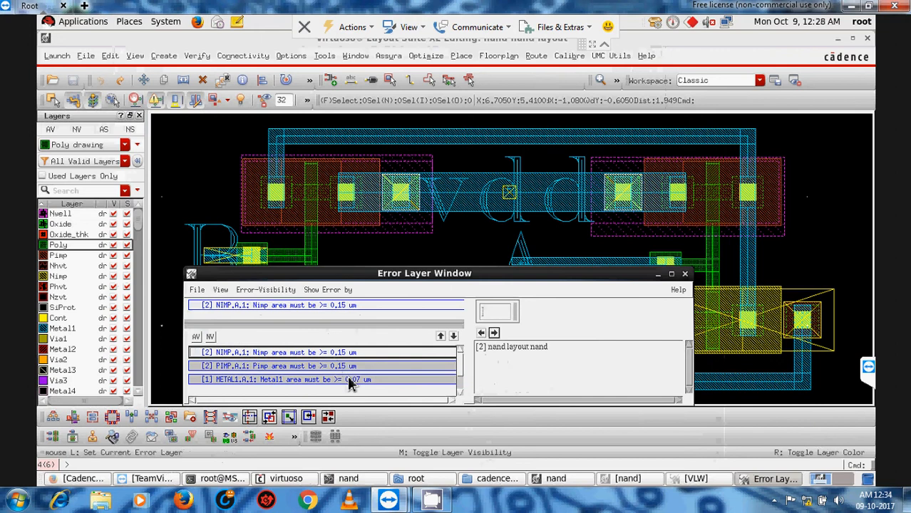
left_click(349, 381)
left_click(494, 334)
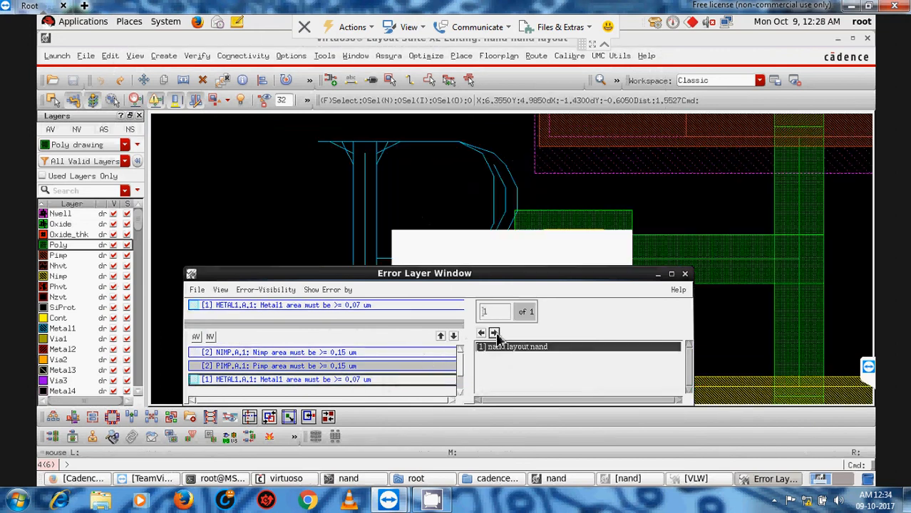
left_click(658, 275)
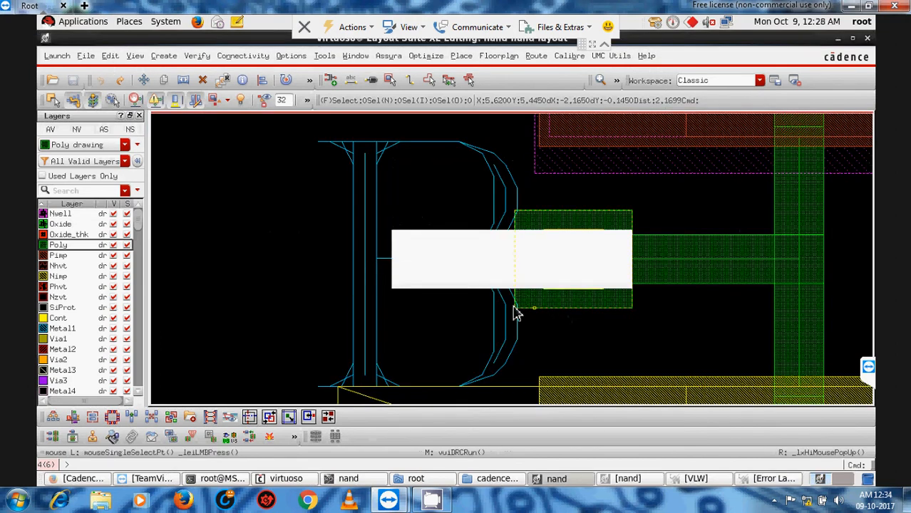
Set the width of the short Metal1 path at the B label to 0.3, and save the layout
left_click(503, 271)
right_click(505, 275)
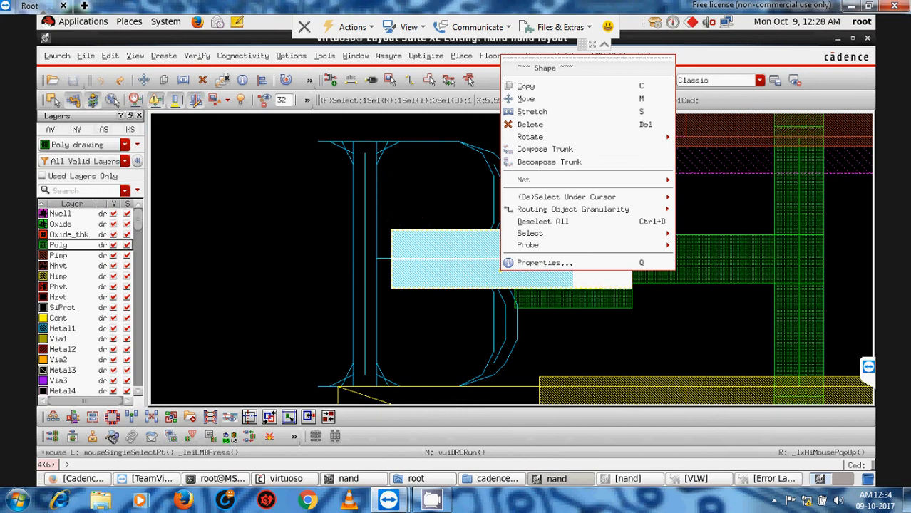
left_click(531, 261)
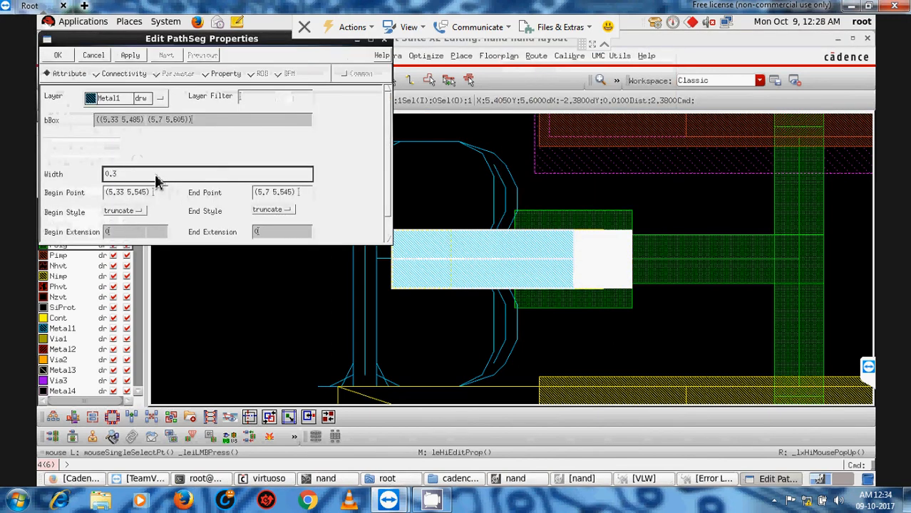
left_click(130, 55)
left_click(57, 55)
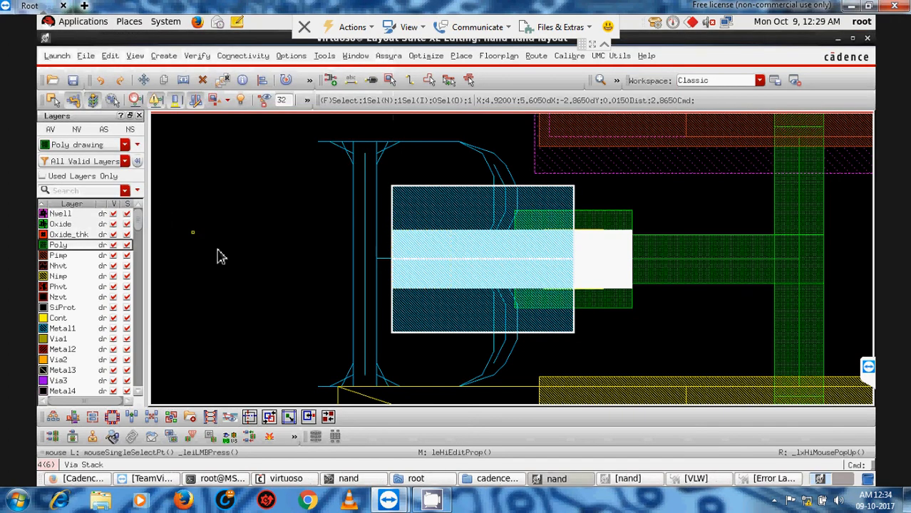
left_click(216, 249)
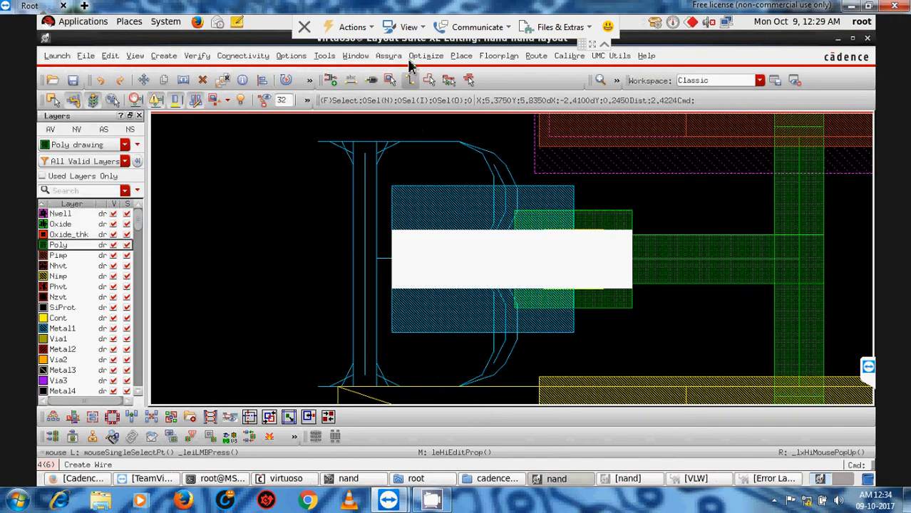
left_click(390, 57)
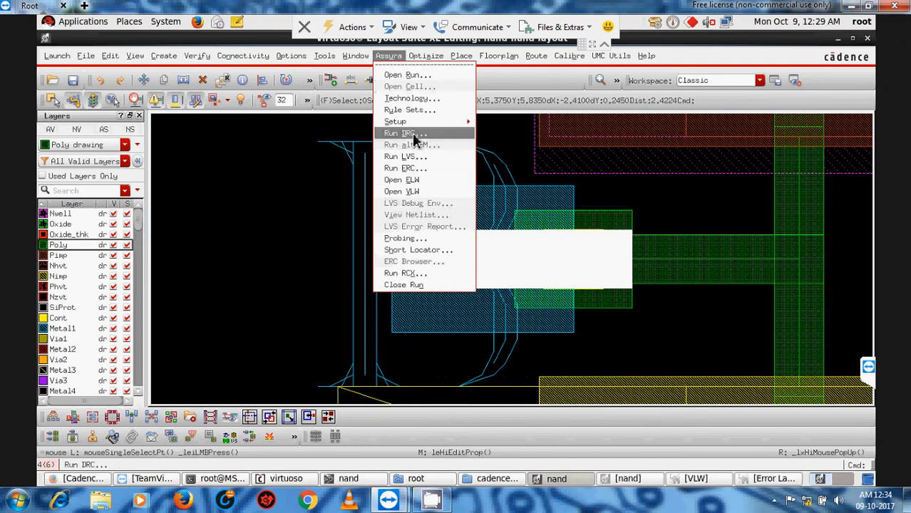
left_click(74, 81)
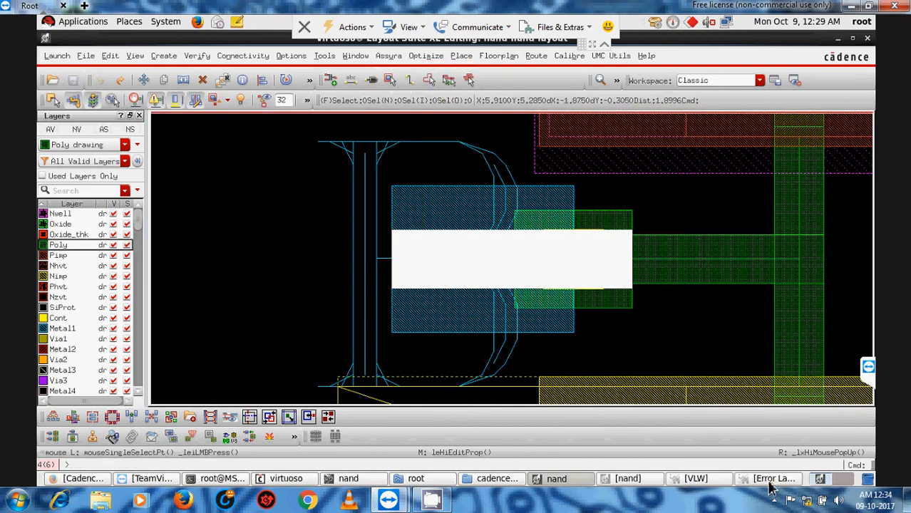
Step through the flagged locations of the NIMP.A.1 and PIMP.A.1 implant area errors in the layout
left_click(770, 482)
left_click(355, 353)
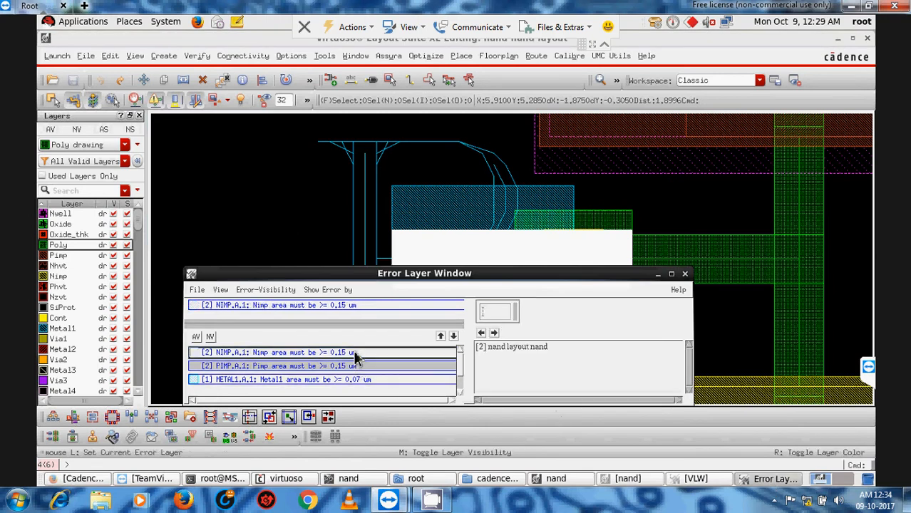
left_click(494, 333)
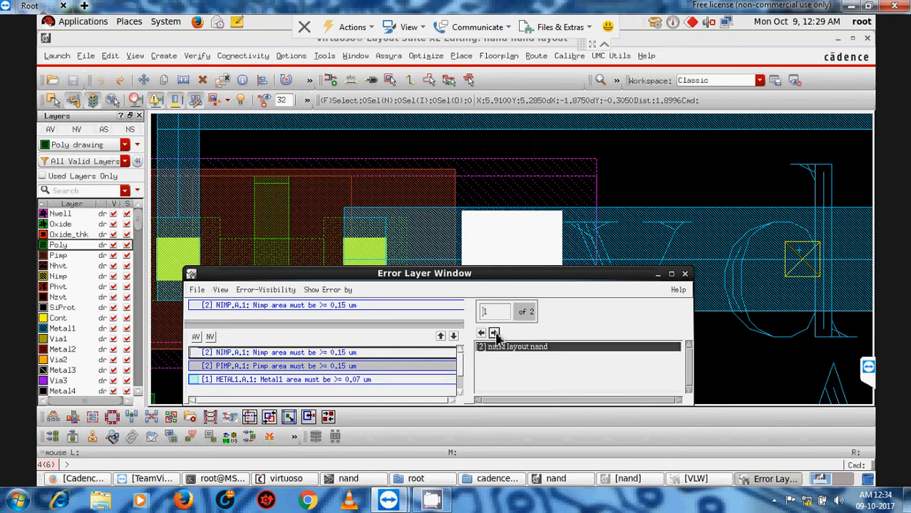
left_click(494, 332)
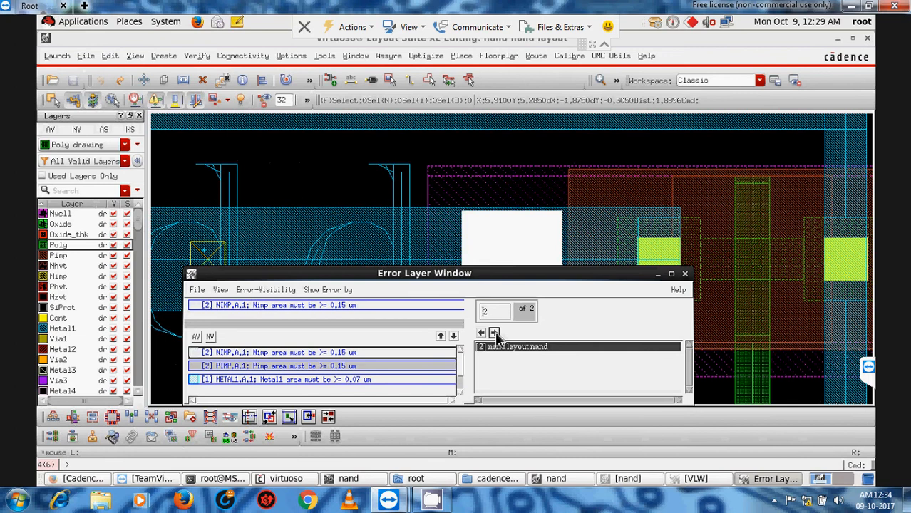
left_click(494, 332)
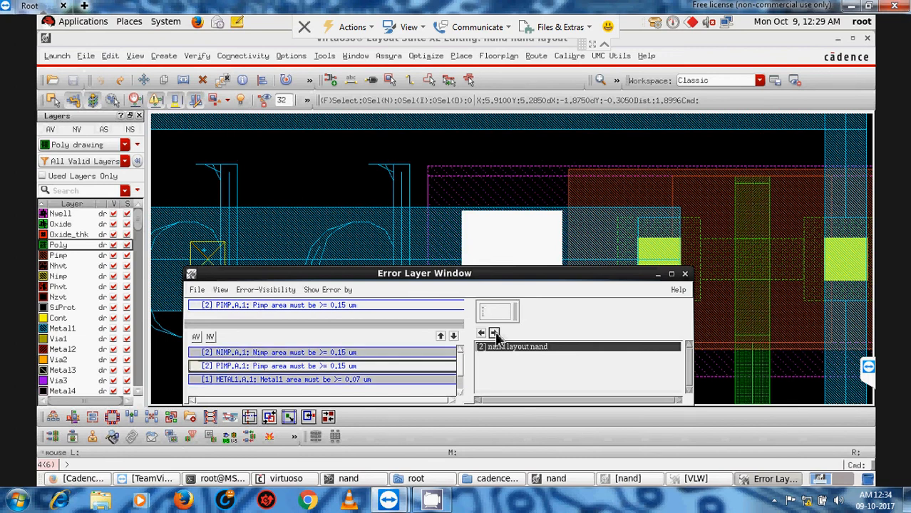
left_click(494, 333)
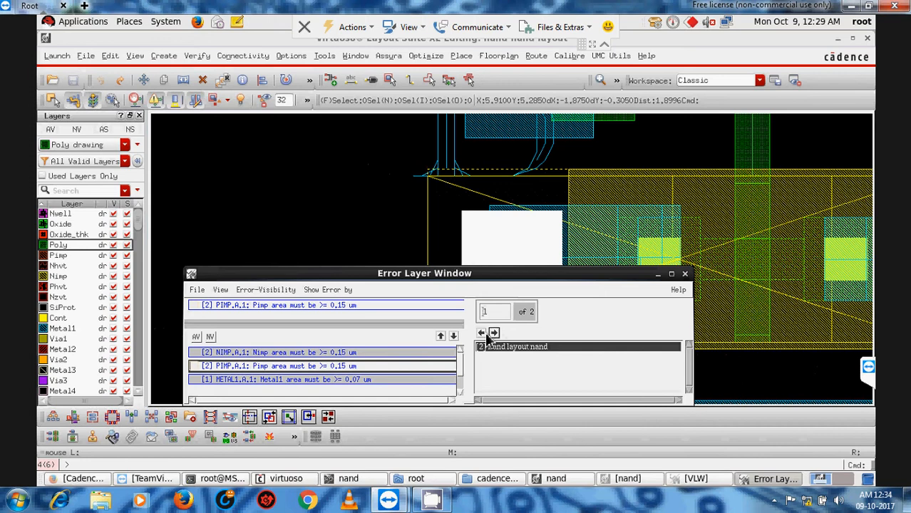
left_click(494, 333)
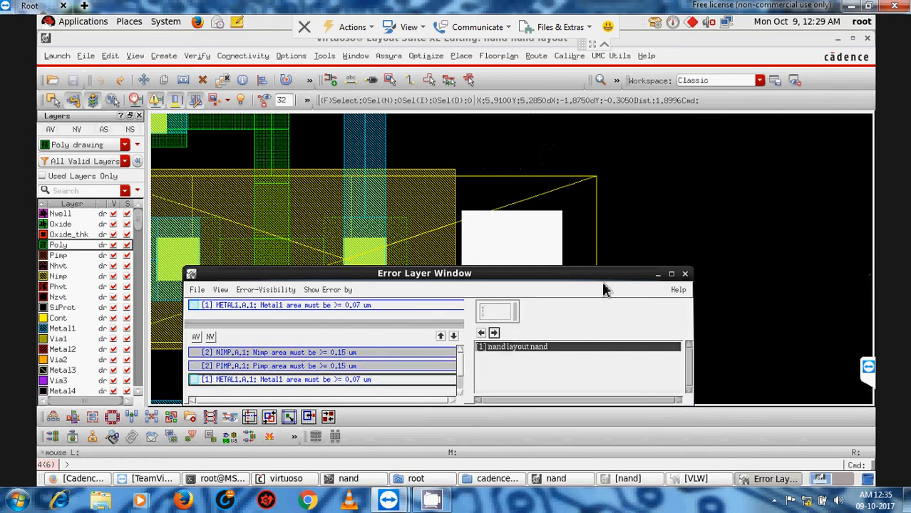
Clear the error window out of the way and show the whole NAND layout
left_click(657, 275)
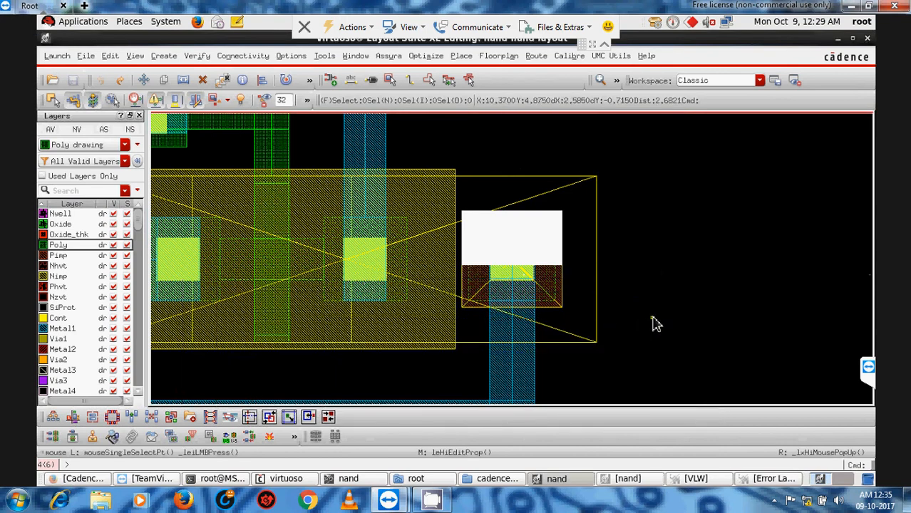
scroll(655, 322, "up", 1, "ctrl")
scroll(657, 322, "up", 2, "ctrl")
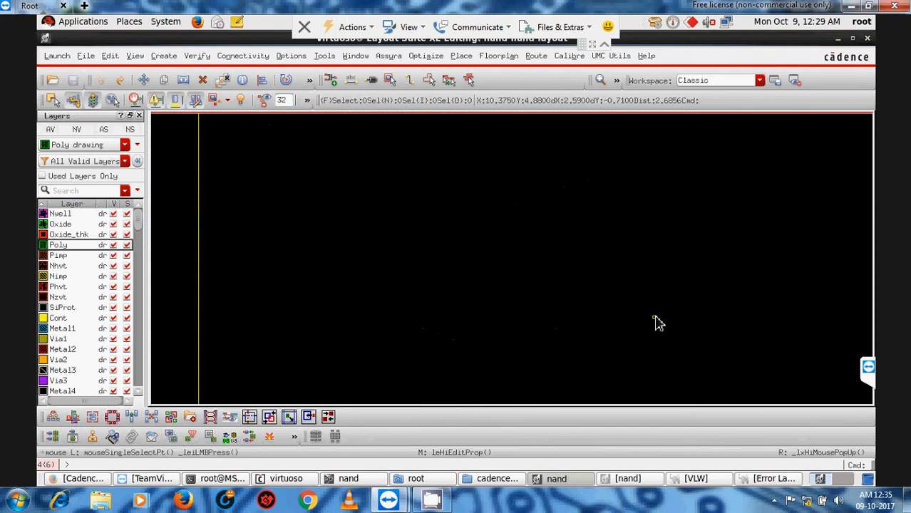
key("f")
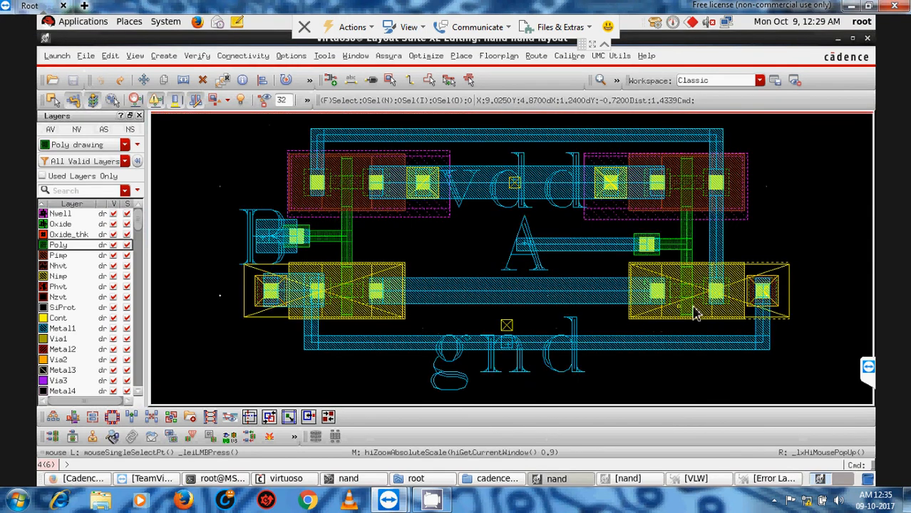
Examine the ground path, the Pimp shape around the body contact, and the NMOS instance on the A input side by selecting each
left_click(734, 296)
left_click(761, 292)
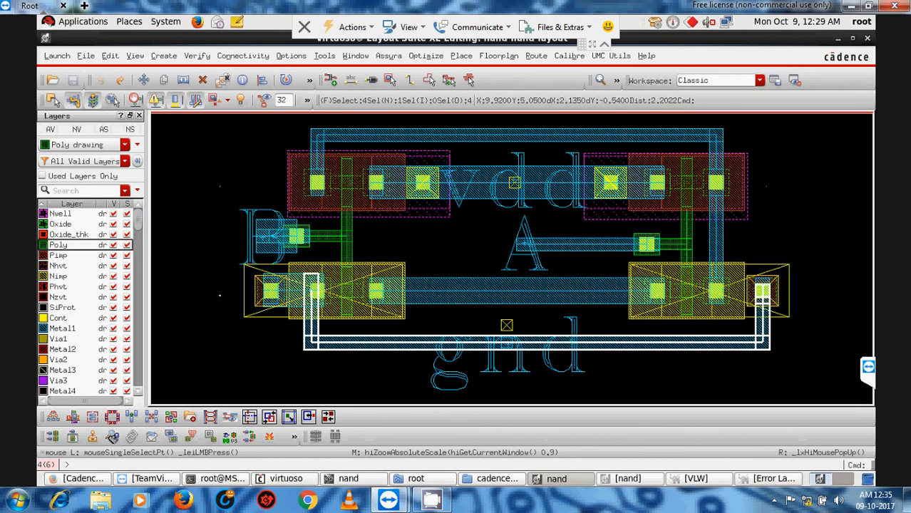
left_click(762, 292)
right_click(762, 295)
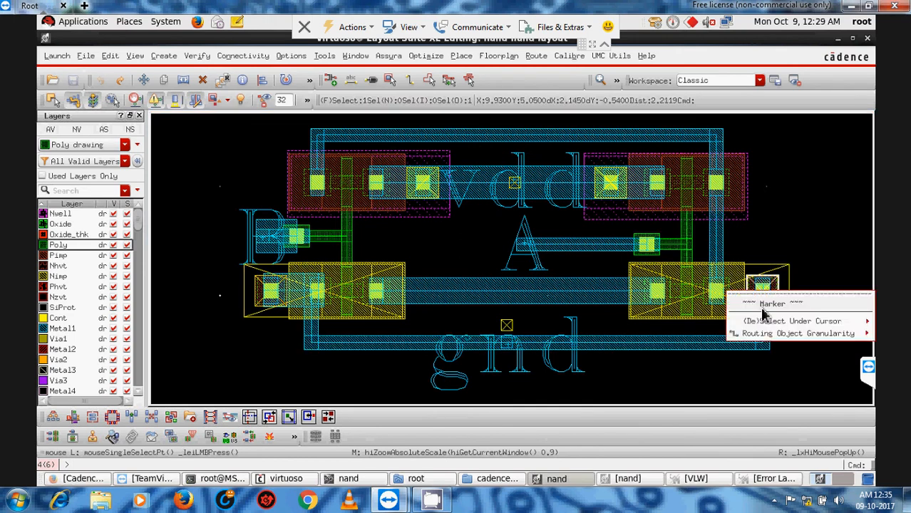
mouse_move(764, 338)
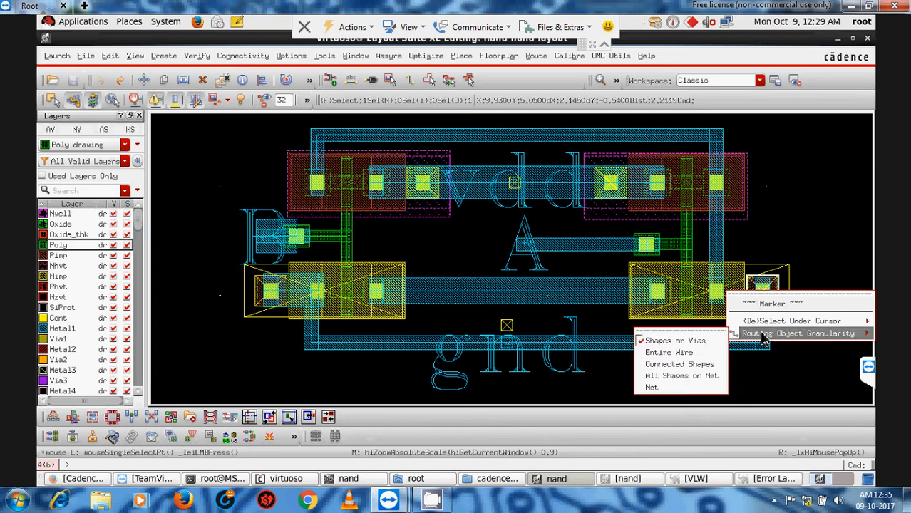
left_click(766, 284)
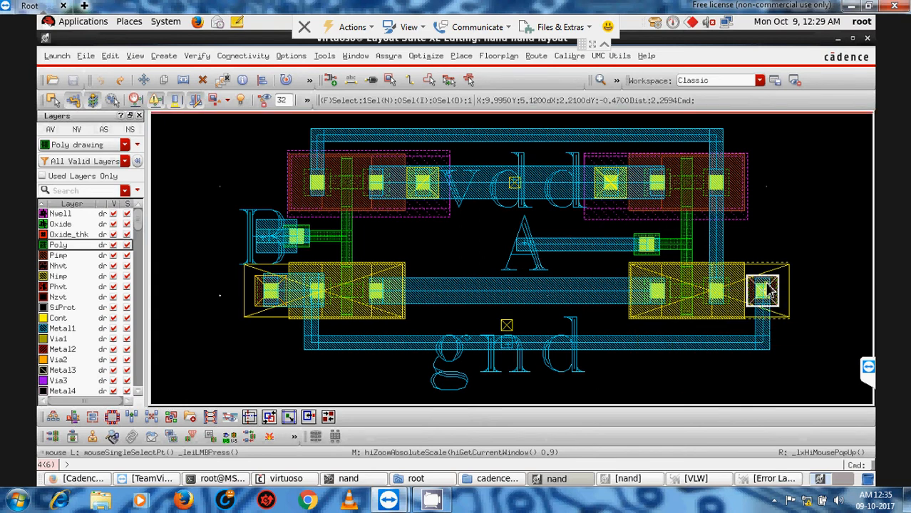
right_click(767, 284)
left_click(767, 287)
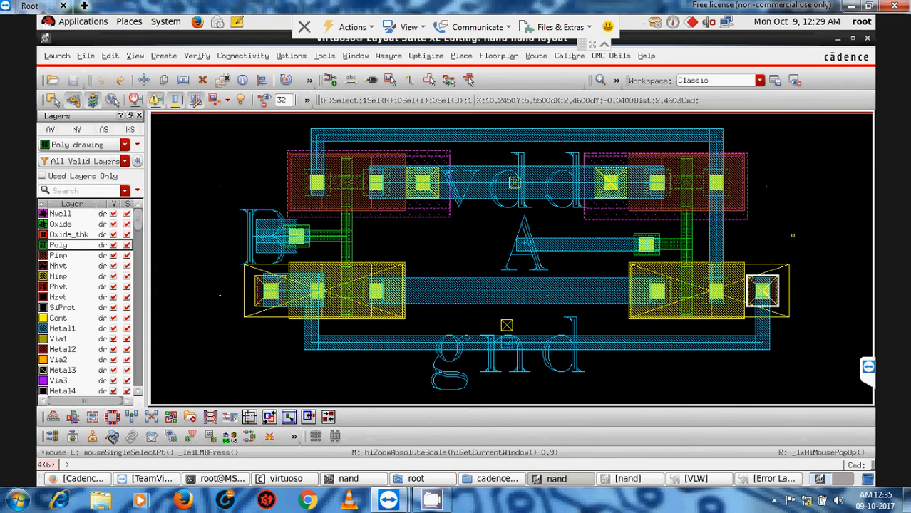
left_click(740, 296)
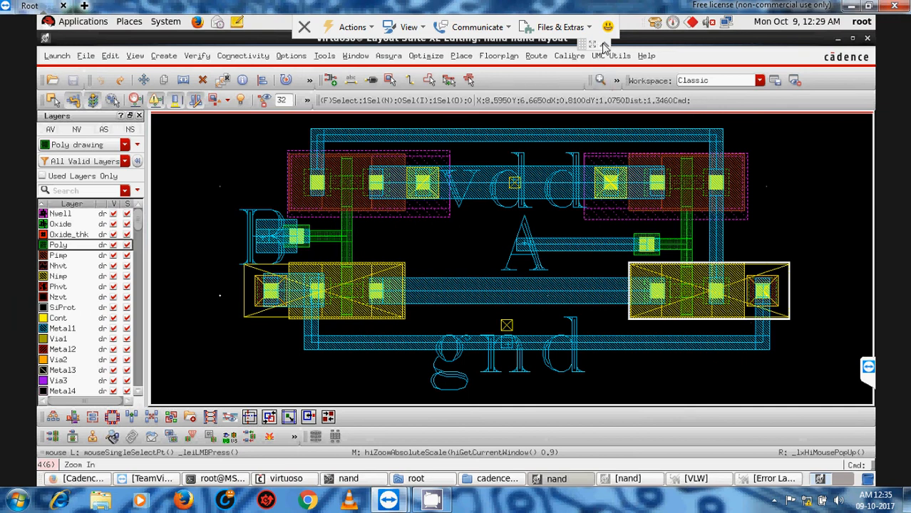
left_click(774, 501)
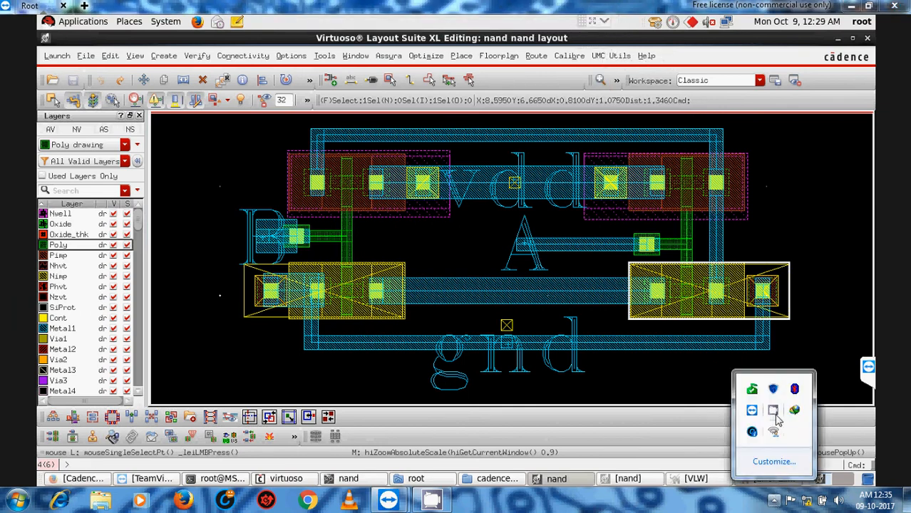
right_click(774, 432)
left_click(791, 364)
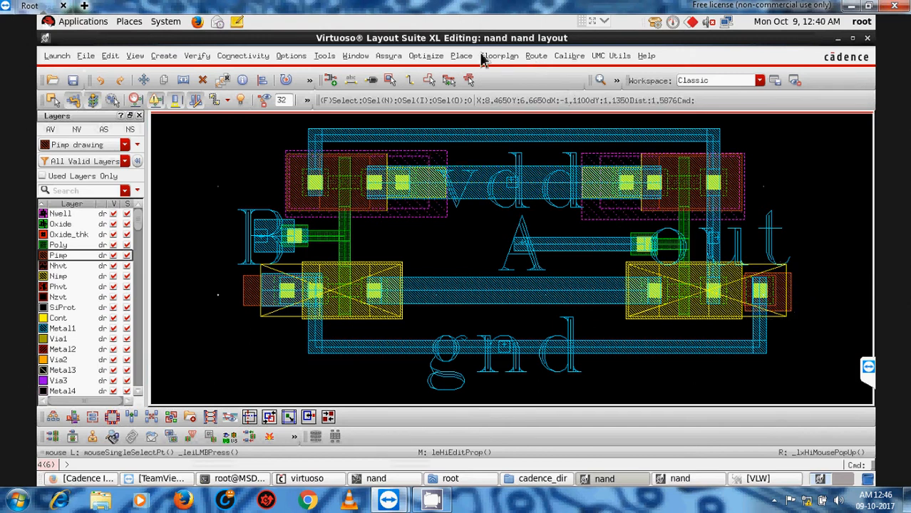
Show the remote desktop full screen, and review the body tap parameters of the NMOS instance on the A input side
left_click(592, 24)
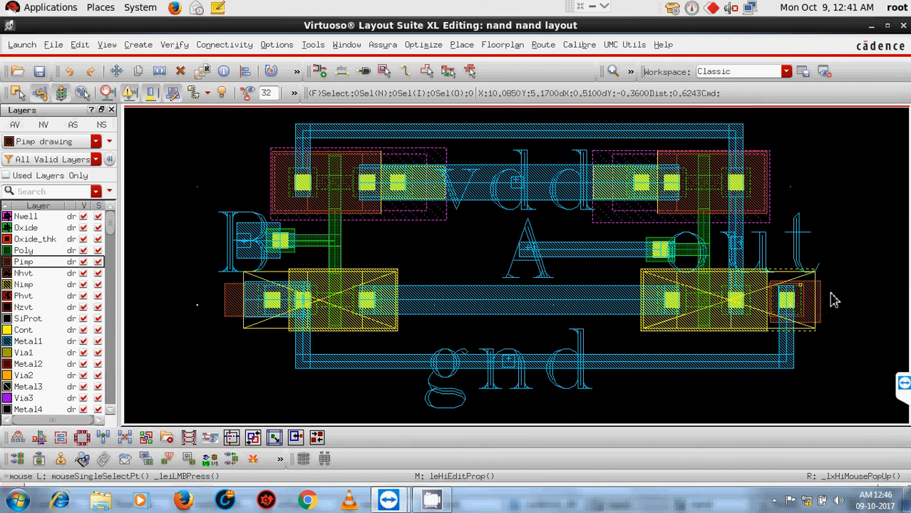
left_click(744, 302)
key("q")
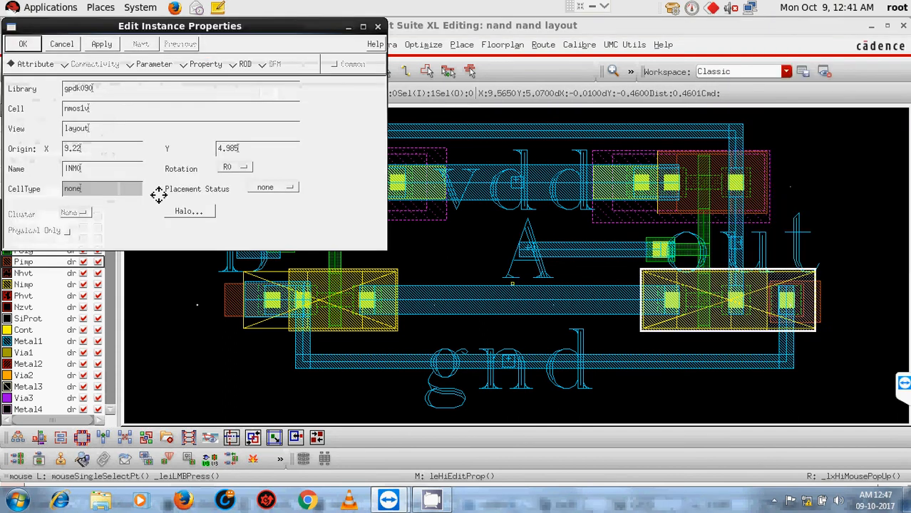
left_click(138, 65)
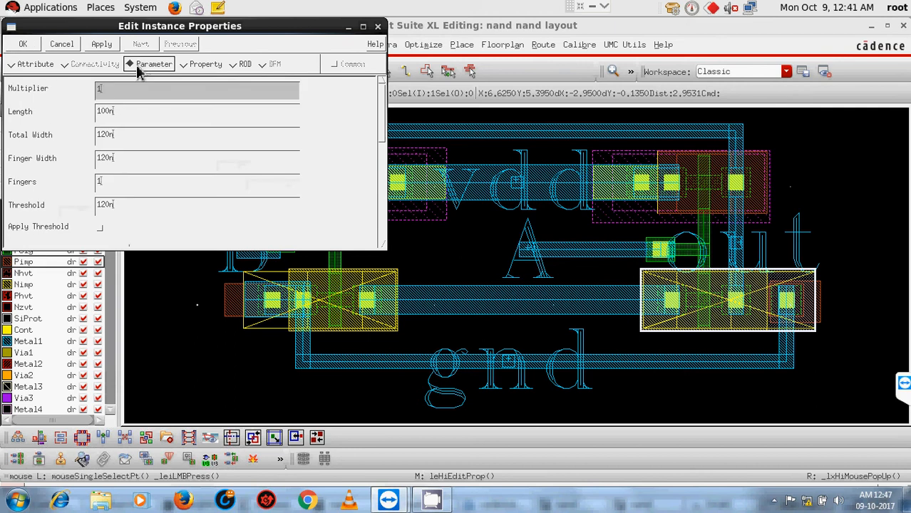
scroll(383, 106, "down", 5)
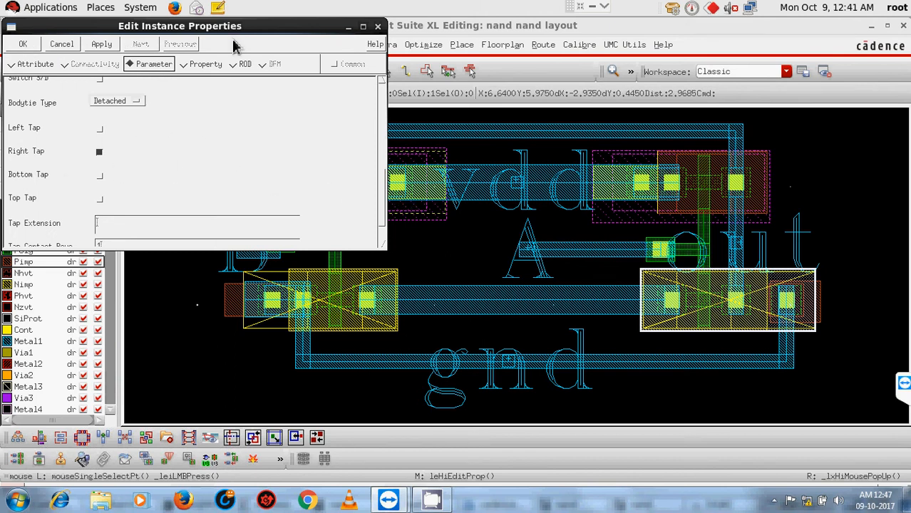
left_click(378, 26)
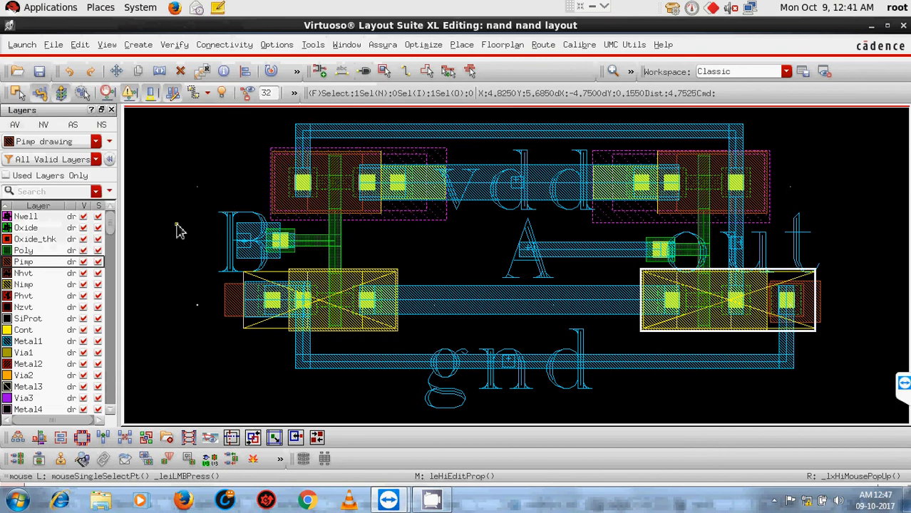
left_click(179, 228)
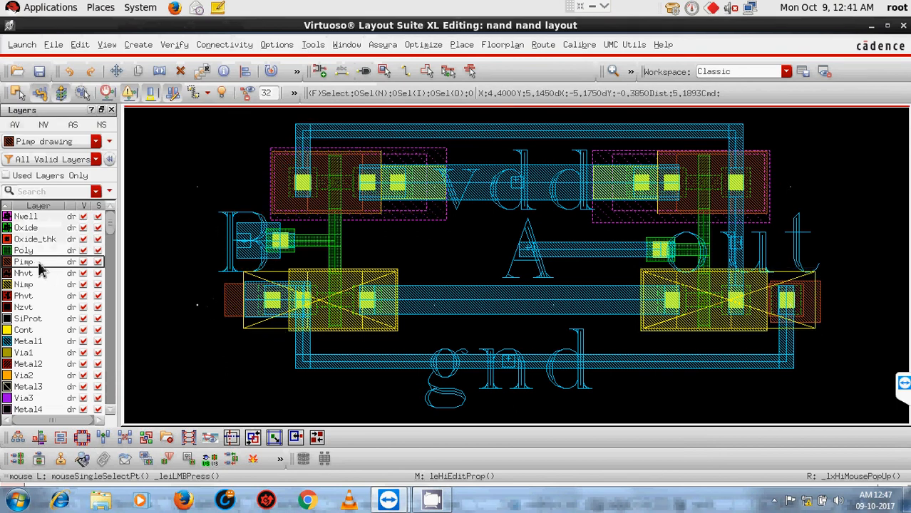
Examine the Pimp rectangle over that NMOS's body contact and the Rectangle command for creating such a shape
left_click(824, 298)
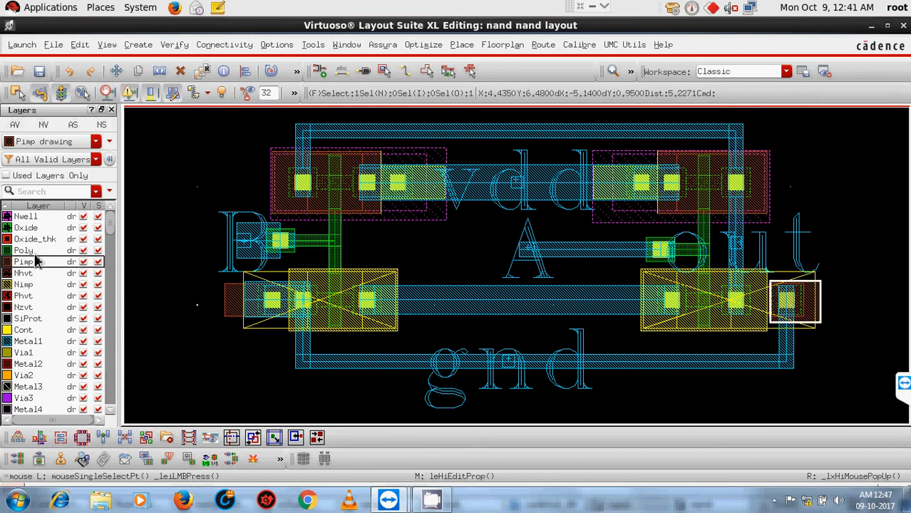
left_click(138, 45)
mouse_move(152, 70)
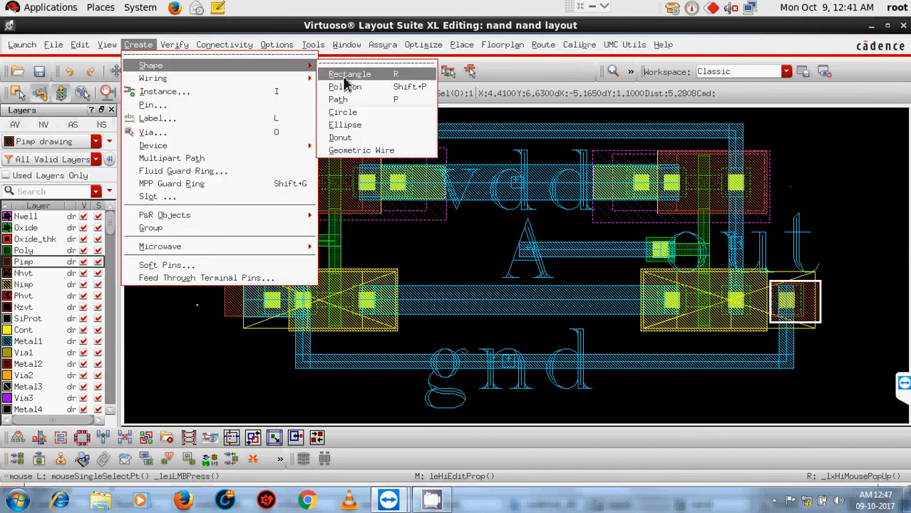
left_click(173, 358)
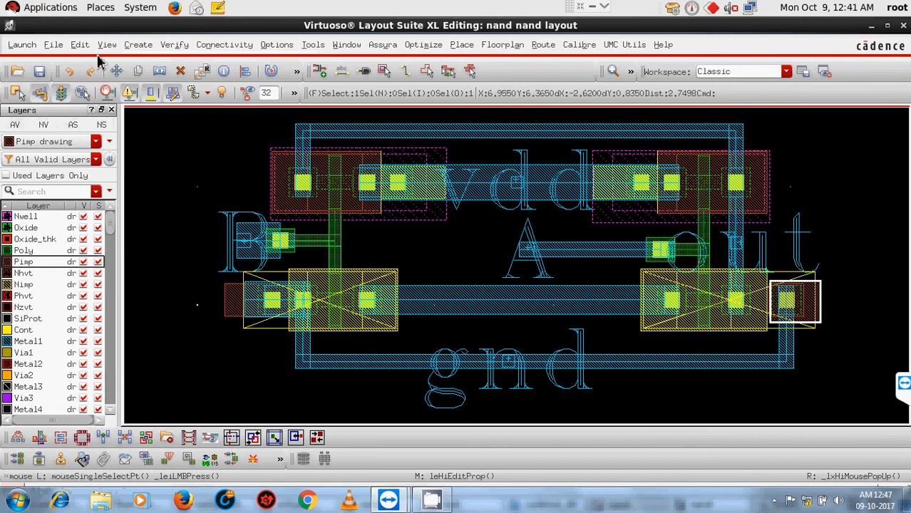
left_click(199, 212)
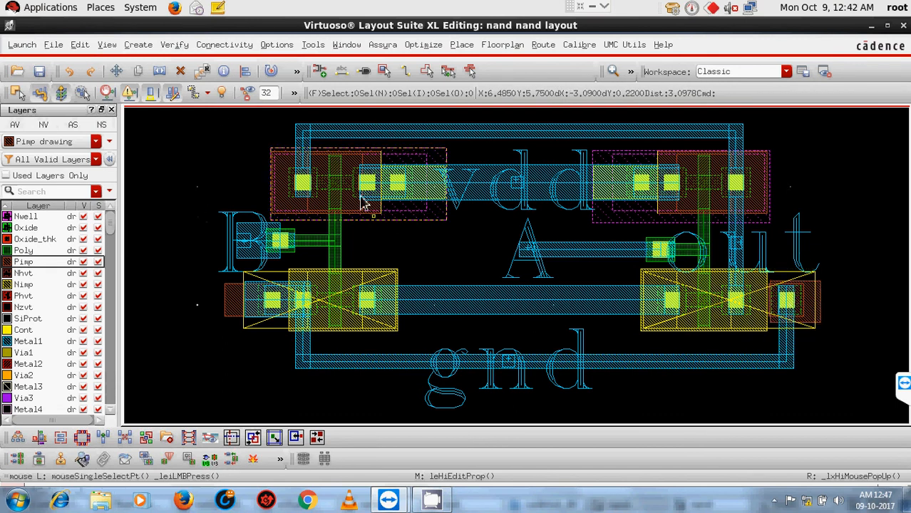
Run Assura DRC on the nand layout with the gpdk090 rules, overwriting the existing run data in ./DRC
left_click(385, 46)
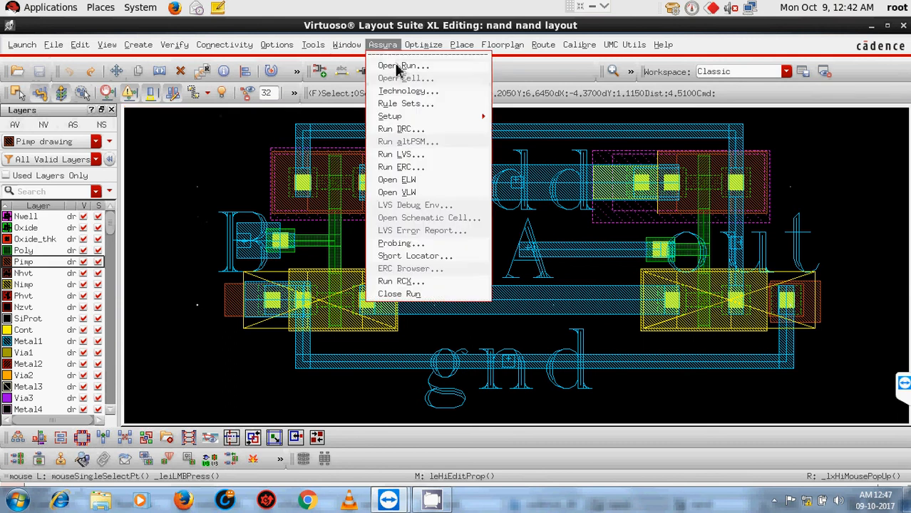
left_click(408, 130)
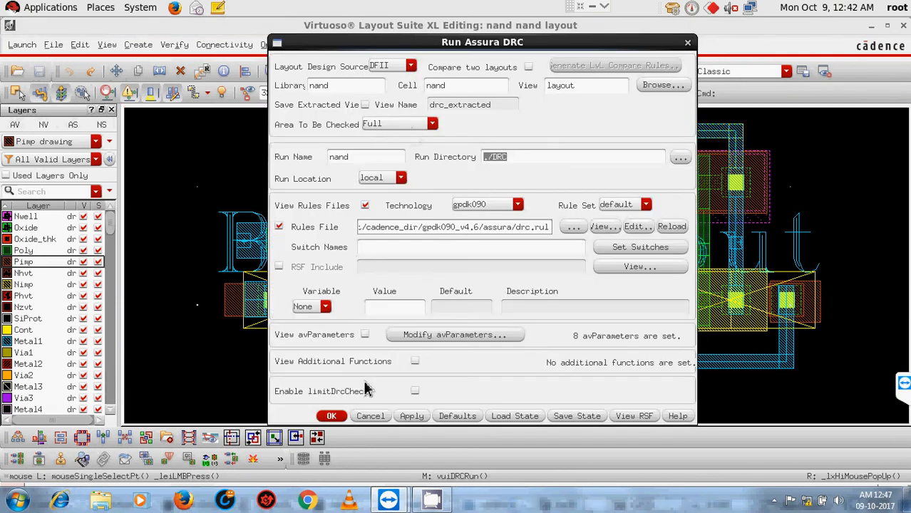
left_click(334, 417)
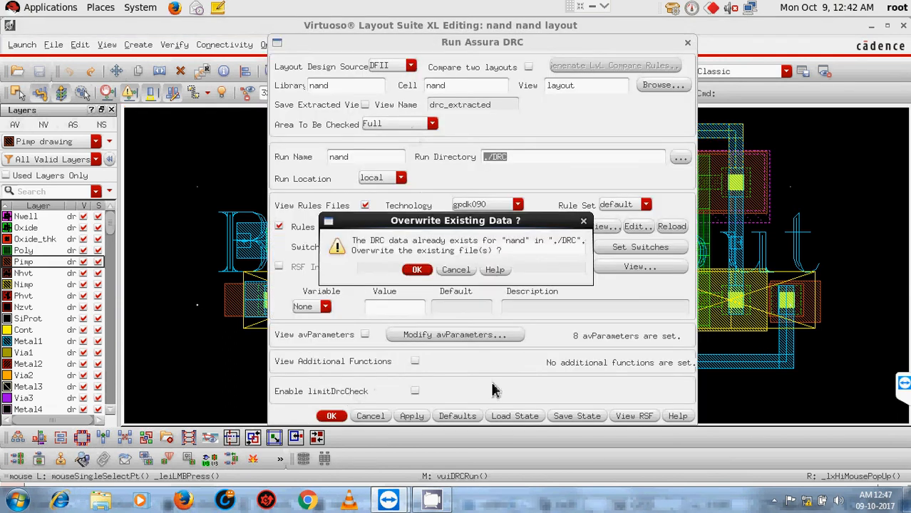
left_click(418, 270)
left_click(427, 275)
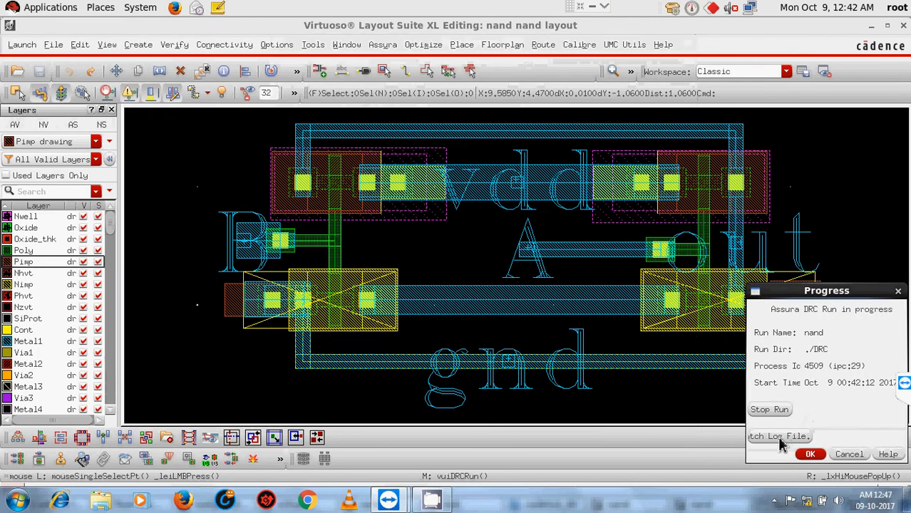
View the DRC run's log and results, and close both
left_click(782, 443)
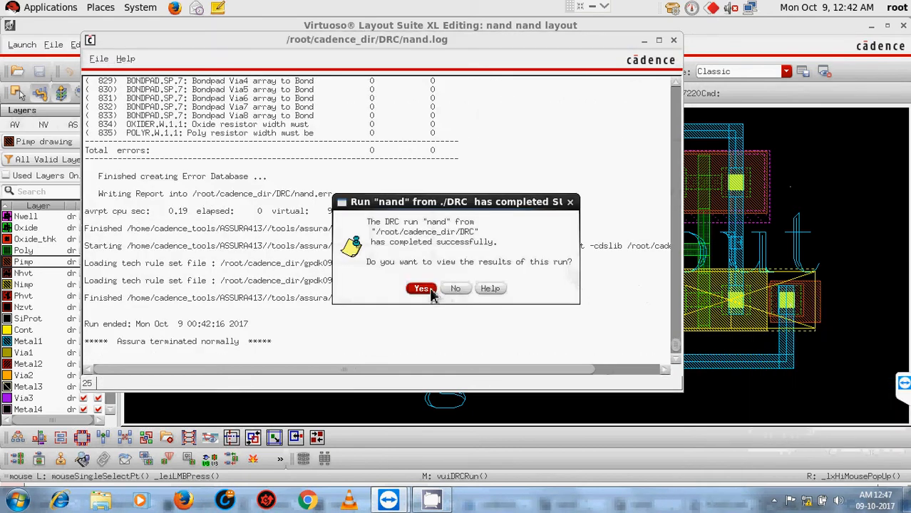
left_click(421, 289)
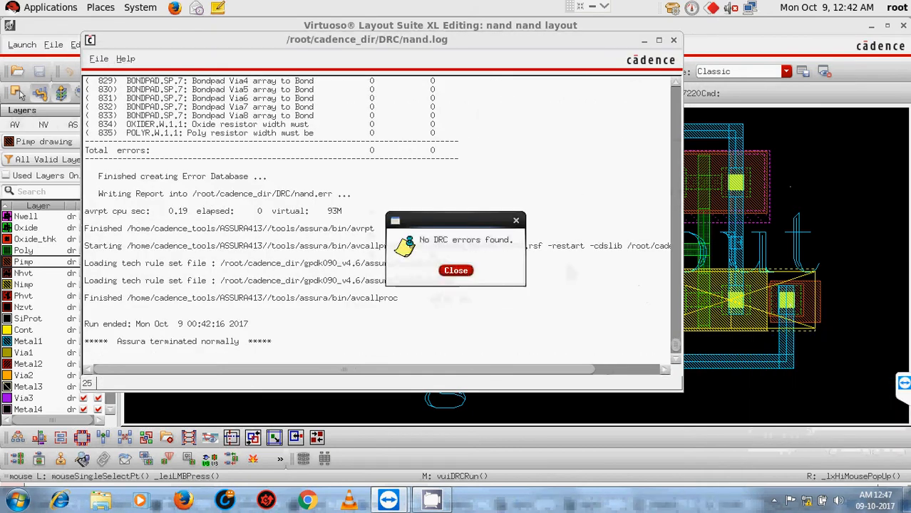
left_click(456, 271)
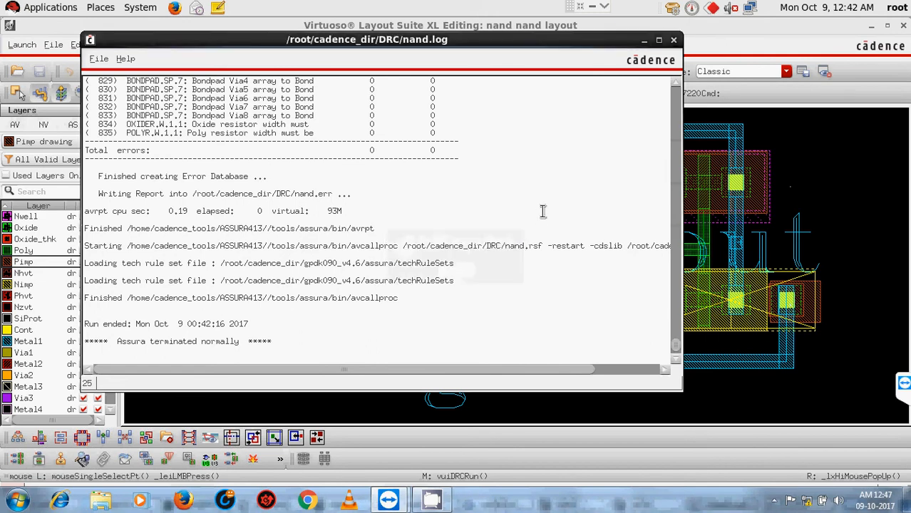
left_click(673, 40)
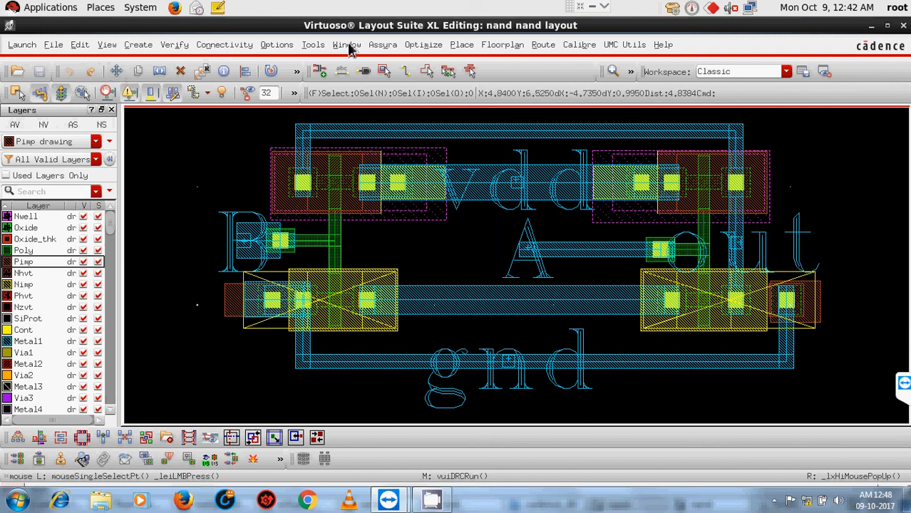
Run Assura LVS comparing the nand schematic and layout with gpdk090 technology and the default rule set, using run directory ./lvs
left_click(380, 47)
left_click(405, 152)
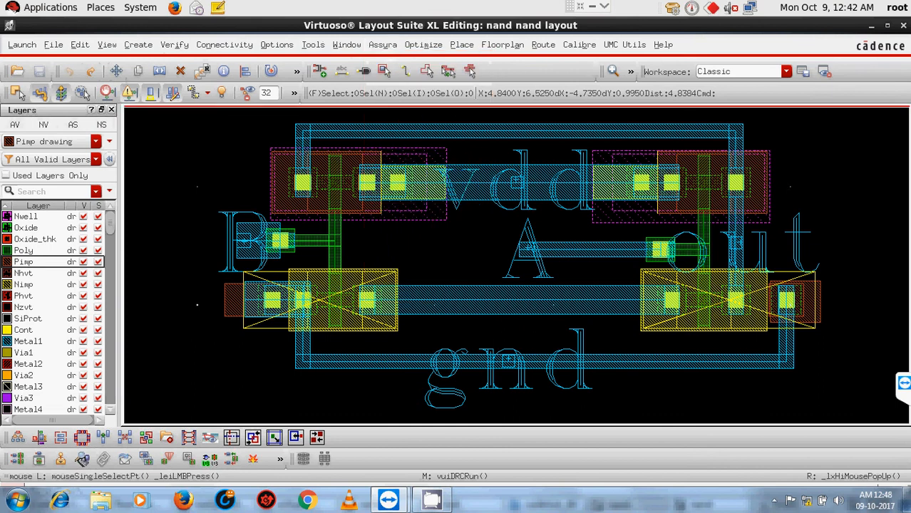
left_click(361, 182)
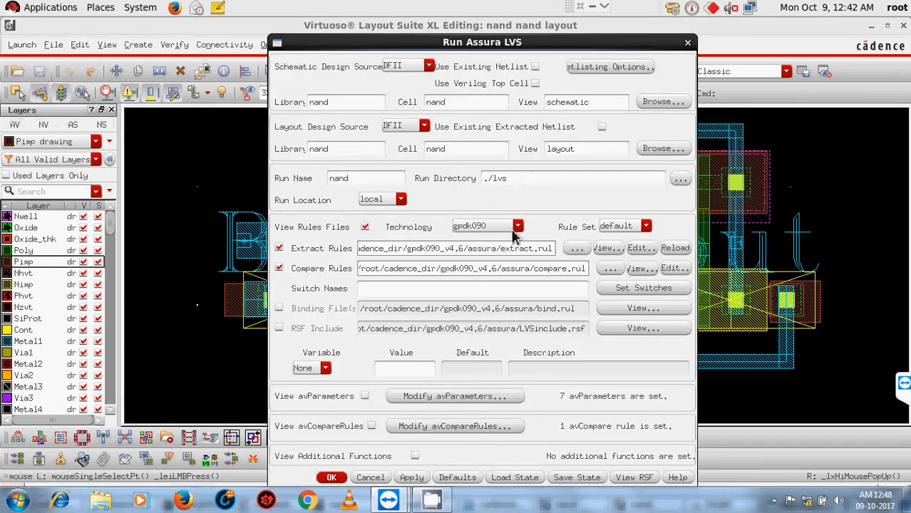
left_click(482, 226)
left_click(485, 246)
left_click(635, 227)
left_click(332, 478)
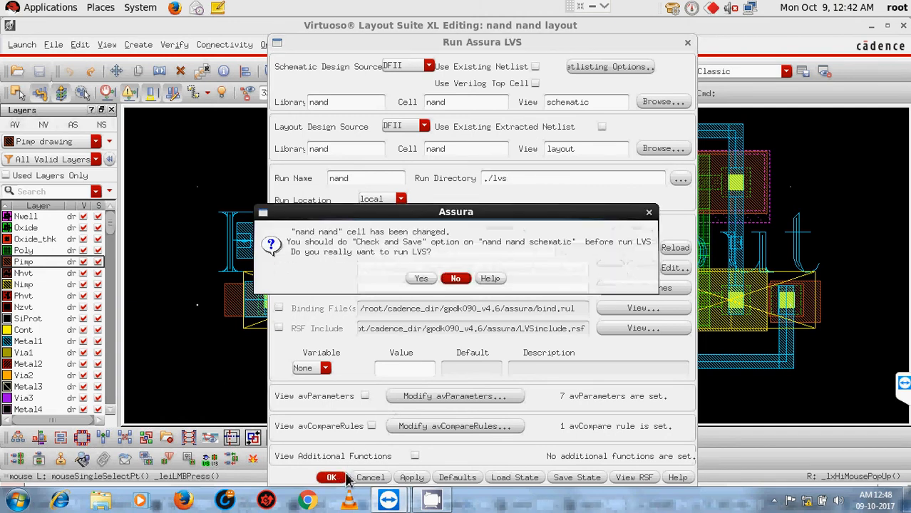
left_click(421, 278)
left_click(417, 270)
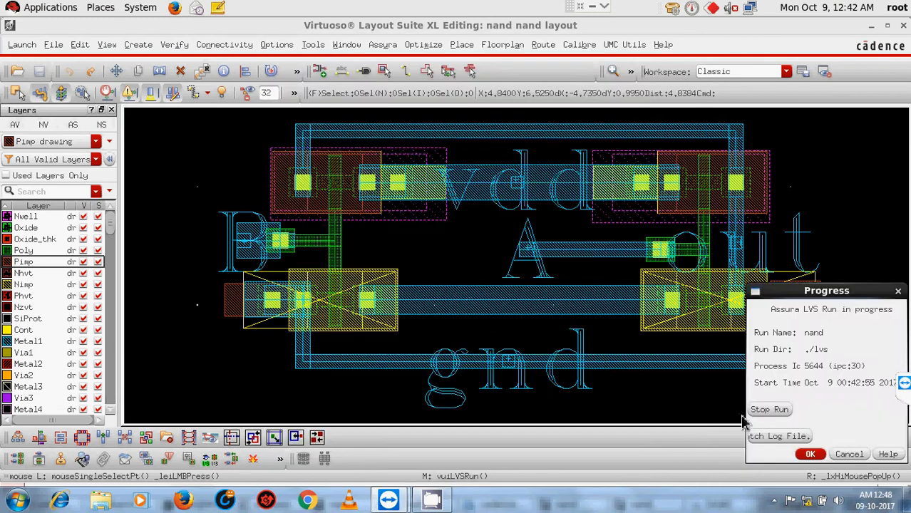
View the LVS run's log and open the run's results for debugging
left_click(783, 437)
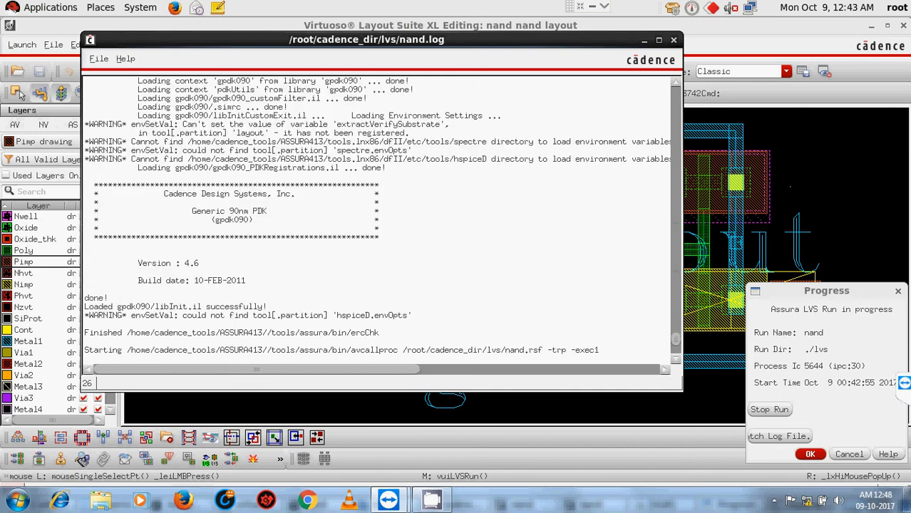
left_click_drag(481, 113, 512, 70)
left_click(453, 336)
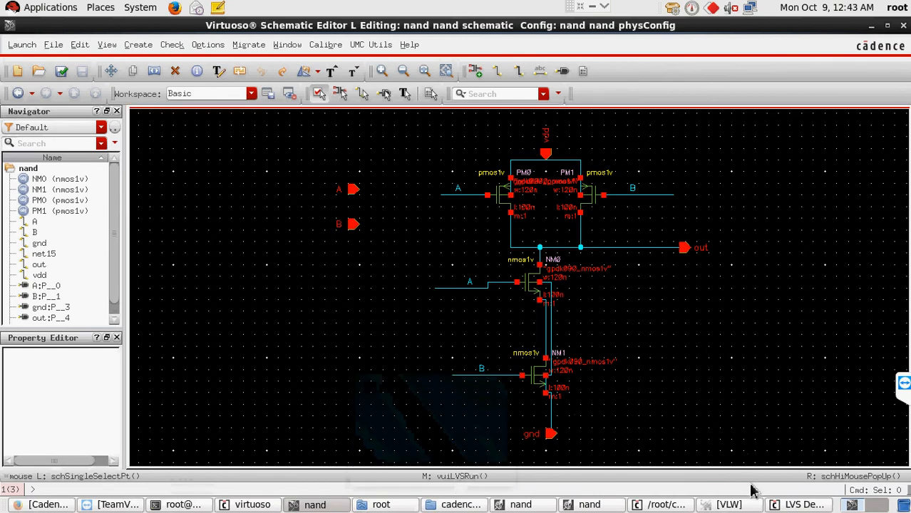
left_click(591, 505)
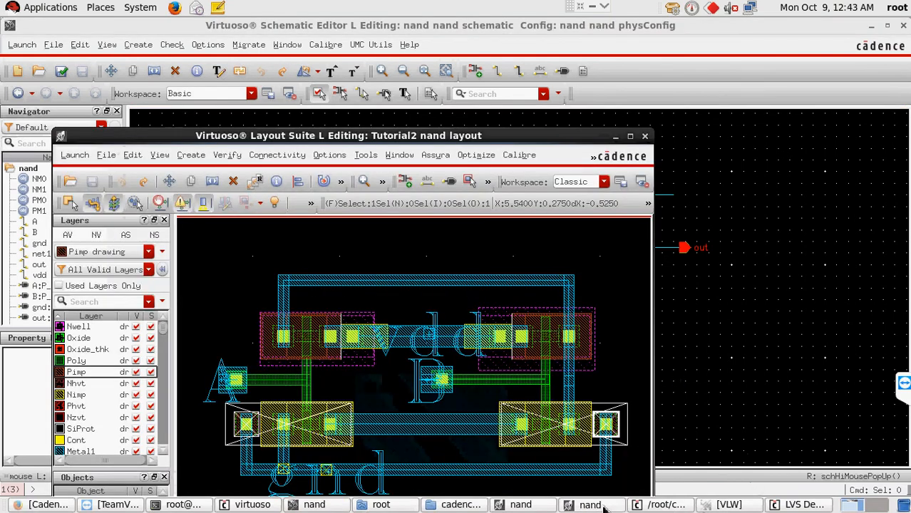
left_click(589, 505)
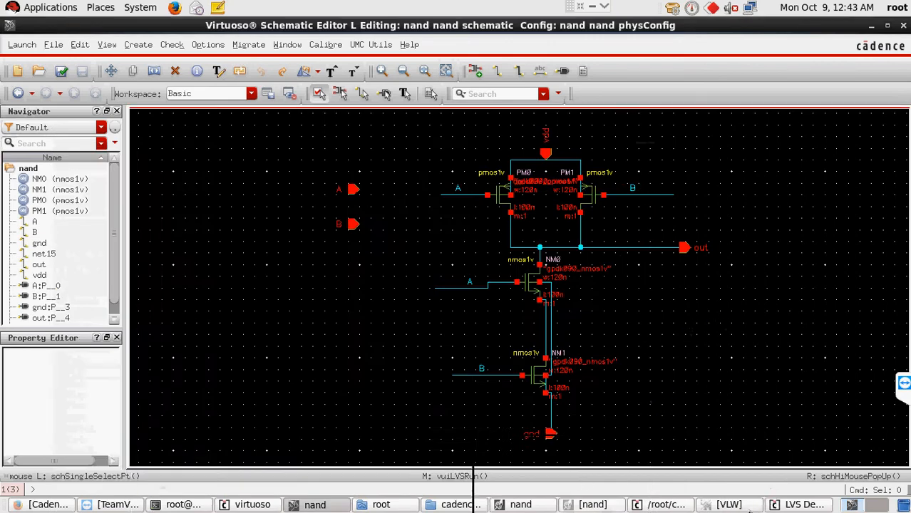
left_click(513, 503)
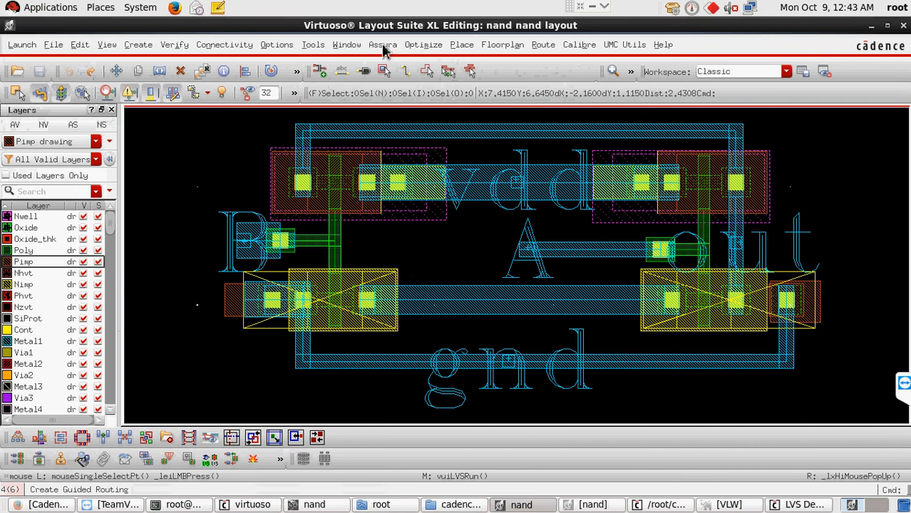
left_click(383, 45)
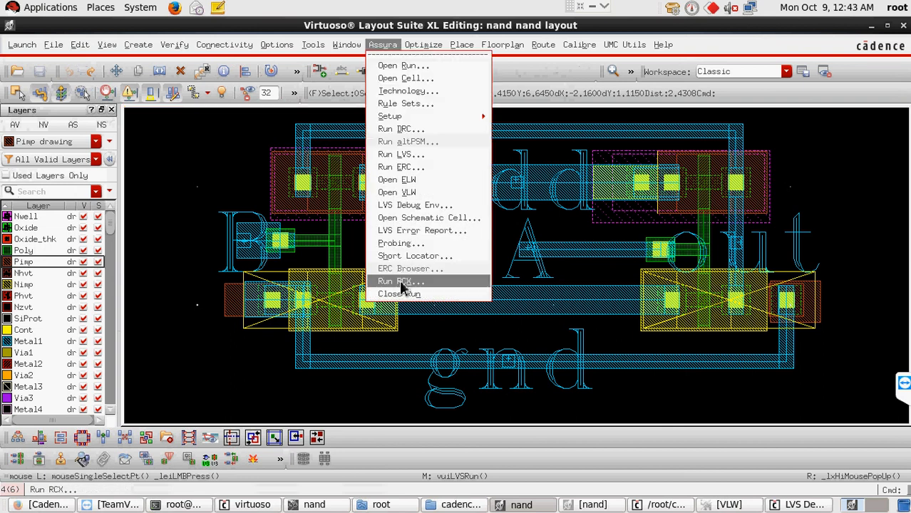
left_click(838, 161)
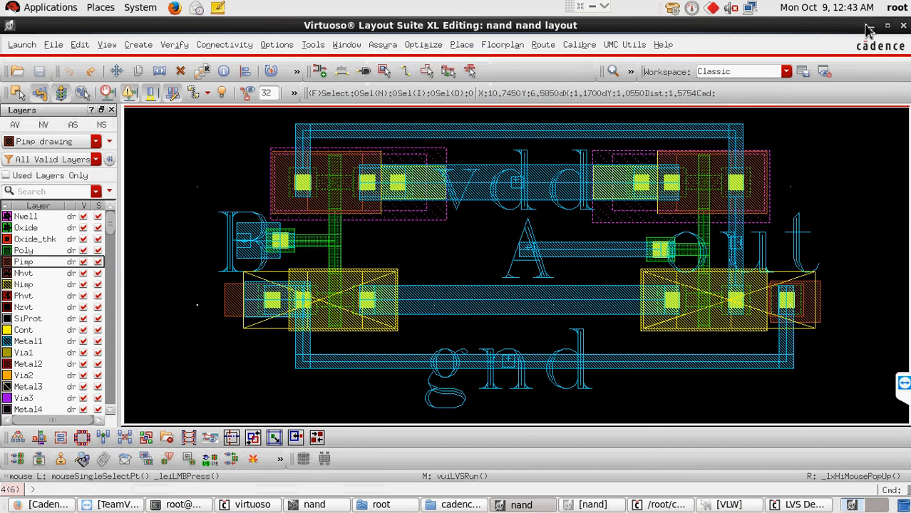
Minimize the nand layout and schematic windows, and open the gpdk090_v4.6 folder inside cadence_dir
left_click(871, 27)
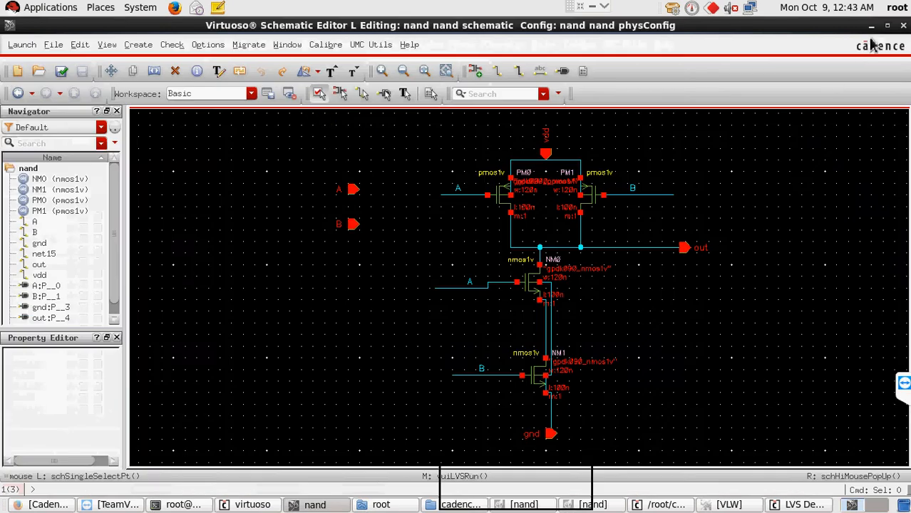
left_click(871, 25)
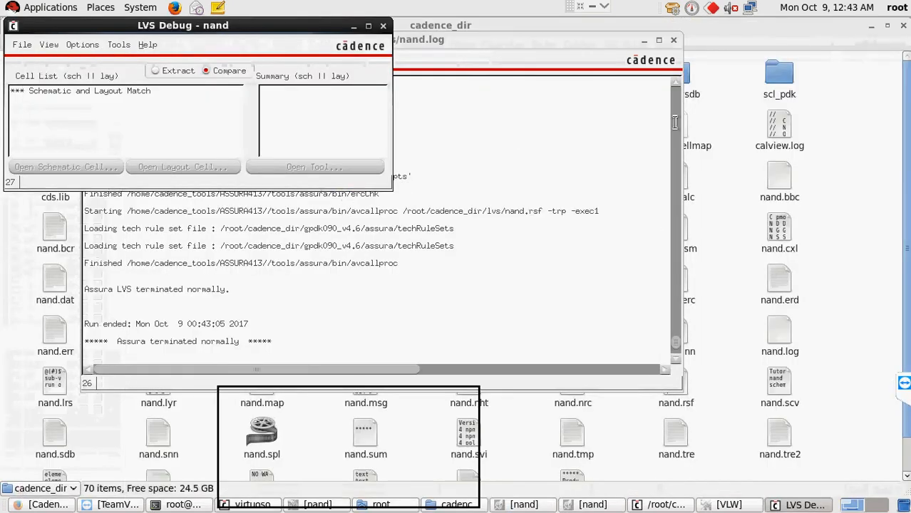
left_click(646, 28)
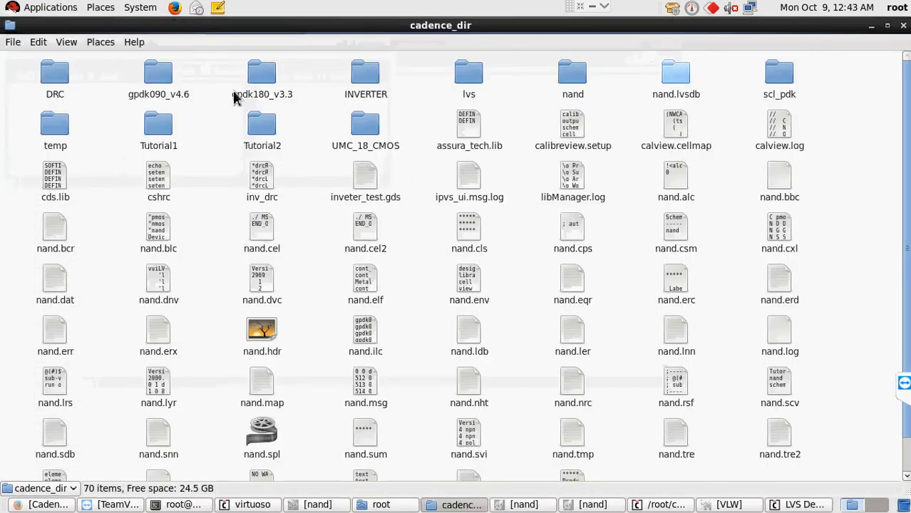
double_click(158, 79)
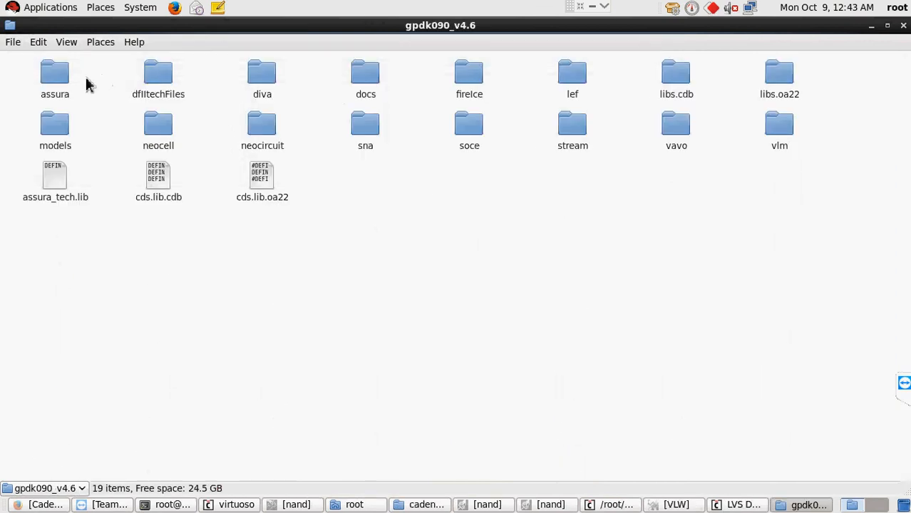
Examine the files in the models/spectre folder of gpdk090_v4.6, and close the models window
double_click(61, 128)
double_click(346, 203)
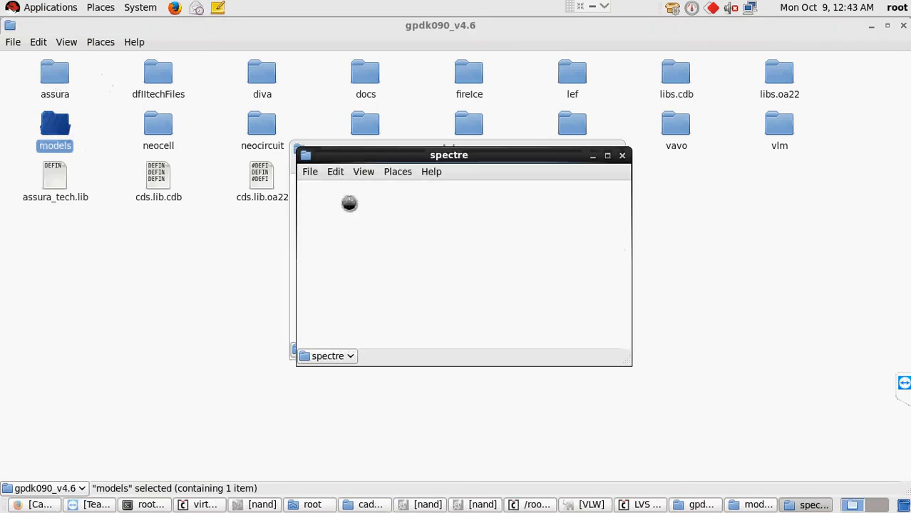
left_click_drag(630, 210, 629, 252)
left_click(623, 156)
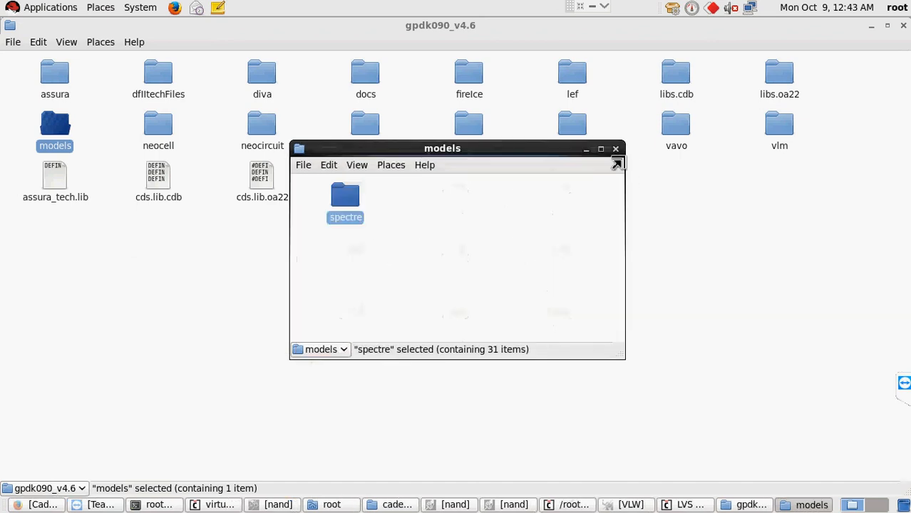
left_click_drag(410, 154, 428, 206)
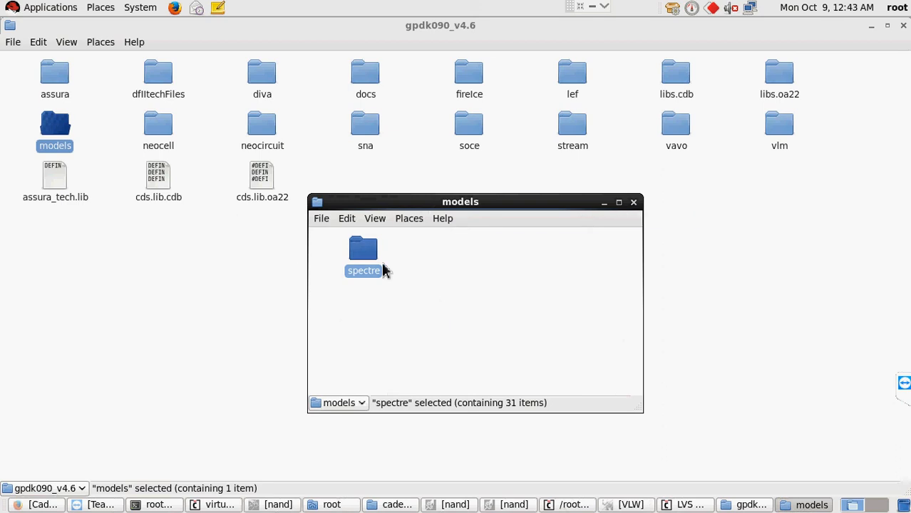
double_click(362, 255)
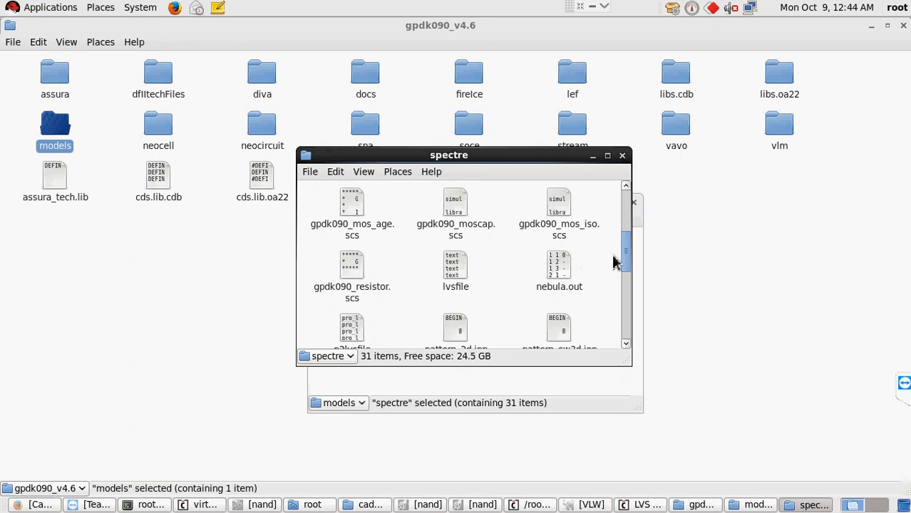
left_click_drag(624, 256, 628, 337)
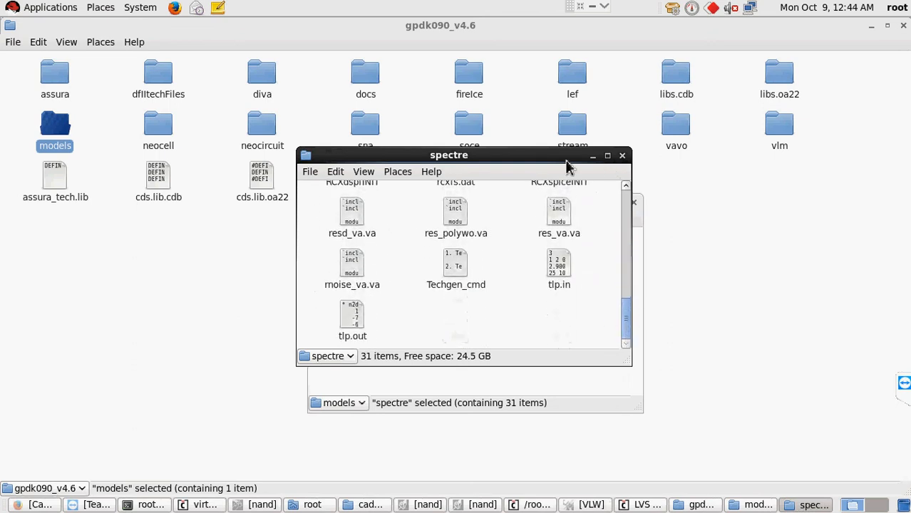
left_click_drag(566, 161, 247, 351)
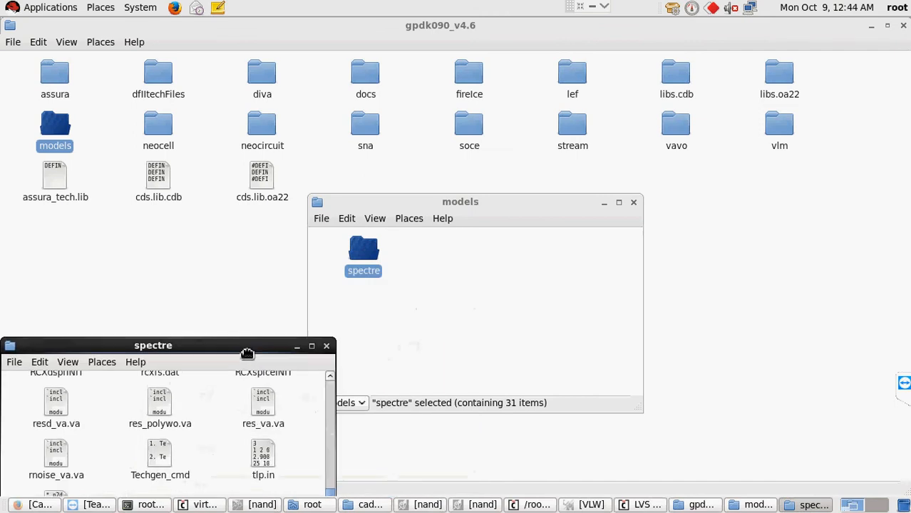
left_click(633, 203)
Examine the files in the assura/rcx folder of gpdk090_v4.6, and close the rcx window
double_click(55, 79)
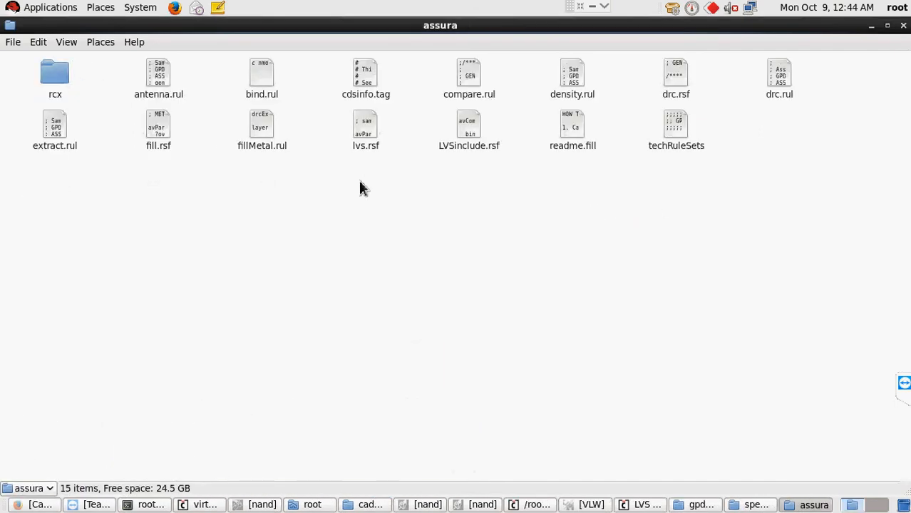
double_click(56, 76)
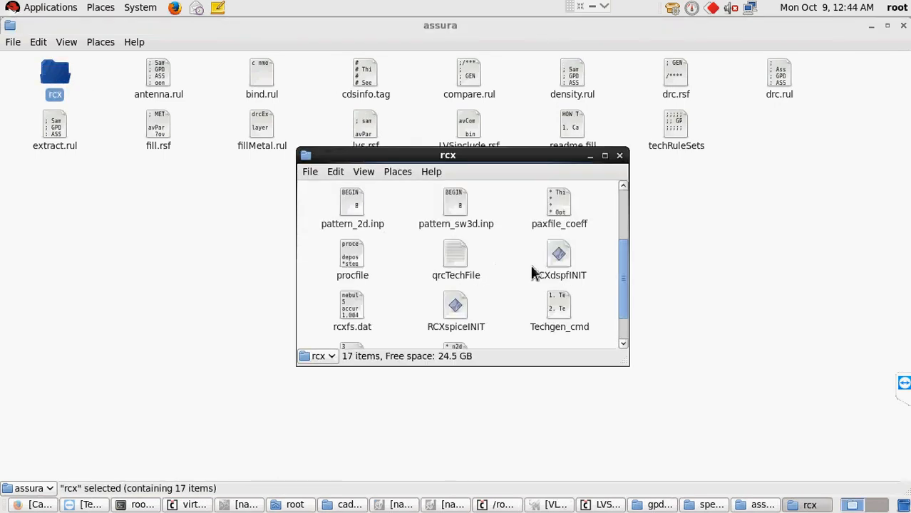
left_click_drag(624, 273, 624, 305)
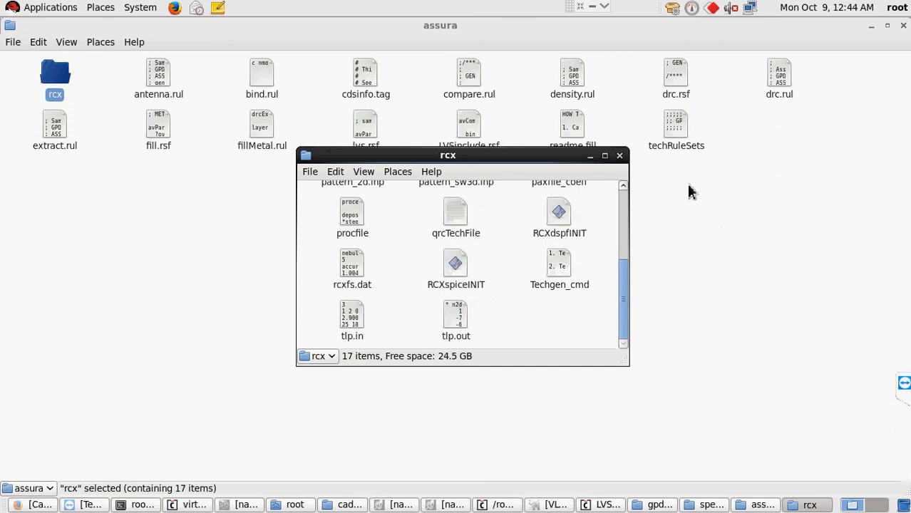
left_click_drag(622, 275, 623, 202)
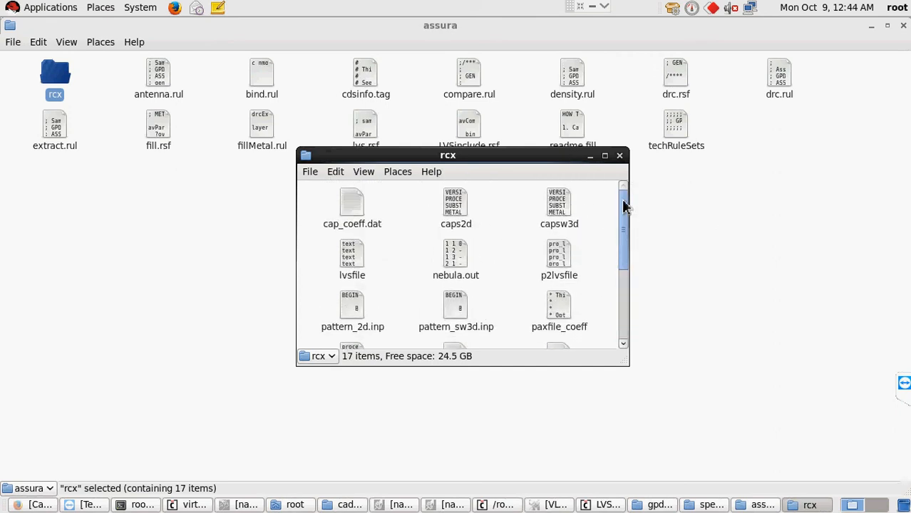
left_click(133, 251)
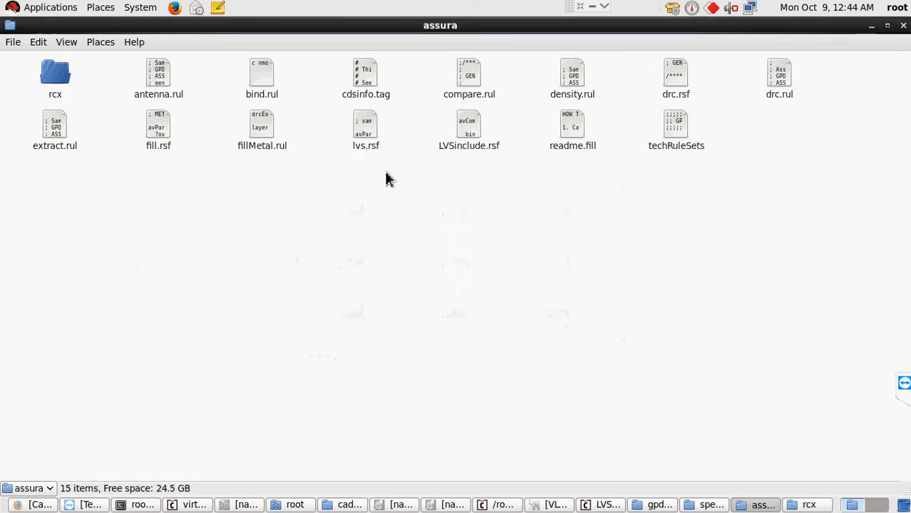
left_click(872, 27)
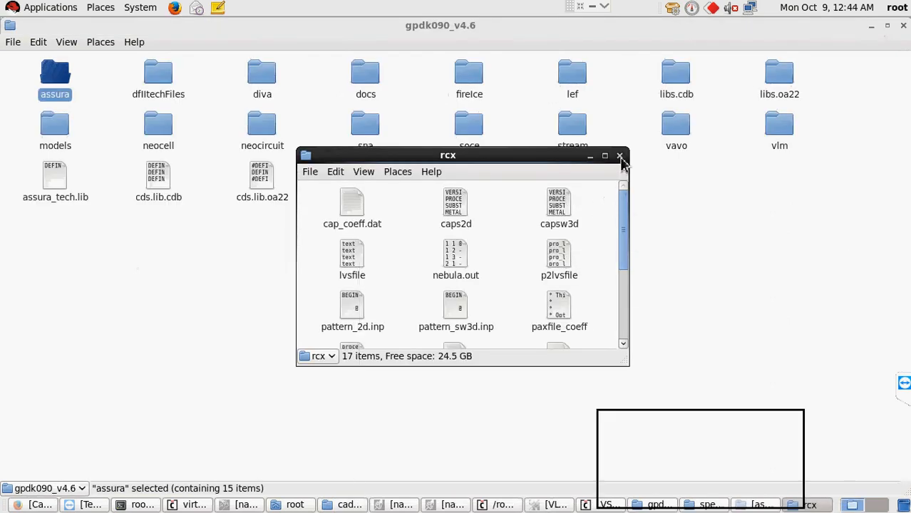
left_click_drag(625, 221, 624, 329)
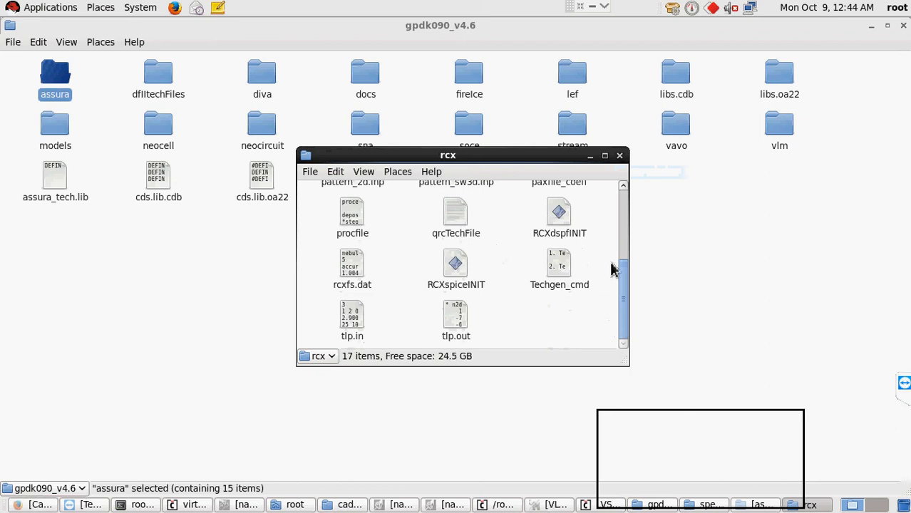
left_click(620, 156)
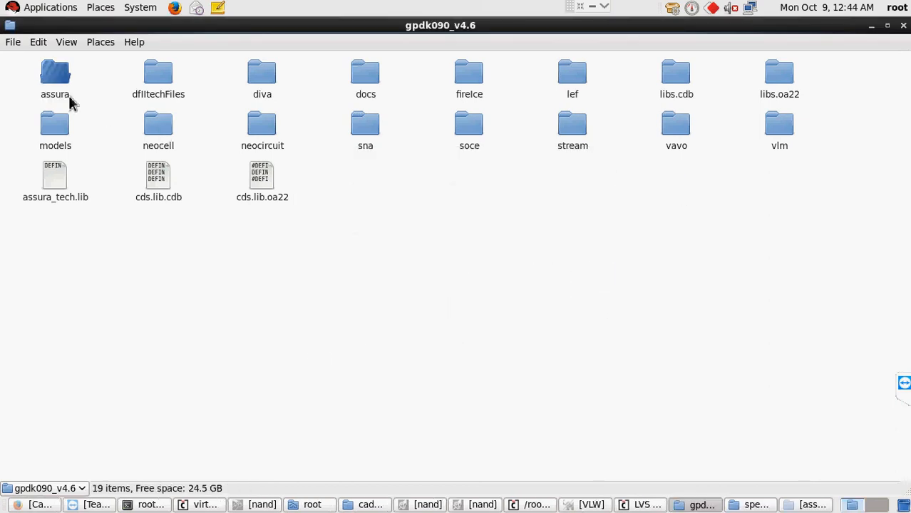
Reopen the models/spectre folder to check its extraction files, and close both folder windows
double_click(62, 133)
double_click(363, 250)
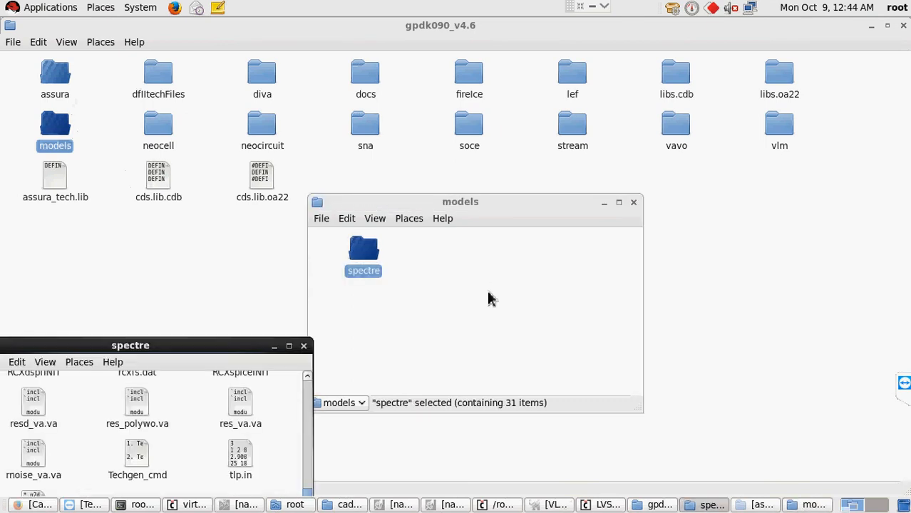
left_click_drag(219, 347, 408, 117)
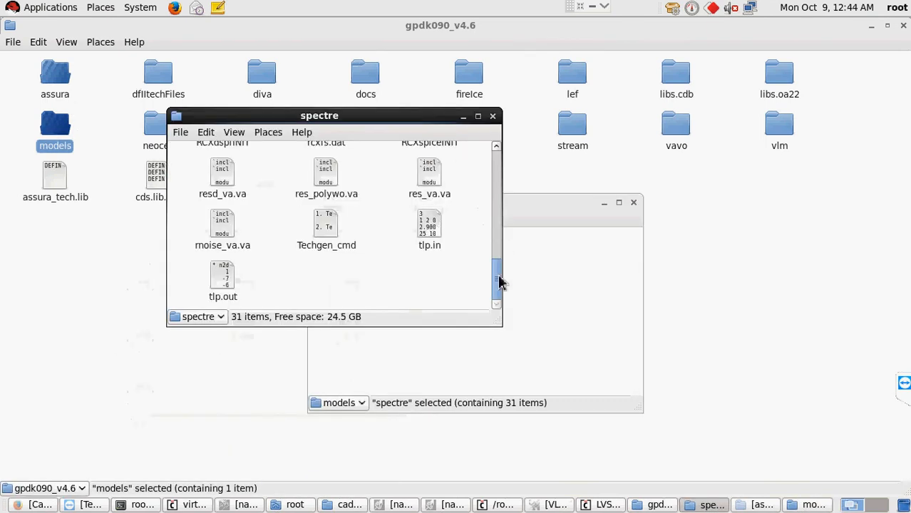
left_click_drag(501, 281, 497, 253)
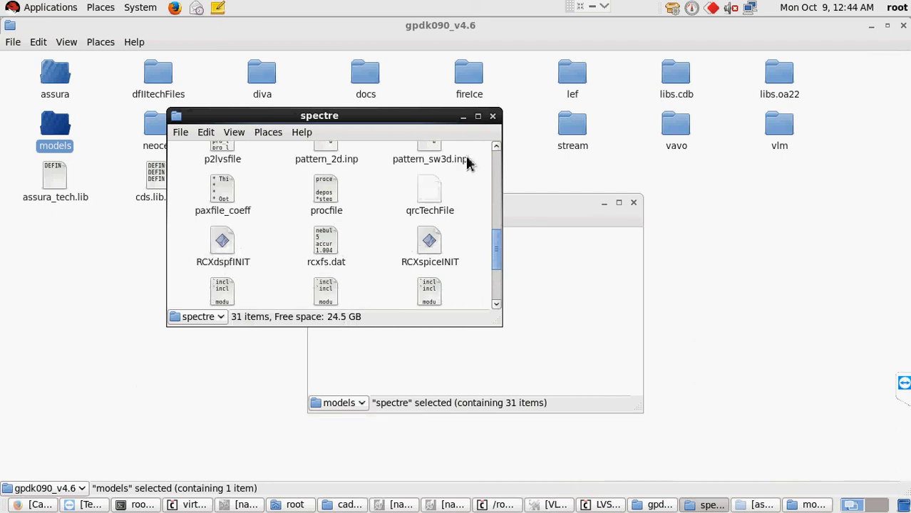
left_click(493, 117)
left_click(634, 203)
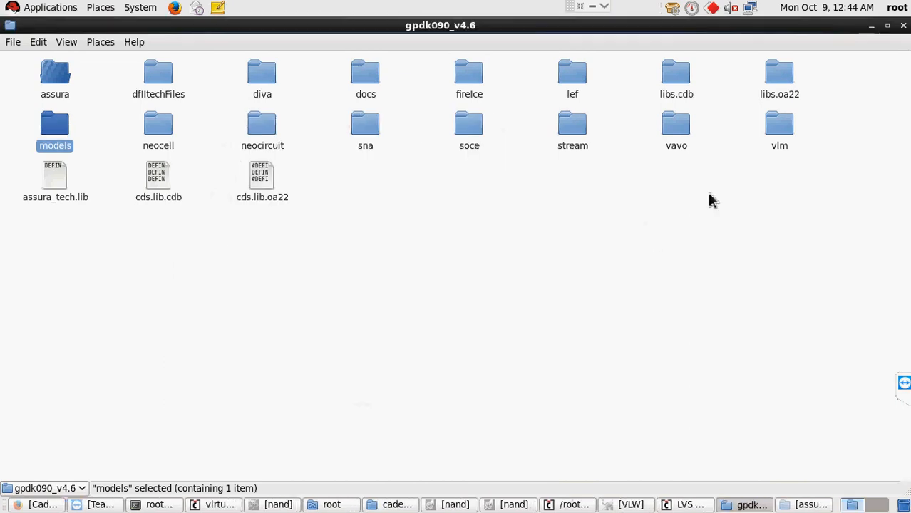
Compare the contents of the models/spectre folder with those of assura/rcx, and close the spectre, rcx and assura windows
double_click(60, 132)
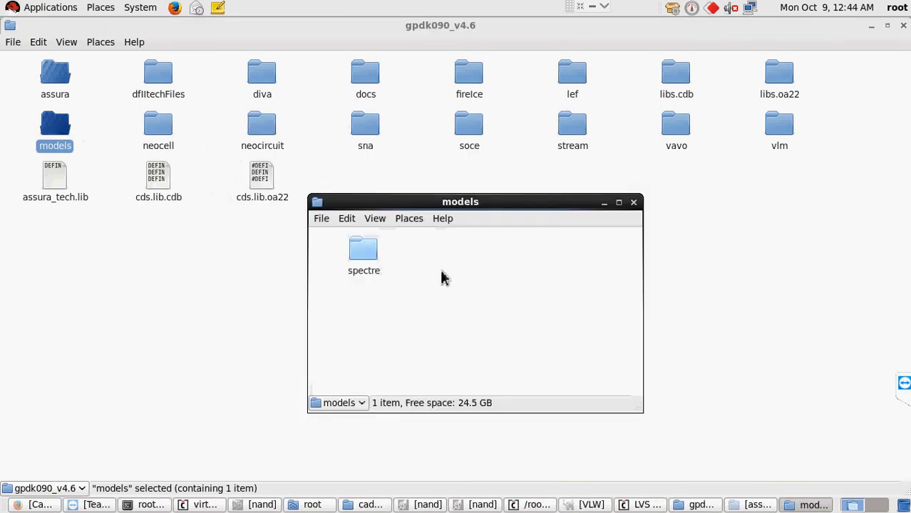
double_click(365, 256)
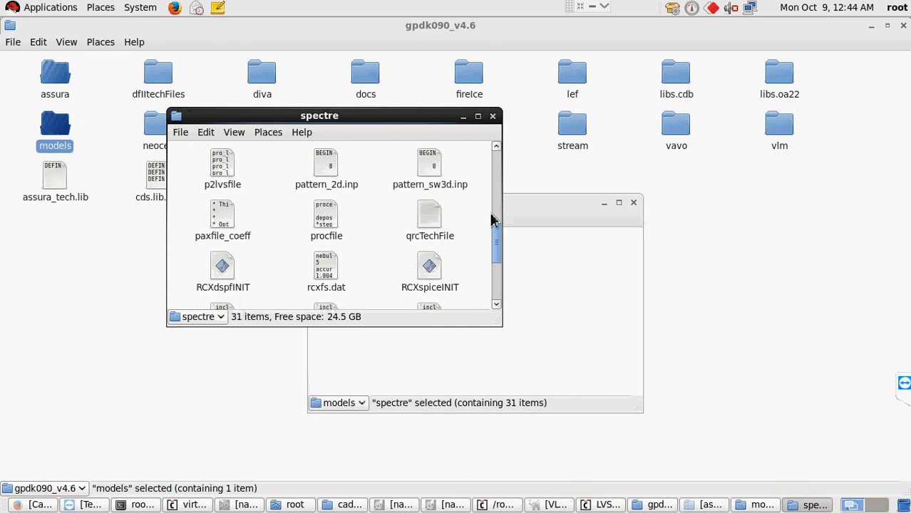
left_click(493, 116)
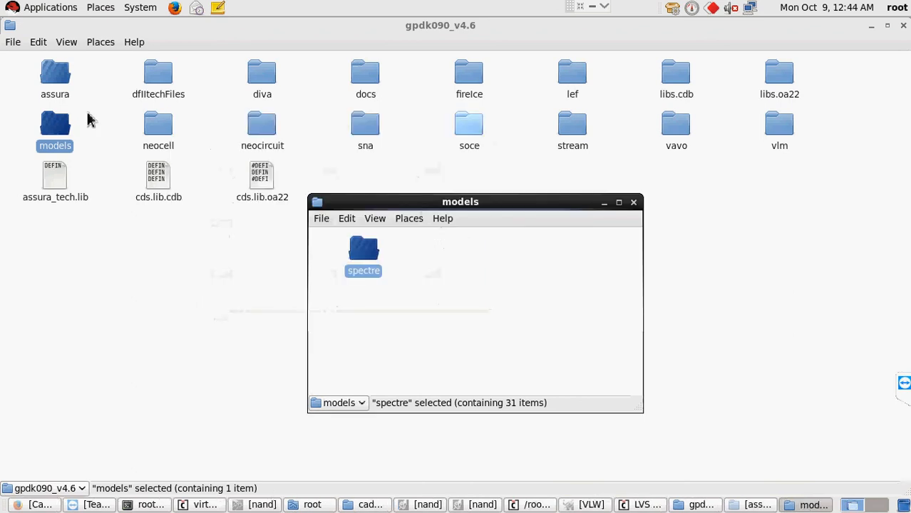
double_click(55, 77)
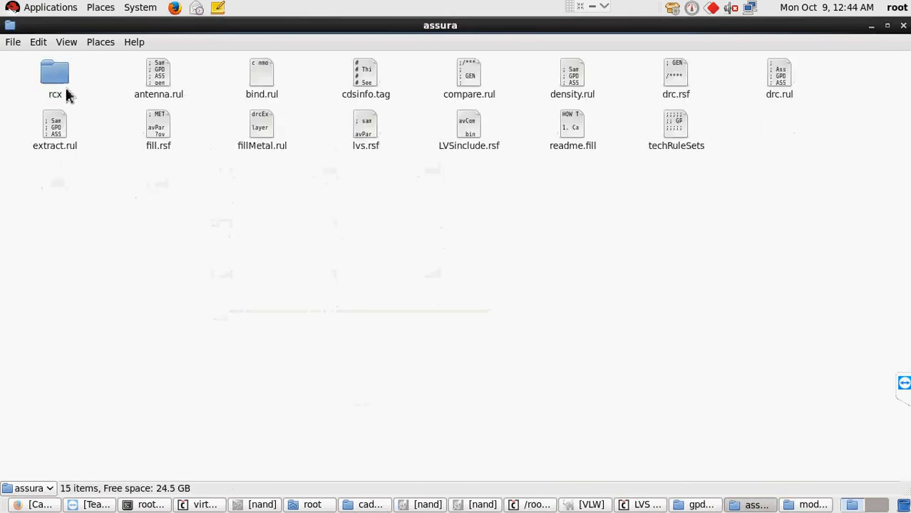
double_click(54, 77)
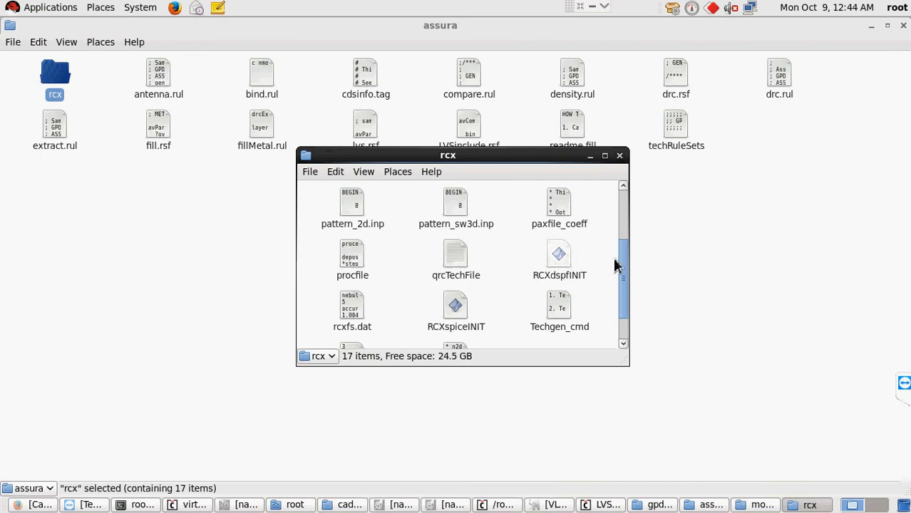
left_click(627, 328)
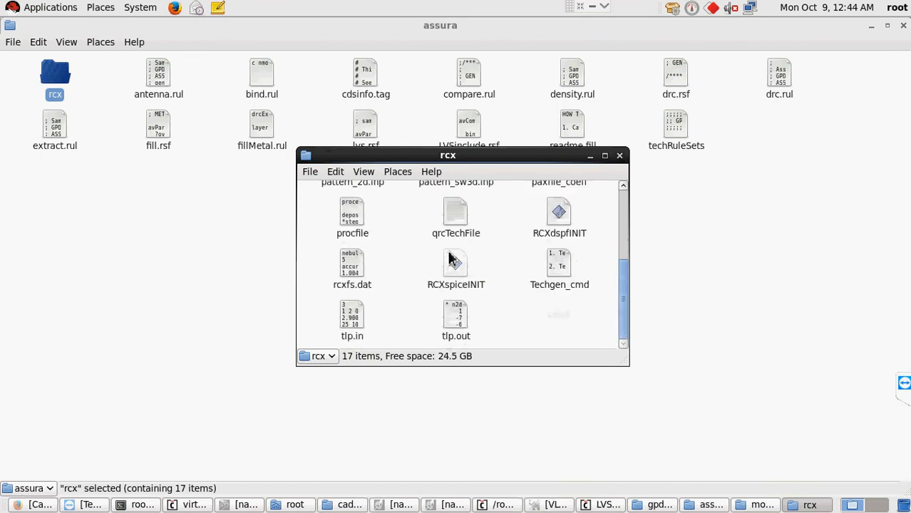
left_click(620, 156)
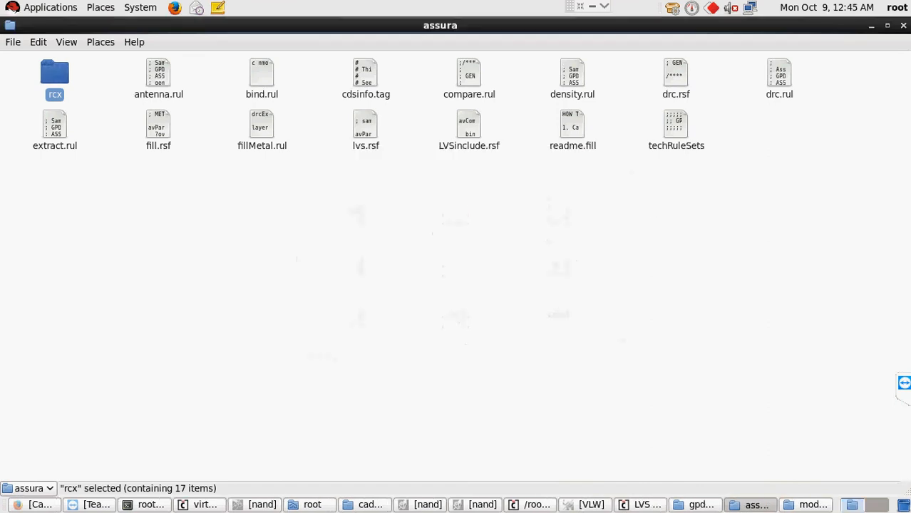
left_click(903, 26)
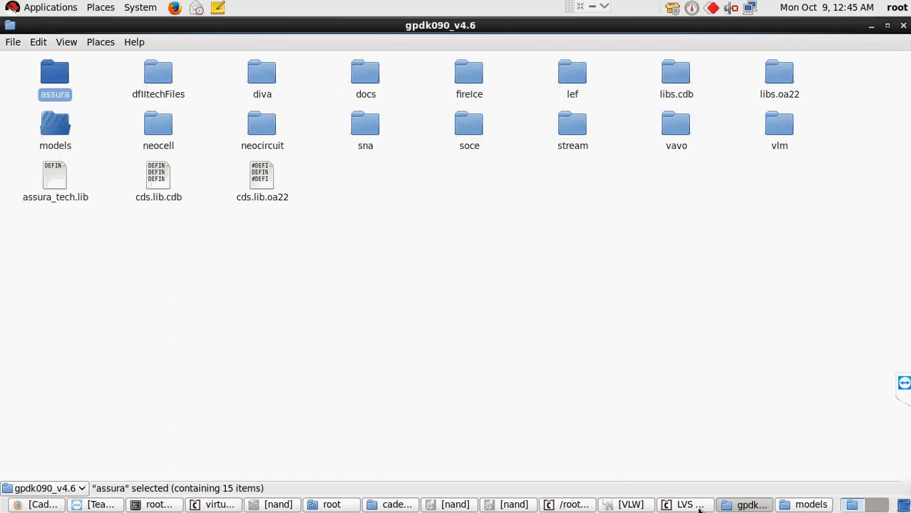
Open the Assura RCX run form for the nand layout, using gpdk090_v4.6/models/spectre as the setup directory
left_click(574, 505)
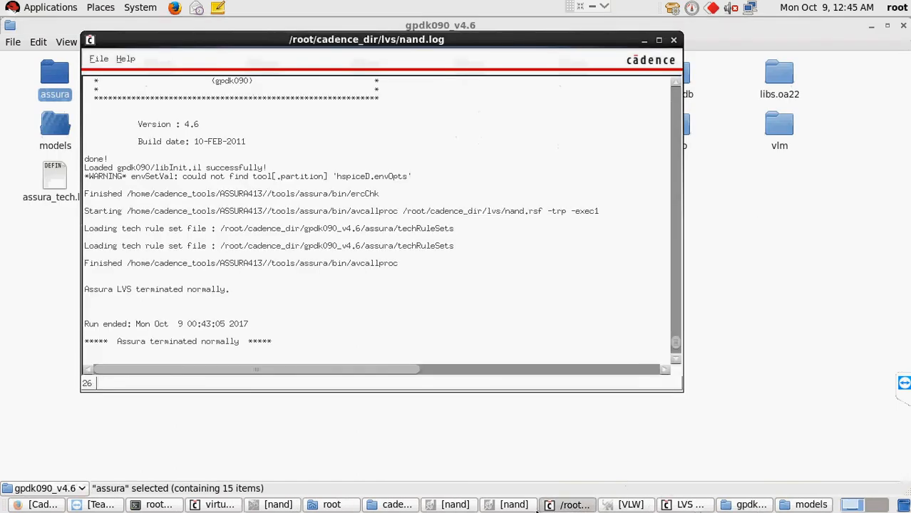
left_click(531, 506)
left_click(536, 506)
left_click(456, 504)
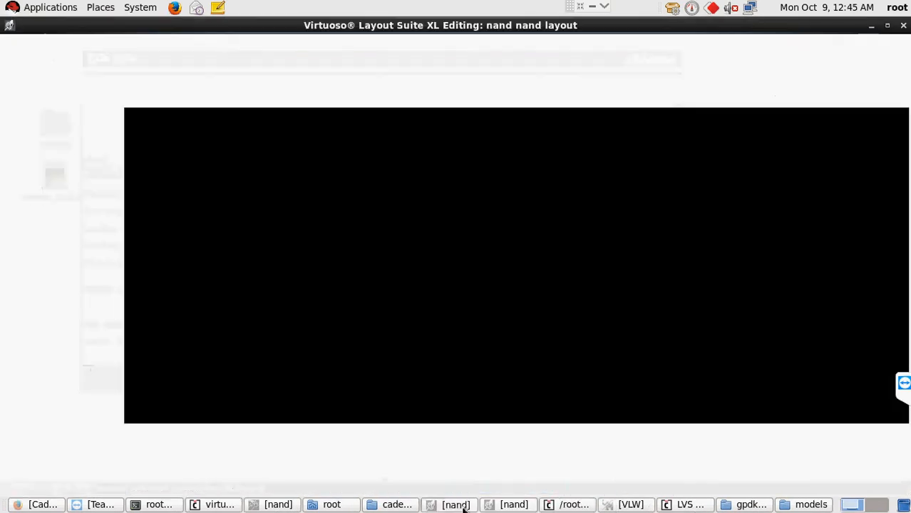
left_click(383, 44)
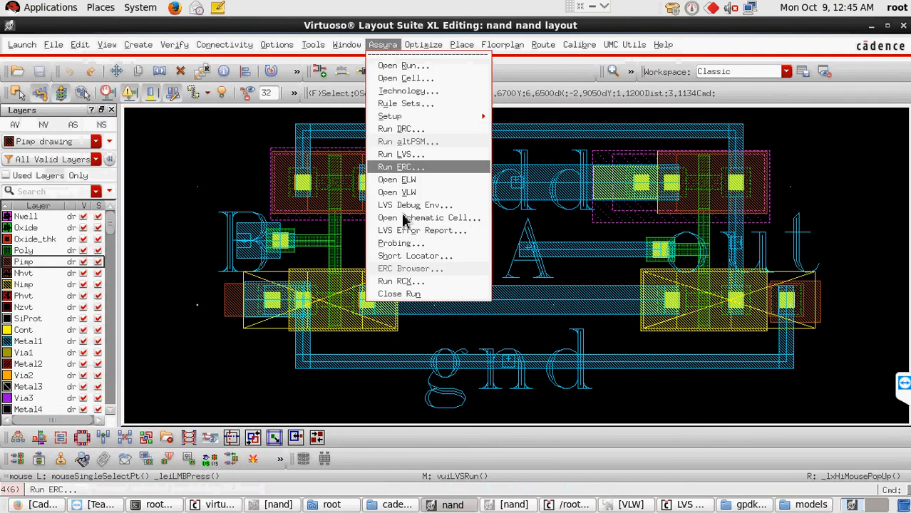
left_click(396, 285)
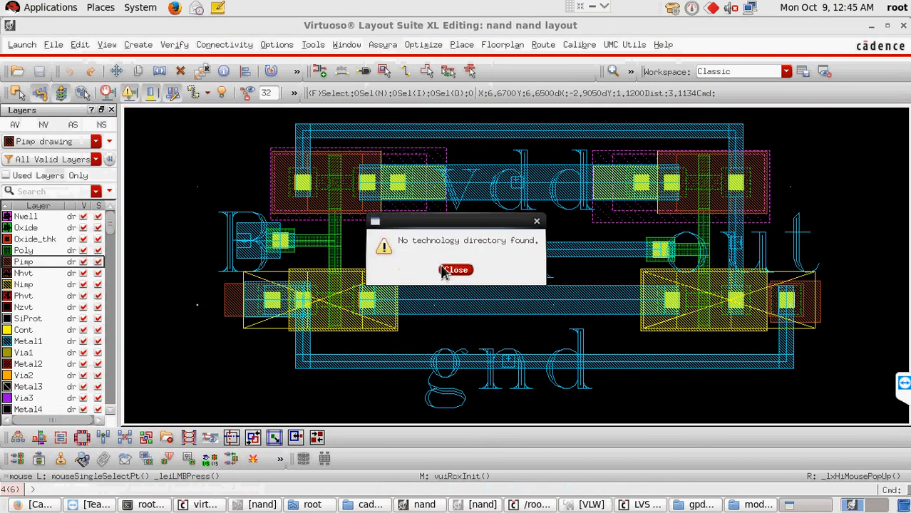
left_click(455, 269)
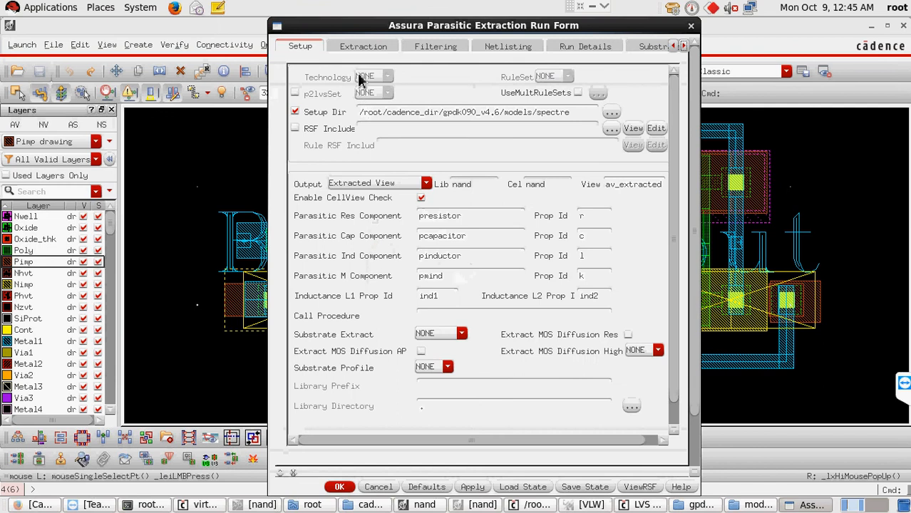
left_click(295, 112)
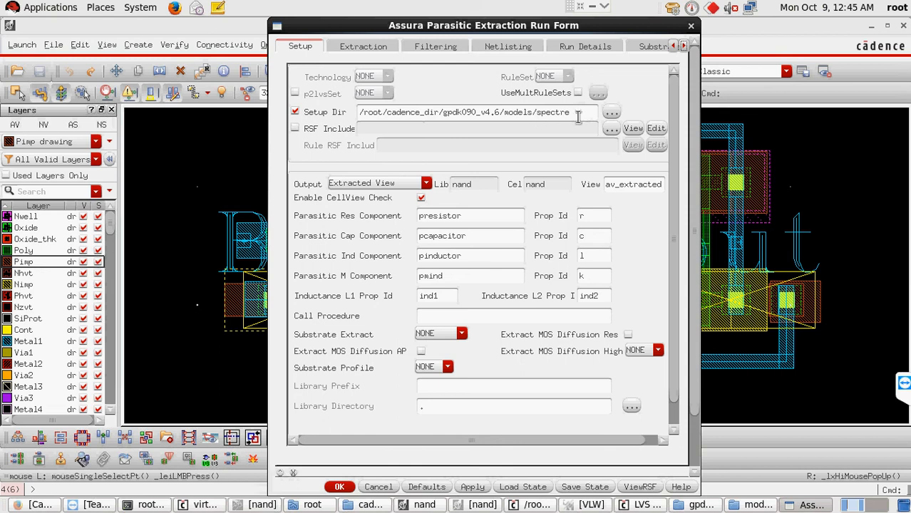
Choose Decoupled as the cap coupling mode in the extraction settings
left_click(364, 47)
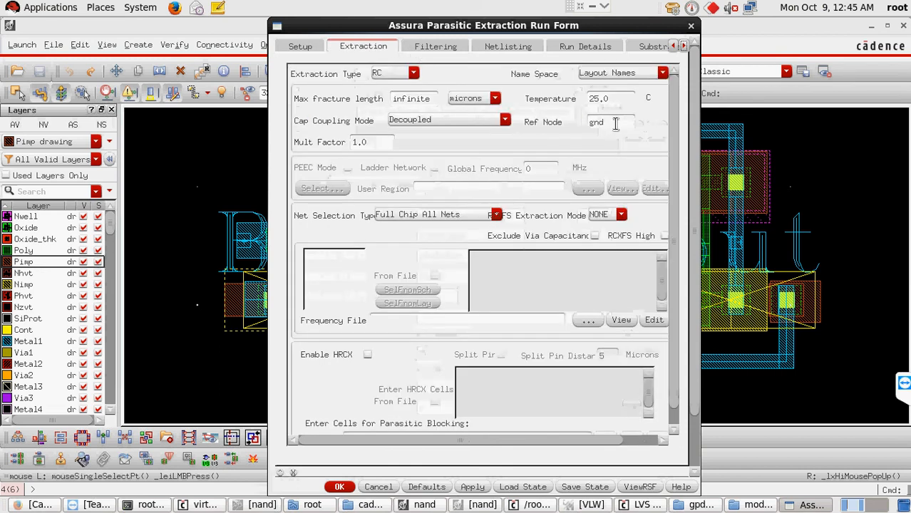
left_click(471, 122)
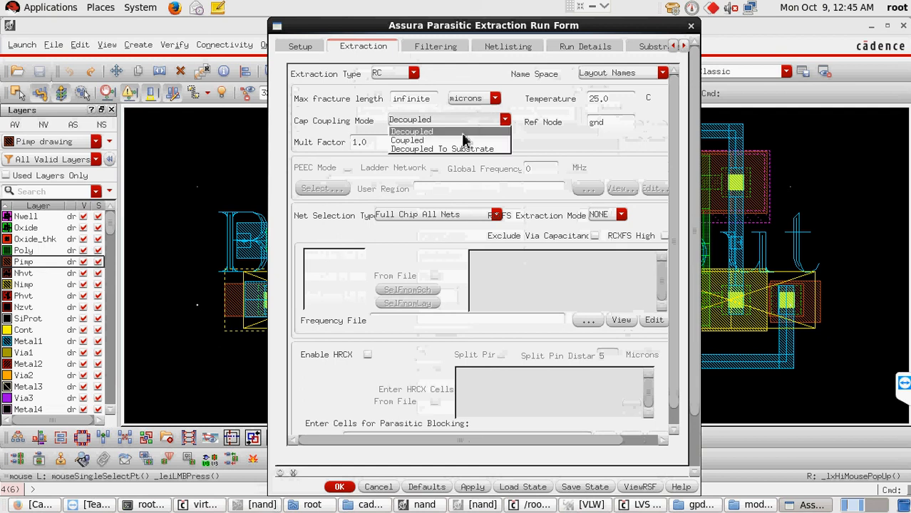
left_click(465, 132)
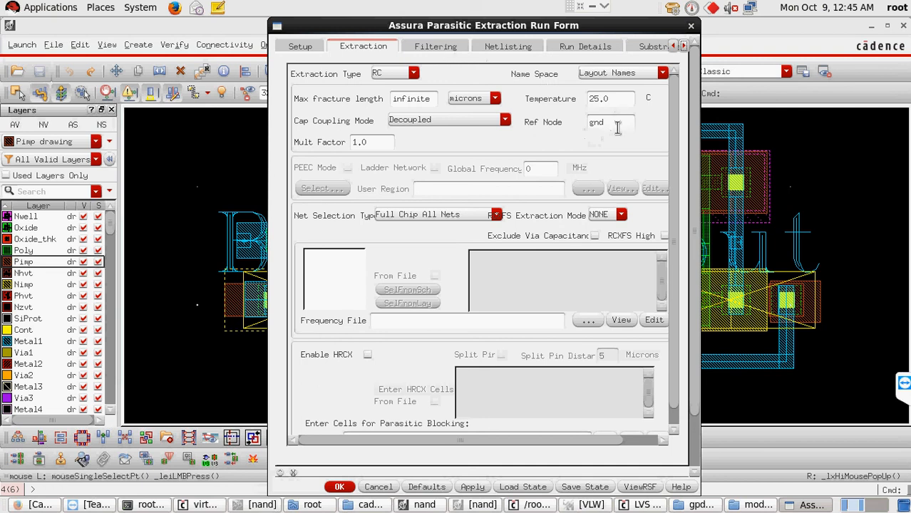
Review the filtering, netlisting, run details and substrate settings of the extraction form, and return to its setup settings
left_click(425, 51)
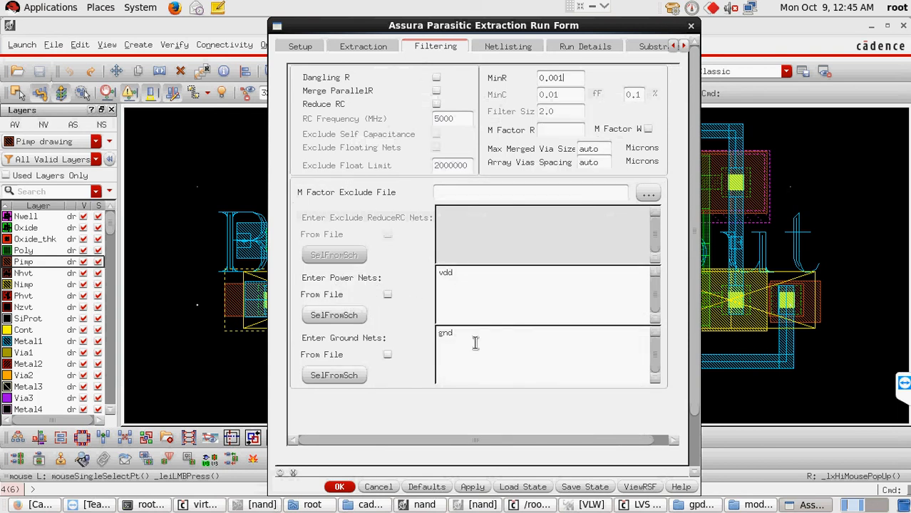
left_click(599, 50)
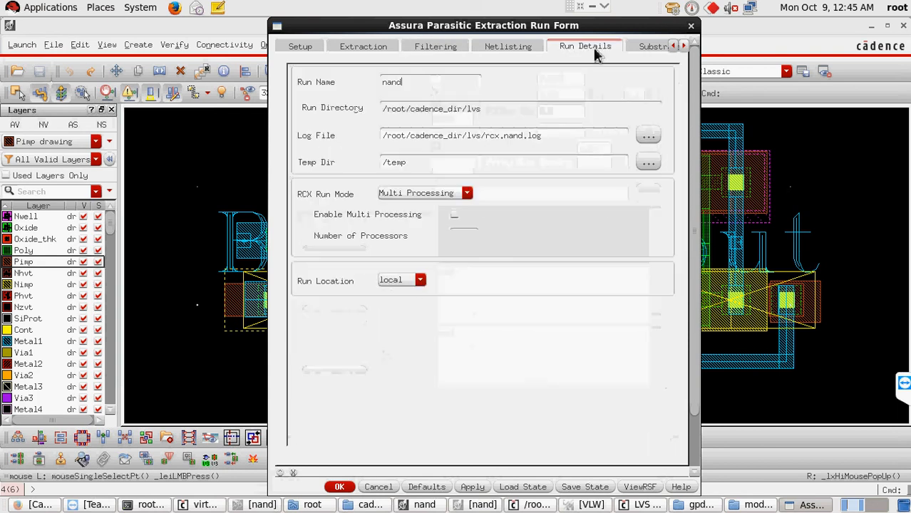
left_click(528, 50)
left_click(653, 46)
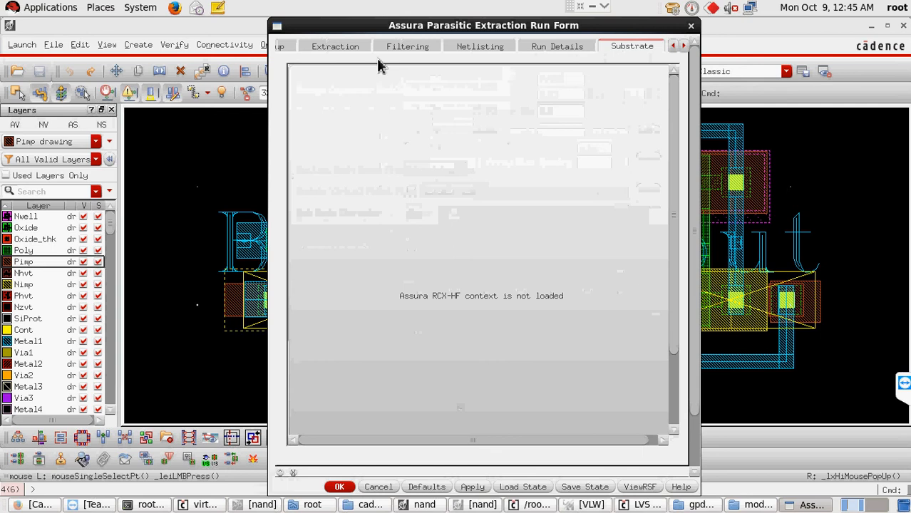
left_click(296, 45)
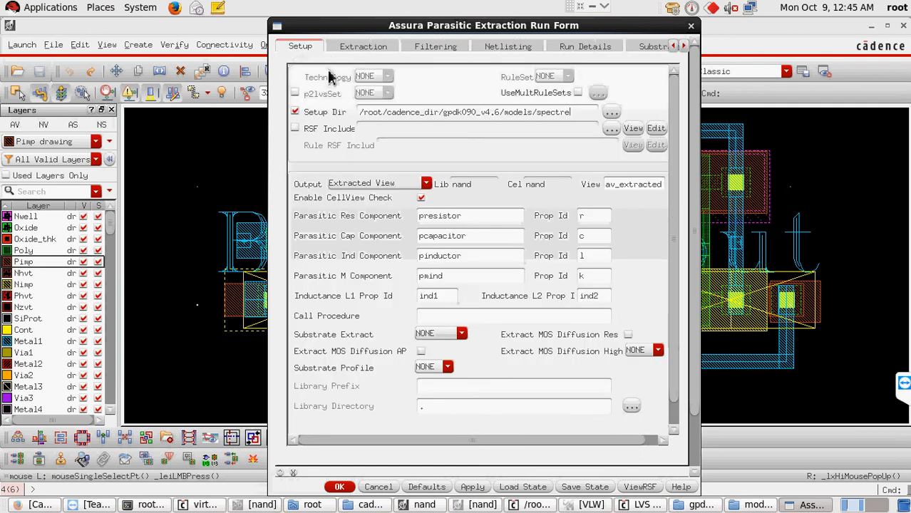
Run the RCX extraction, overwriting the existing nand data, watch its log file, and close the completion message and log
left_click(348, 488)
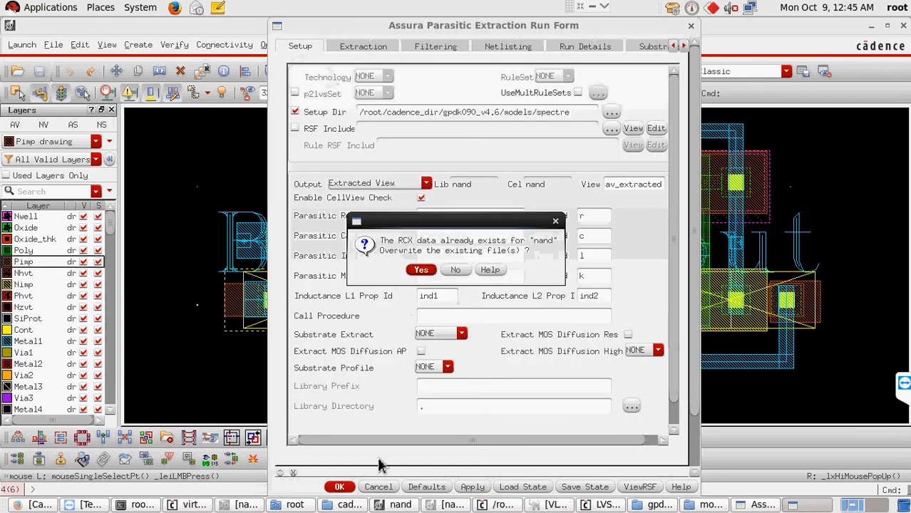
left_click(420, 271)
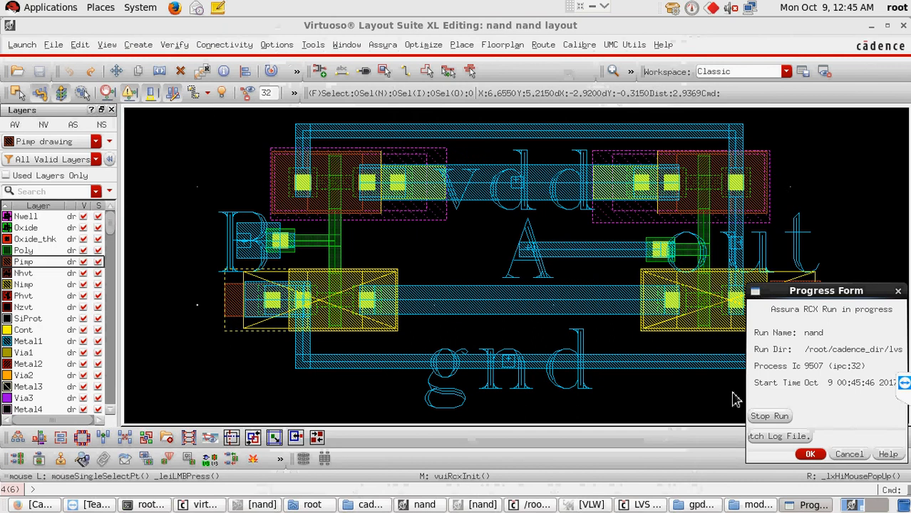
left_click(756, 437)
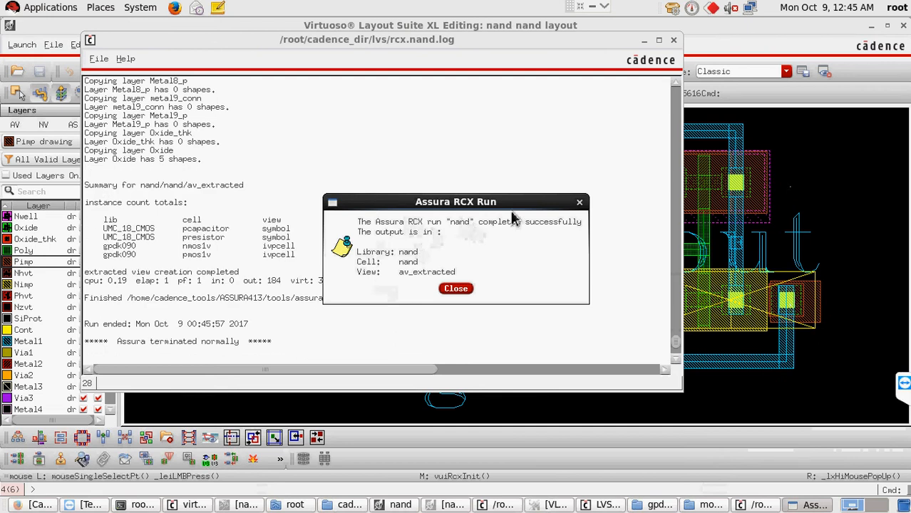
left_click(454, 288)
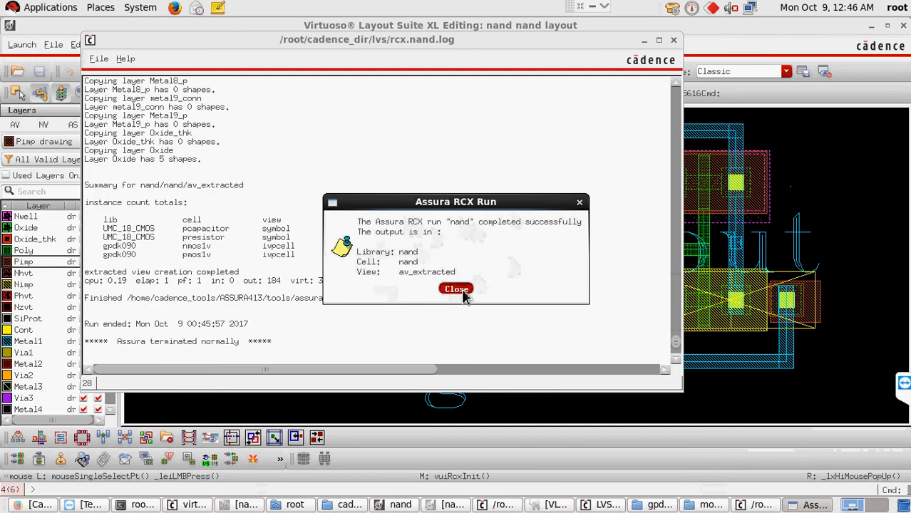
left_click(673, 40)
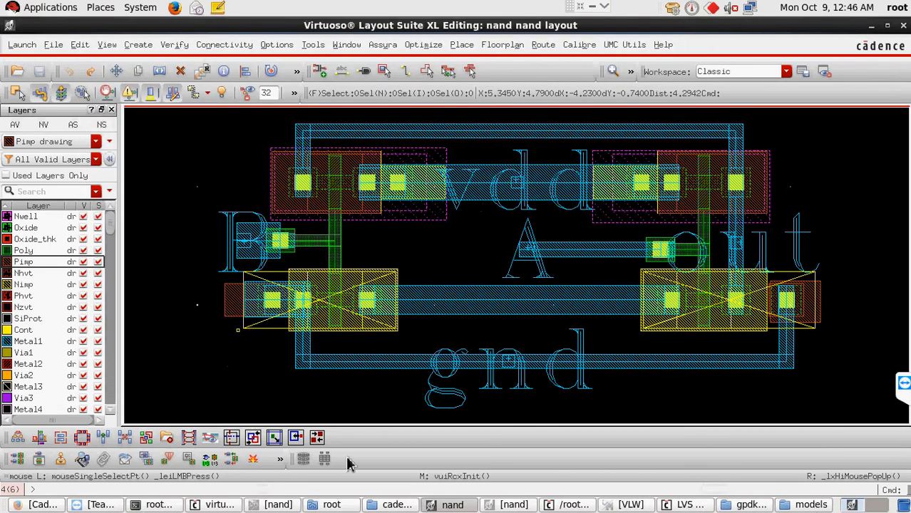
Open the av_extracted view of the nand cell from the Library Manager, maximize its window and fit the layout
left_click(217, 505)
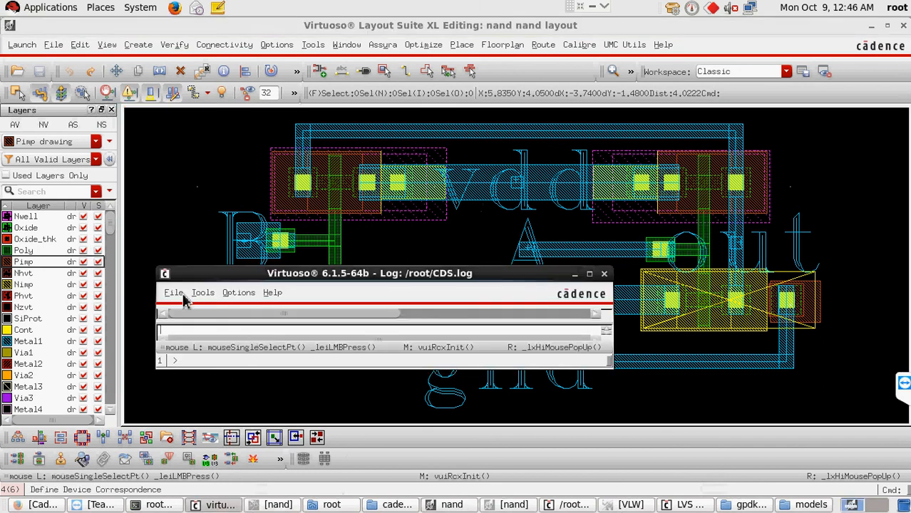
left_click(204, 293)
left_click(240, 54)
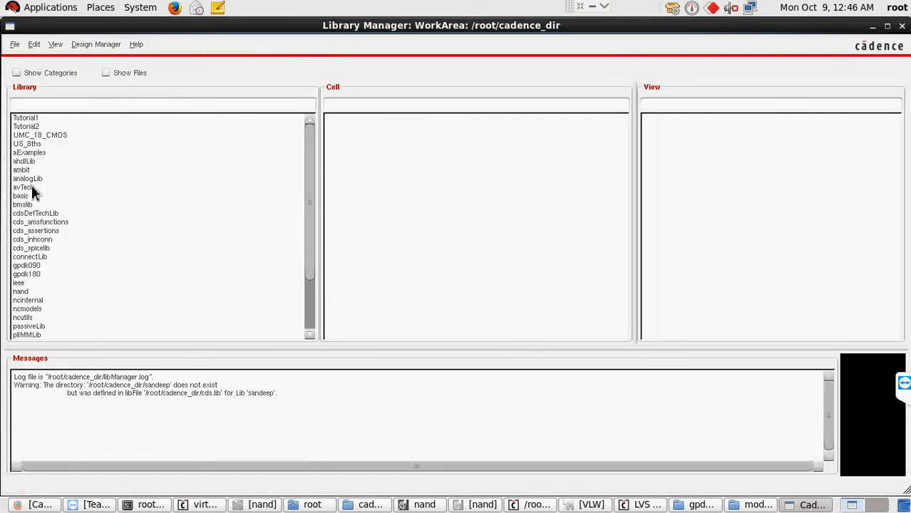
left_click(20, 292)
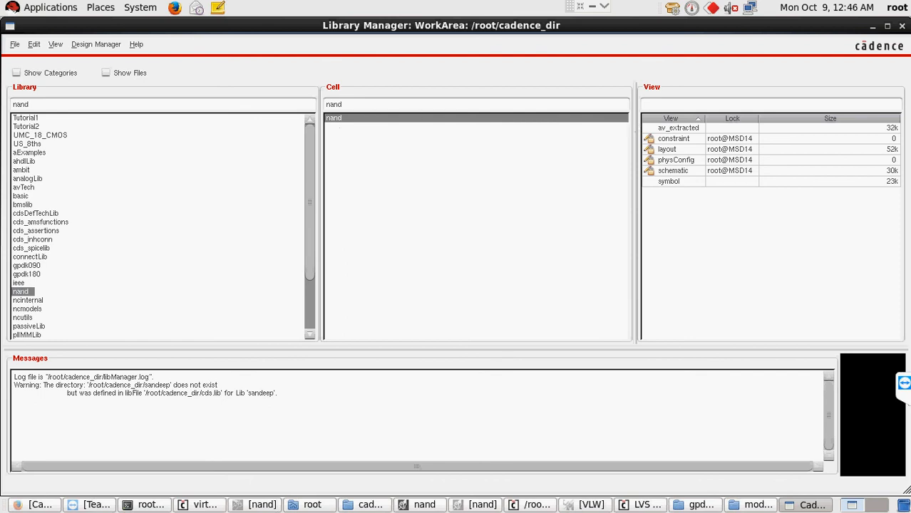
left_click(678, 128)
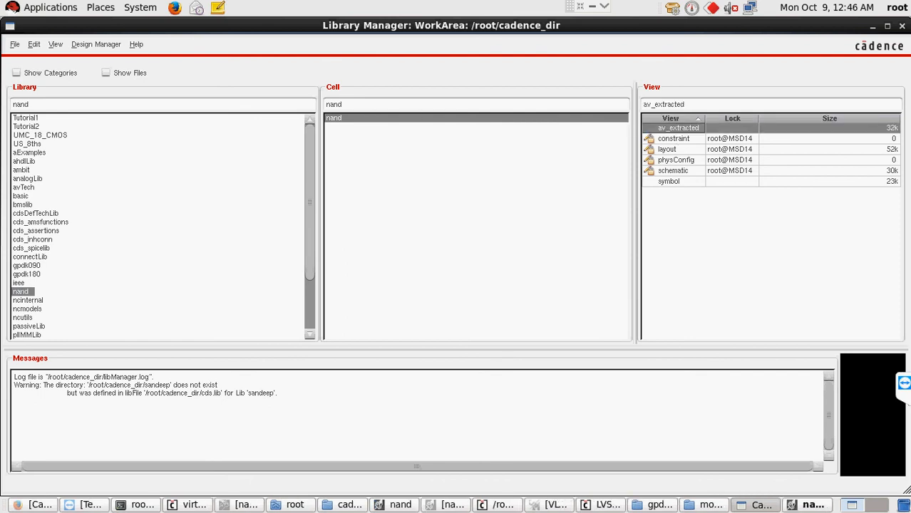
left_click(810, 505)
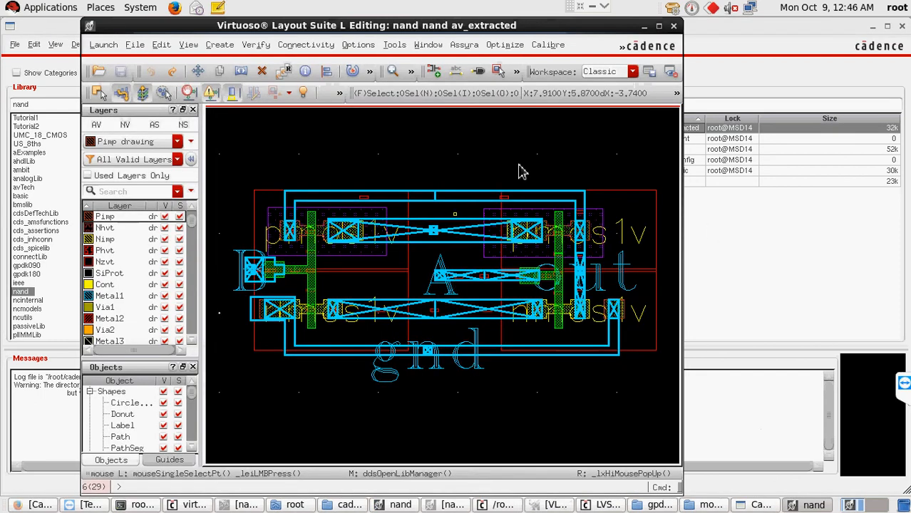
left_click(659, 25)
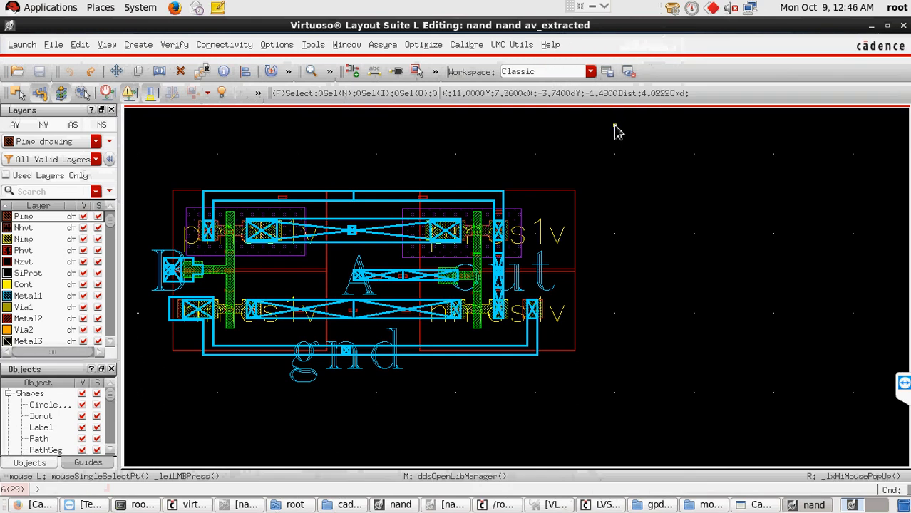
key("f")
Select the pmos1v instance above the B input and switch the extracted layout's workspace to Basic
left_click(440, 253)
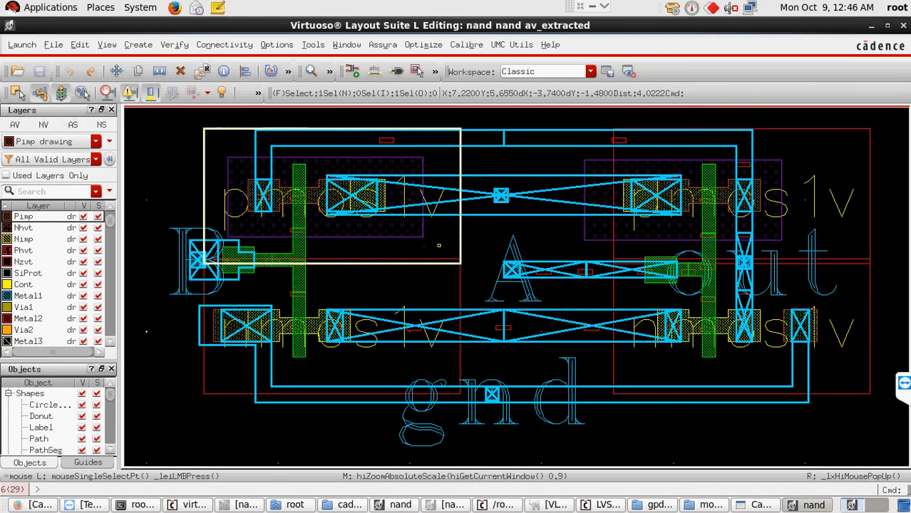
left_click(592, 73)
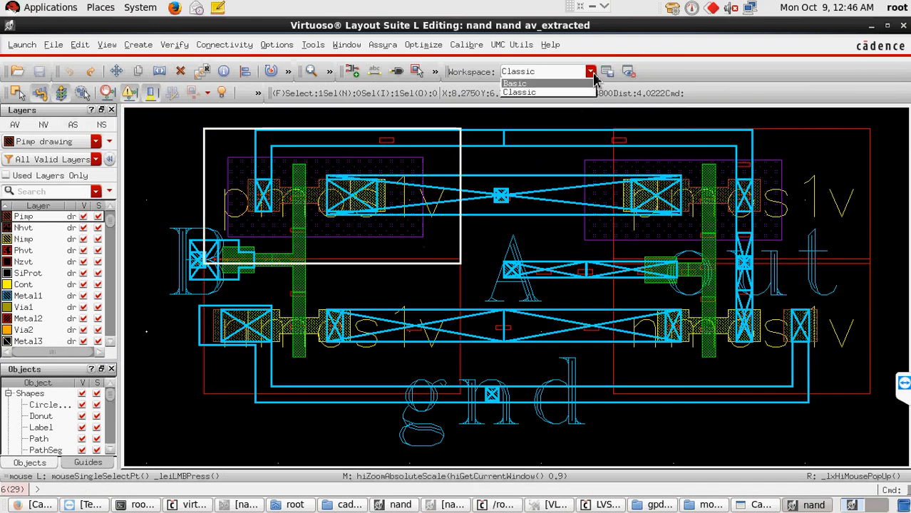
left_click(565, 92)
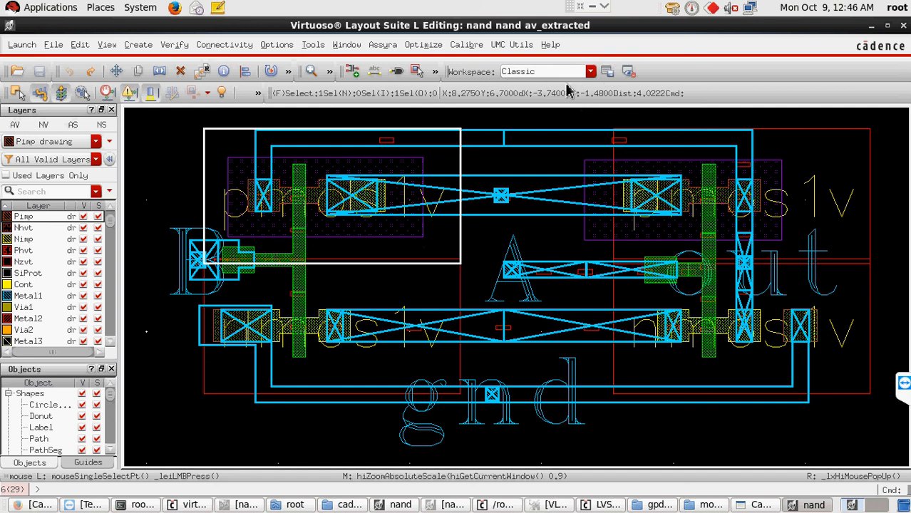
left_click(590, 71)
left_click(559, 91)
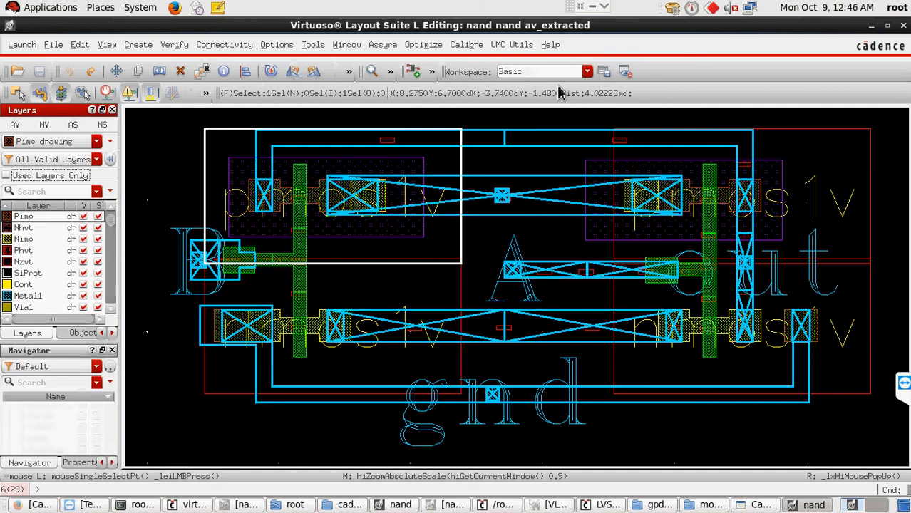
Display the device details inside the extracted layout's instances at all hierarchy levels, and return to the top-level display
scroll(366, 204, "down", 6)
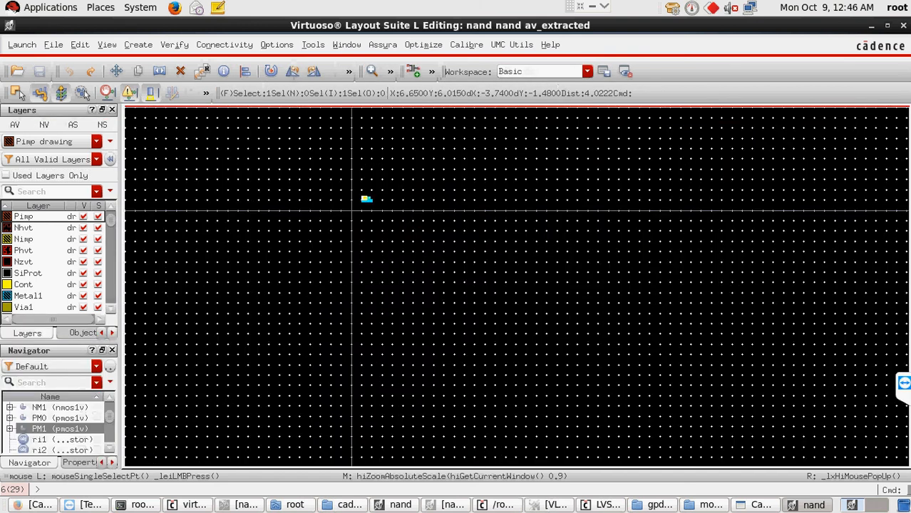
key("f")
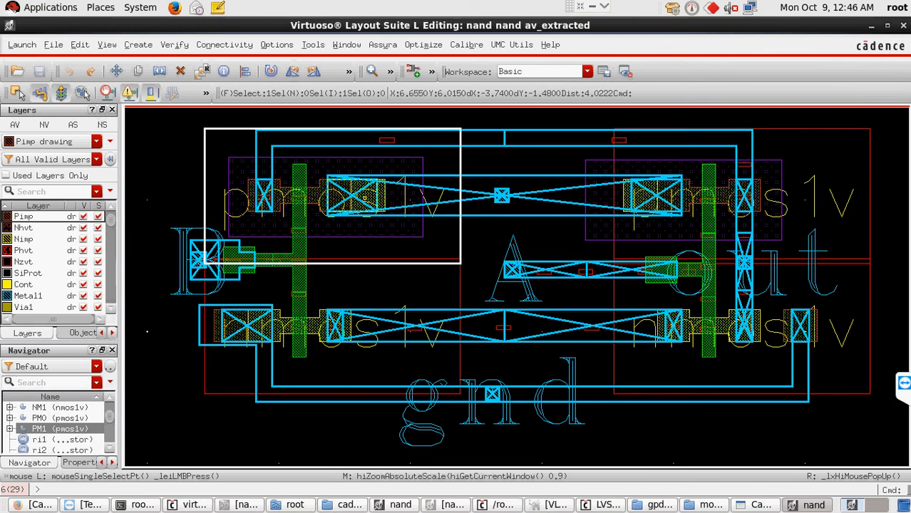
key("shift+f")
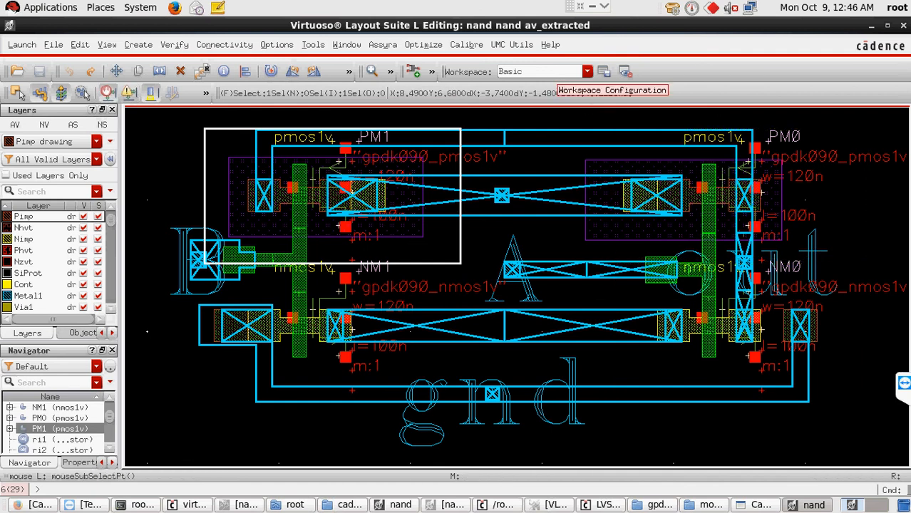
key("ctrl+f")
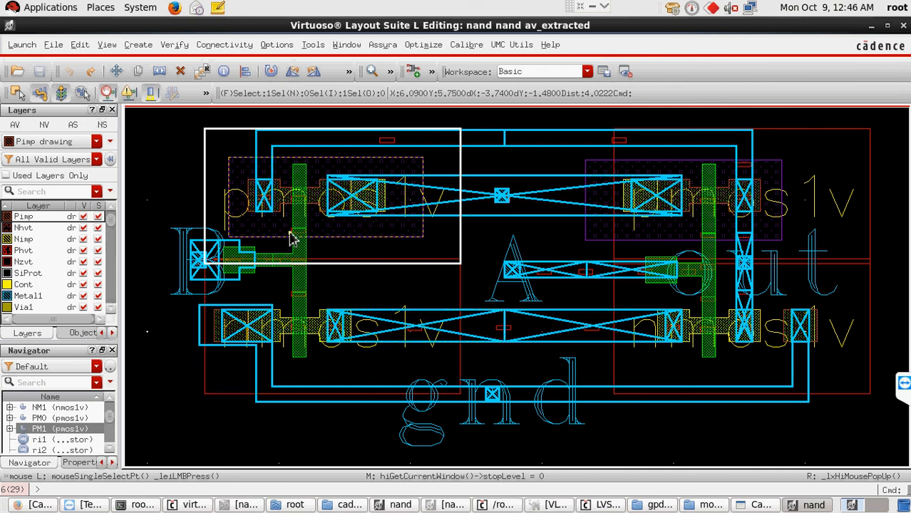
Magnify the middle of the extracted layout to examine the parasitic resistors and capacitors on its nets
scroll(305, 214, "down", 2, "ctrl")
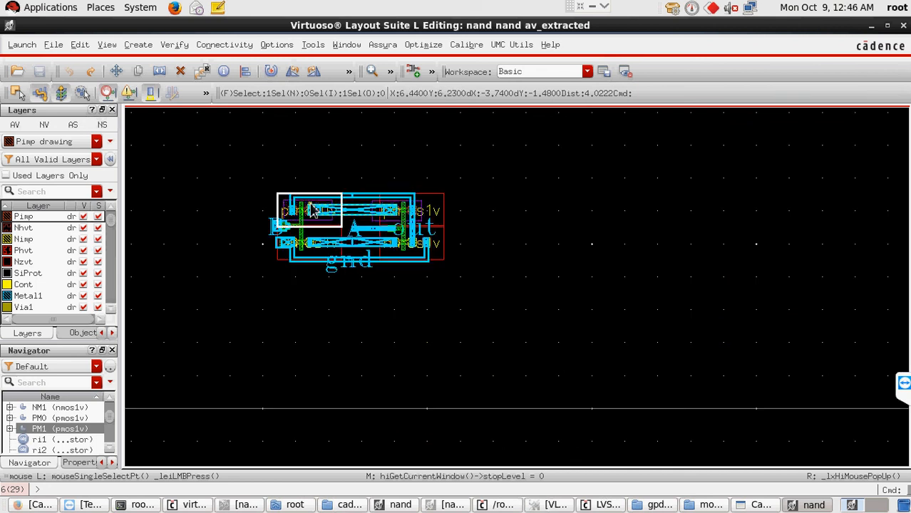
scroll(311, 208, "up", 2, "ctrl")
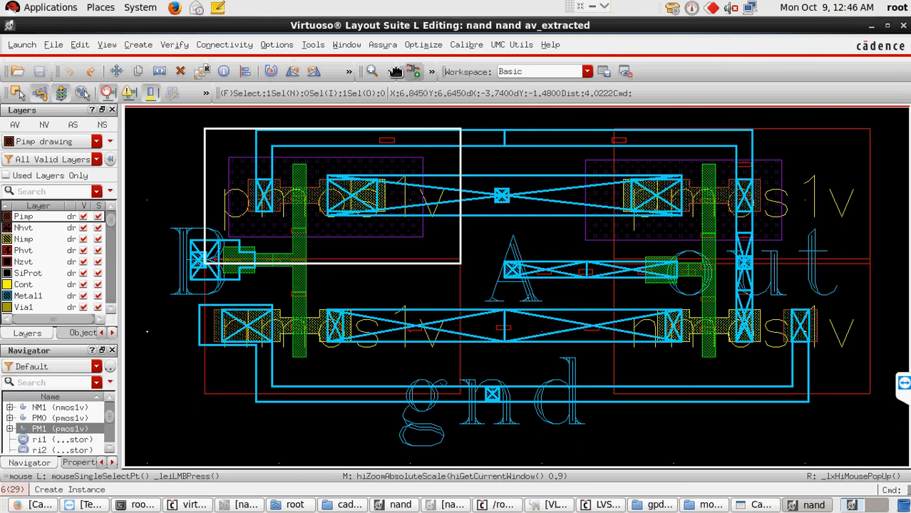
left_click(390, 71)
left_click(350, 71)
left_click(350, 71)
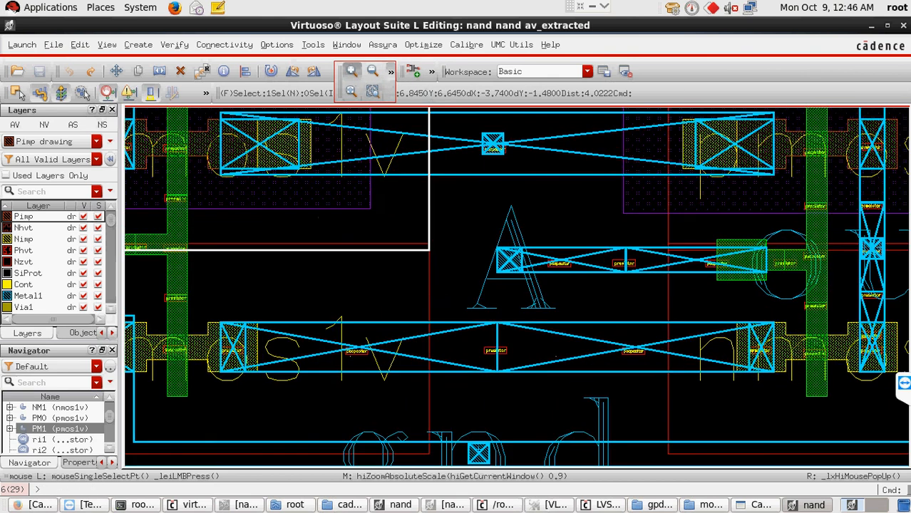
Magnify the parasitics around the A input, display all hierarchy levels of the extracted layout, and fit the whole cell in view
left_click(351, 71)
left_click(351, 71)
left_click(351, 71)
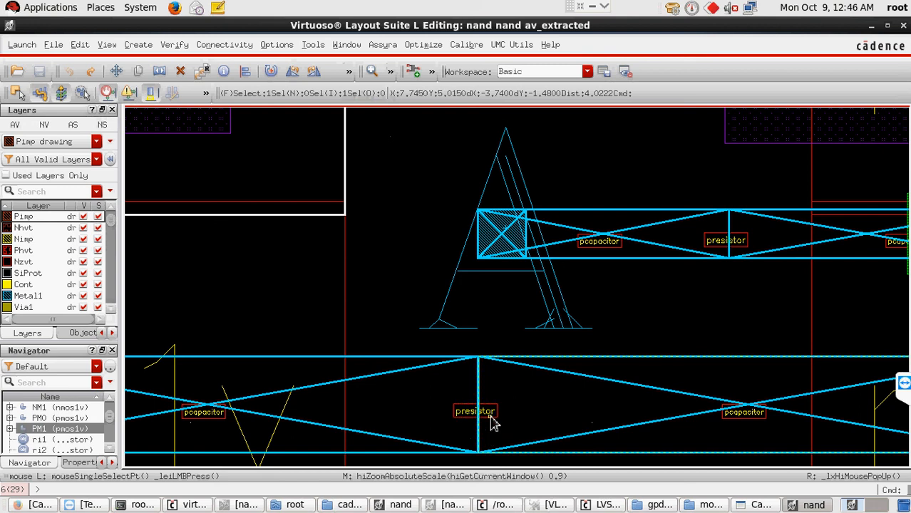
key("shift+f")
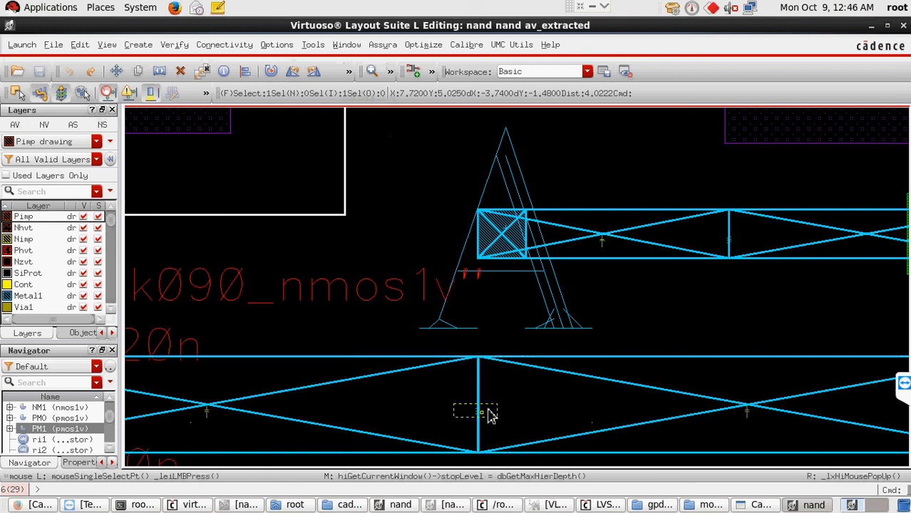
left_click(595, 280)
key("f")
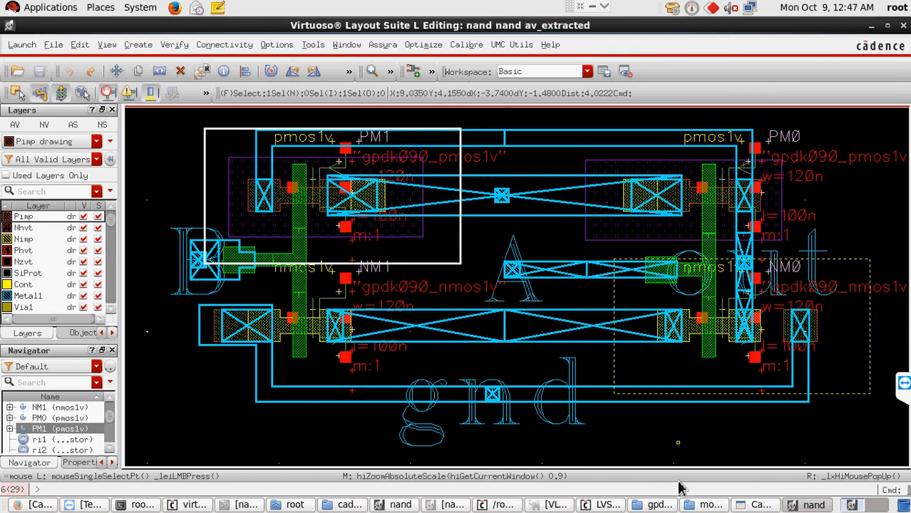
Close the LVS Debug window and switch to the nand cell's layout view
left_click(604, 505)
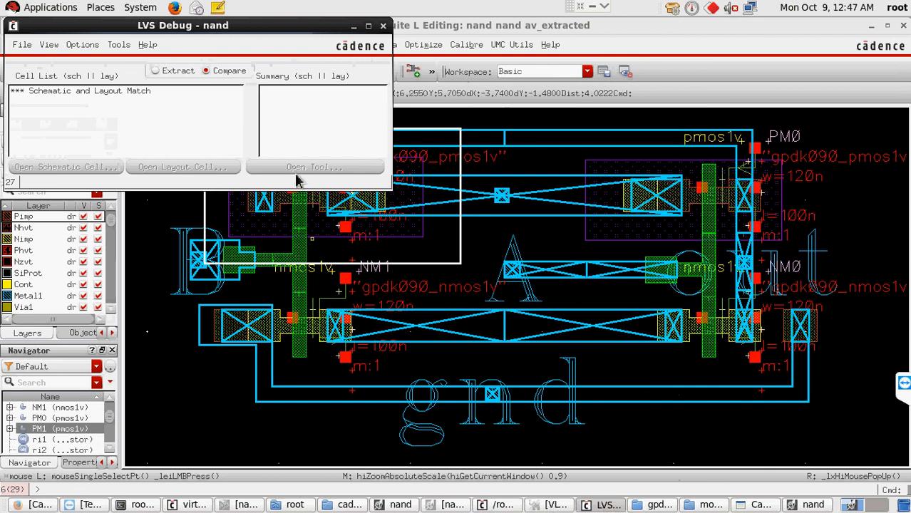
left_click(383, 28)
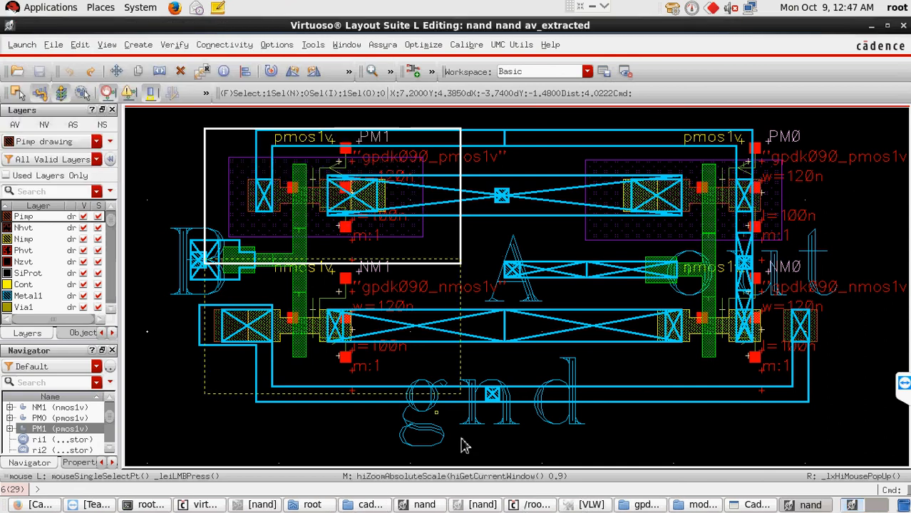
left_click(476, 505)
left_click(431, 504)
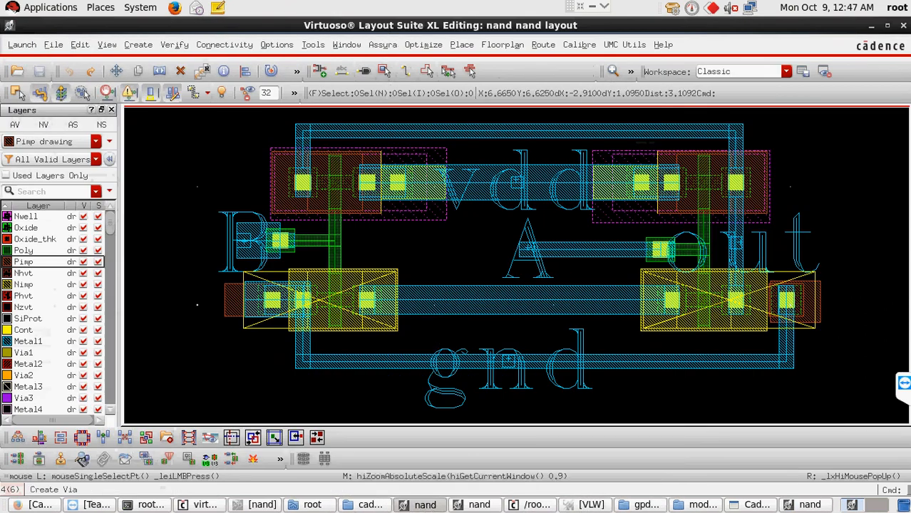
Set the RCX extracted view name to nand_rcx and try to run the extraction, dismissing the overwrite request
left_click(383, 45)
left_click(417, 285)
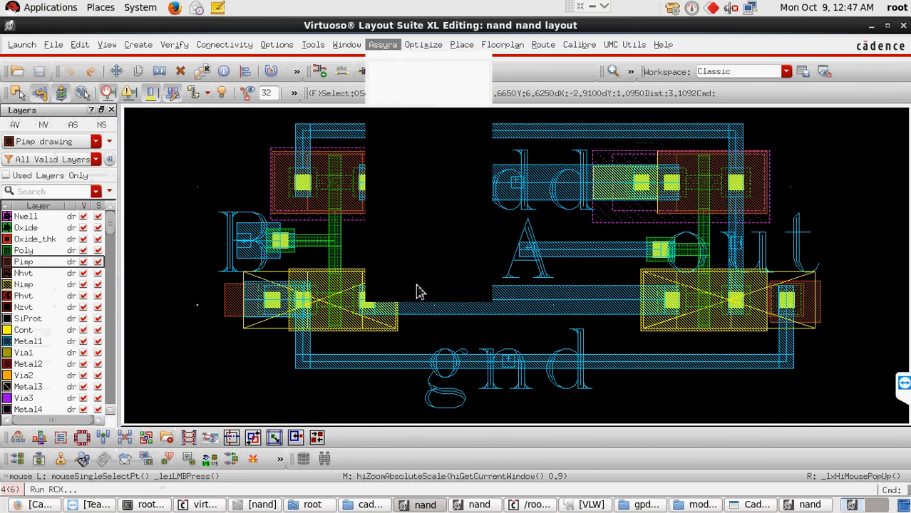
left_click_drag(605, 185, 663, 187)
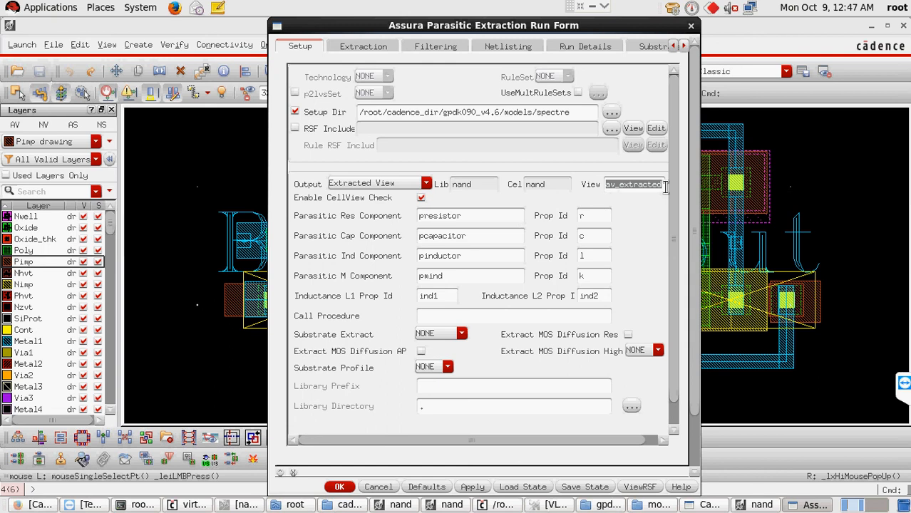
type("nand_rcx")
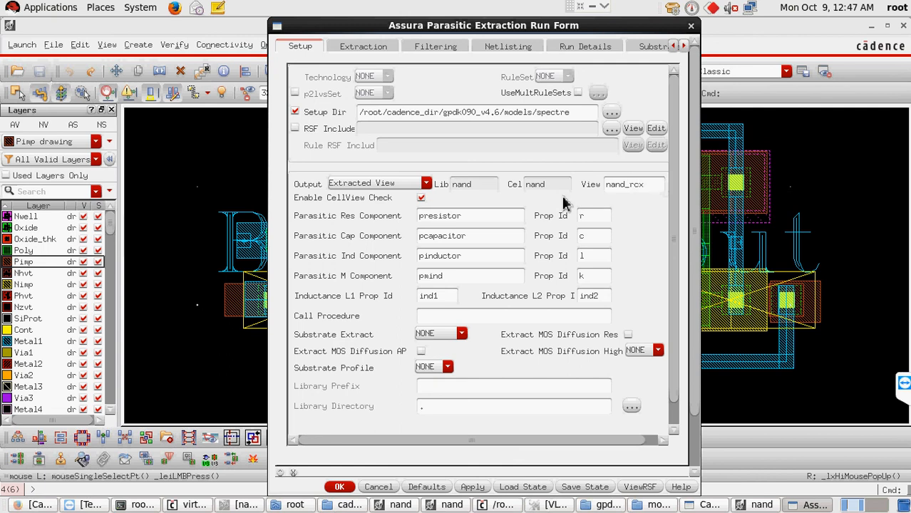
left_click(340, 488)
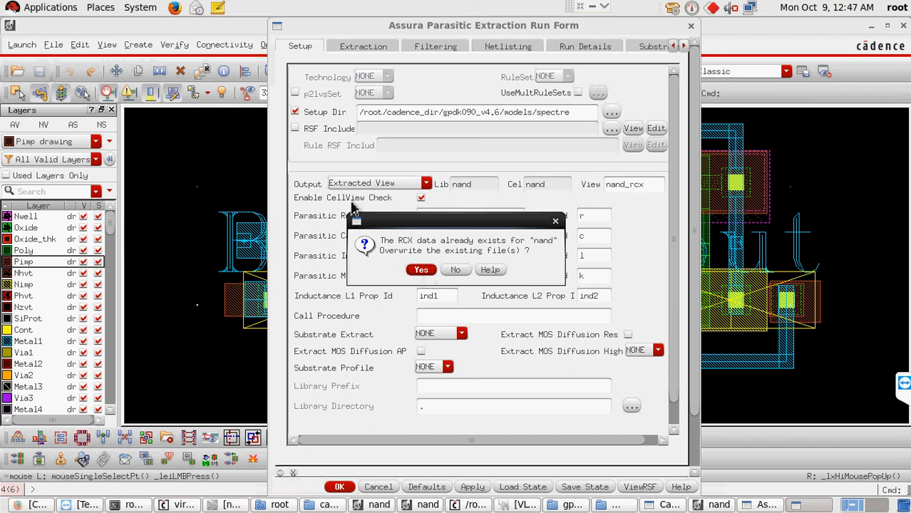
left_click(556, 222)
Try the Spectre output format for the parasitic extraction, return the output to Extracted View, and close the run form
left_click(425, 183)
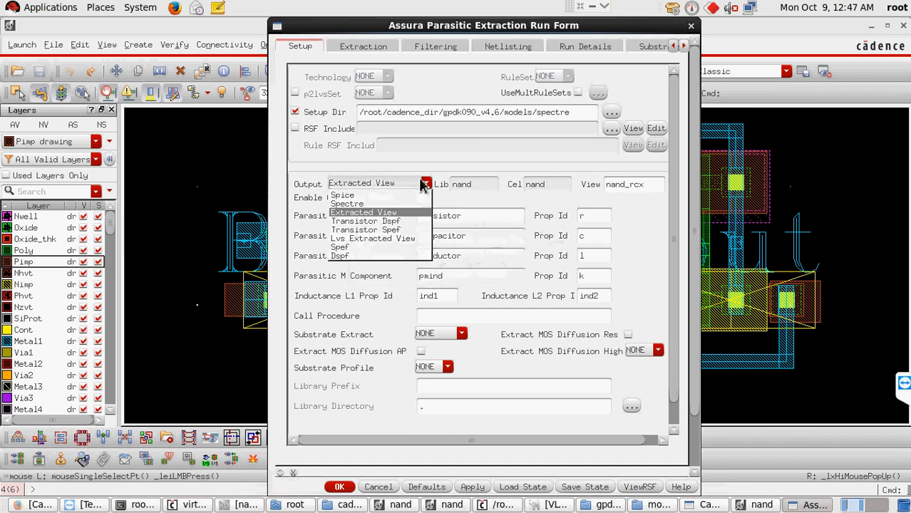
left_click(367, 206)
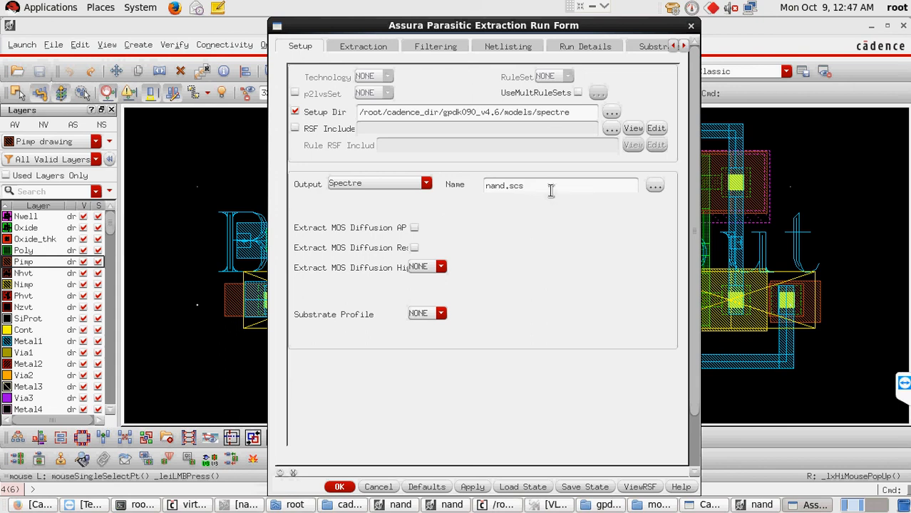
left_click(350, 184)
left_click(364, 214)
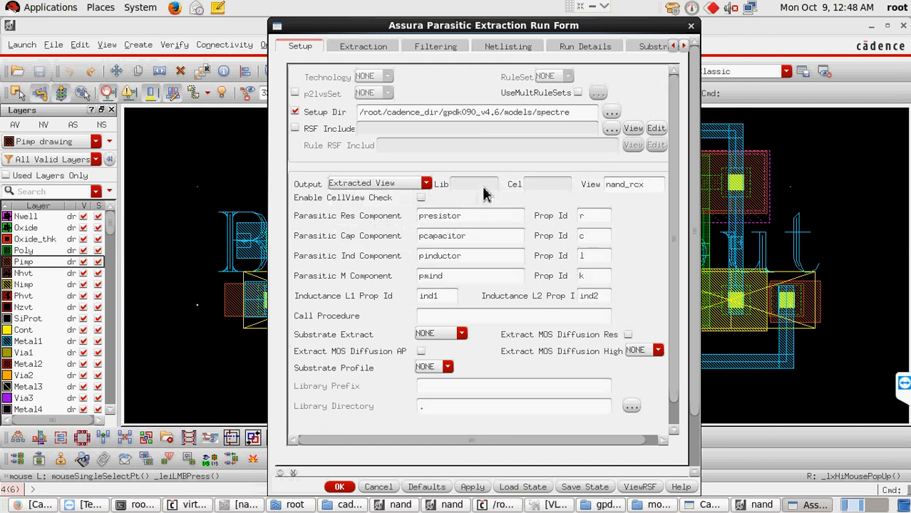
left_click(691, 25)
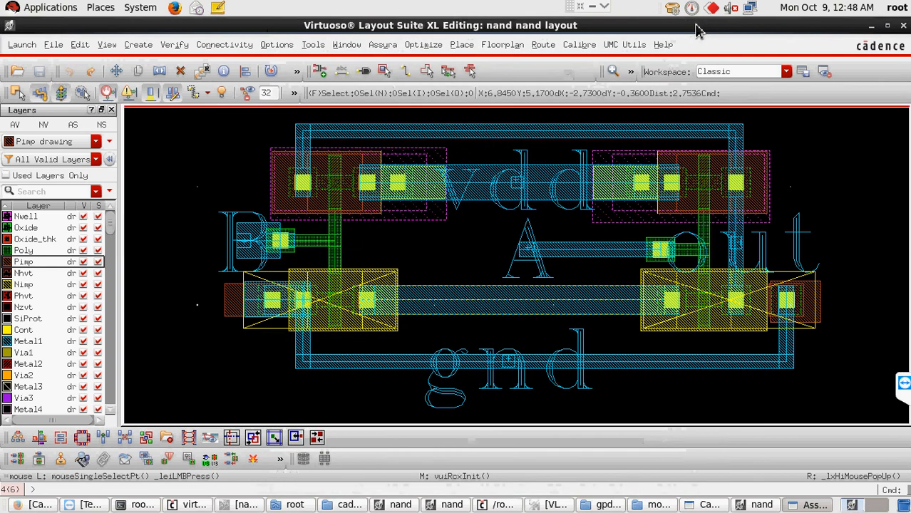
Reopen the RCX run form, reset it to its defaults, and set the output to Extracted View
left_click(383, 44)
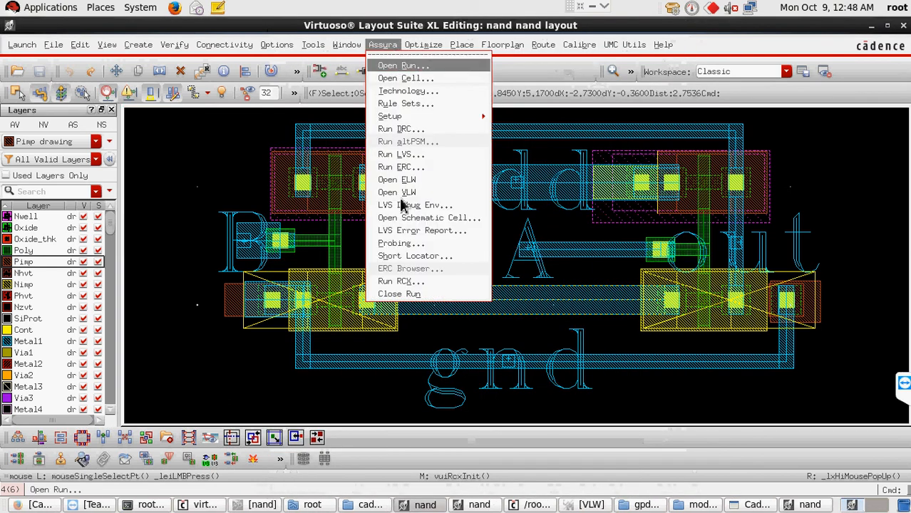
left_click(403, 282)
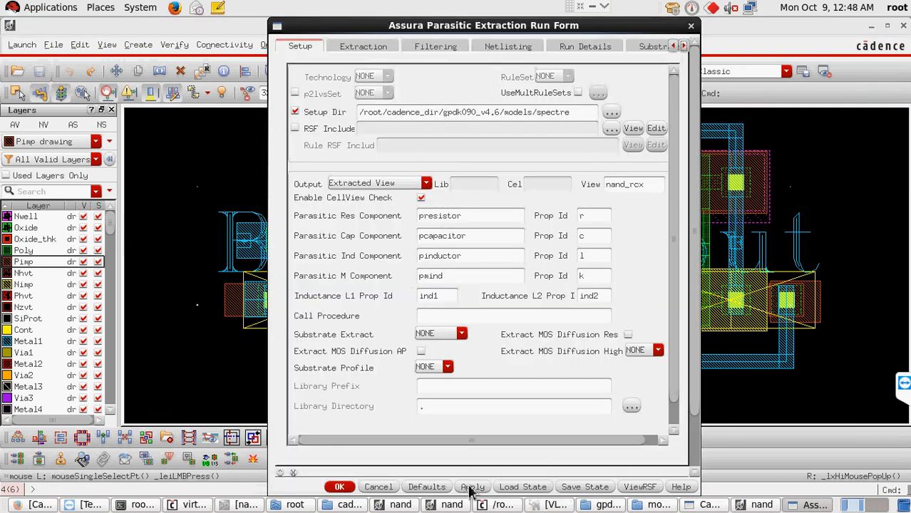
left_click(427, 487)
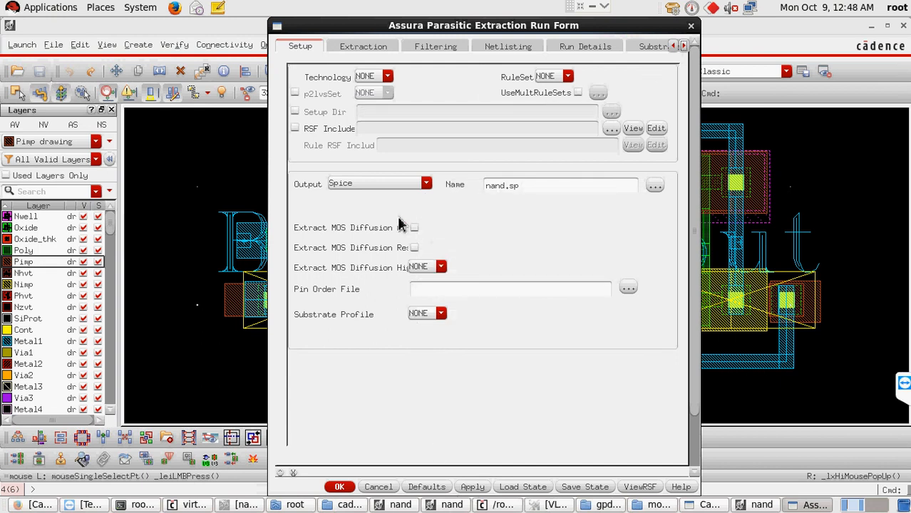
left_click(348, 184)
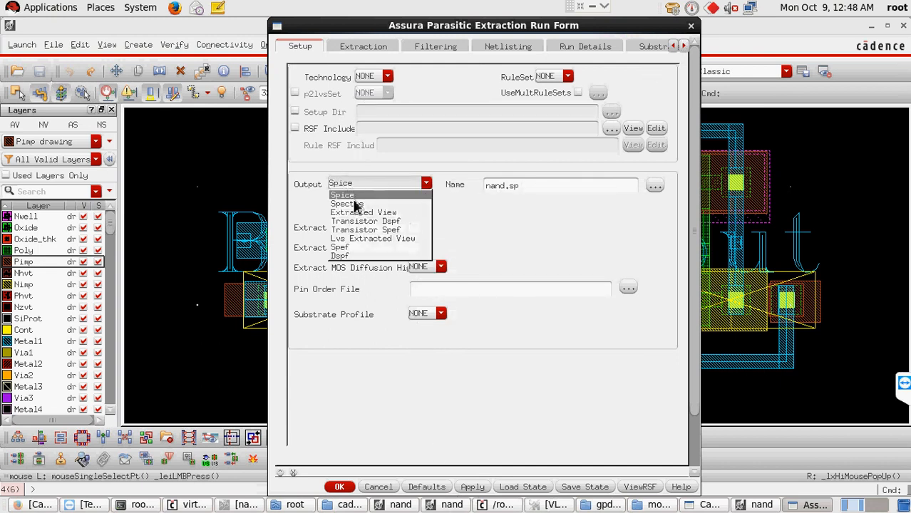
left_click(354, 212)
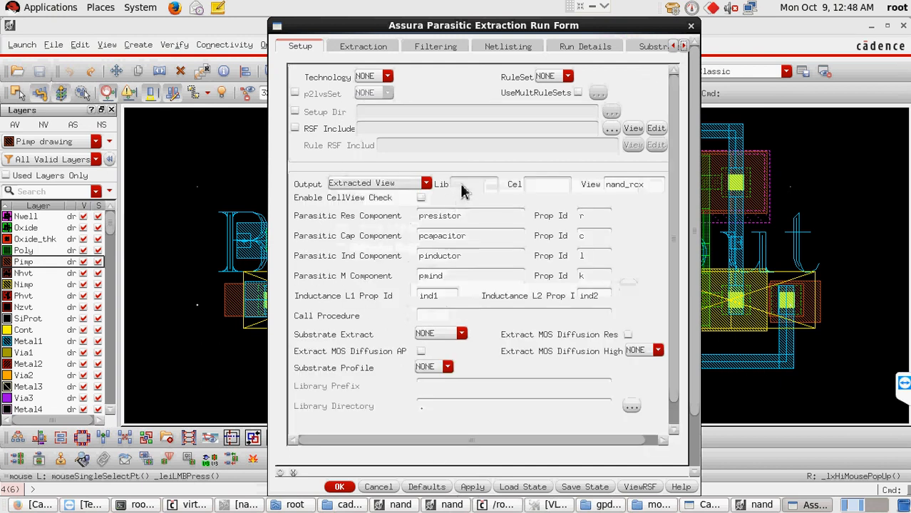
Set the RCX setup directory to /root/cadence_dir/gpdk090_v4.6/models/spectre, view the extraction settings, and close the form
left_click(558, 79)
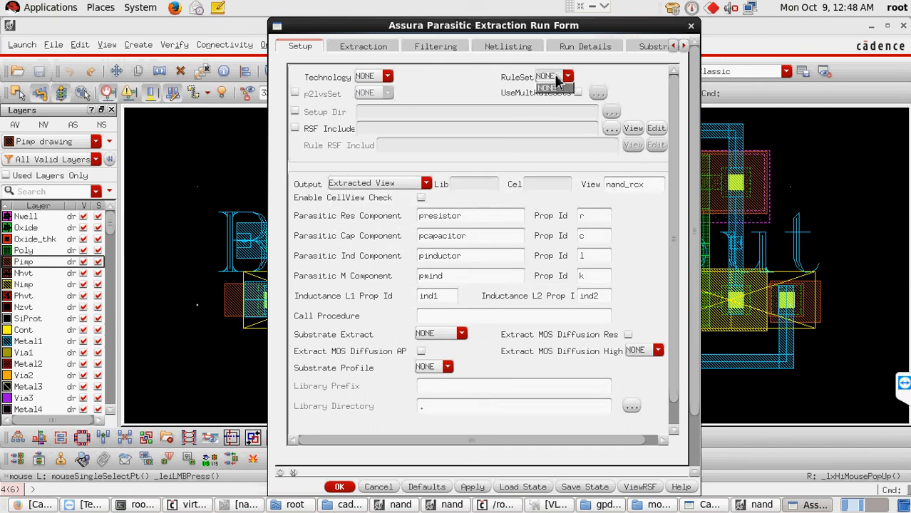
left_click(542, 87)
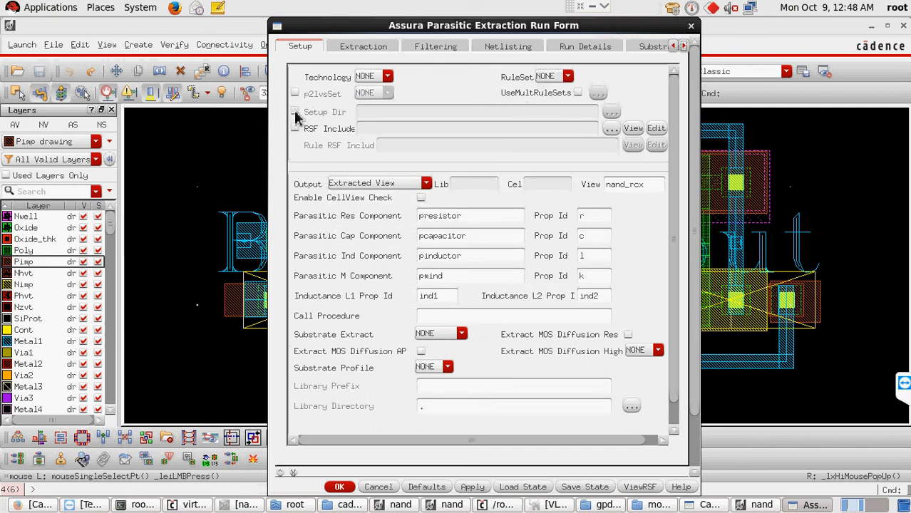
left_click(295, 114)
left_click(611, 112)
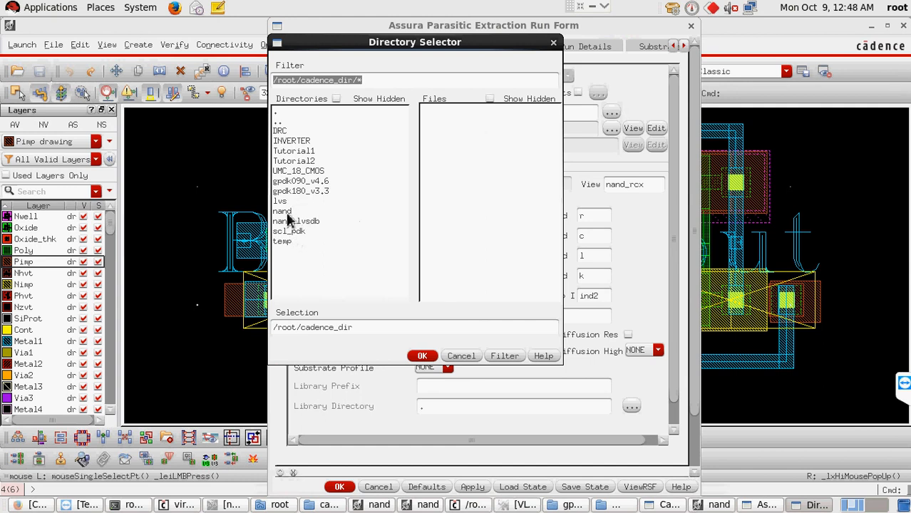
double_click(299, 181)
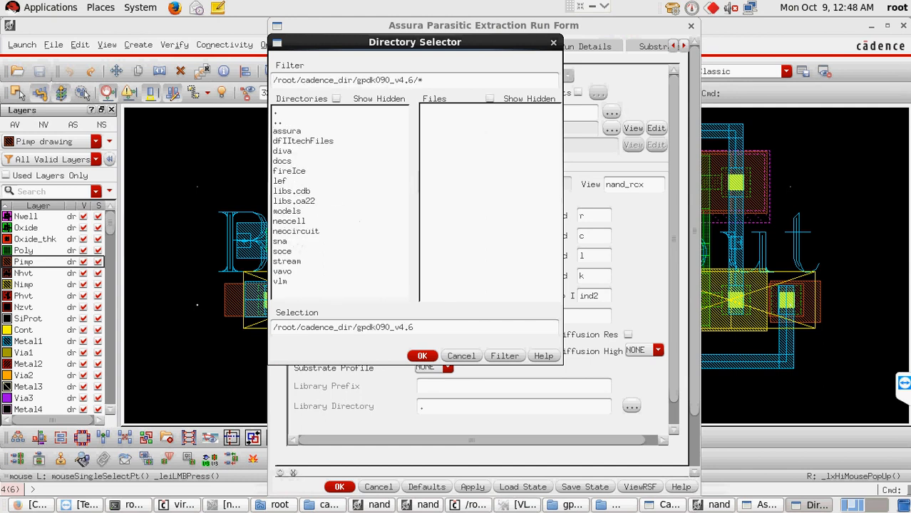
double_click(289, 211)
left_click(289, 131)
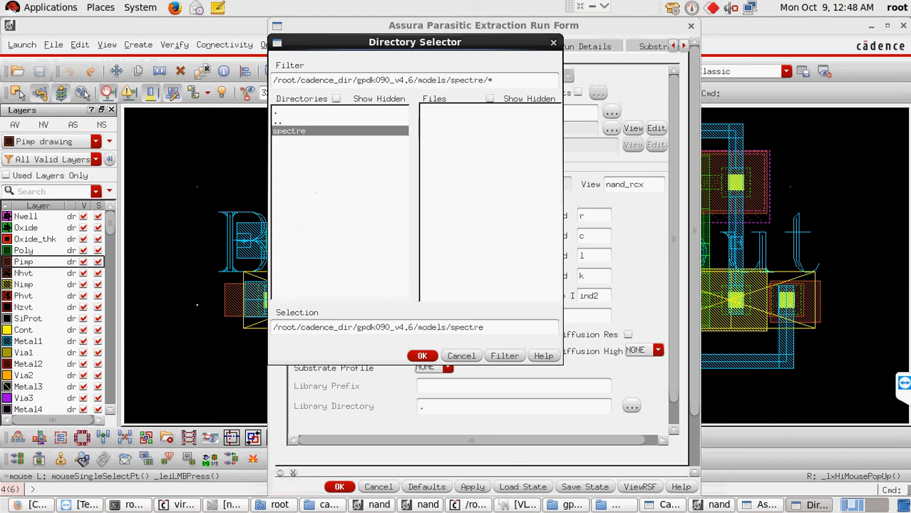
left_click(425, 356)
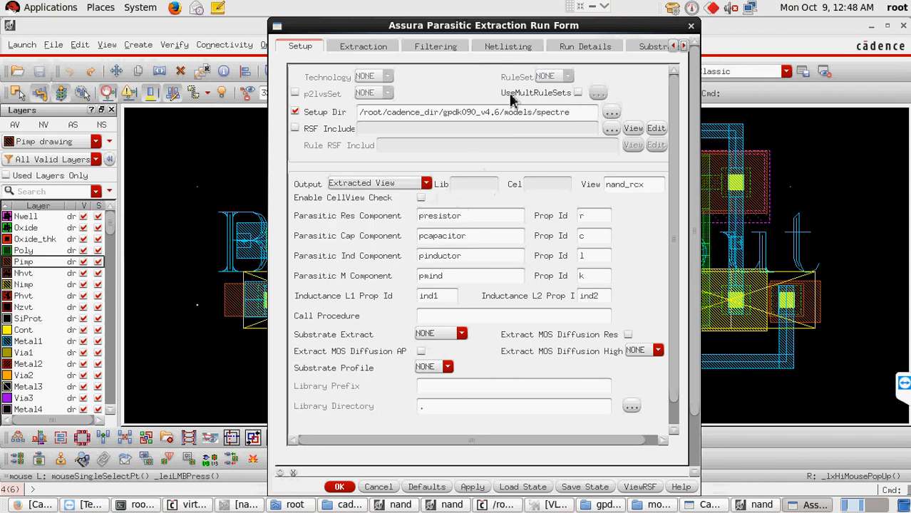
left_click(367, 49)
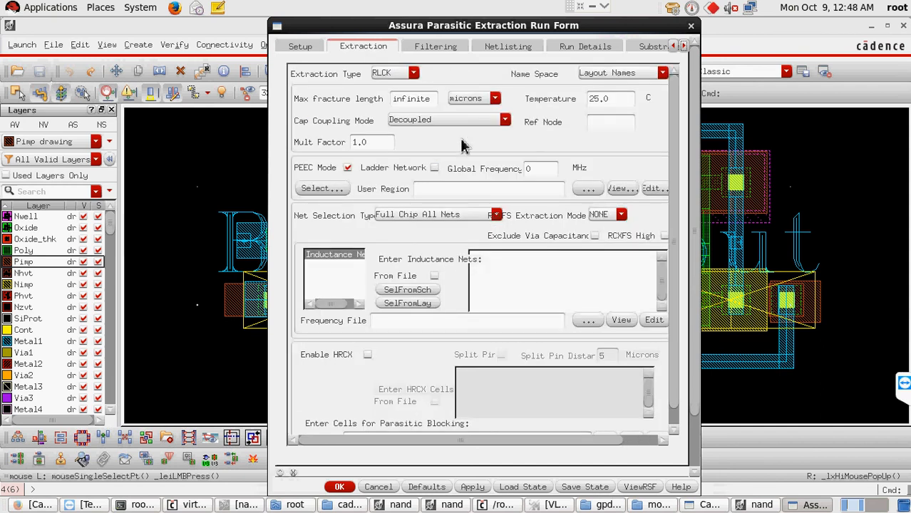
left_click(691, 27)
Rerun Assura LVS on the nand layout with the gpdk090 rules, decline opening the new results, and close the run log
left_click(383, 45)
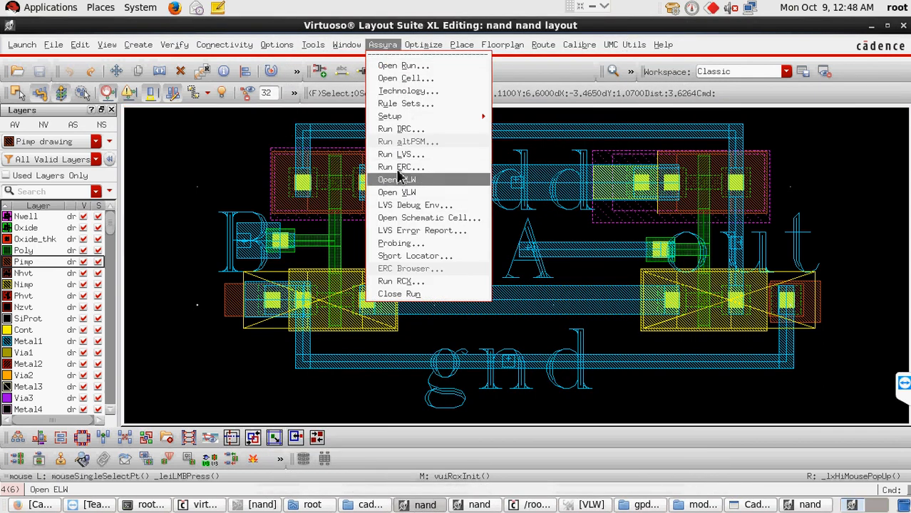
left_click(421, 154)
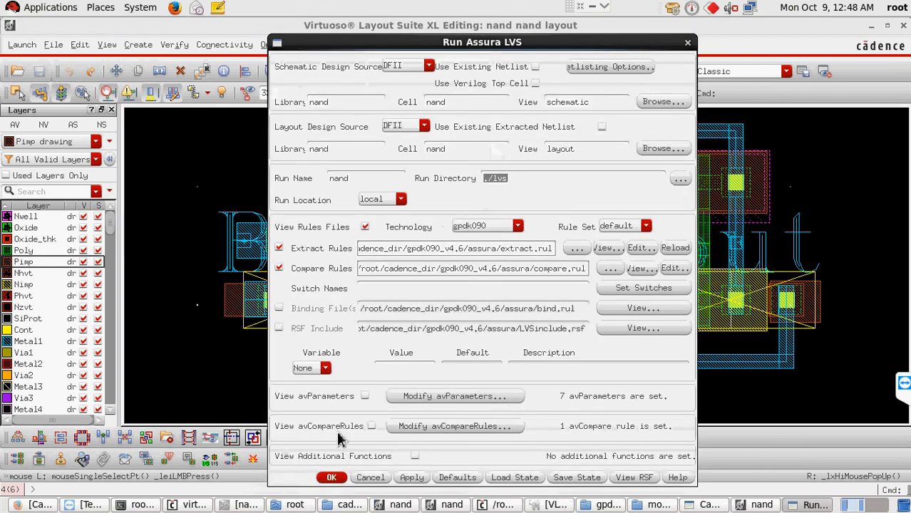
left_click(331, 477)
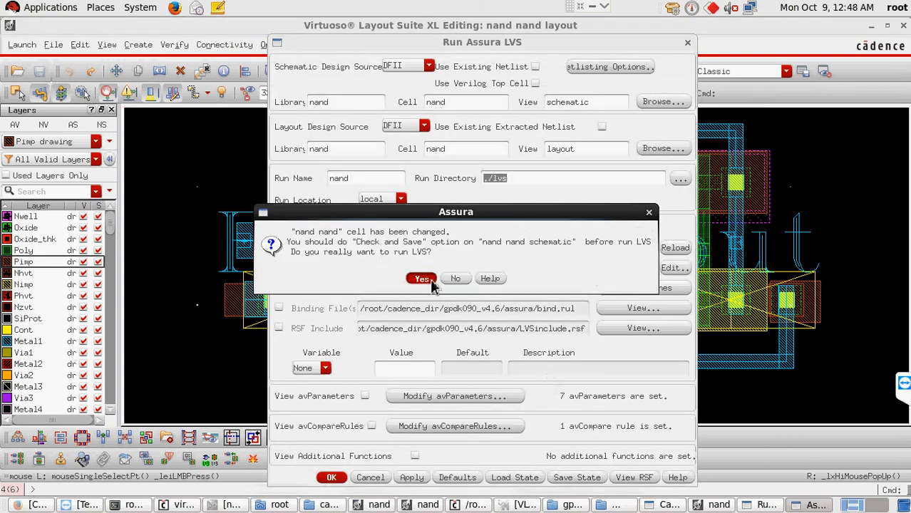
left_click(422, 279)
left_click(419, 269)
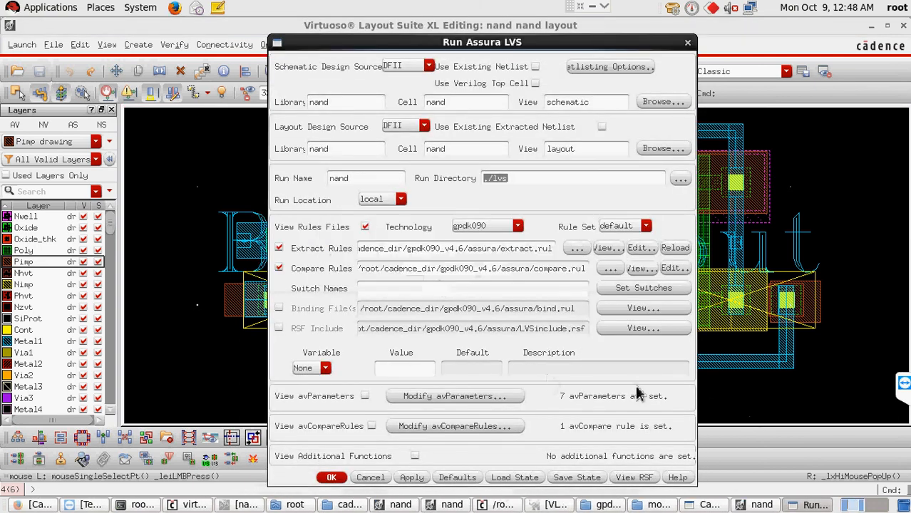
left_click(789, 437)
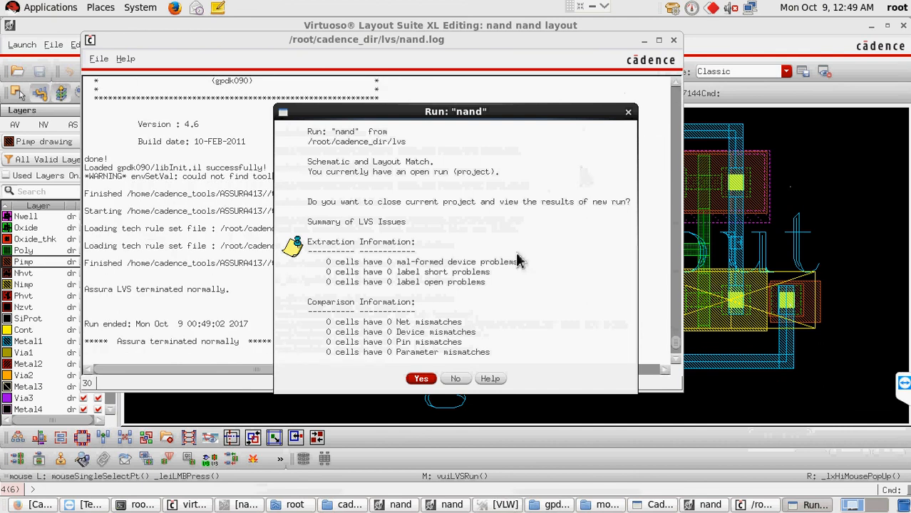
left_click(455, 380)
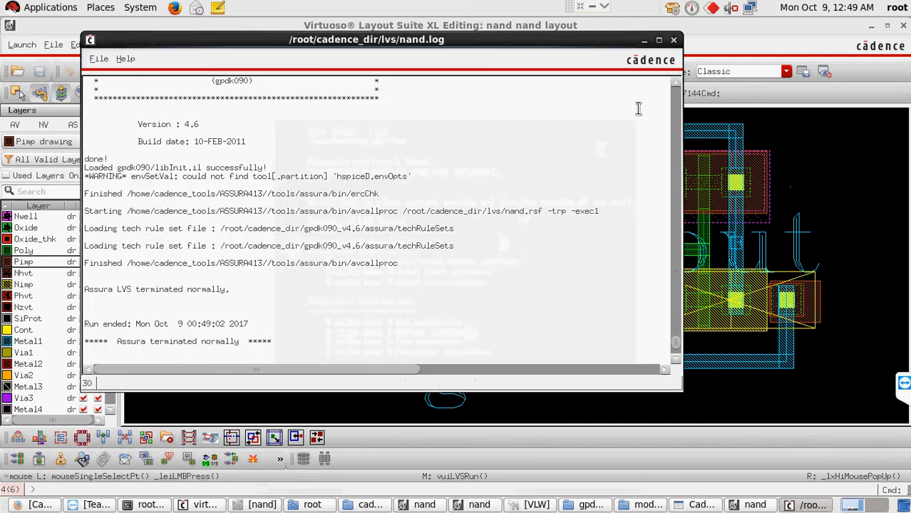
left_click(673, 39)
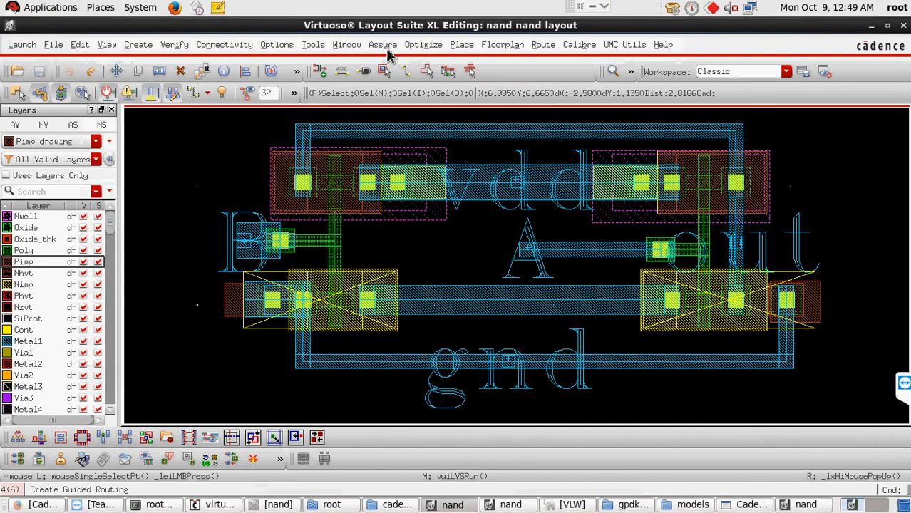
Review the setup options in the parasitic extraction run form and close it without running
left_click(384, 45)
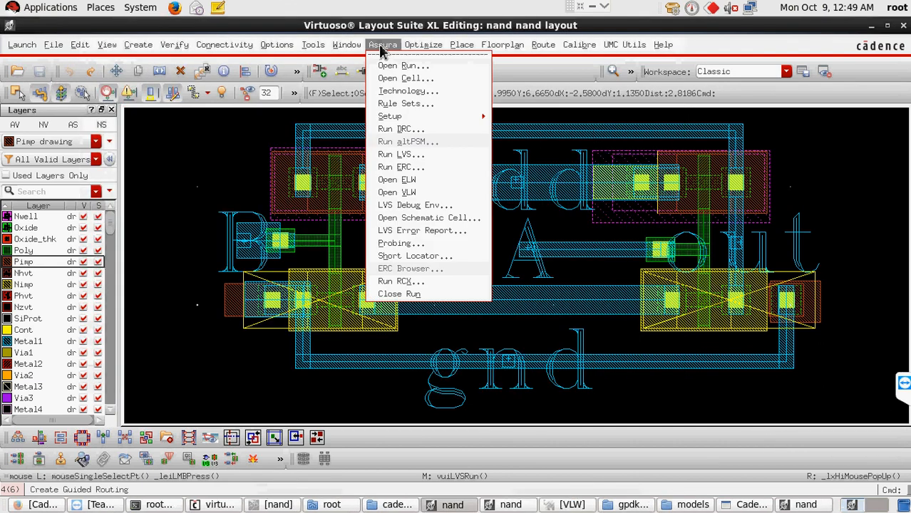
left_click(399, 281)
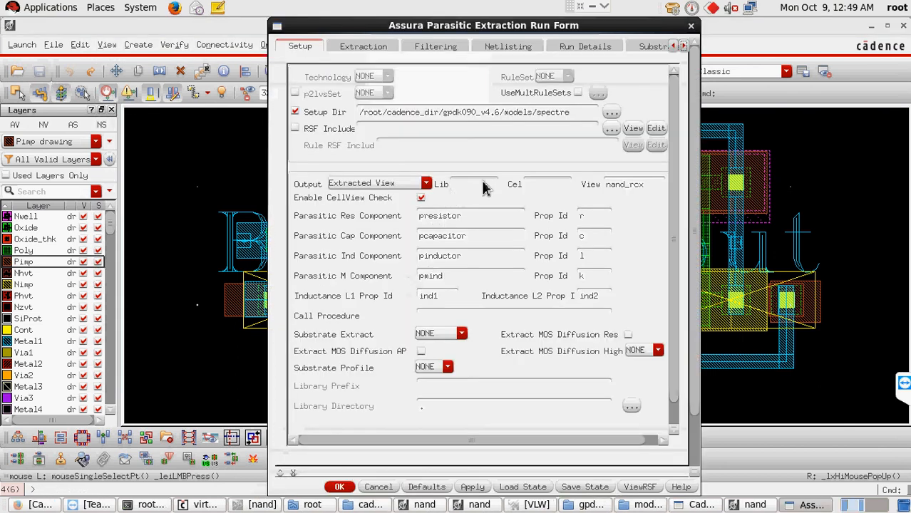
left_click(691, 25)
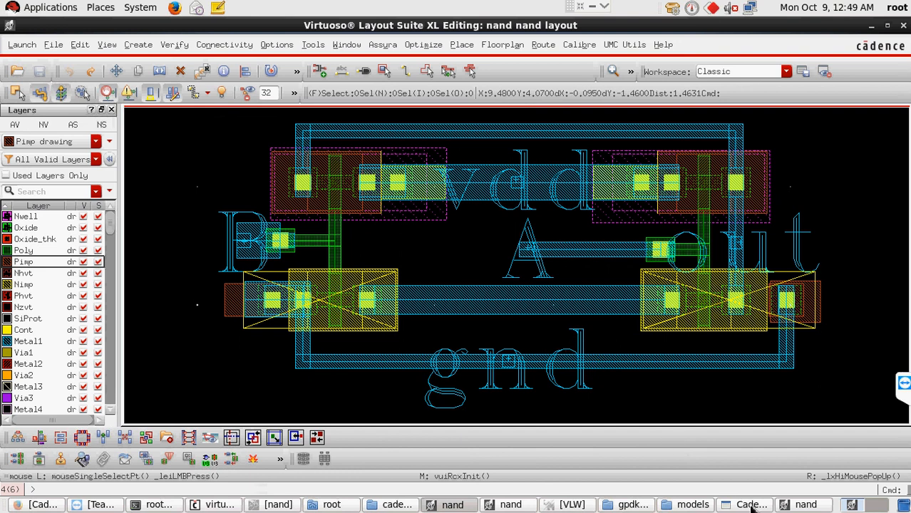
Review the nand cell's views in the Library Manager, minimize it, and minimize the remote desktop session
left_click(752, 505)
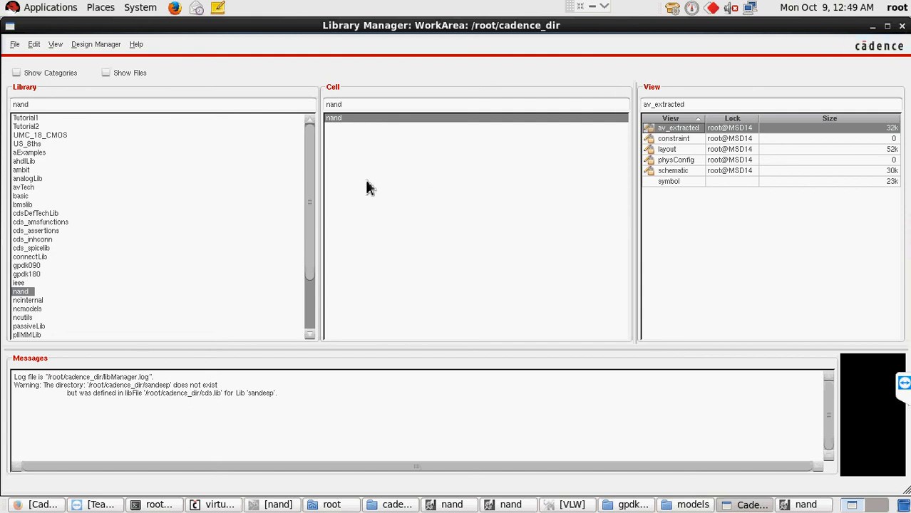
left_click(871, 26)
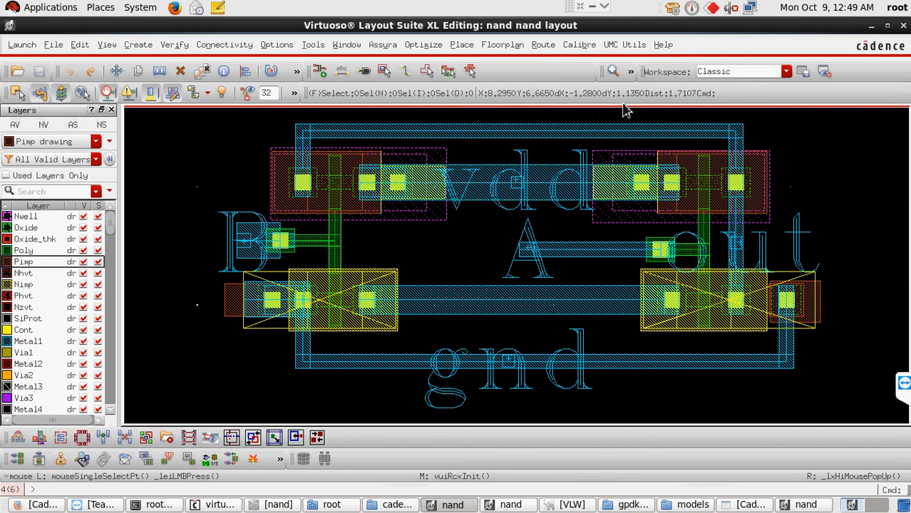
left_click(594, 8)
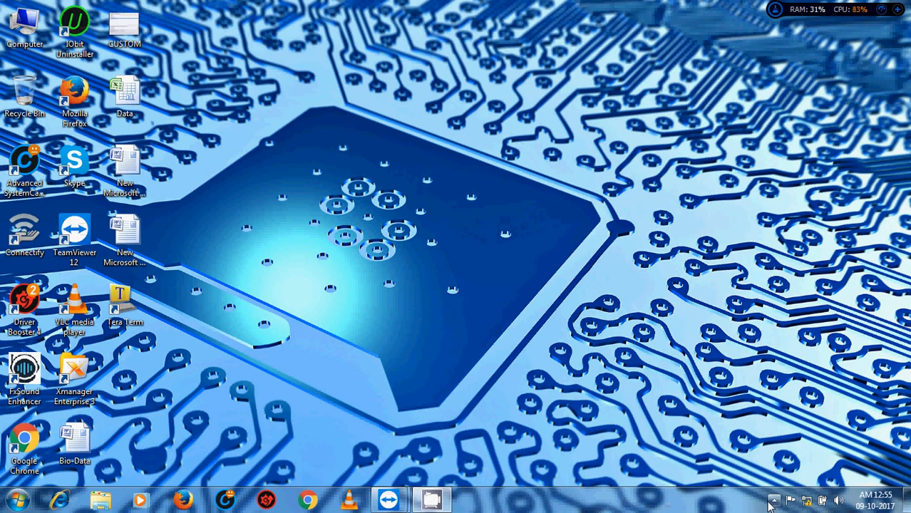